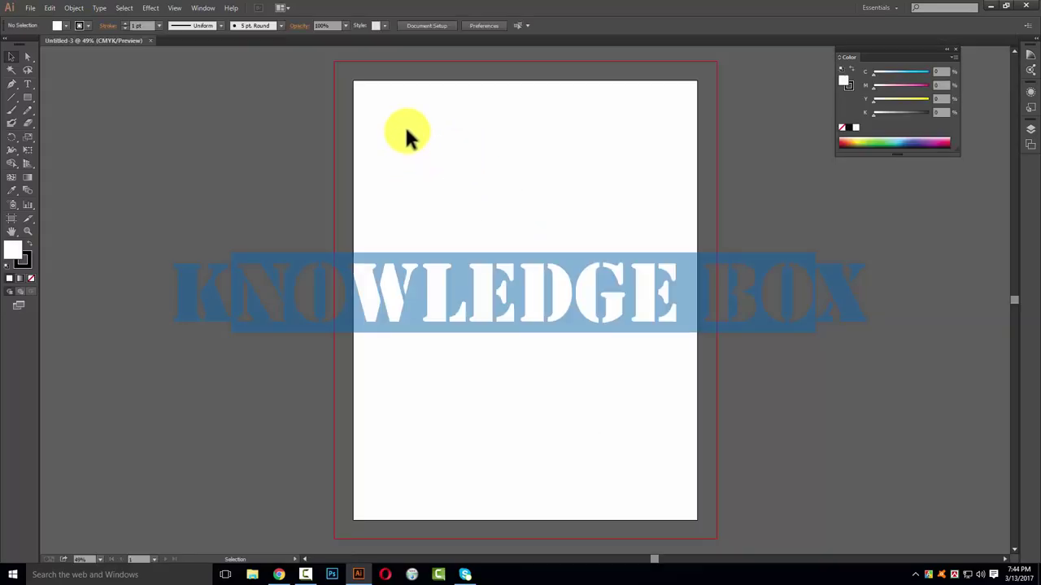
Create a new 18 × 23 in document with 0 bleed on every side, closing Untitled-3.
key(ctrl+n)
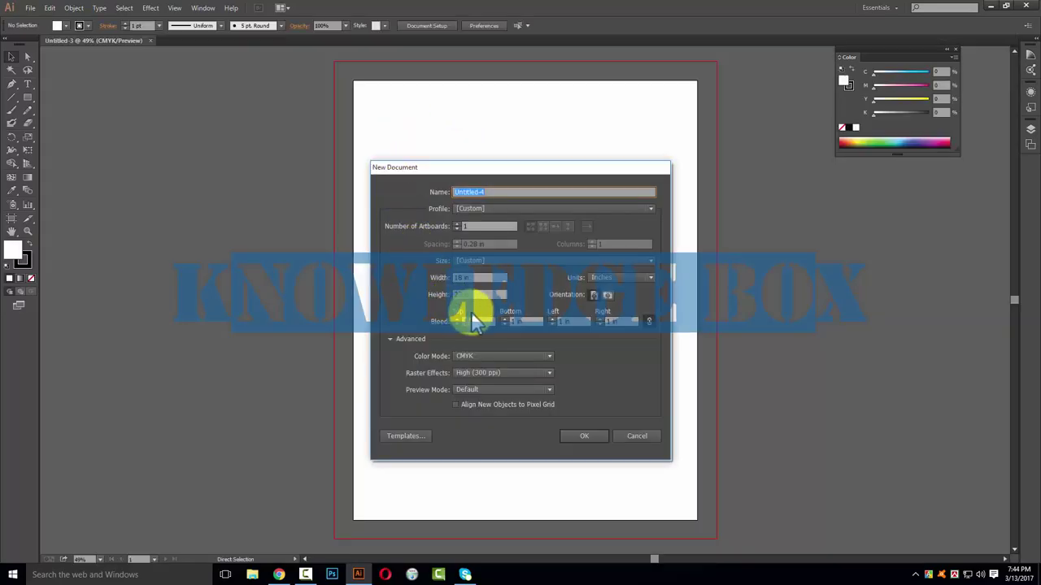
click(480, 322)
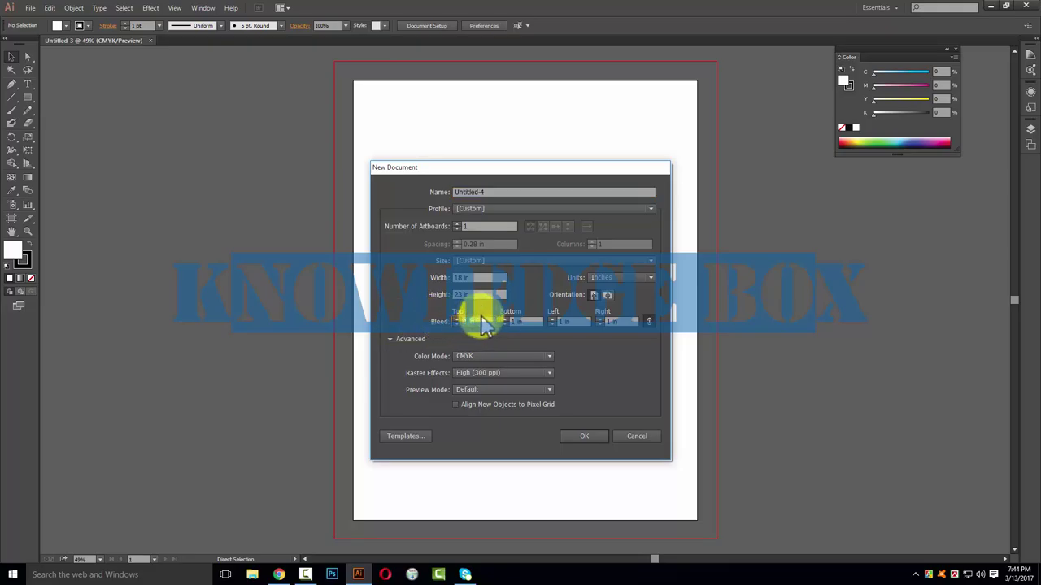
text(0)
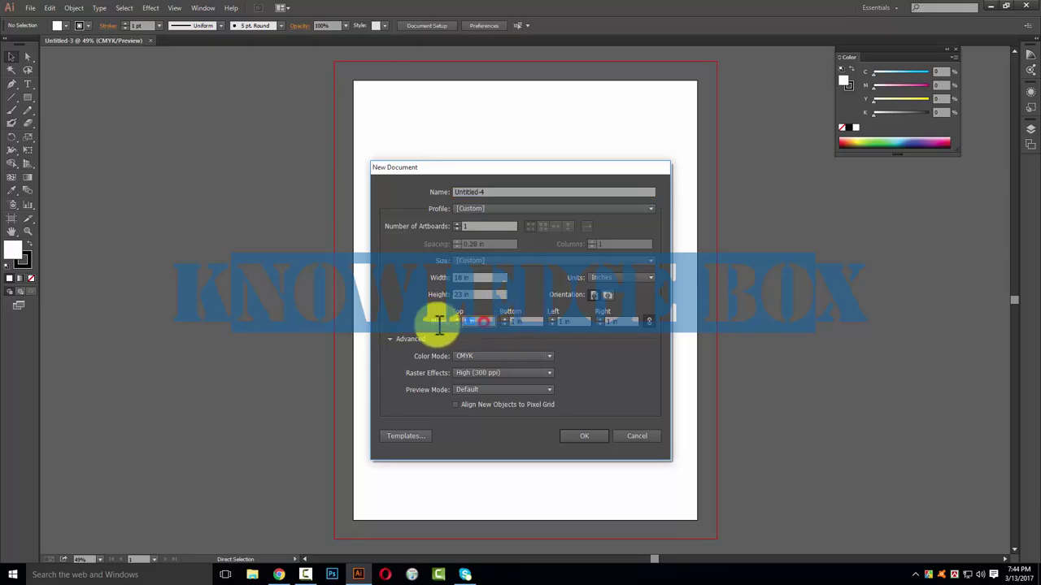
click(524, 322)
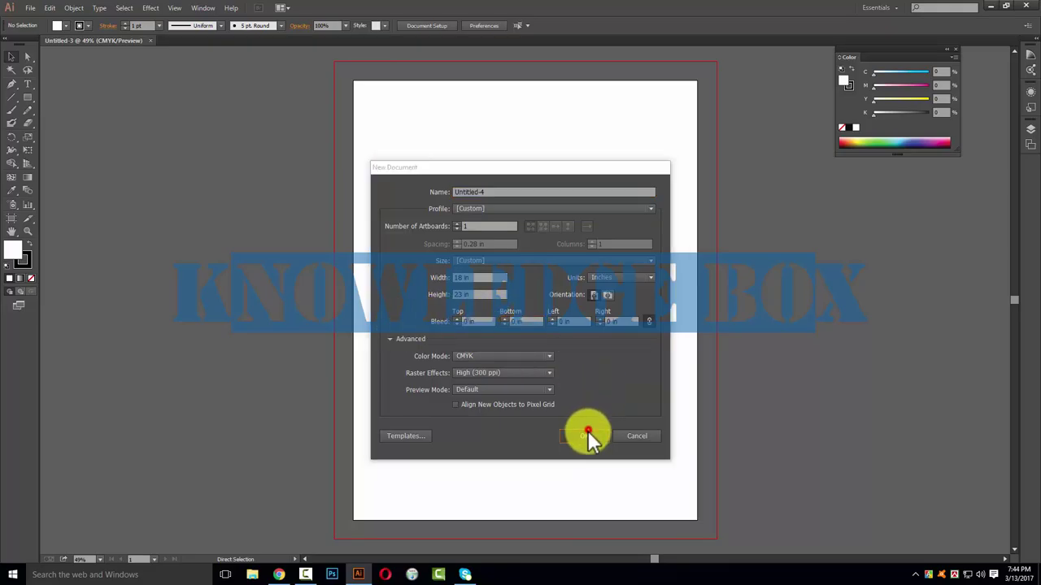
click(586, 434)
click(149, 40)
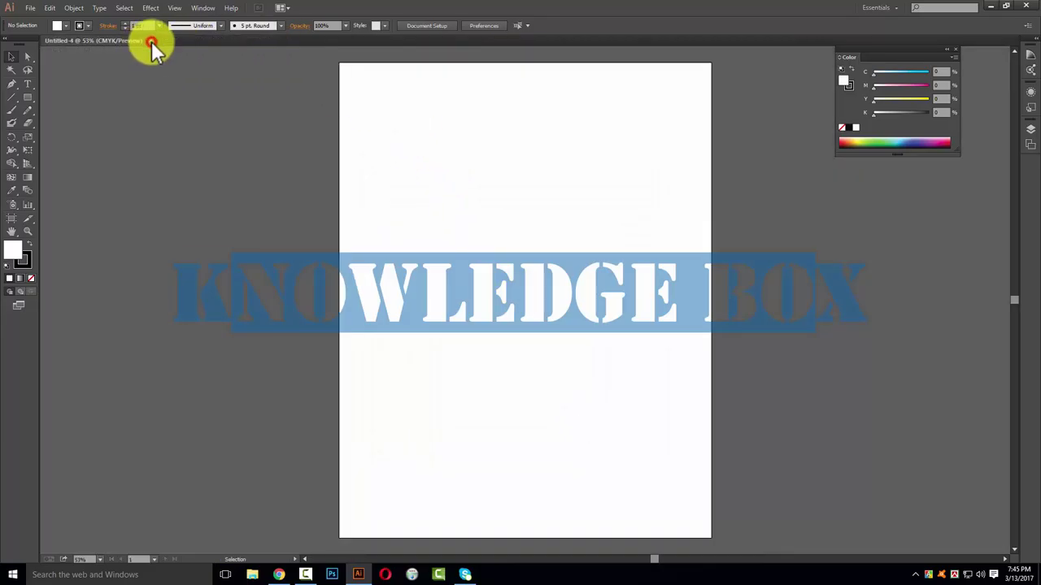
Draw a rectangle covering the whole 18 × 23 in artboard.
click(356, 146)
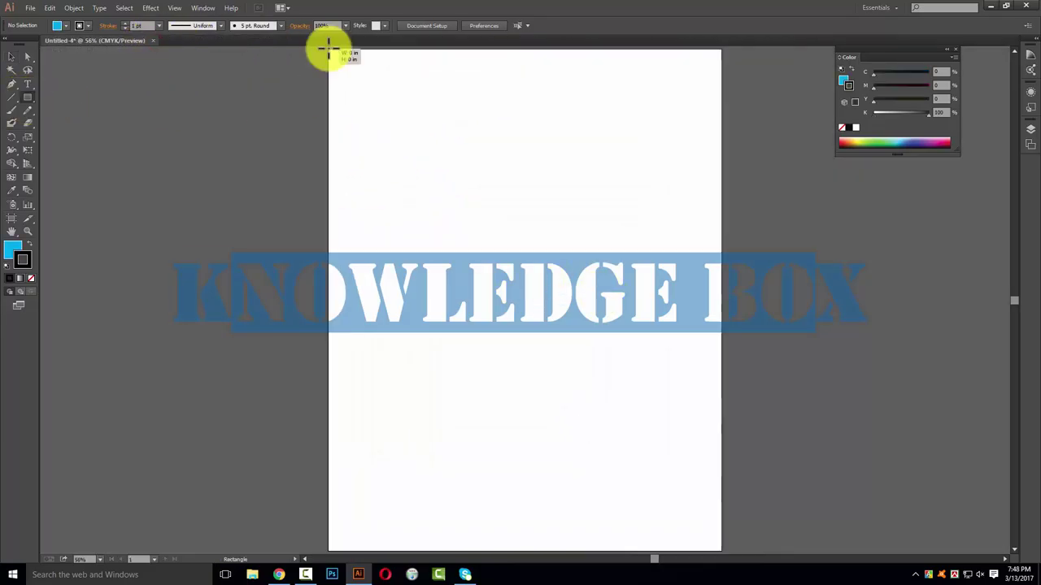
drag(721, 499, 721, 552)
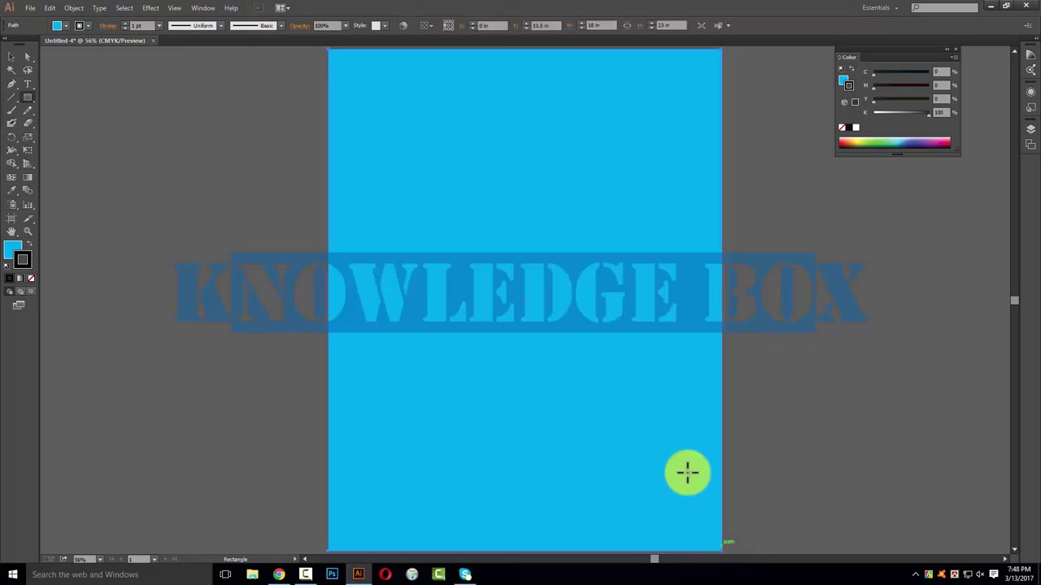
click(11, 57)
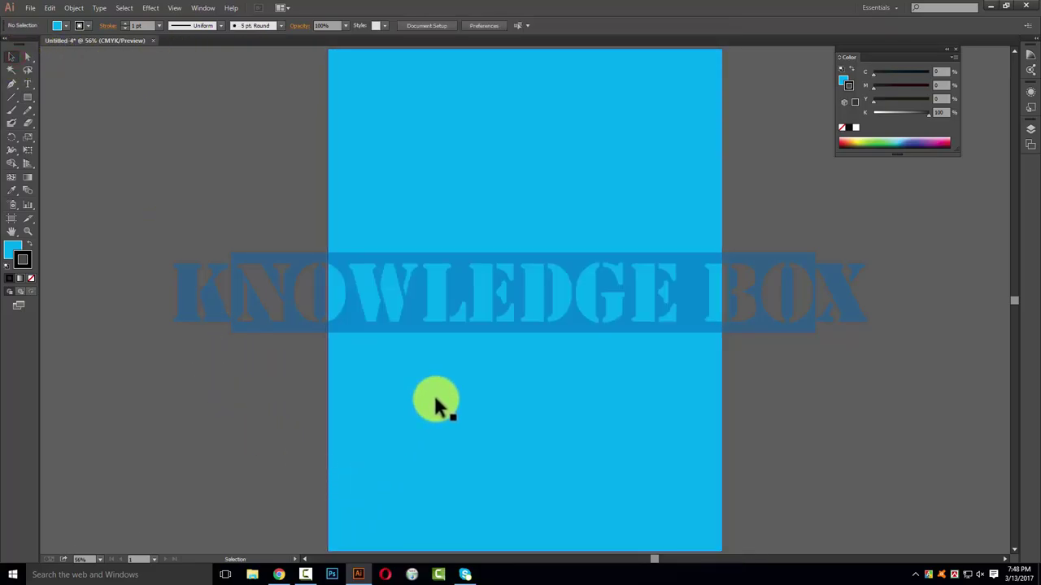
click(276, 260)
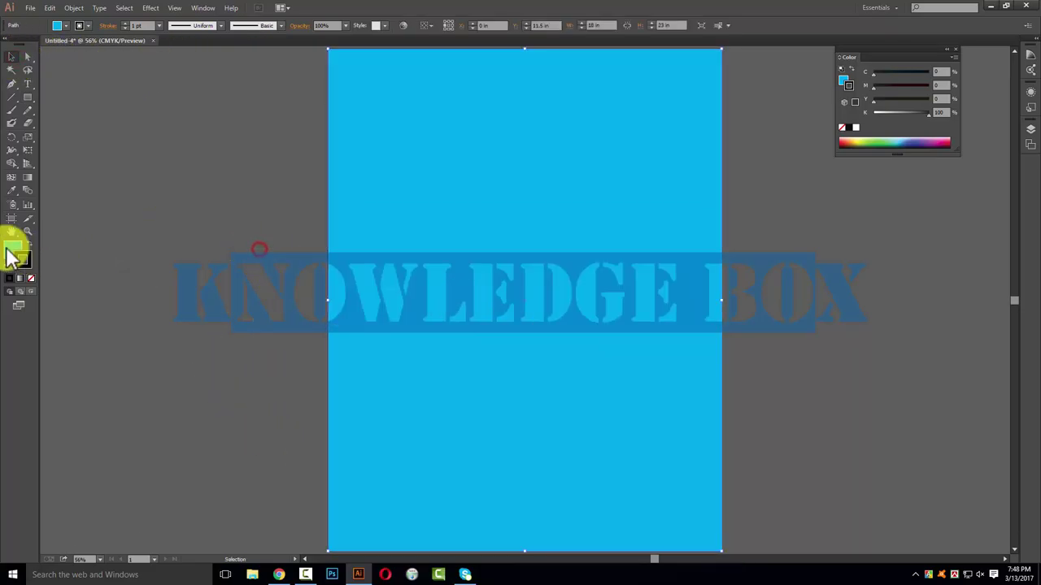
Set the page rectangle's fill to None and reselect it.
click(31, 278)
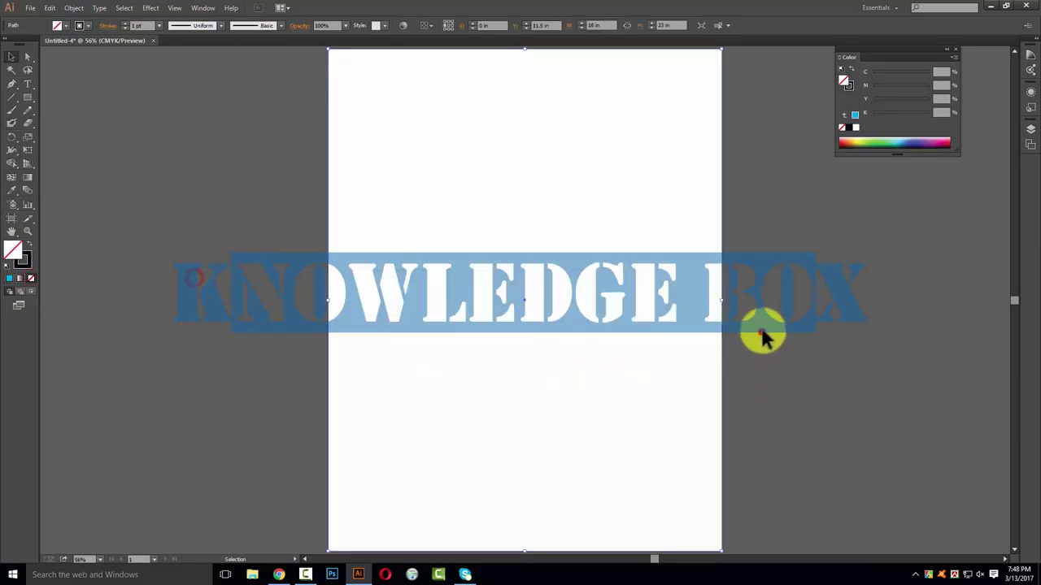
click(268, 264)
drag(894, 374, 880, 365)
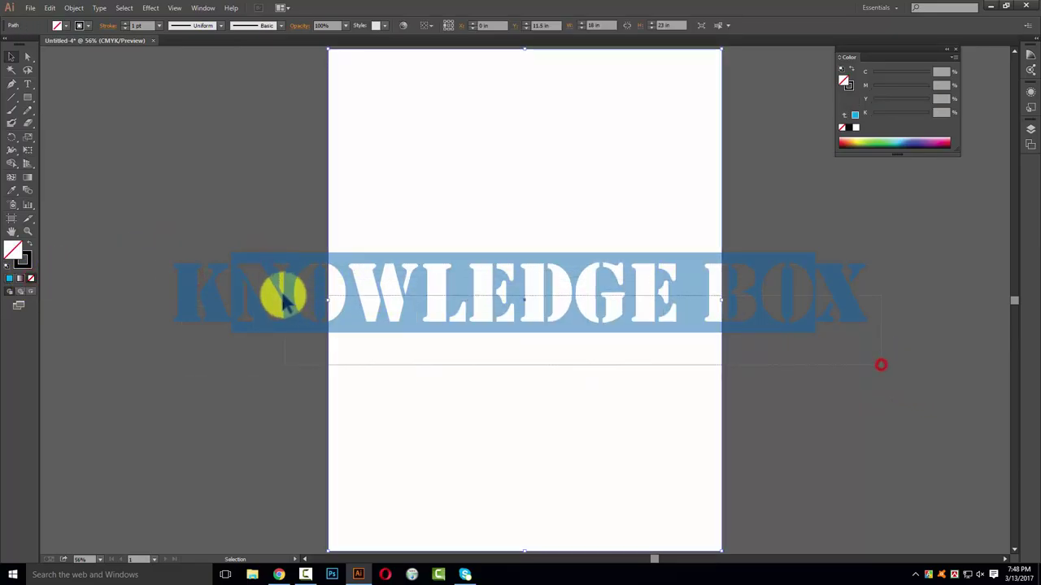
mouse_move(268, 274)
mouse_down()
mouse_move(832, 365)
mouse_move(267, 305)
mouse_move(270, 272)
mouse_up()
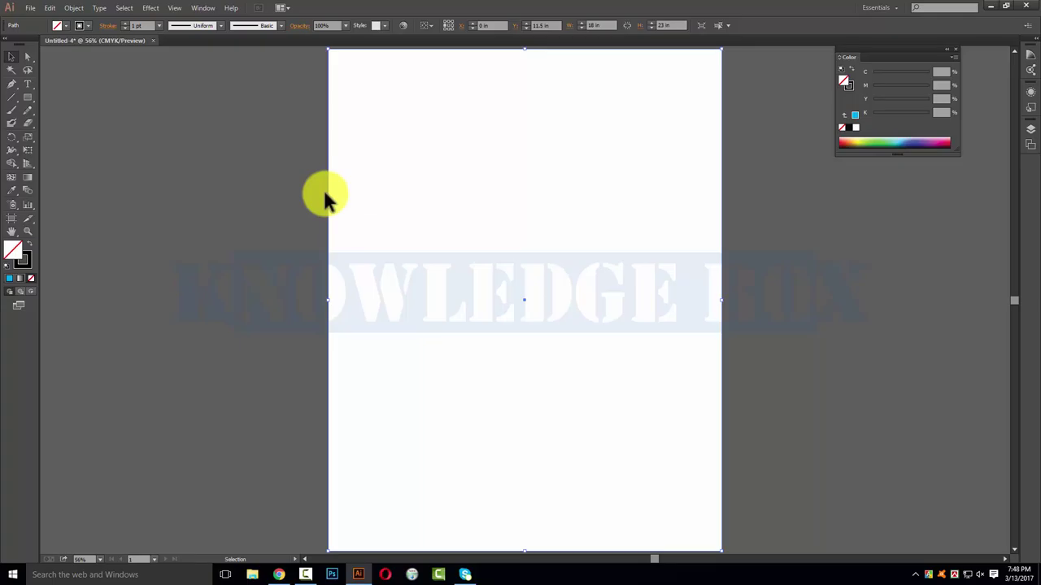
mouse_move(249, 244)
mouse_down()
mouse_move(780, 382)
mouse_move(561, 301)
mouse_up()
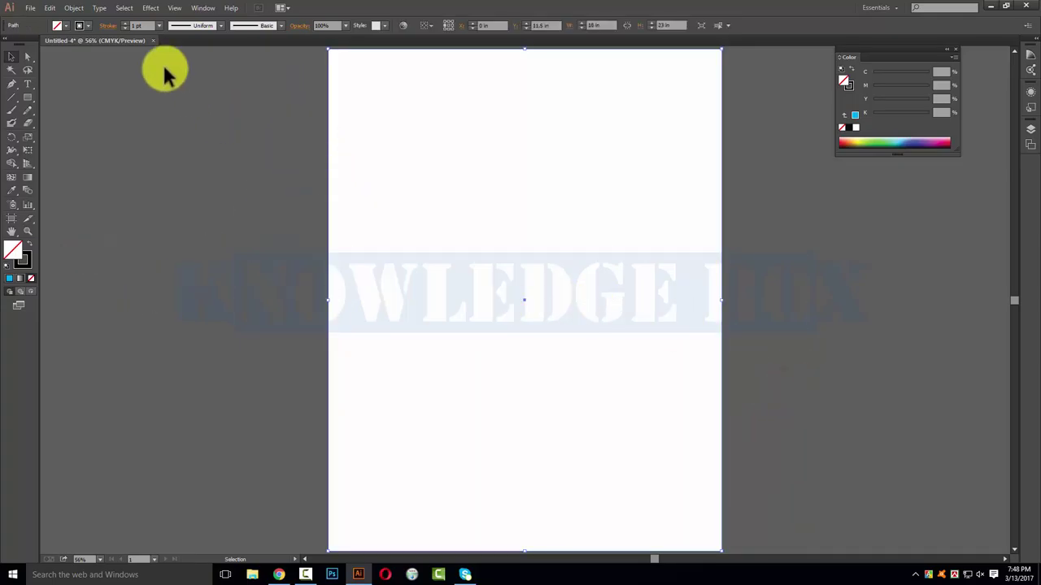
Split the page rectangle into 2 rows of 11.5 in with Split Into Grid.
click(73, 8)
mouse_move(90, 226)
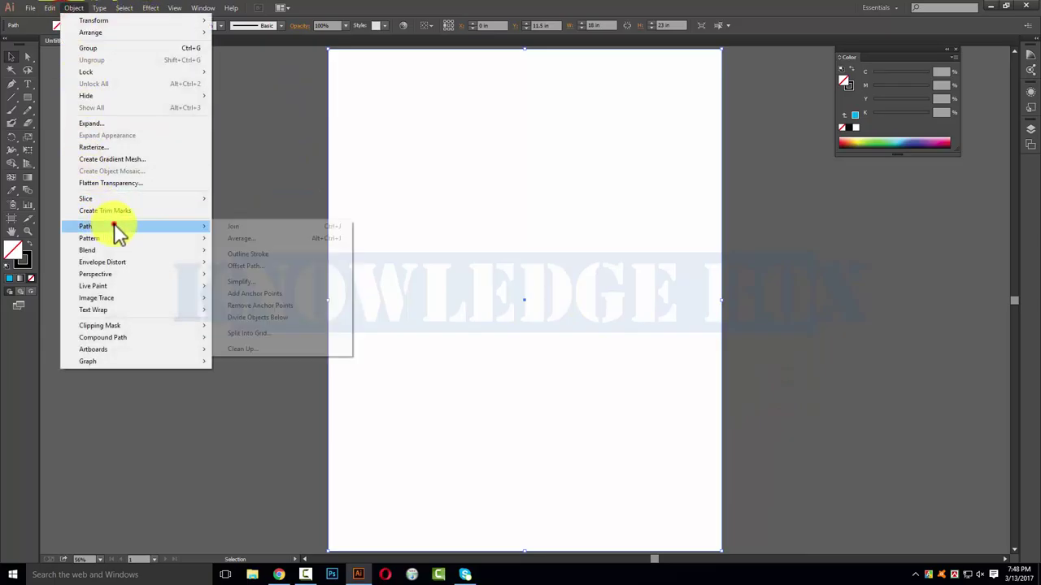
click(267, 330)
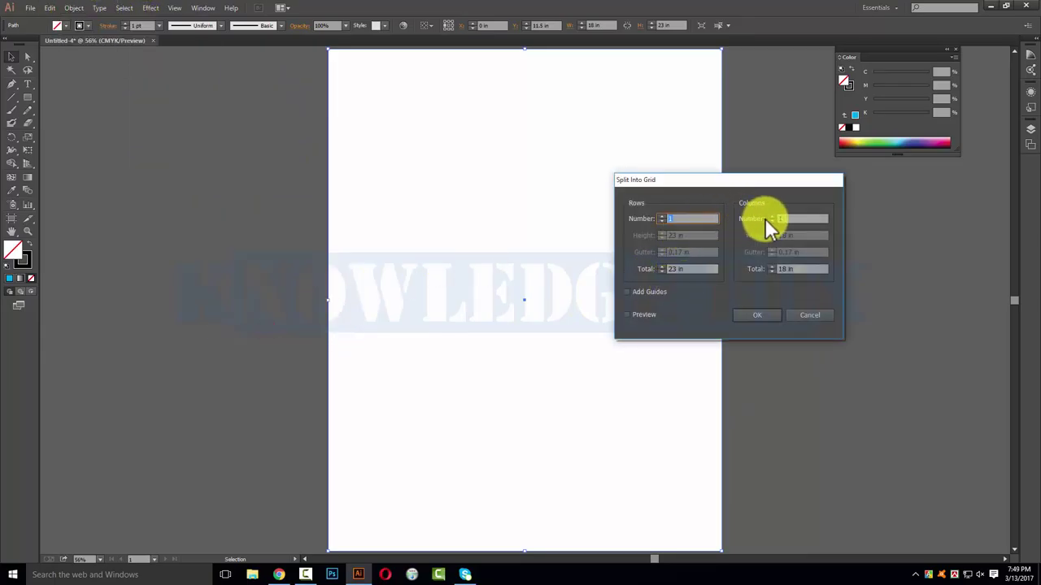
text(2)
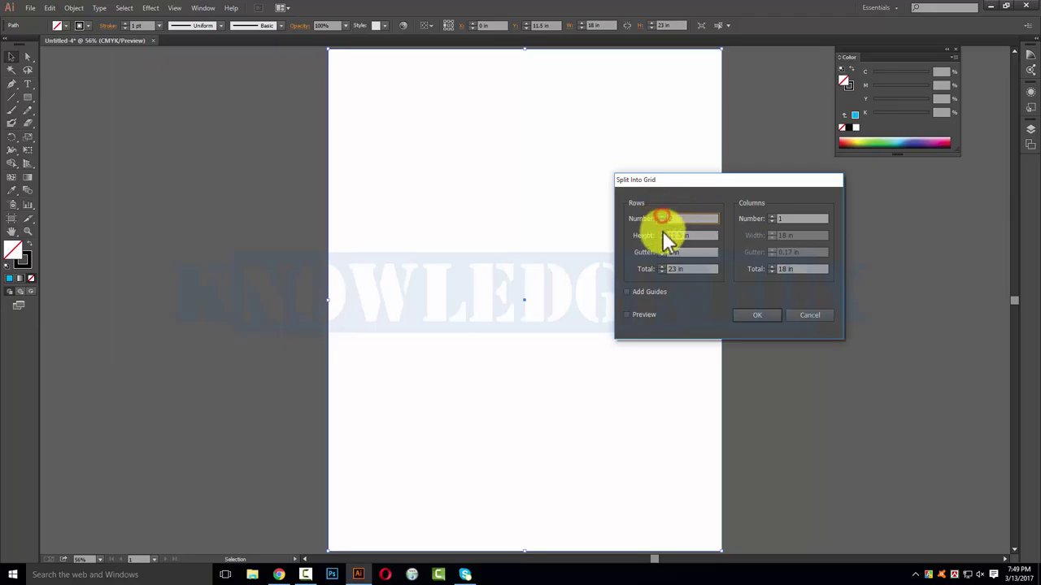
click(643, 317)
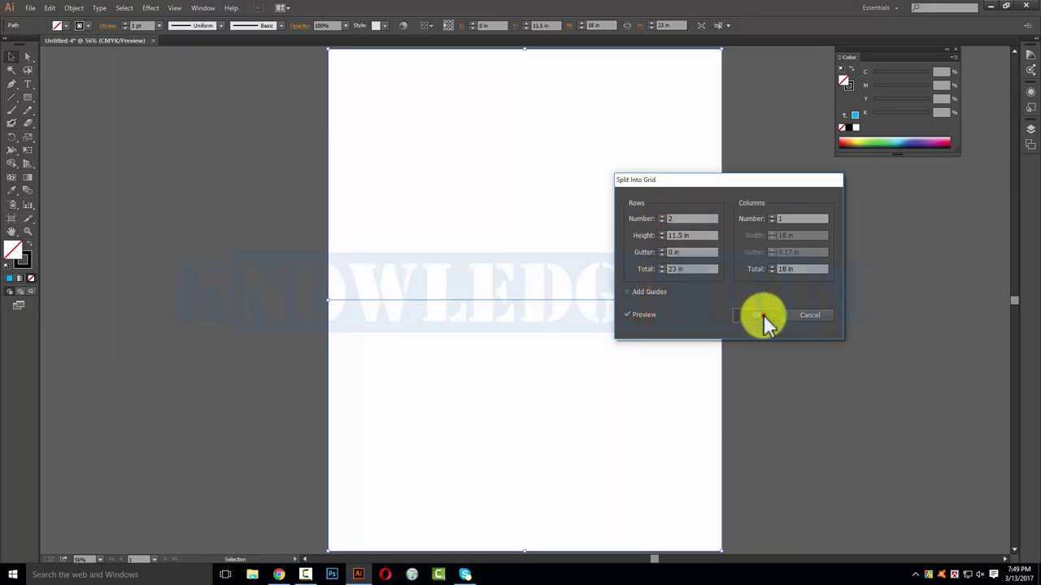
click(757, 315)
click(822, 254)
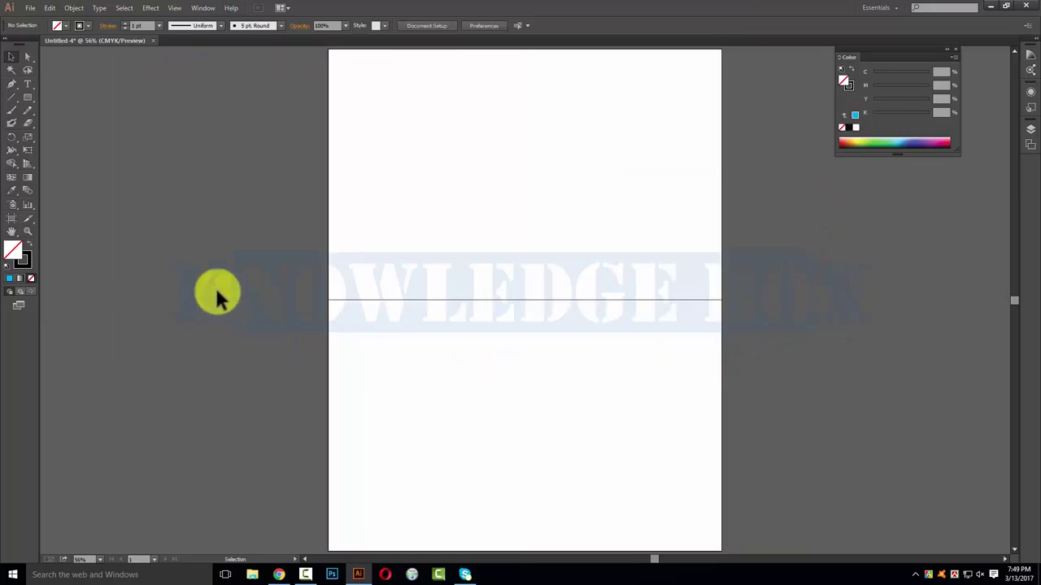
drag(267, 139, 631, 204)
click(842, 217)
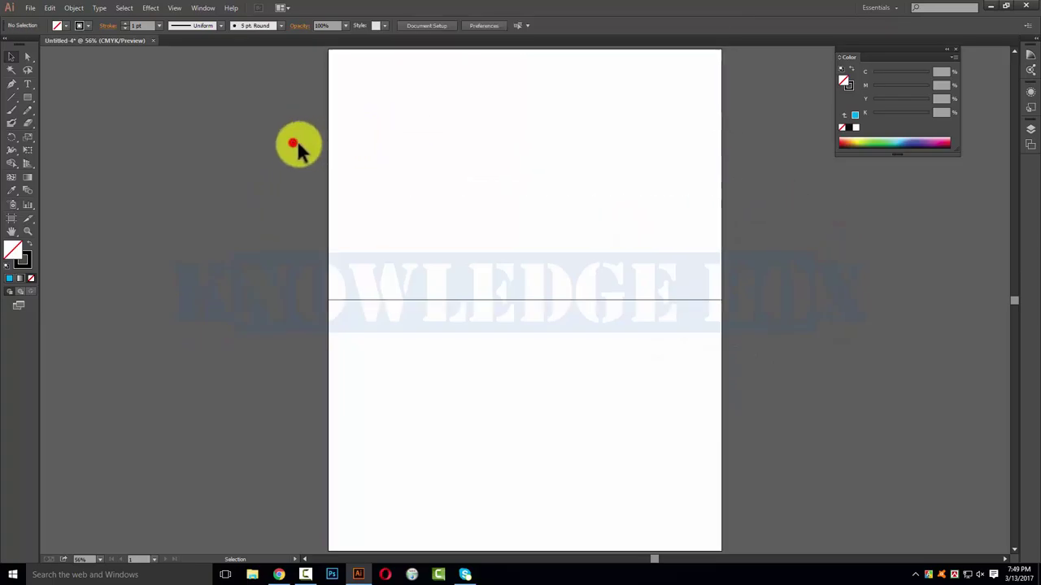
Open Sultan 02.jpg and copy the image, discarding the Bajrangi Vaijan 01.jpg file.
drag(295, 143, 584, 230)
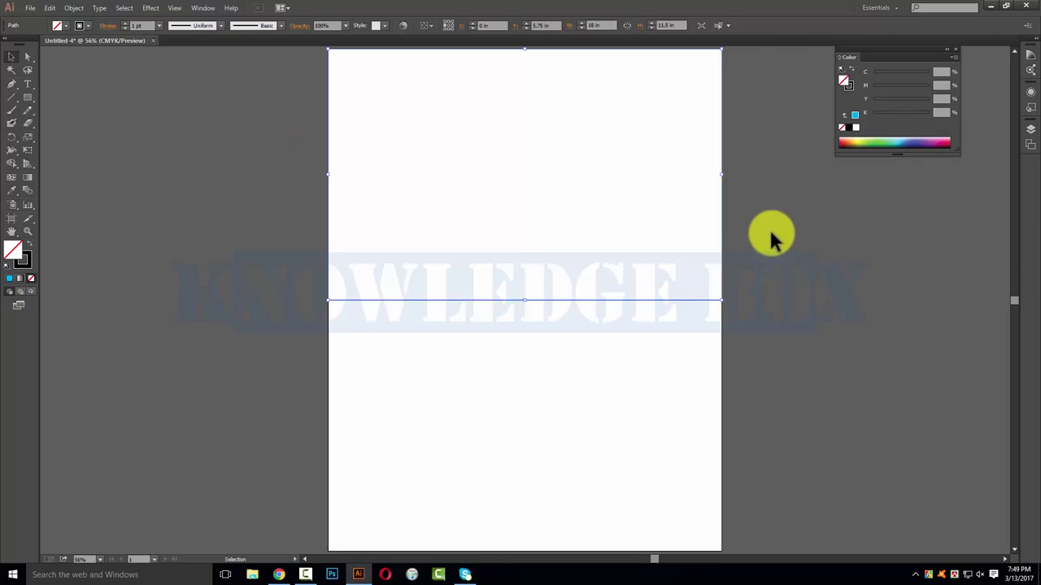
key(a)
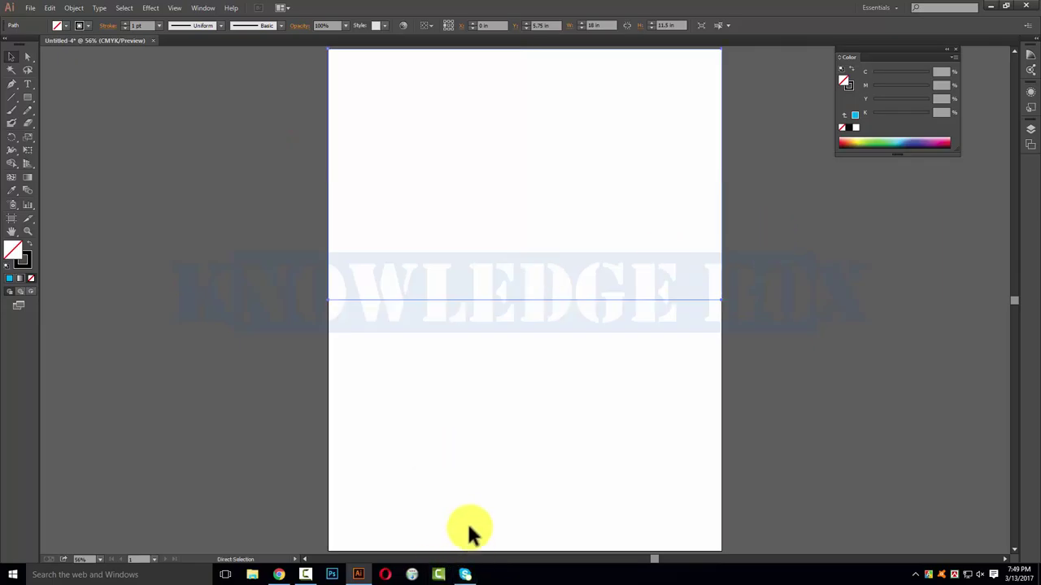
key(ctrl+o)
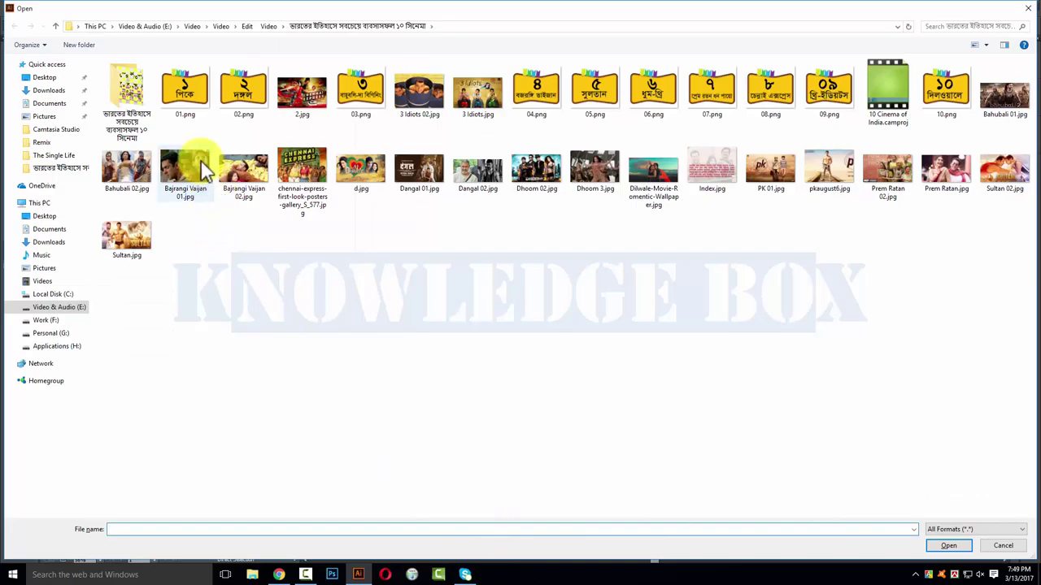
double_click(203, 170)
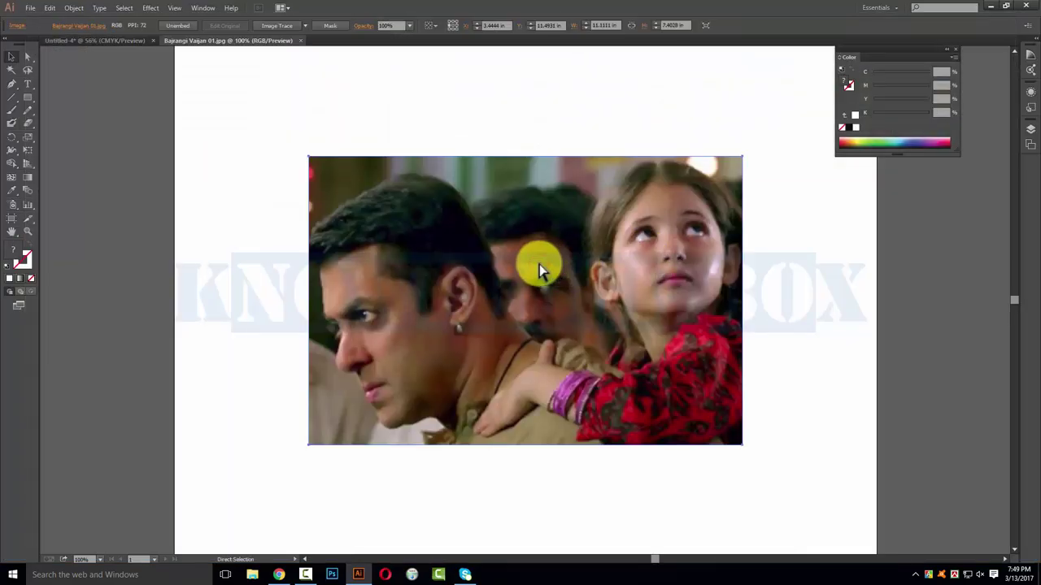
key(ctrl+w)
key(ctrl+o)
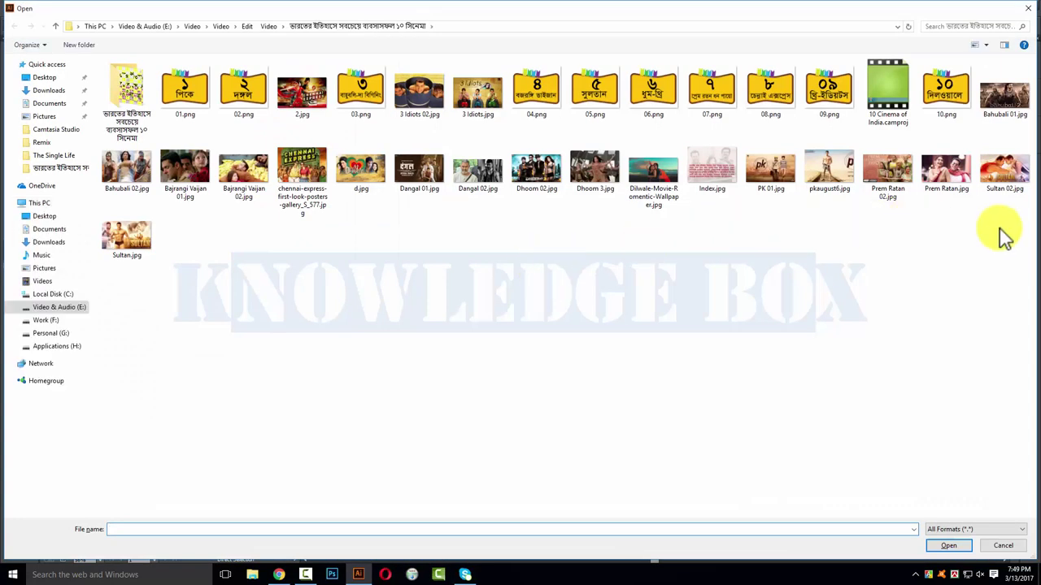
double_click(1011, 185)
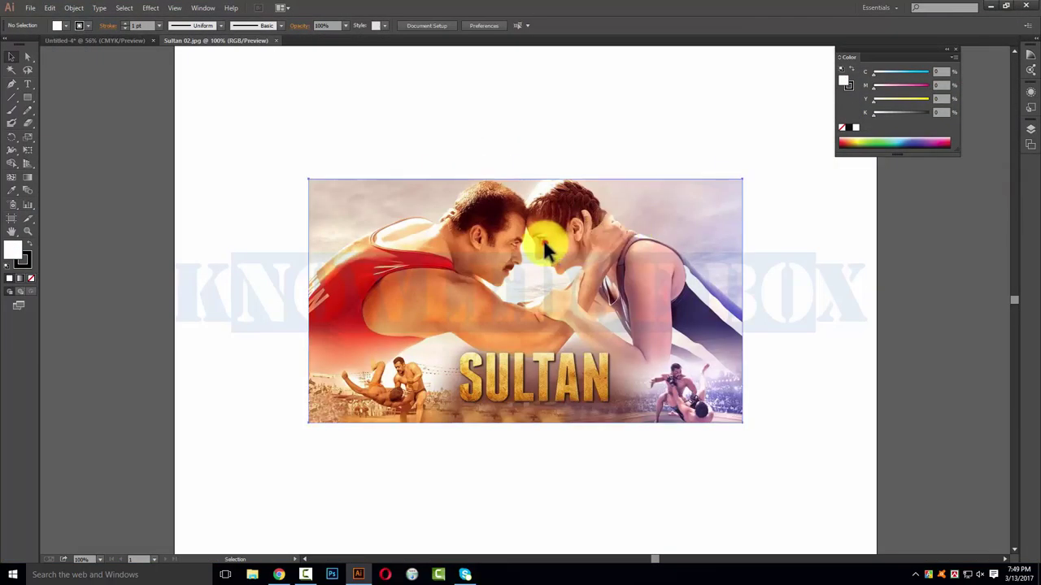
key(ctrl+w)
click(596, 299)
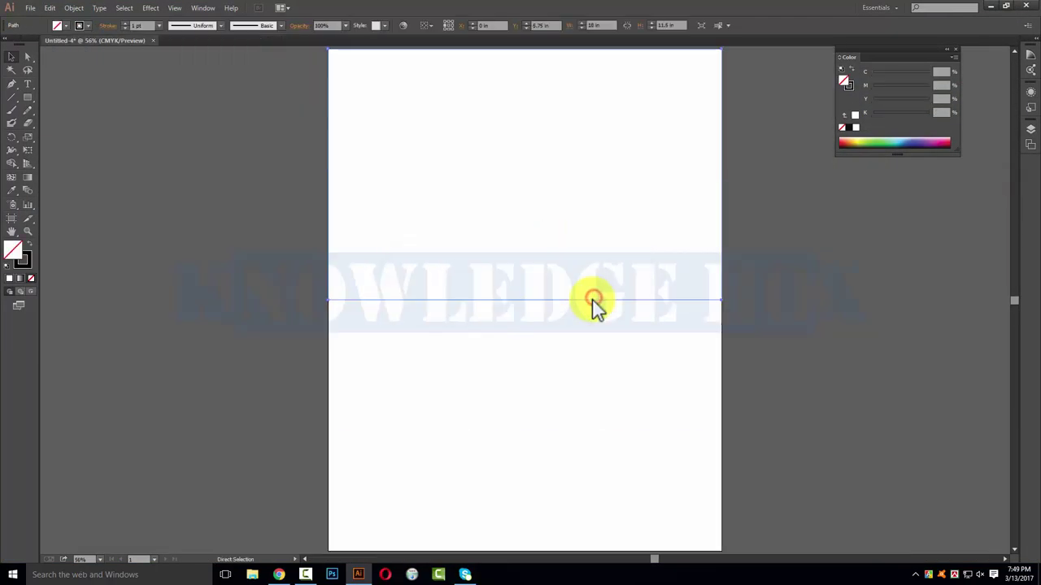
Paste the Sultan image and enlarge it to fill the top half of the page.
key(ctrl+v)
scroll(584, 216, up, 2)
click(574, 171)
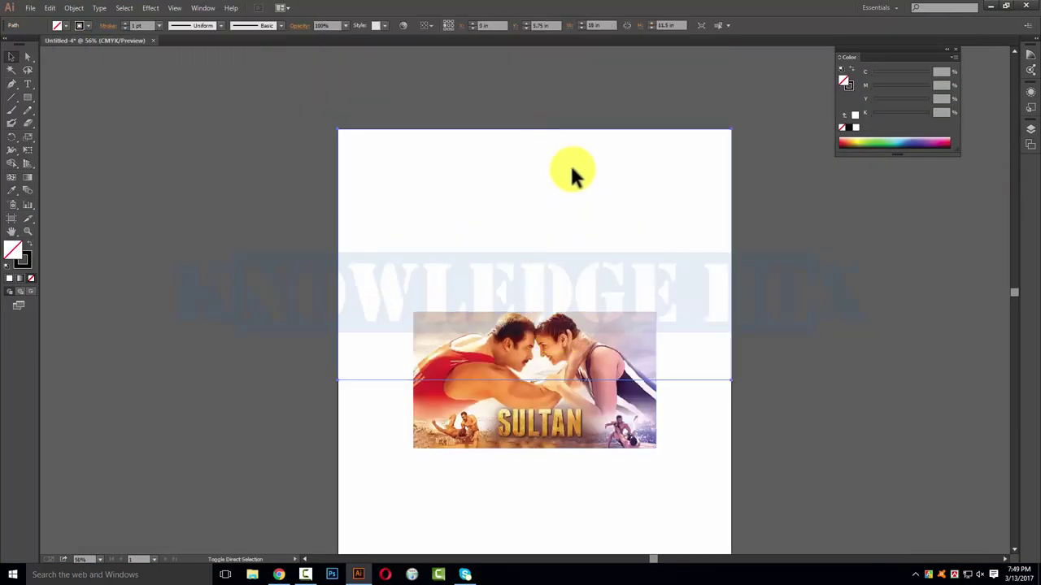
drag(562, 337, 561, 268)
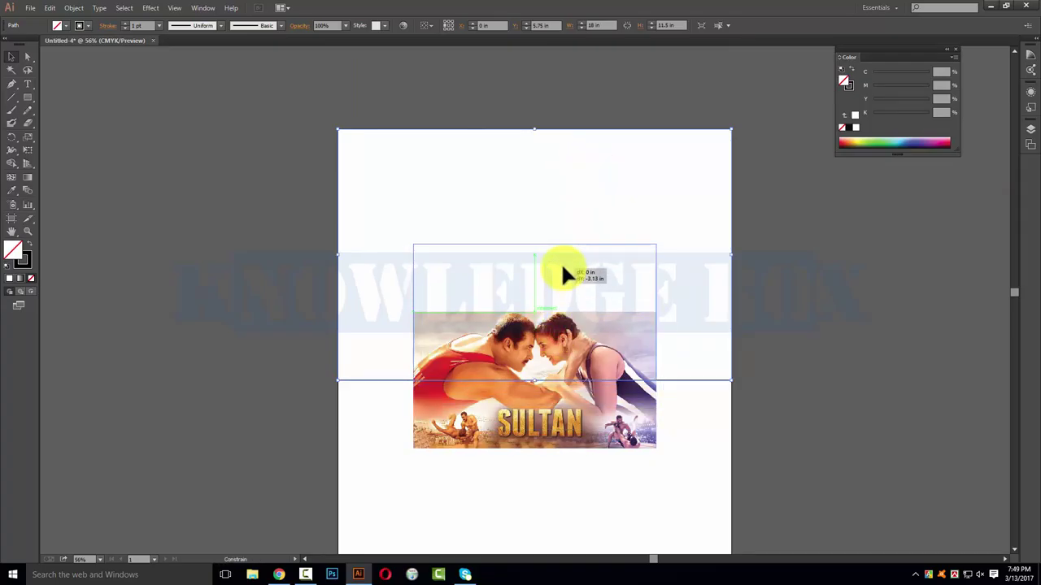
click(550, 148)
drag(550, 130, 552, 130)
Clip the Sultan image to the top 18 × 11.5 in rectangle with Ctrl+7.
click(558, 86)
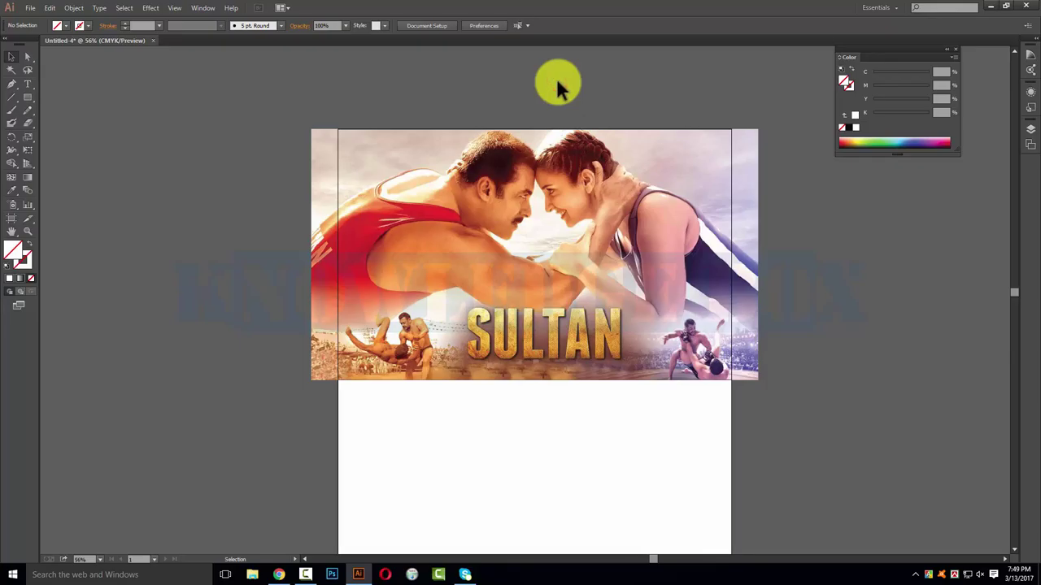
drag(578, 115, 726, 338)
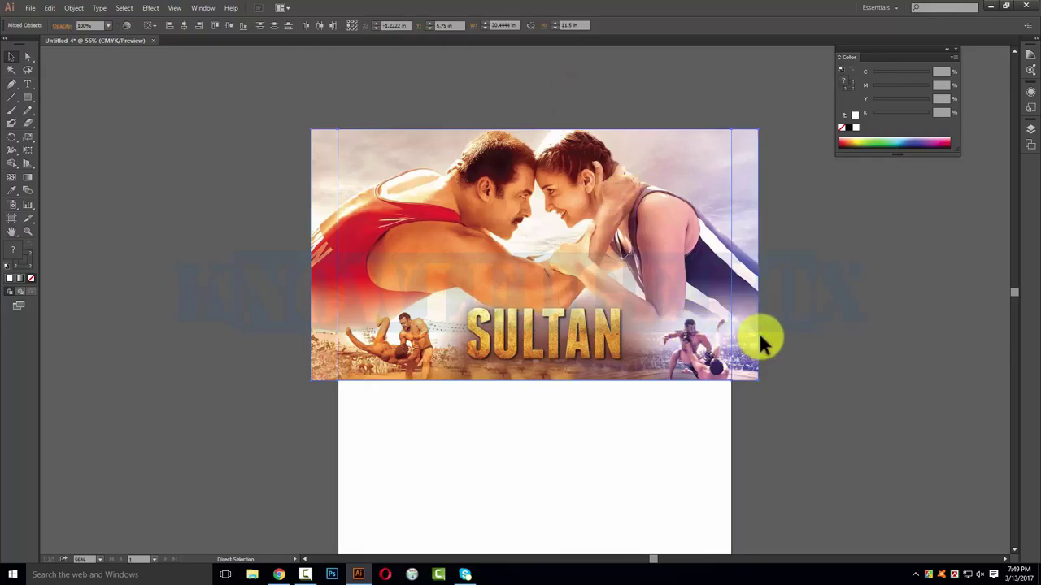
key(ctrl+7)
key(v)
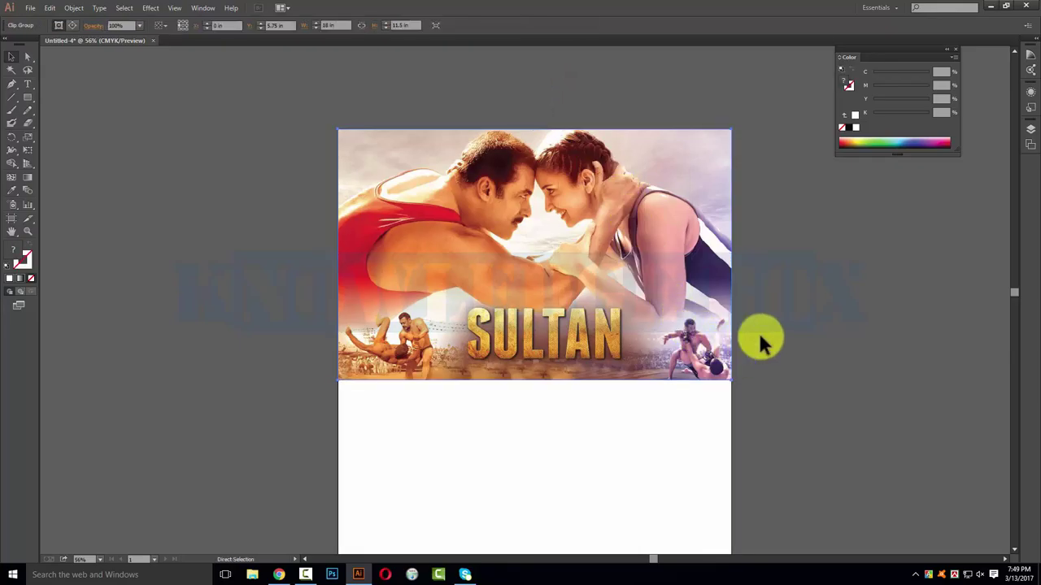
click(539, 96)
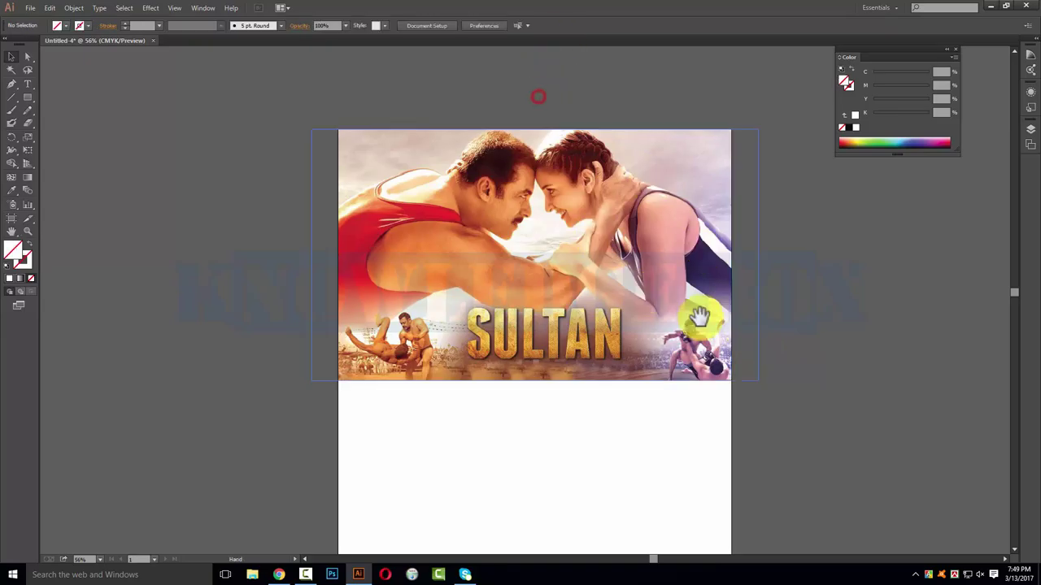
Pan down to the empty lower page and select the white page rectangle.
drag(692, 314, 679, 286)
drag(525, 311, 499, 192)
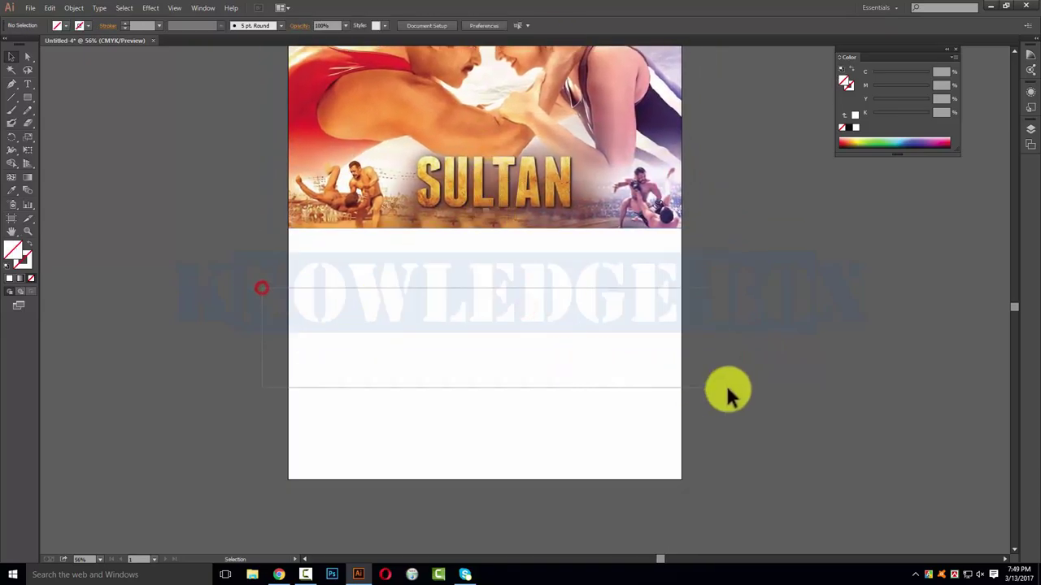
drag(817, 436, 285, 374)
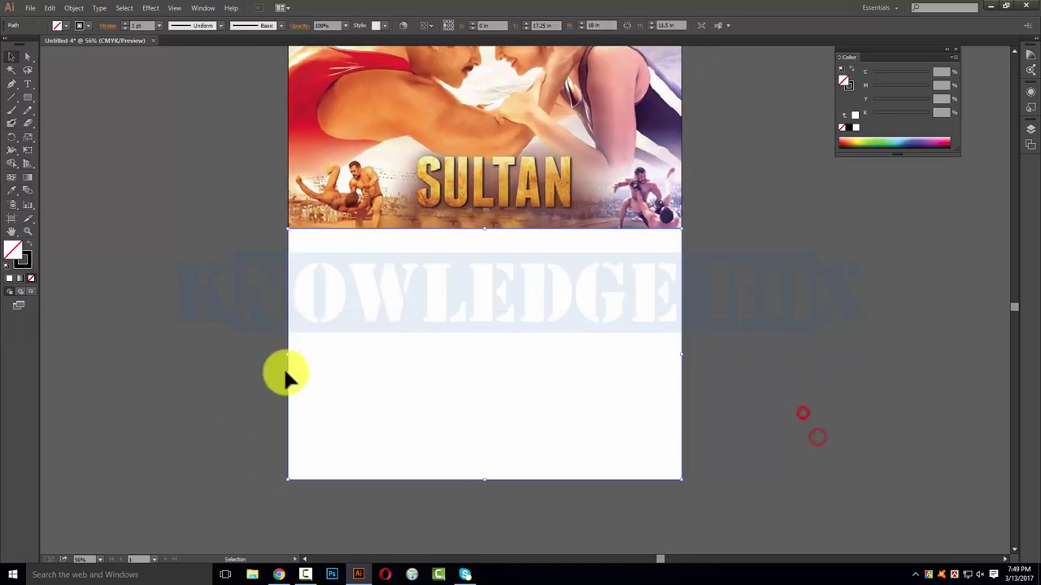
drag(862, 457, 231, 381)
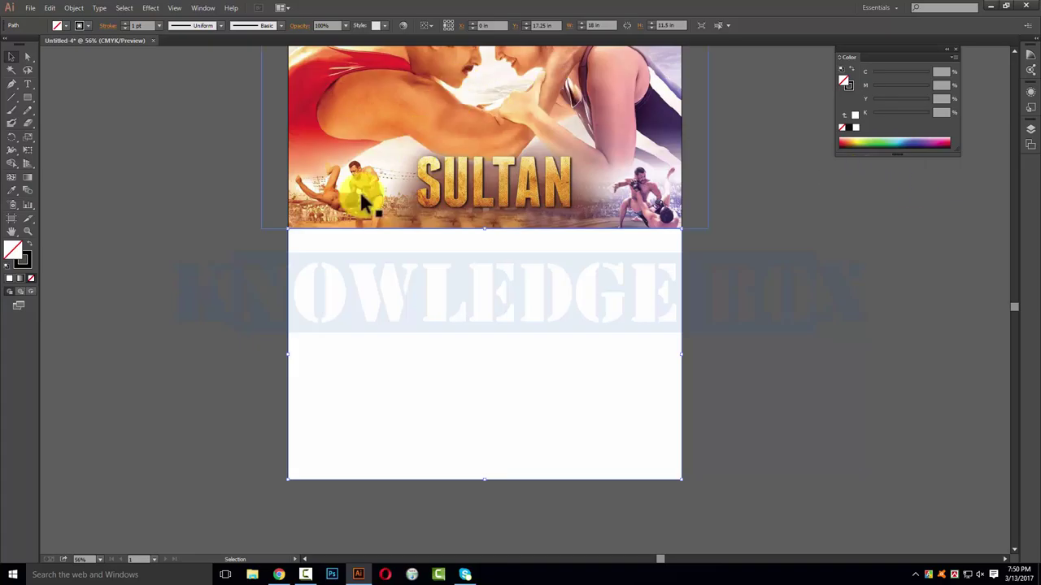
click(244, 353)
Nudge the lower rectangle's bottom edge with 1 in keyboard increments to make it 16 × 9.5 in.
key(ctrl+k)
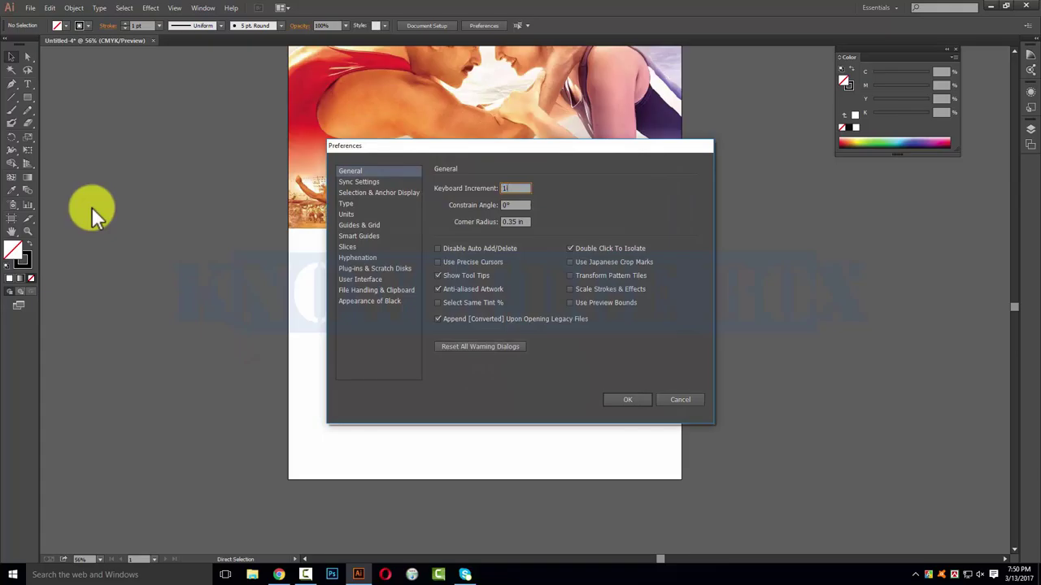
key(Escape)
click(343, 504)
key(a)
drag(343, 504, 480, 372)
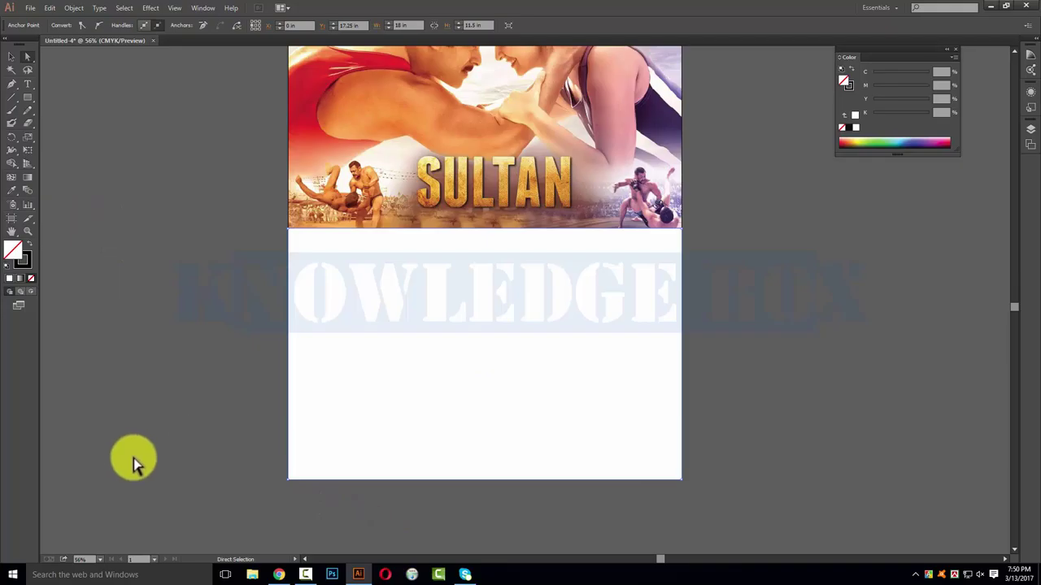
key(Up)
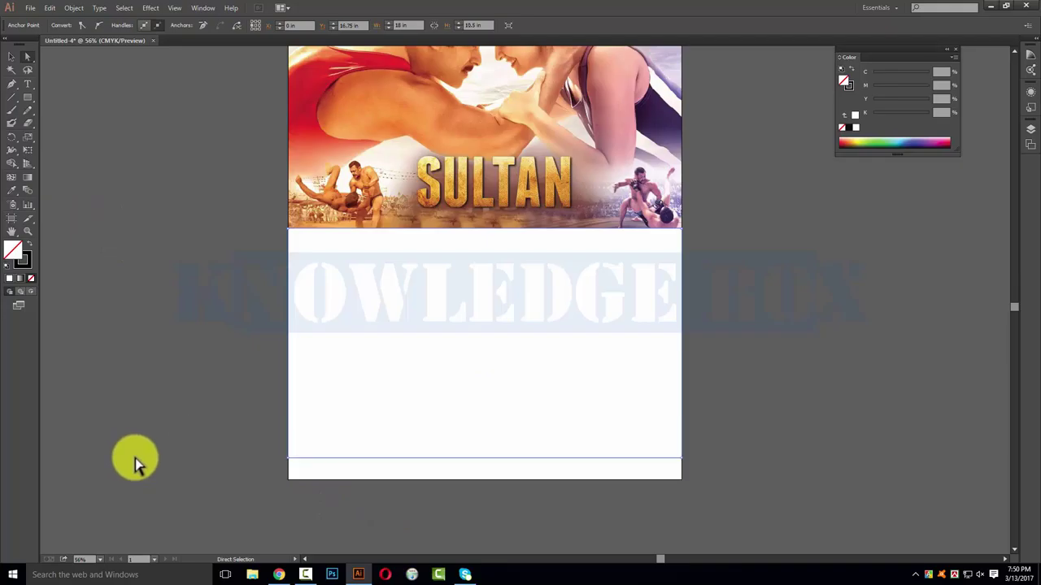
key(Down)
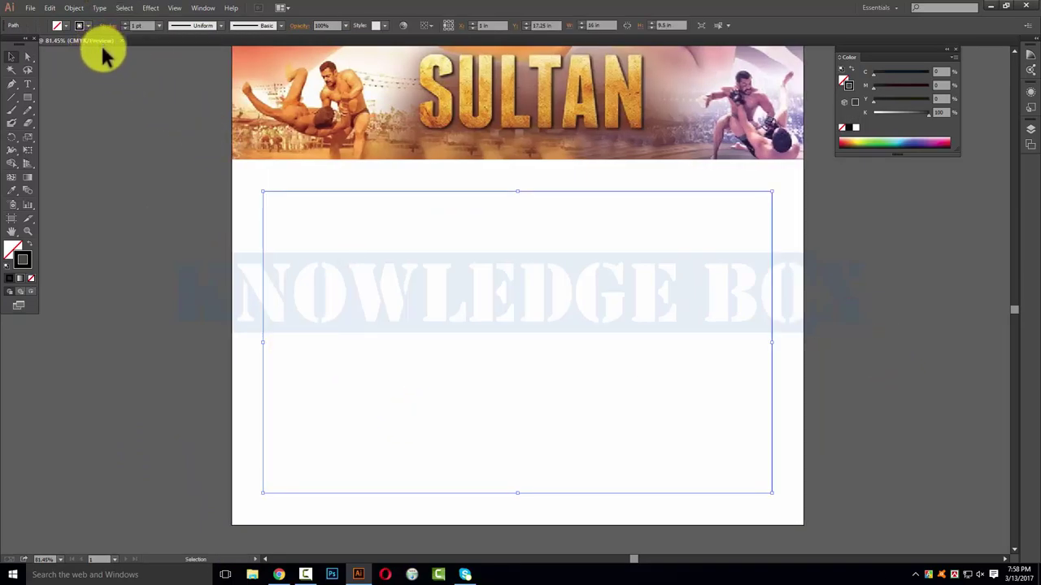
Split the lower rectangle into 2 rows × 2 columns with 0.7 in row and column gutters.
click(75, 9)
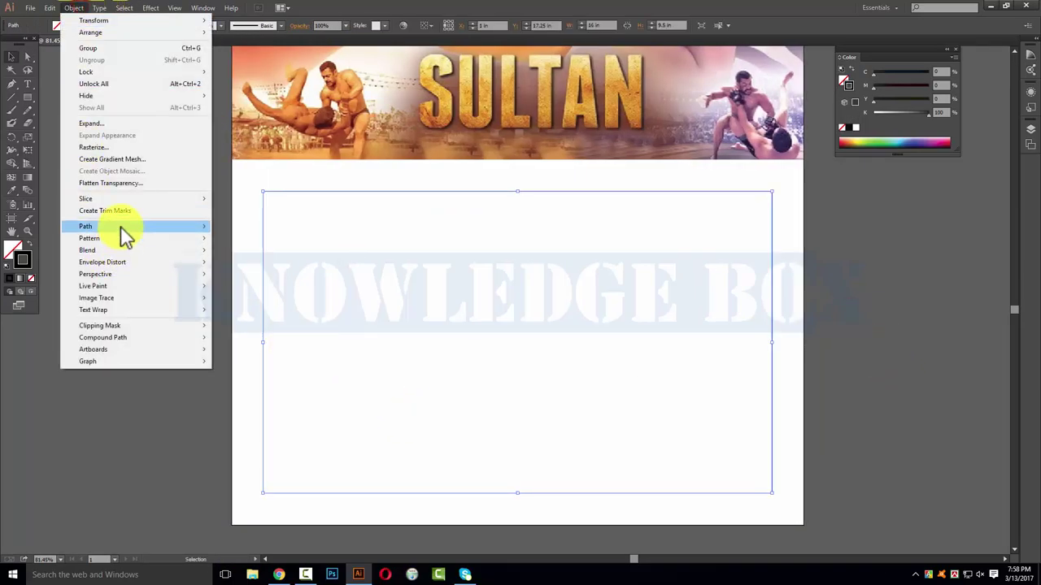
mouse_move(85, 226)
click(268, 332)
click(661, 216)
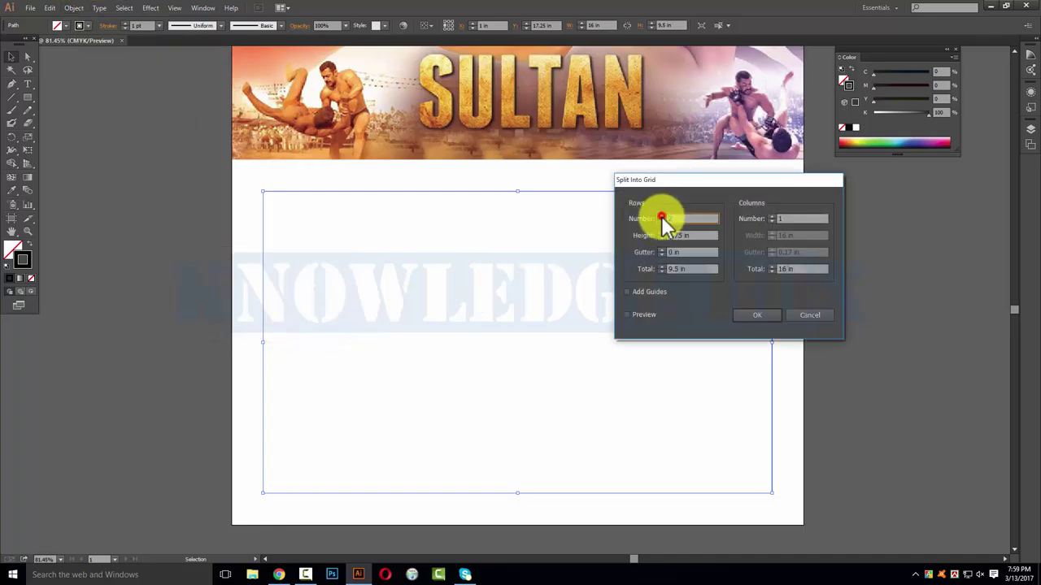
click(771, 219)
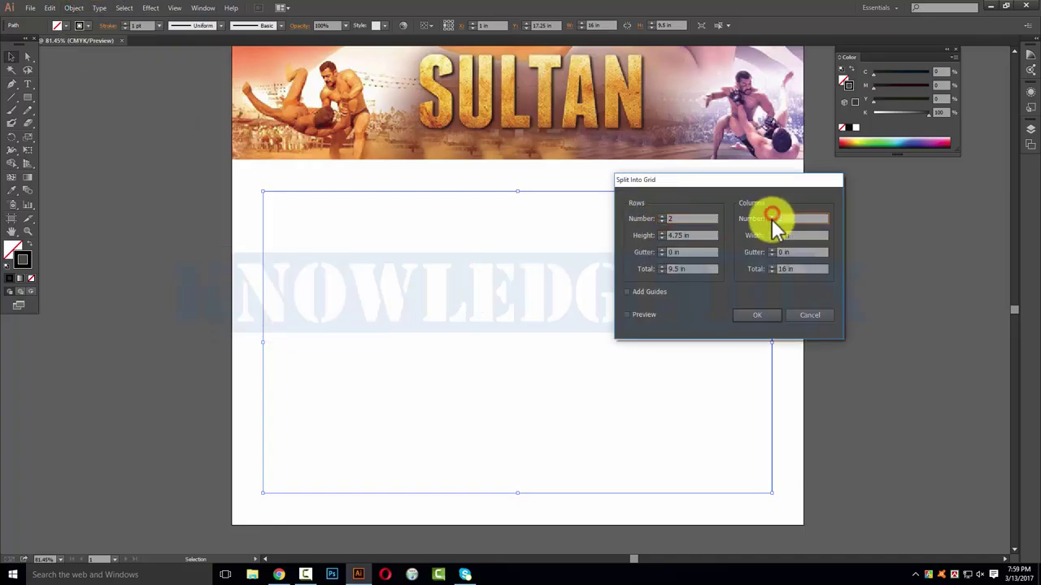
click(627, 314)
click(661, 249)
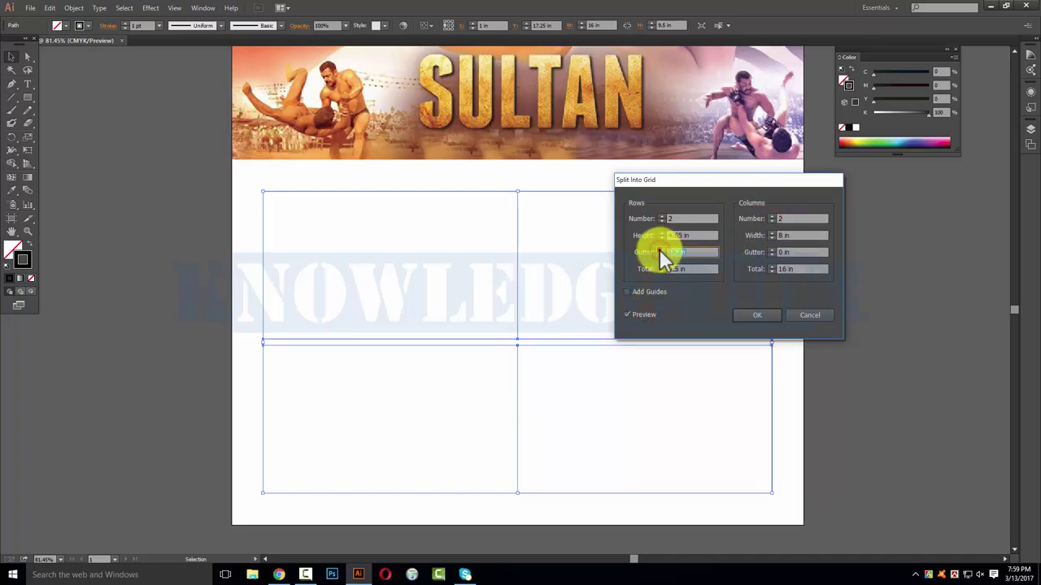
click(661, 249)
click(661, 249)
click(771, 249)
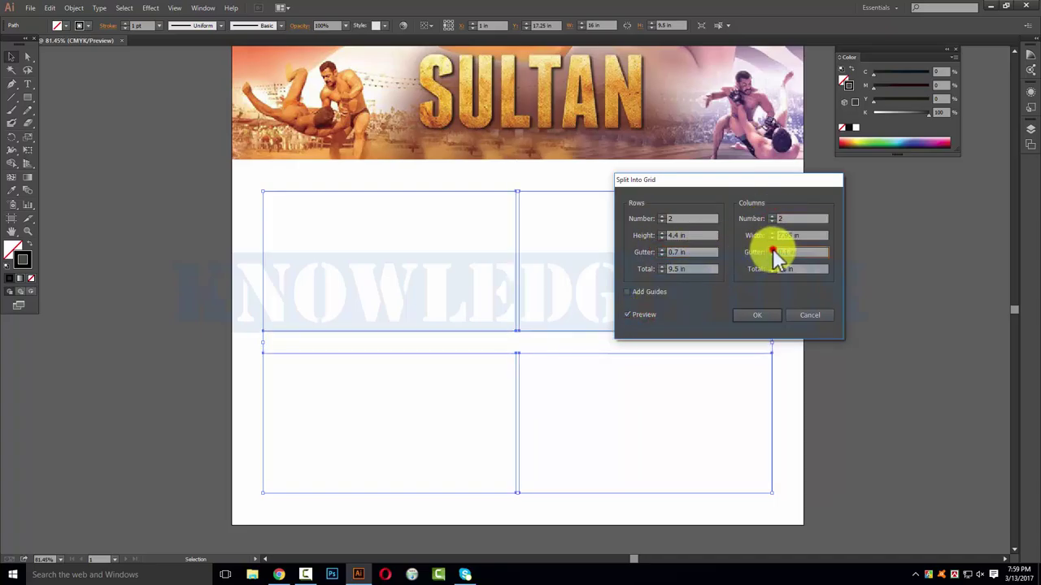
click(771, 249)
click(771, 249)
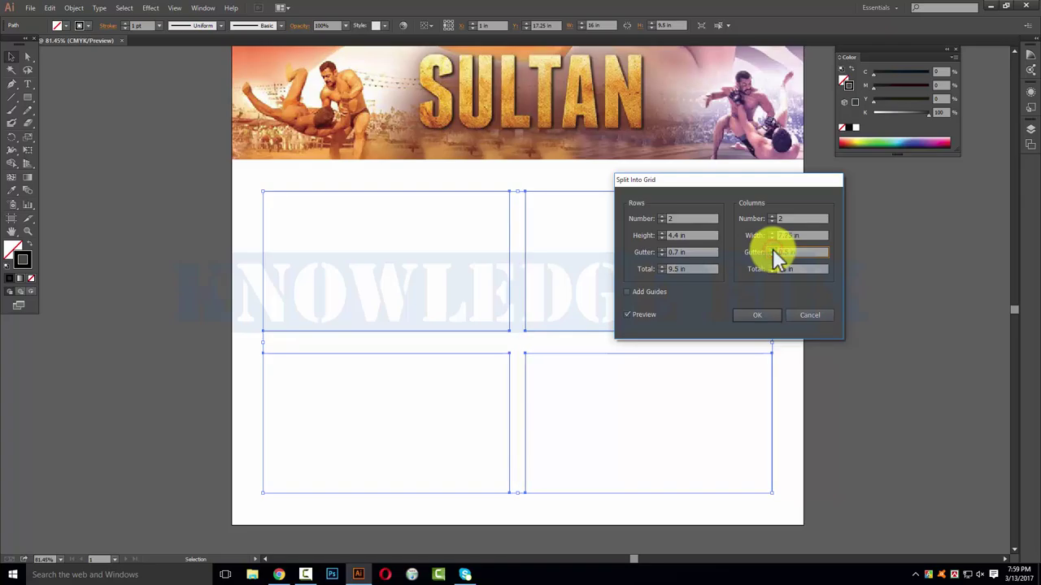
click(772, 249)
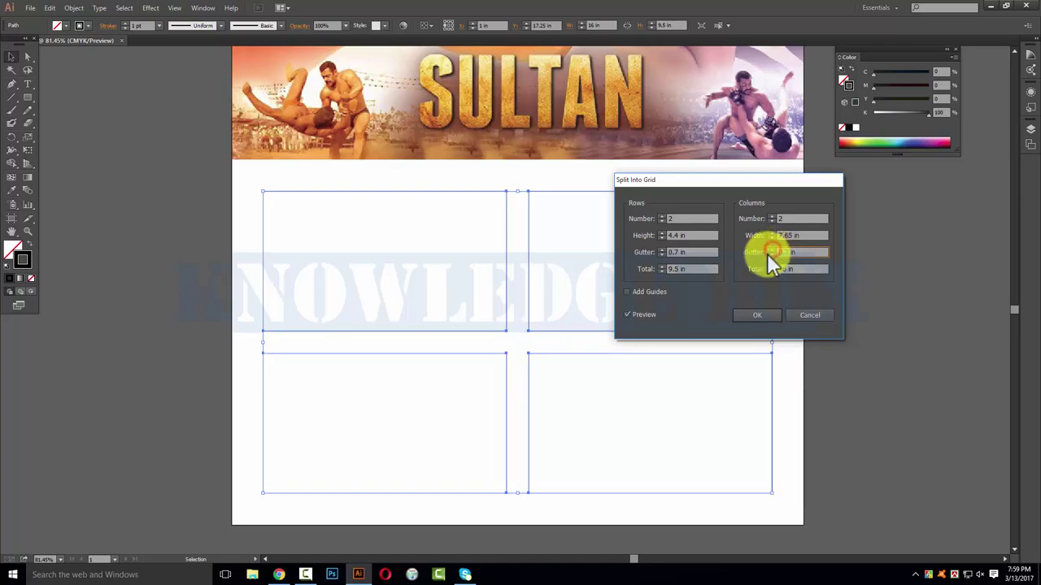
click(757, 316)
click(894, 325)
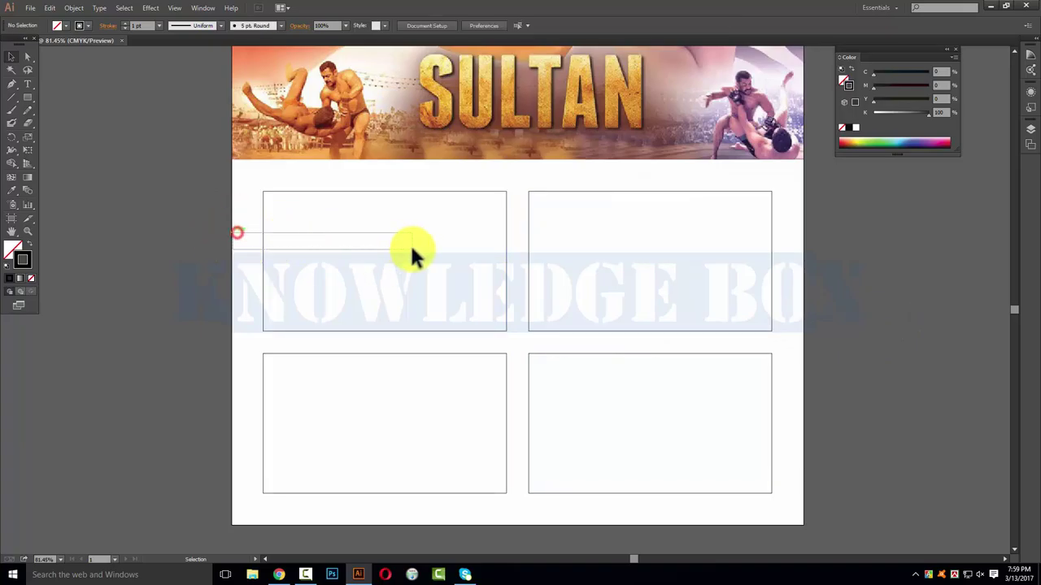
Split the top-left panel into 6 rows × 7 columns with no gutters, then select the other three panels.
click(410, 248)
click(74, 8)
mouse_move(86, 226)
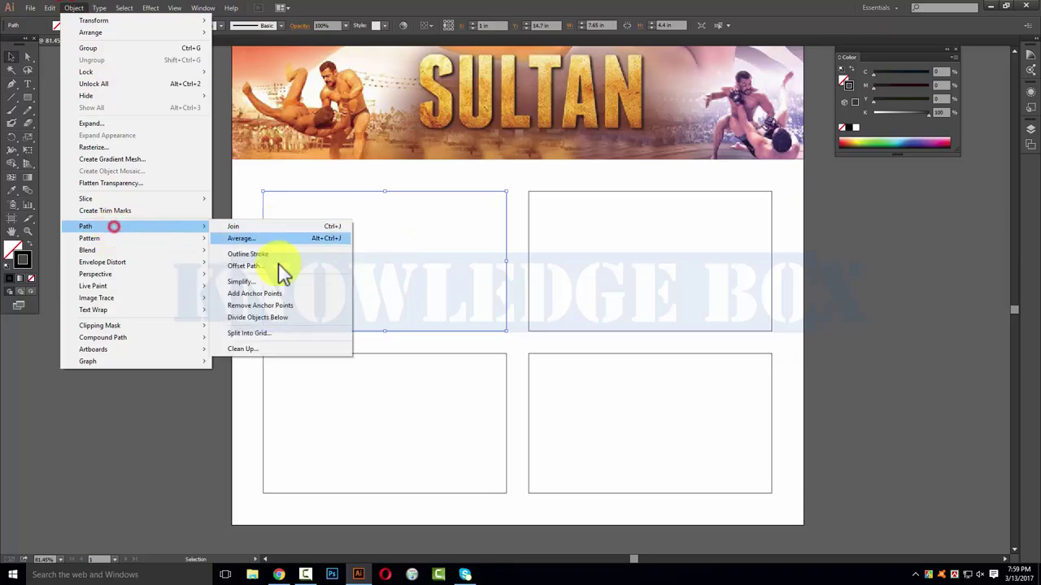
click(271, 334)
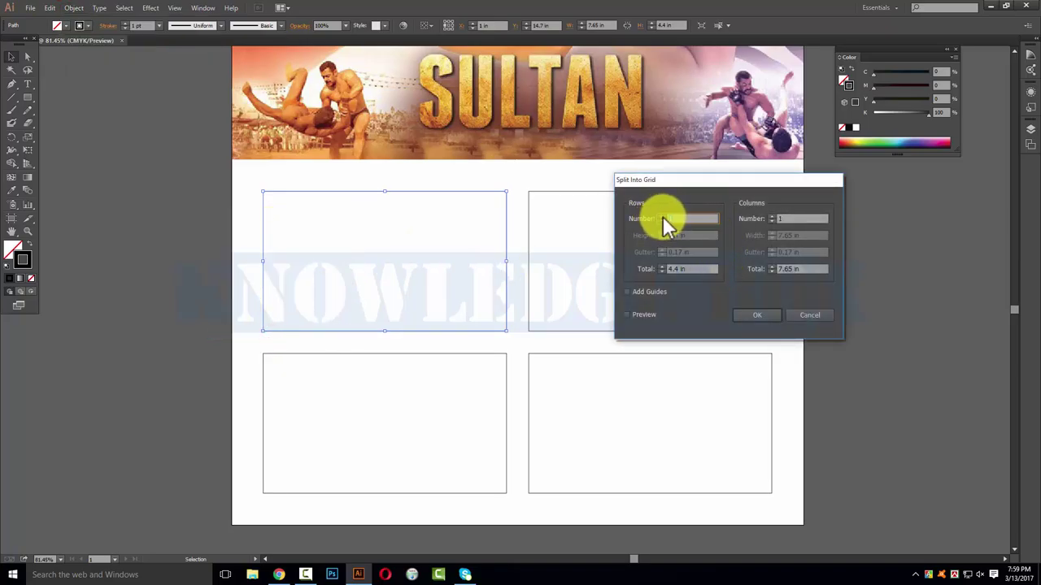
text(6)
double_click(780, 217)
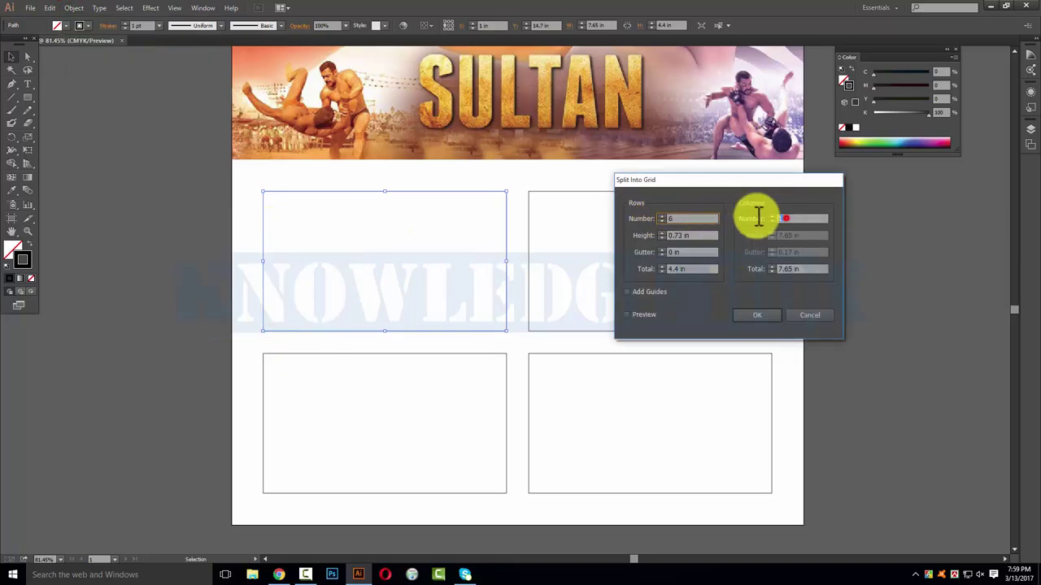
text(7)
click(643, 314)
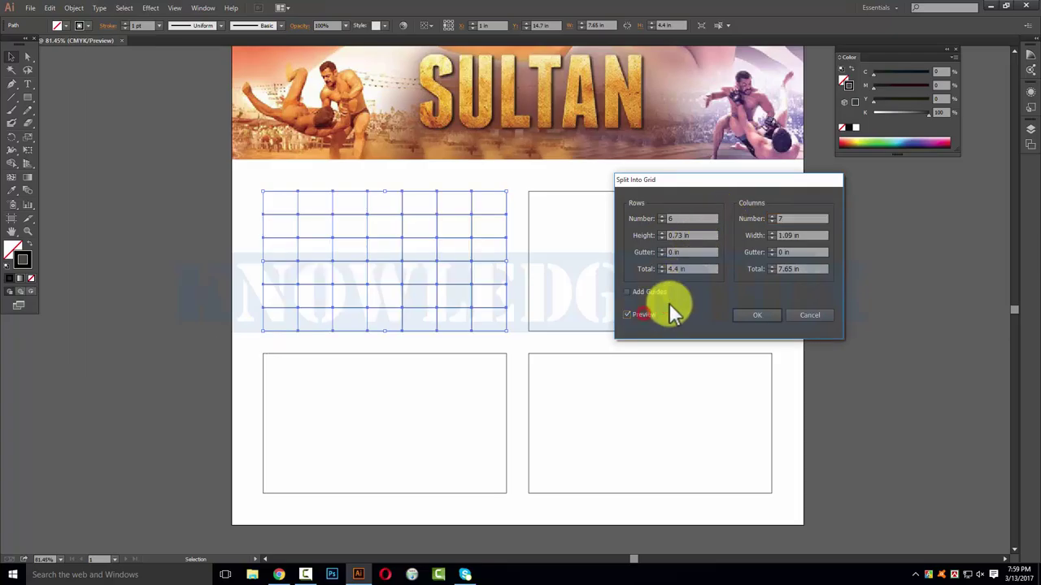
click(767, 313)
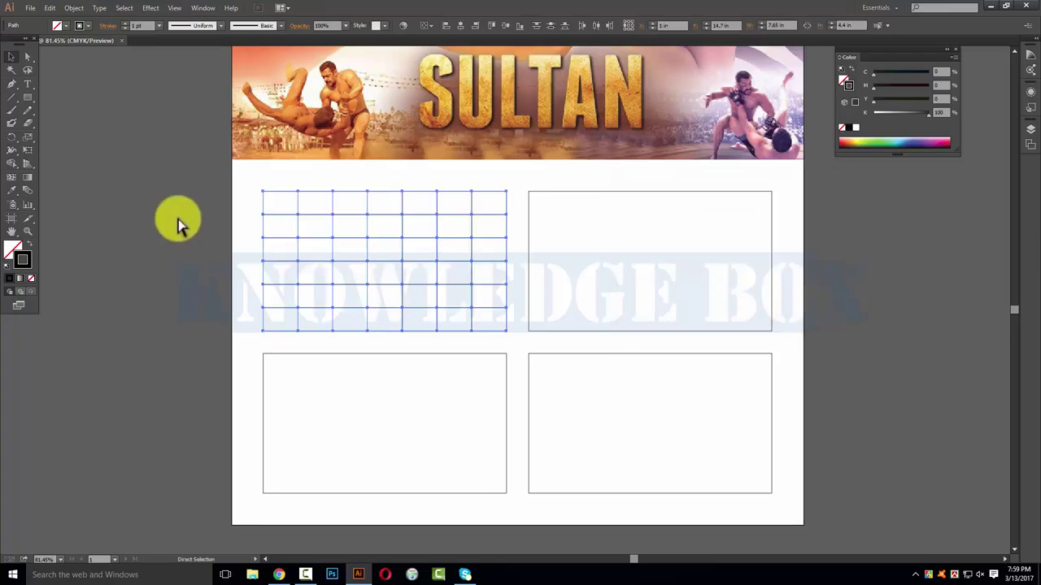
click(188, 221)
drag(581, 181, 654, 488)
drag(463, 396, 522, 428)
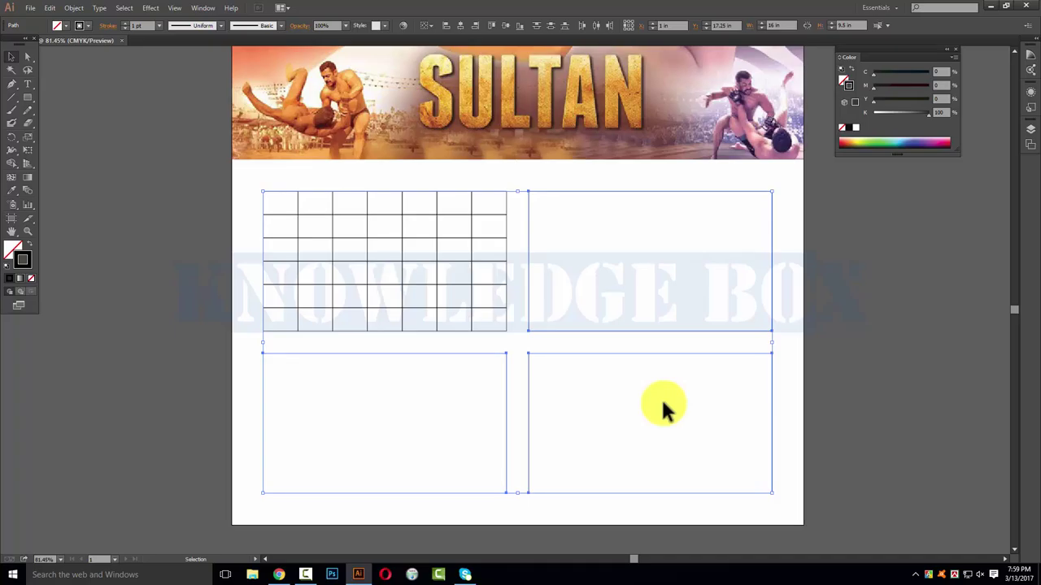
Turn the three empty panels into guides and duplicate the 6×7 grid into each panel.
key(ctrl+5)
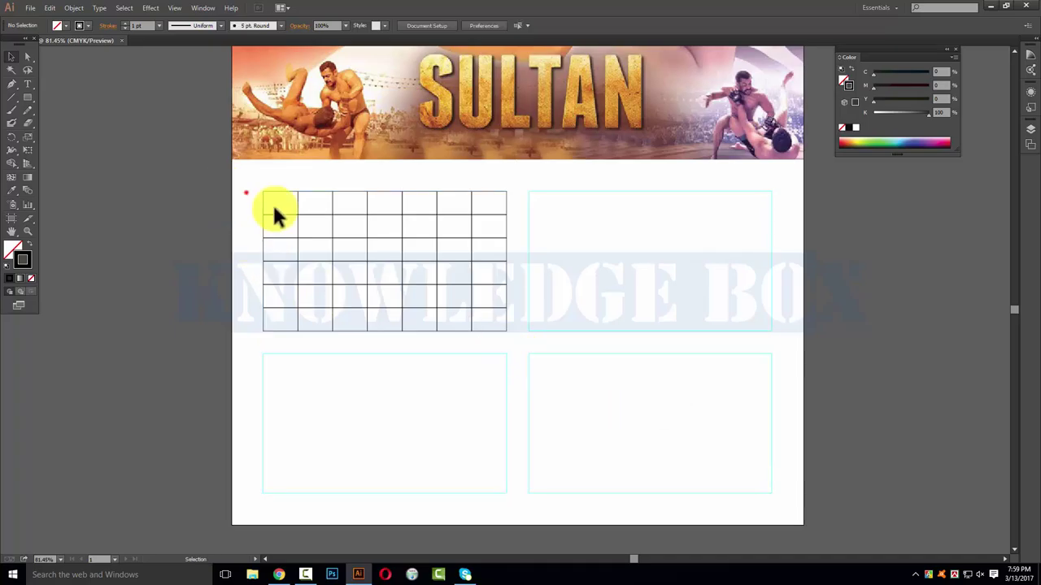
drag(243, 192, 539, 353)
drag(273, 196, 543, 202)
mouse_move(455, 171)
mouse_down()
mouse_move(559, 197)
mouse_move(544, 360)
mouse_up()
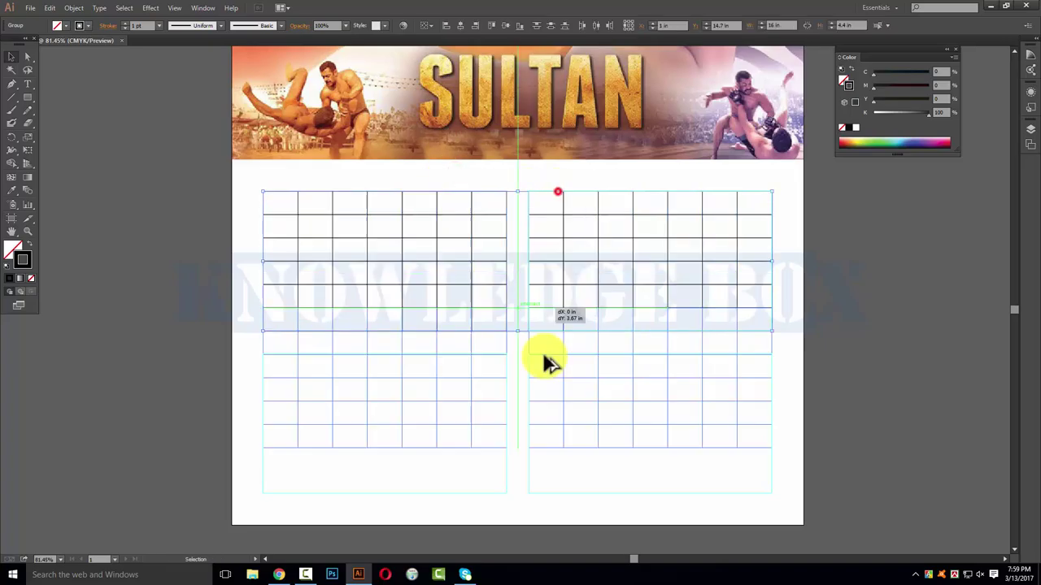
click(863, 343)
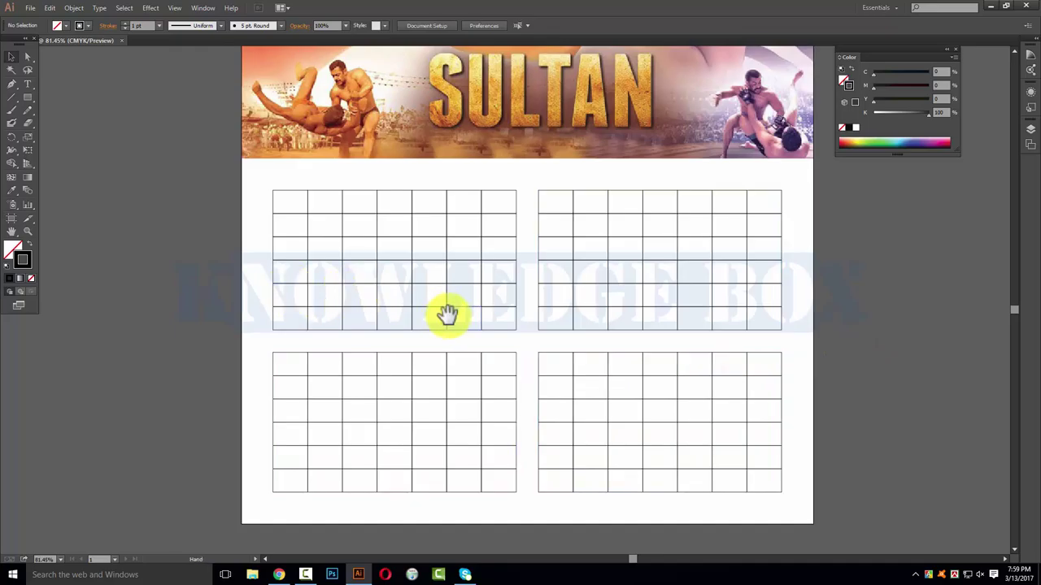
drag(447, 311, 398, 296)
drag(244, 195, 343, 254)
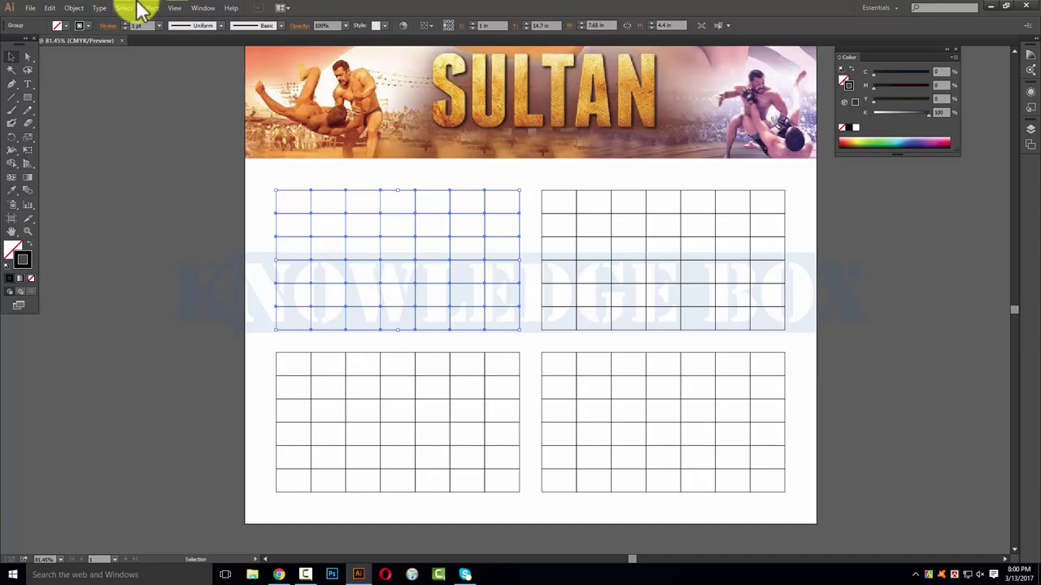
Thread text through the top-left grid's cells and type Sat in the first cell.
click(101, 9)
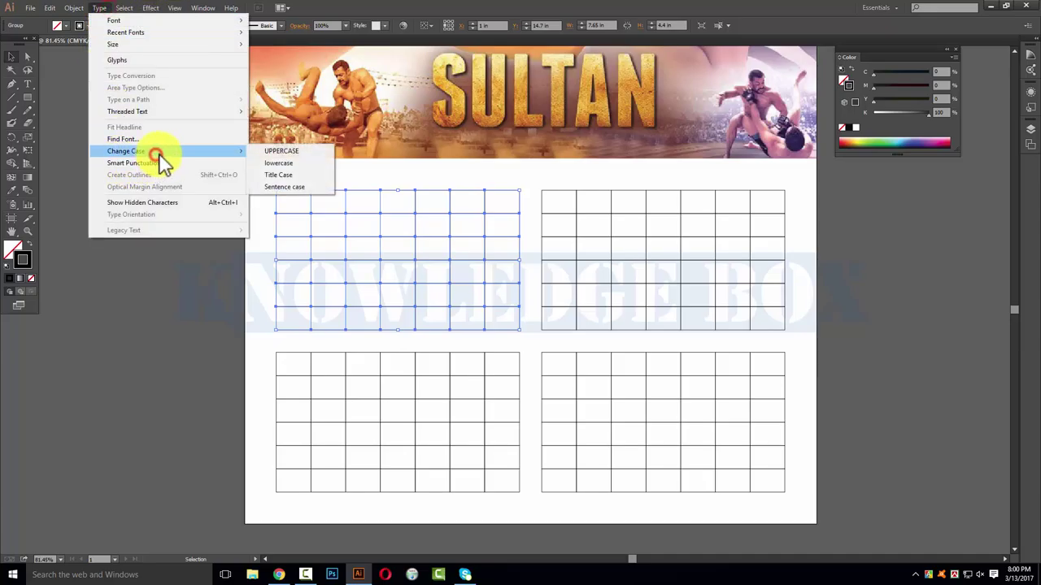
mouse_move(130, 111)
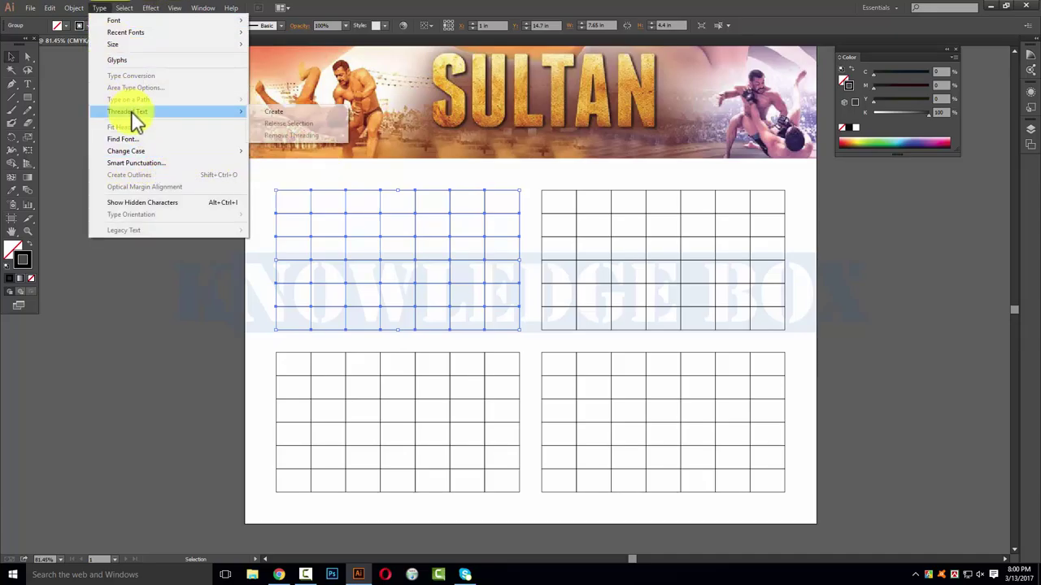
click(275, 113)
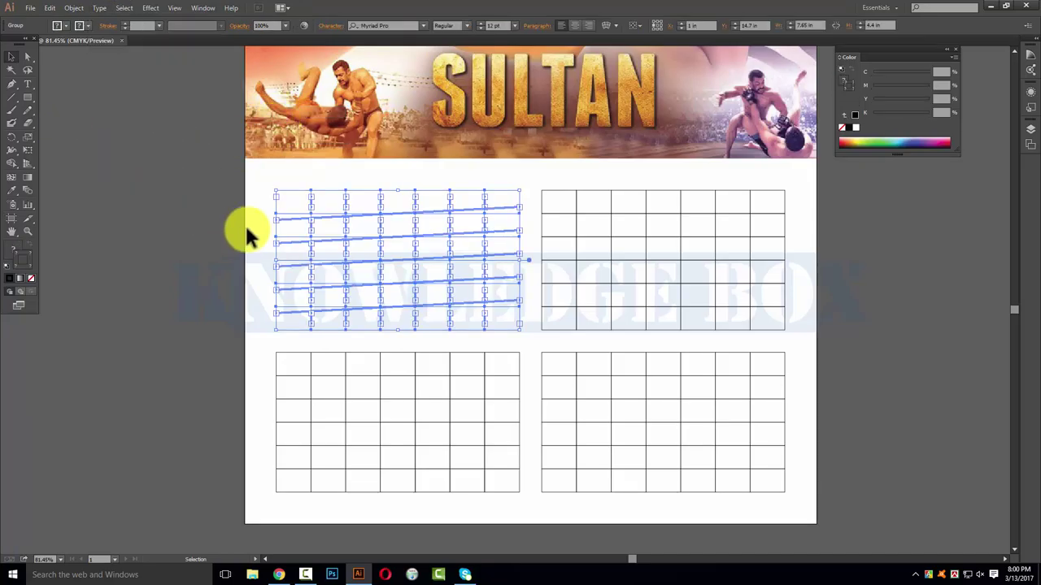
click(28, 84)
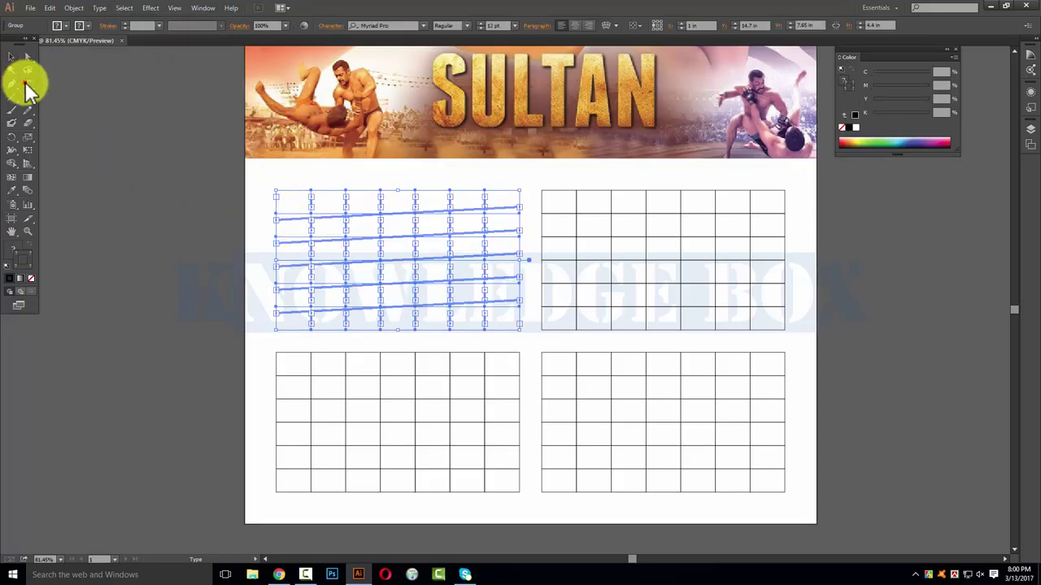
click(273, 195)
text(Sat)
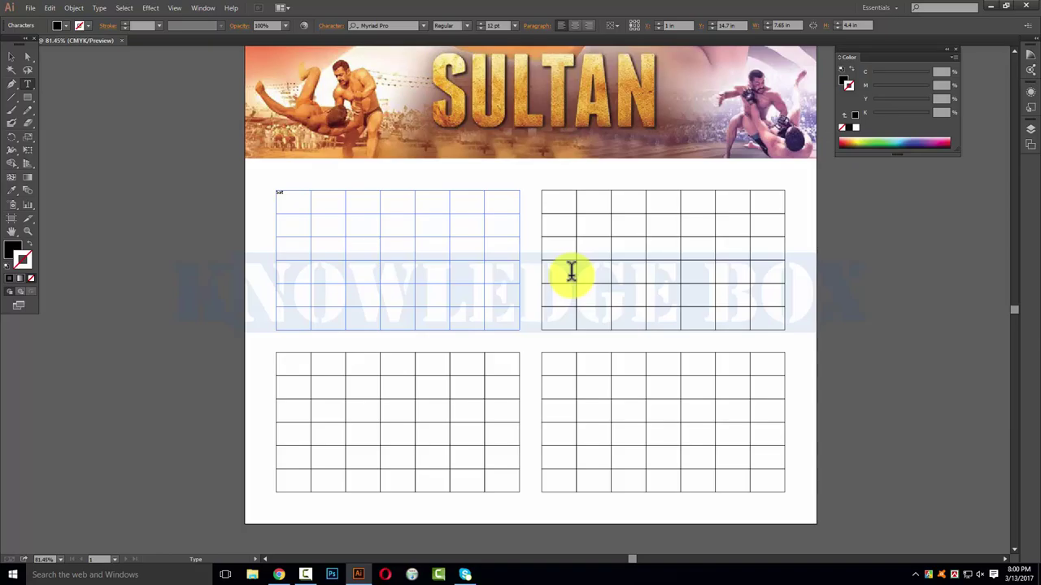
key(ctrl+a)
key(ctrl+t)
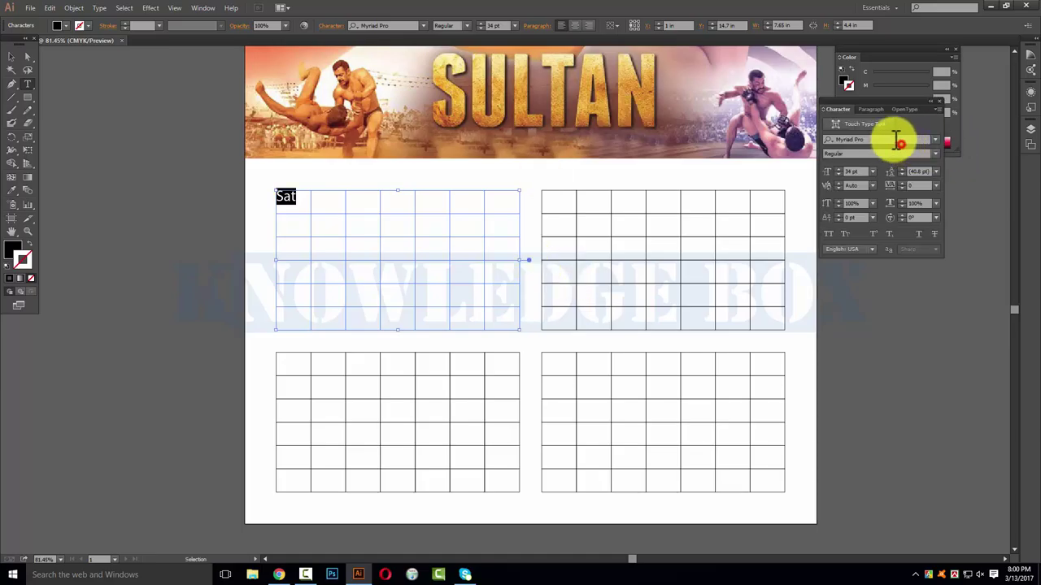
Format the Sat text as Arial Bold at 24 pt.
click(894, 139)
text(a)
key(Down)
key(Down)
key(Down)
key(Return)
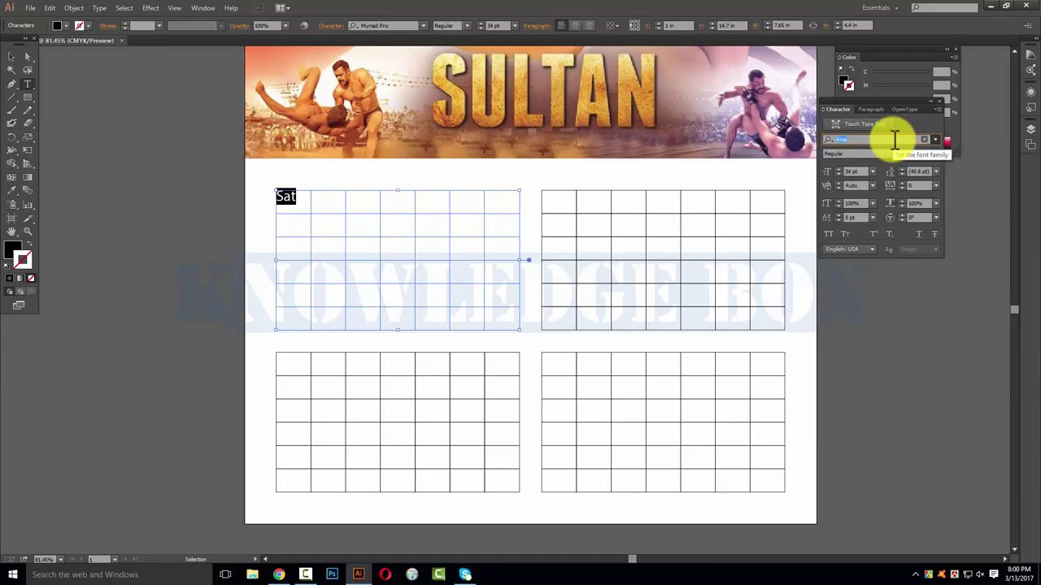
click(873, 155)
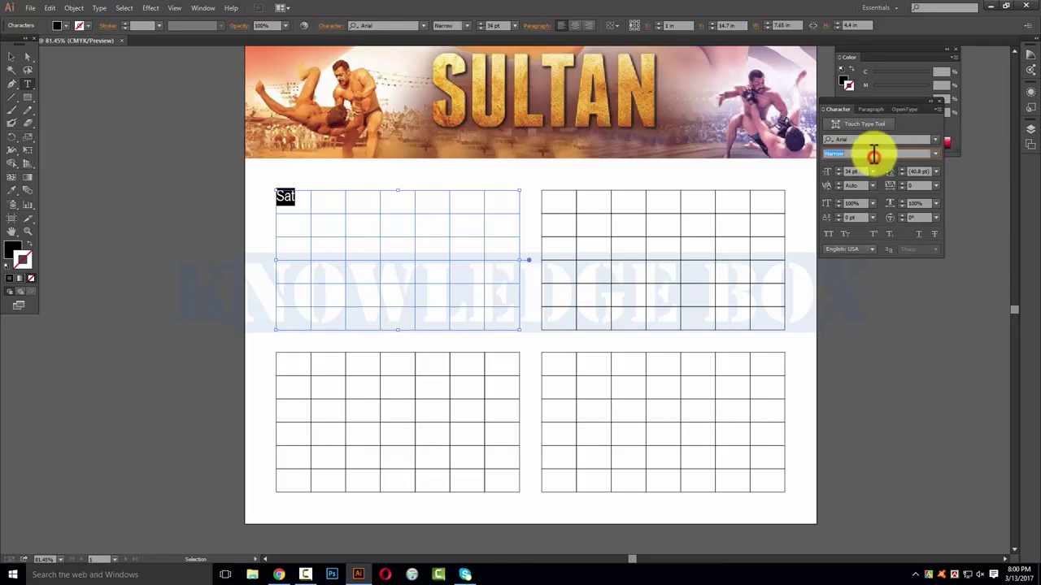
key(Return)
click(863, 110)
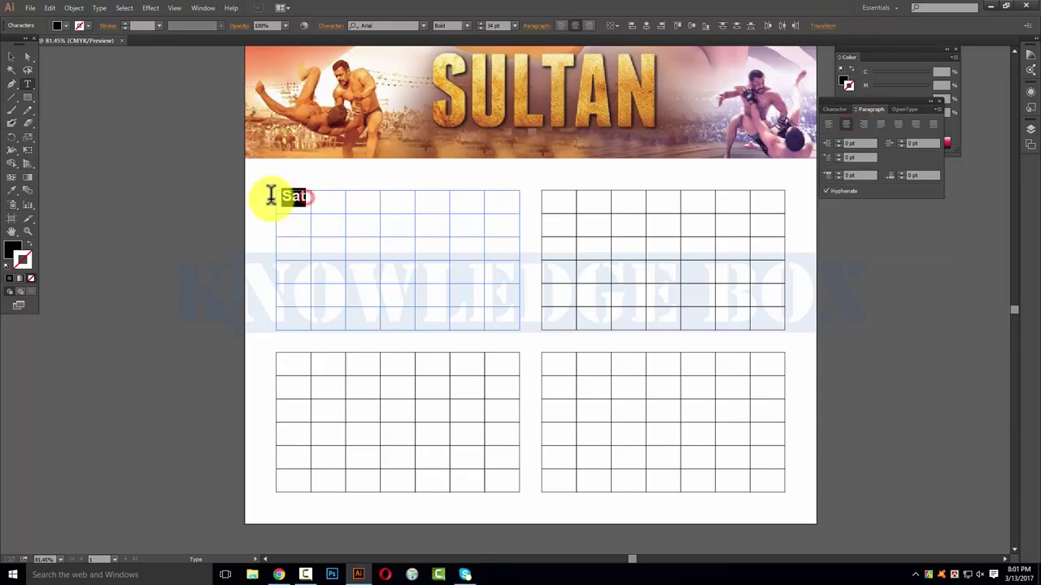
click(837, 108)
click(854, 170)
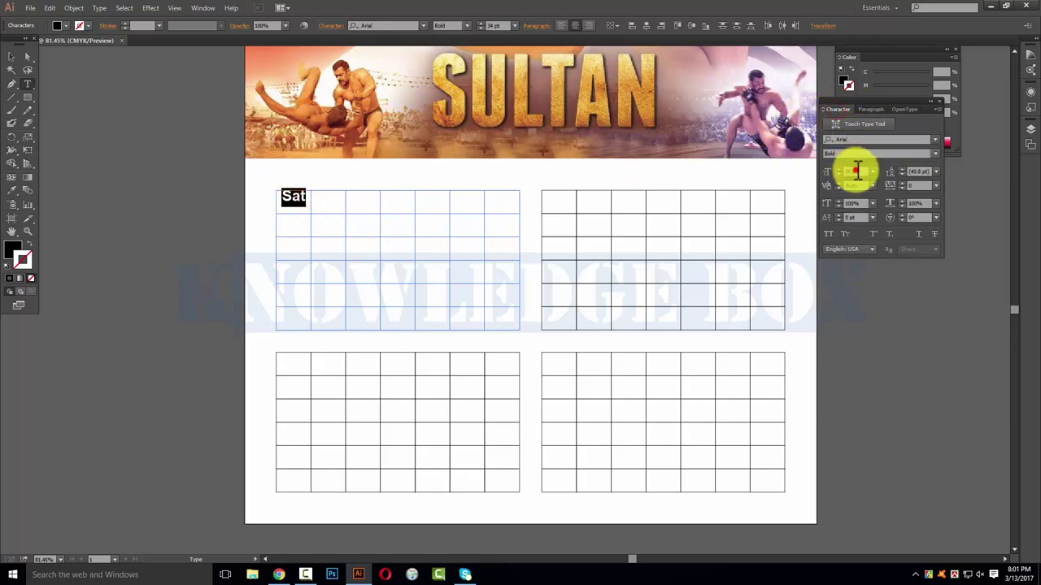
text(24)
key(Return)
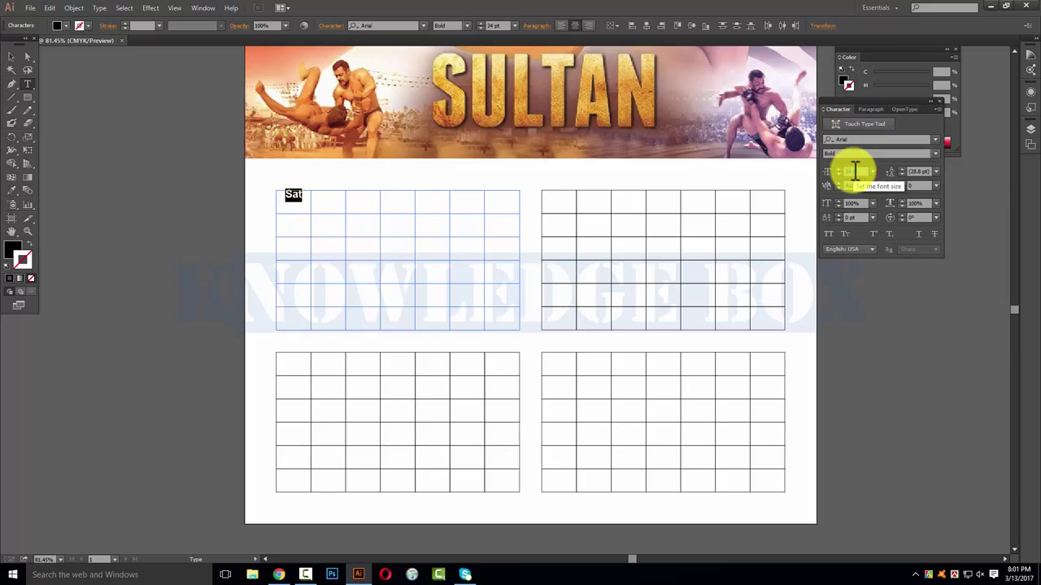
Zoom in on the top-left grid and enter the group containing Sat.
click(11, 56)
click(133, 160)
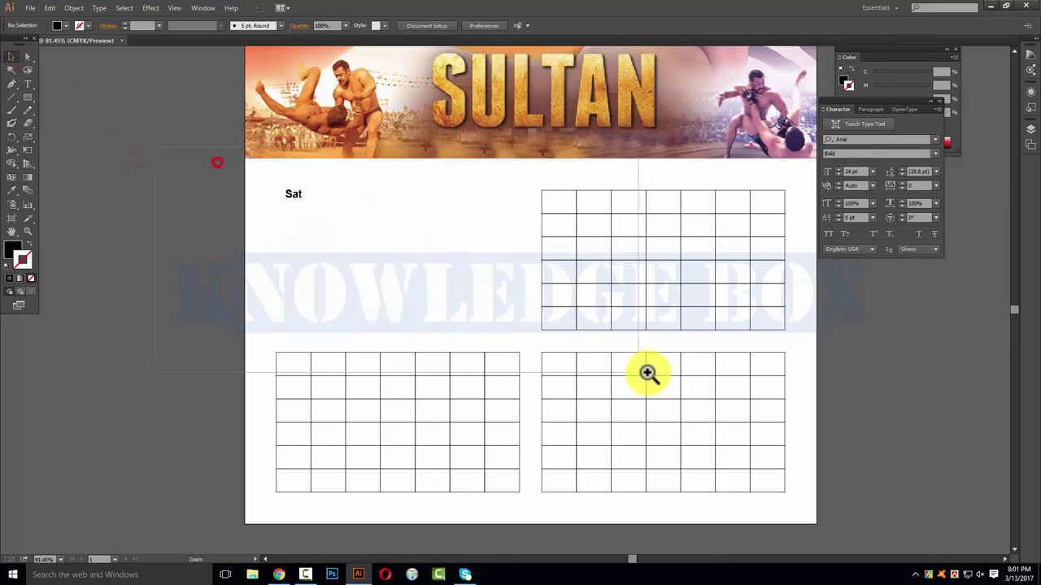
click(648, 371)
click(210, 200)
double_click(213, 204)
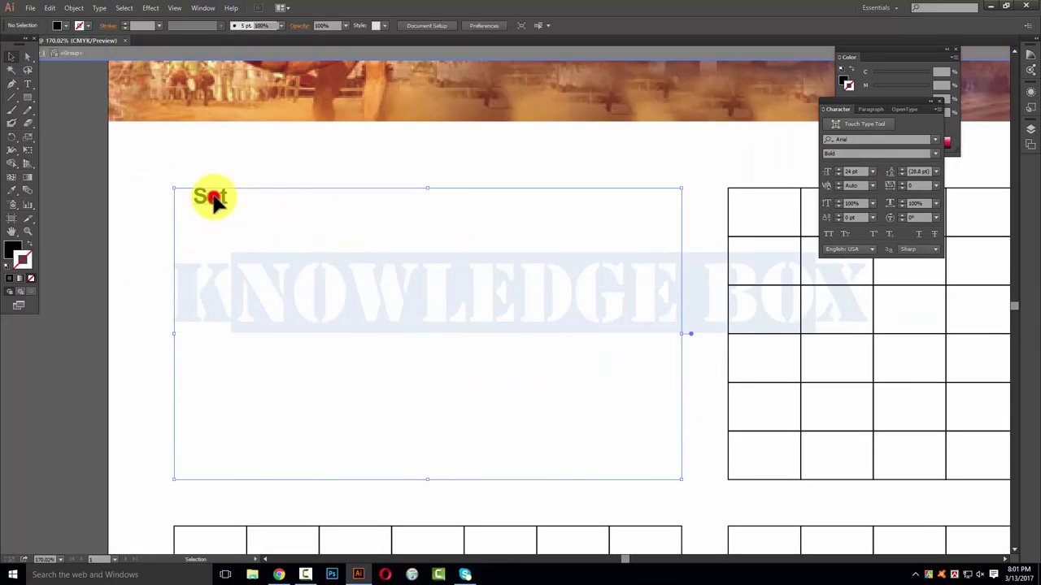
Lower Sat in its grid cell with a -16 pt baseline shift.
double_click(102, 170)
key(t)
click(210, 195)
drag(234, 199, 130, 195)
key(Escape)
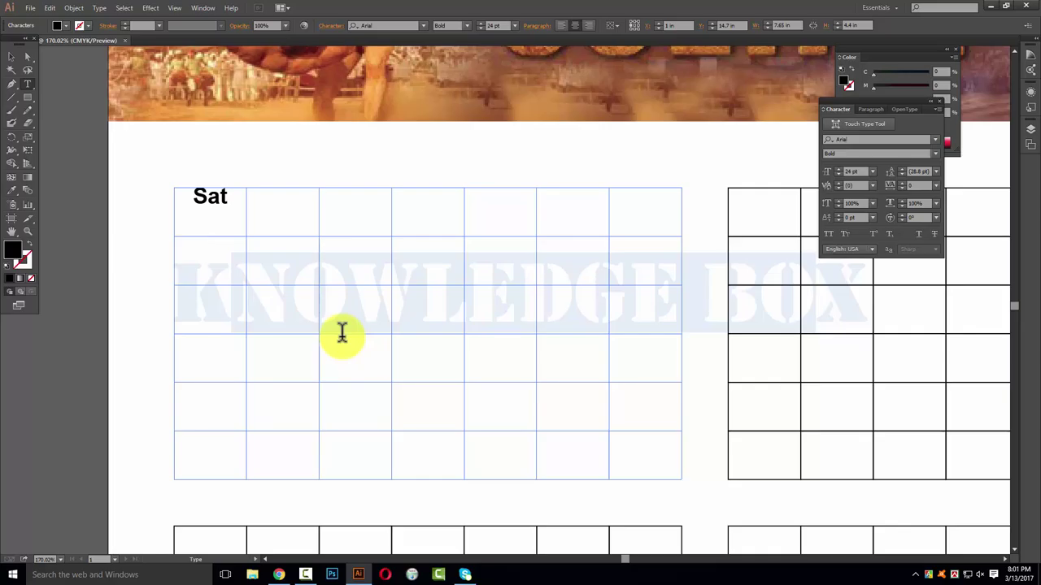
drag(233, 203, 188, 196)
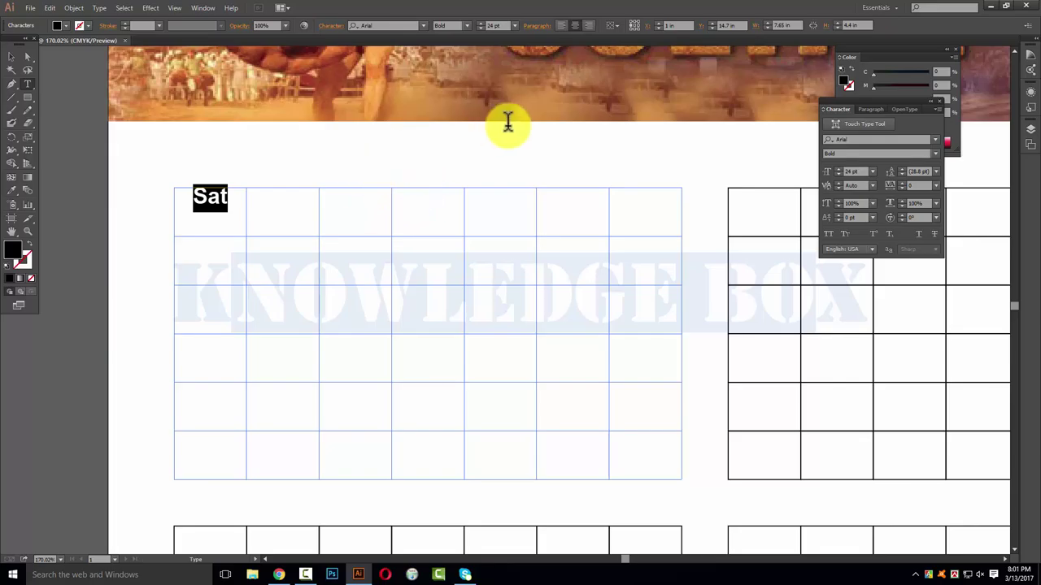
click(851, 218)
key(Down)
key(Down)
key(Down)
key(Down)
key(Down)
key(Down)
Add Sun on a new line beneath Sat.
click(230, 211)
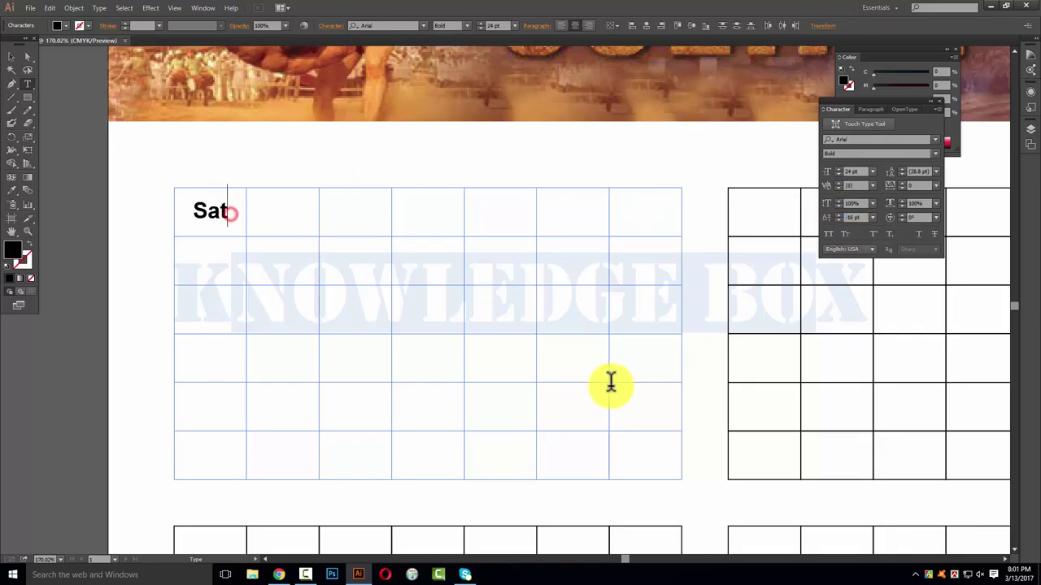
key(Return)
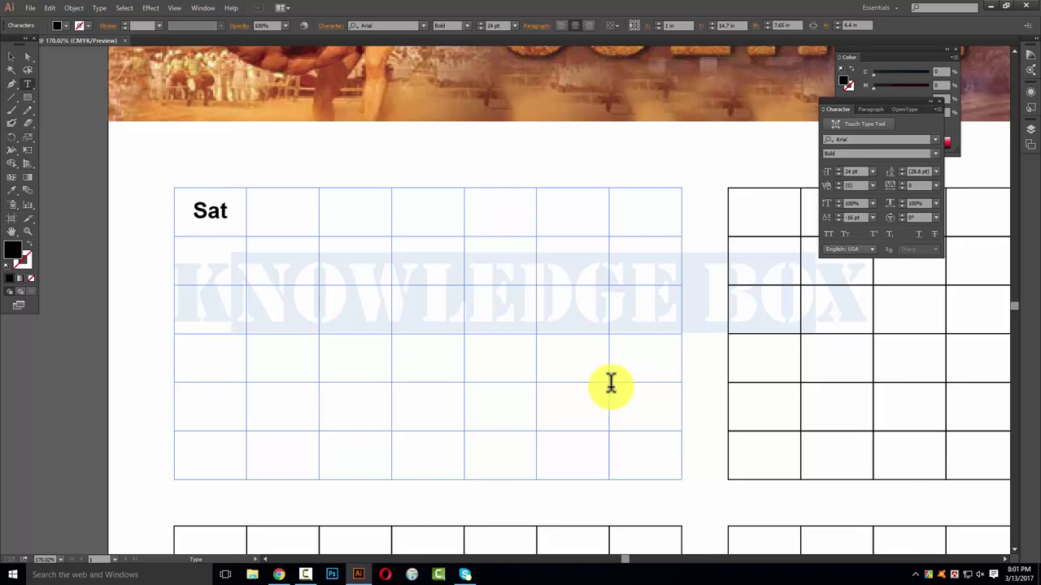
text(Sun )
text(asd)
key(BackSpace)
key(BackSpace)
key(BackSpace)
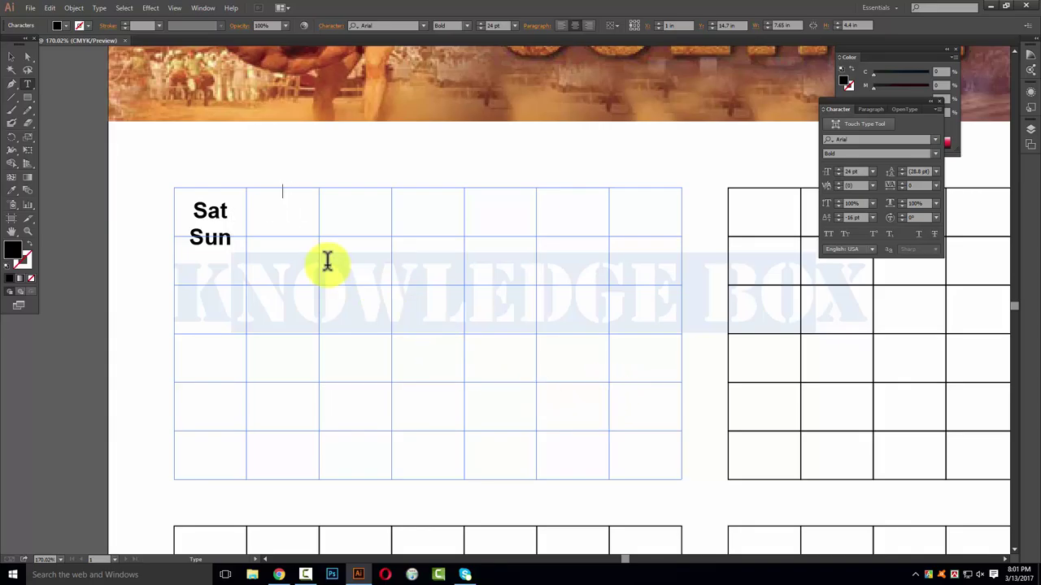
Adjust the Sat and Sun text so Sun flows into the next column.
drag(248, 233, 149, 220)
drag(231, 245, 190, 214)
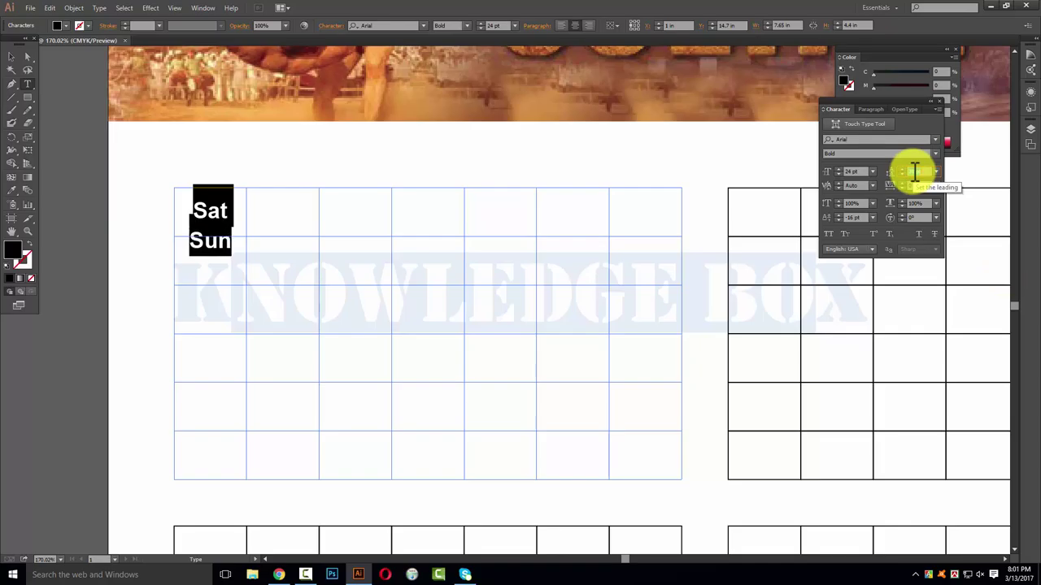
key(Return)
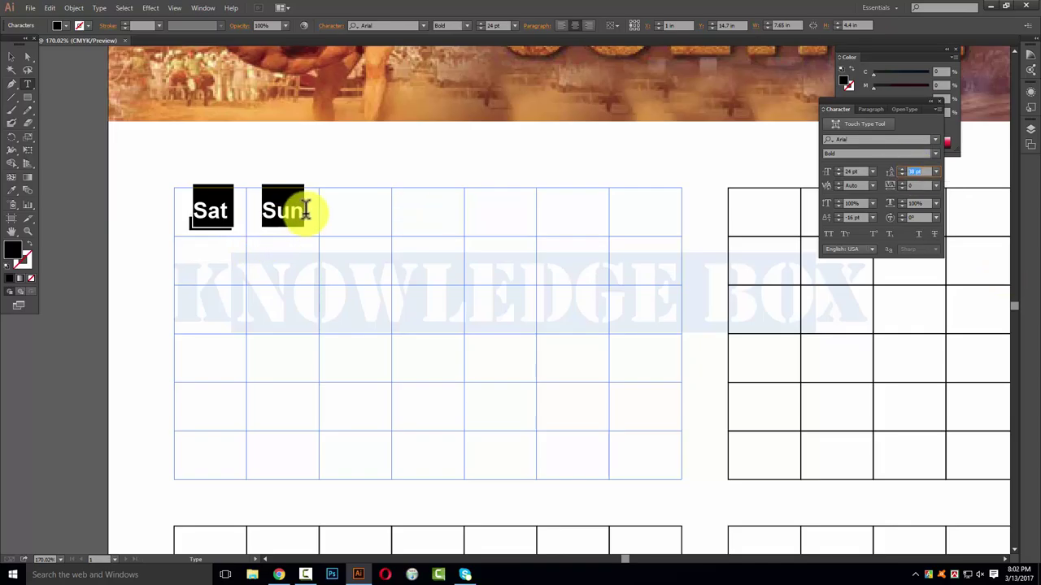
click(303, 211)
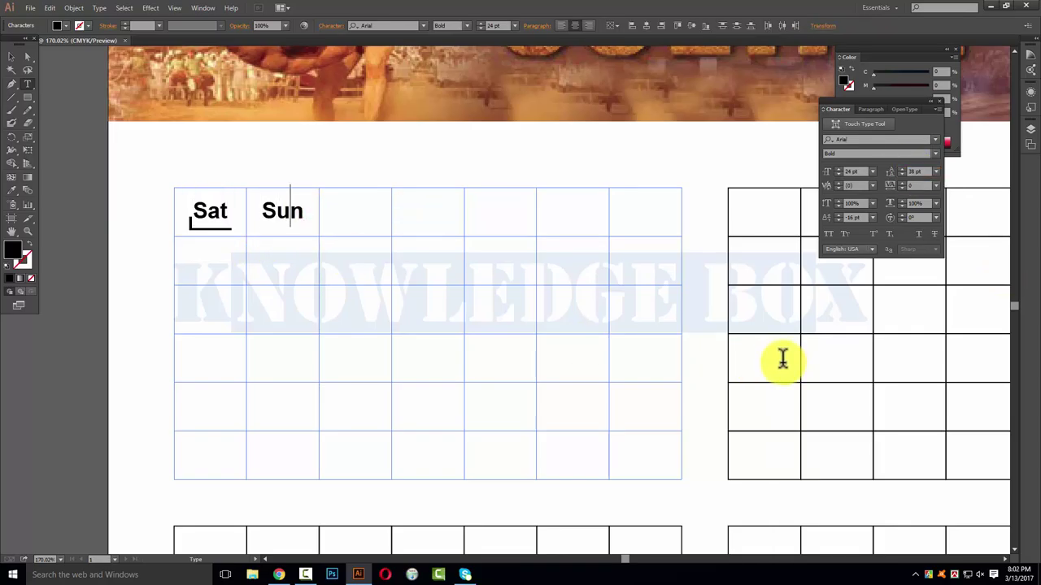
key(Escape)
Type the remaining weekday headings Mon, Tue, Wed, Thu and Fri.
text(Mo)
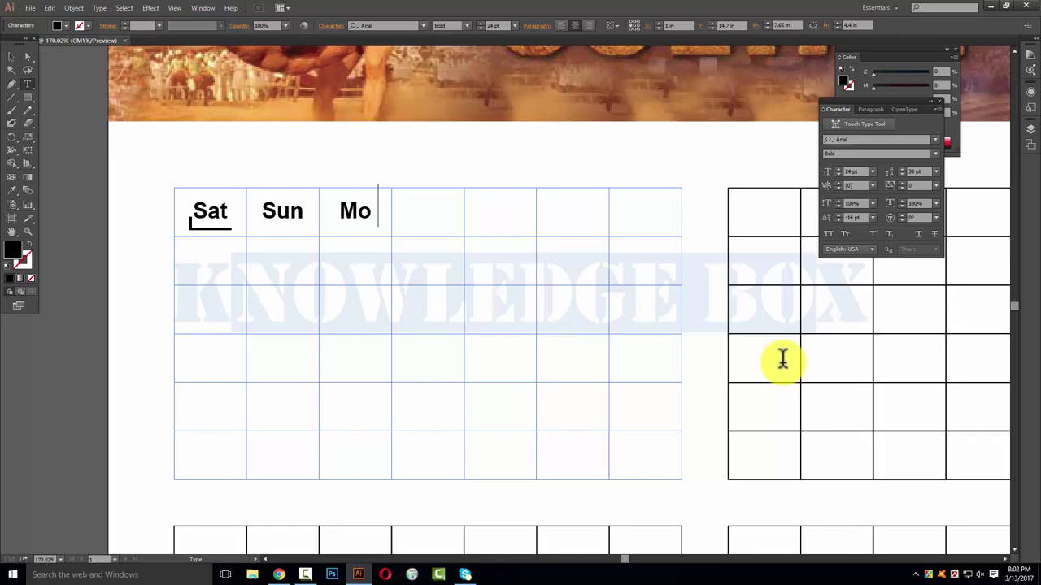
text(n T)
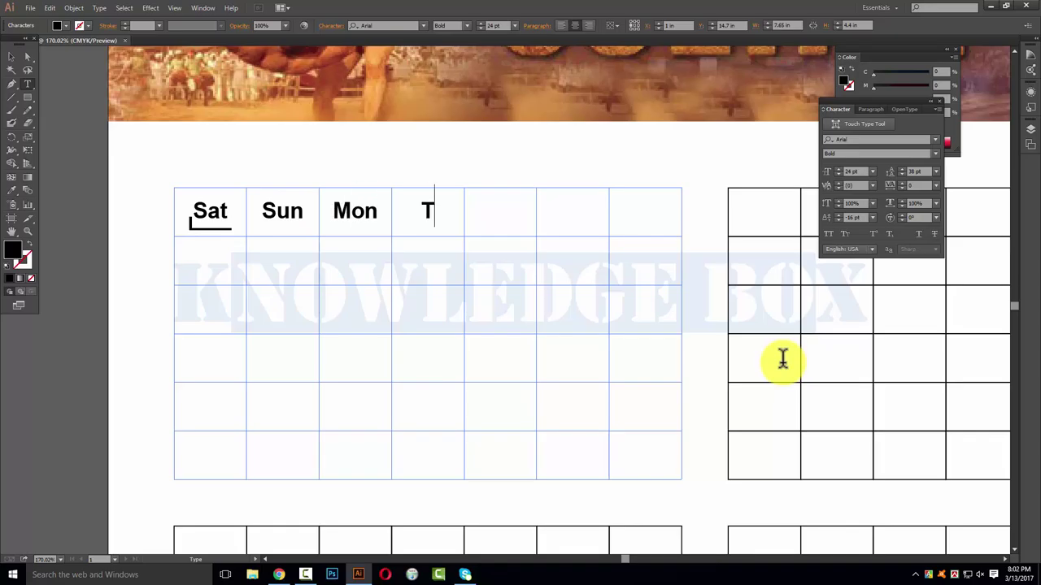
text(he)
key(Tab)
text(We)
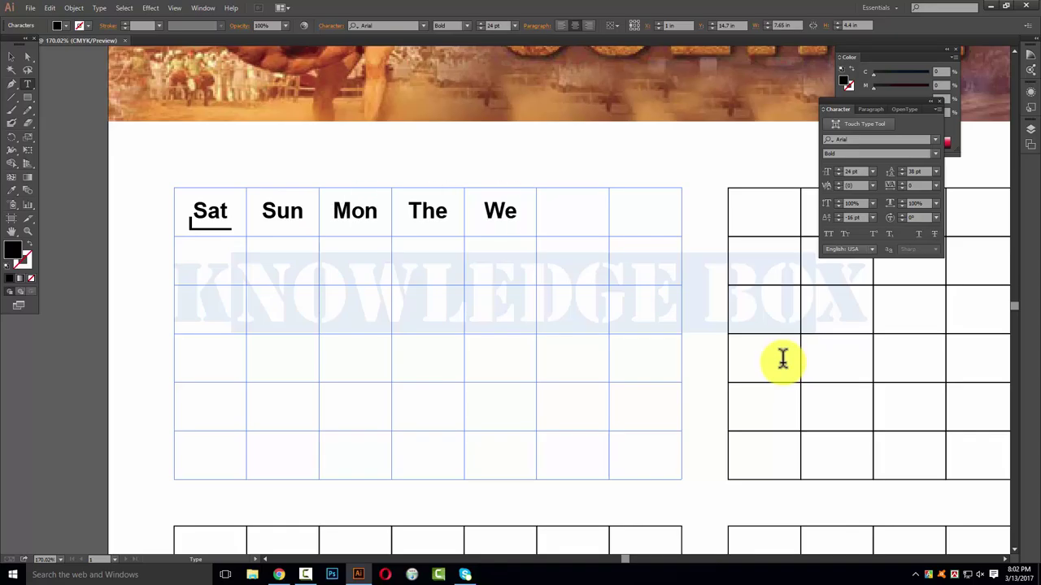
text(d)
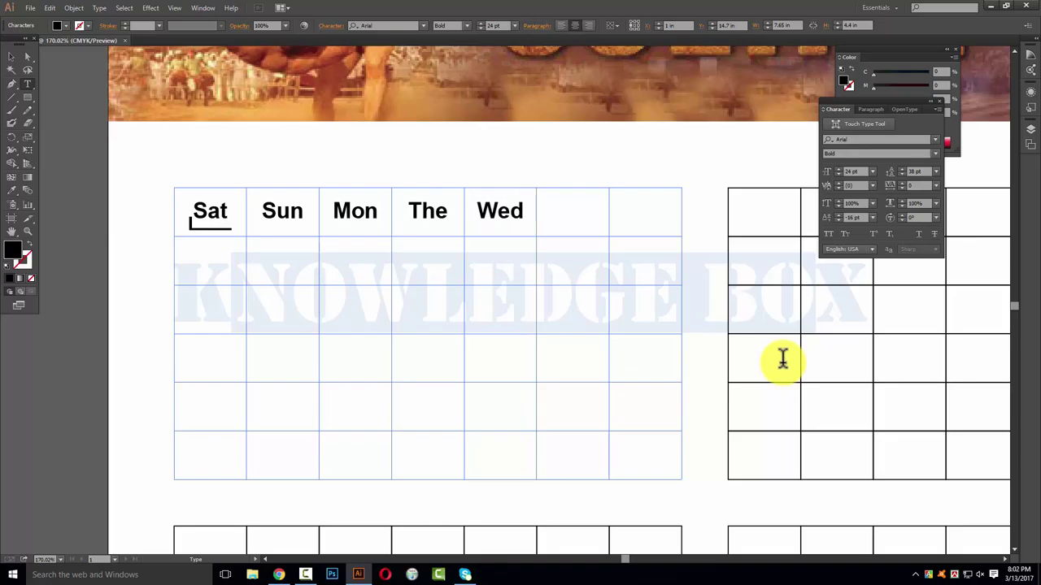
text(Thus)
key(BackSpace)
text(ri)
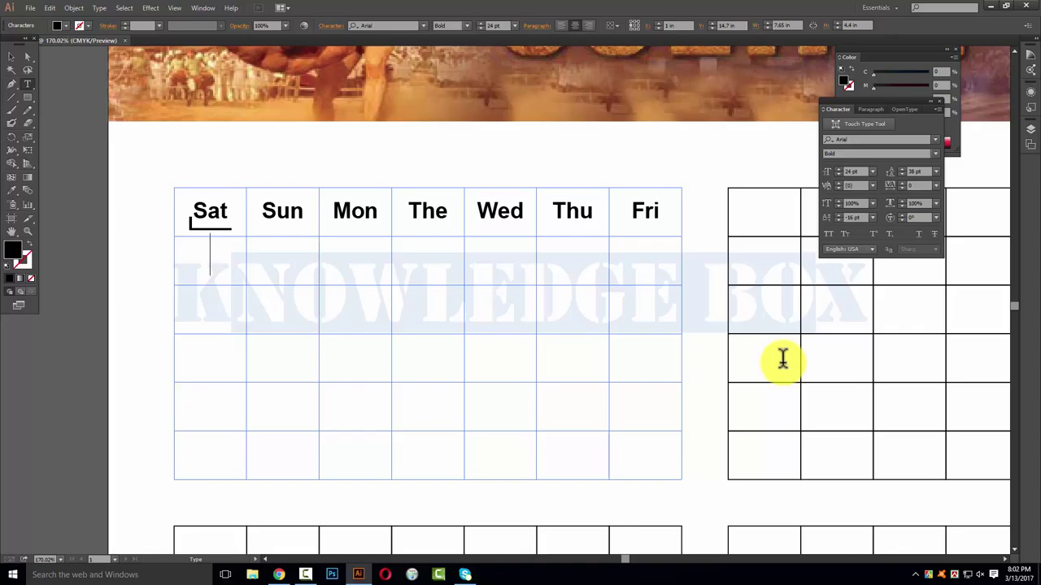
Enter the dates 01 and 02 and set them to regular weight.
text(01 )
text(02)
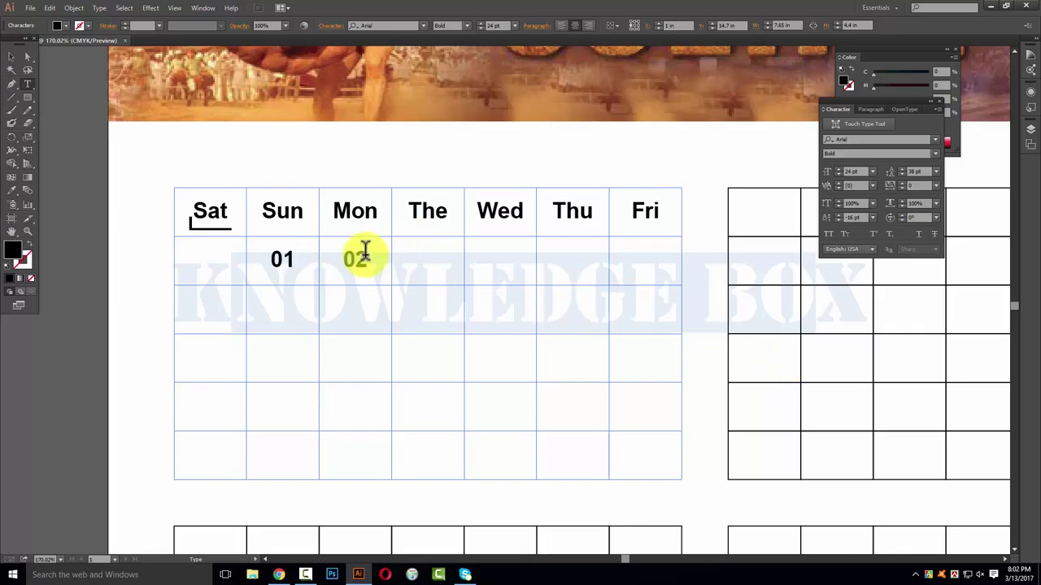
drag(272, 258, 356, 258)
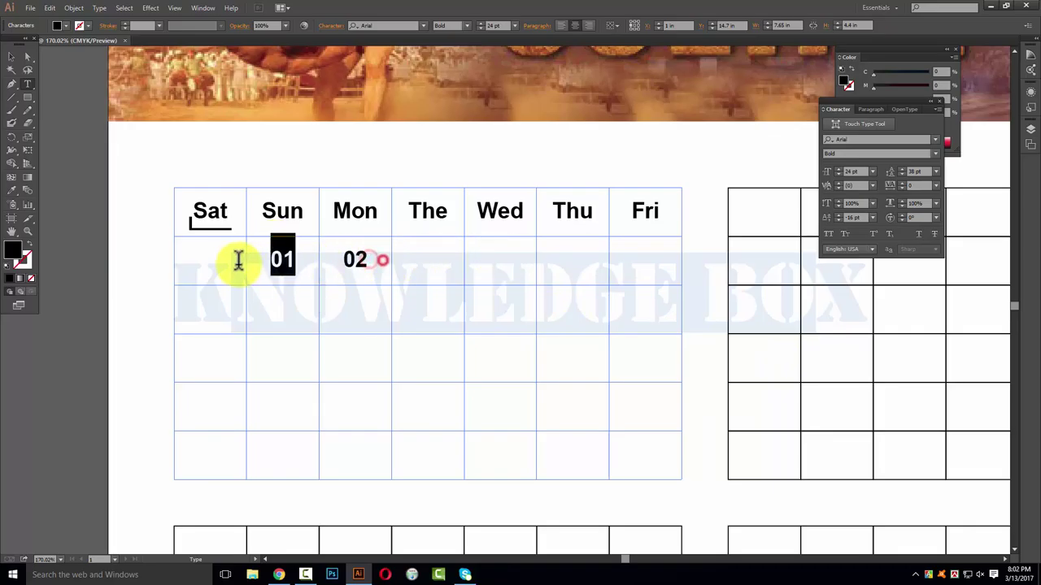
click(331, 260)
drag(367, 258, 262, 259)
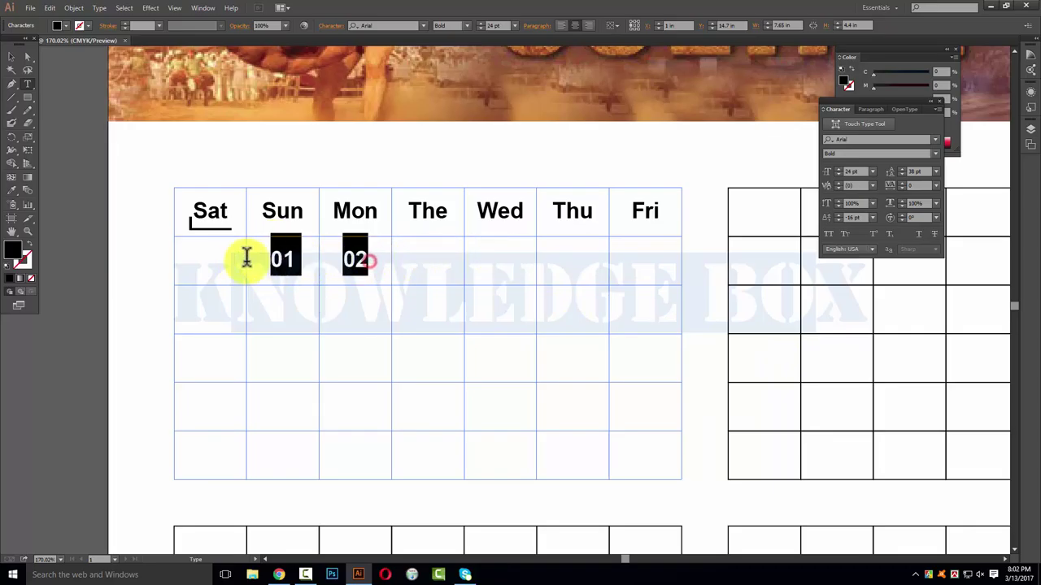
click(934, 152)
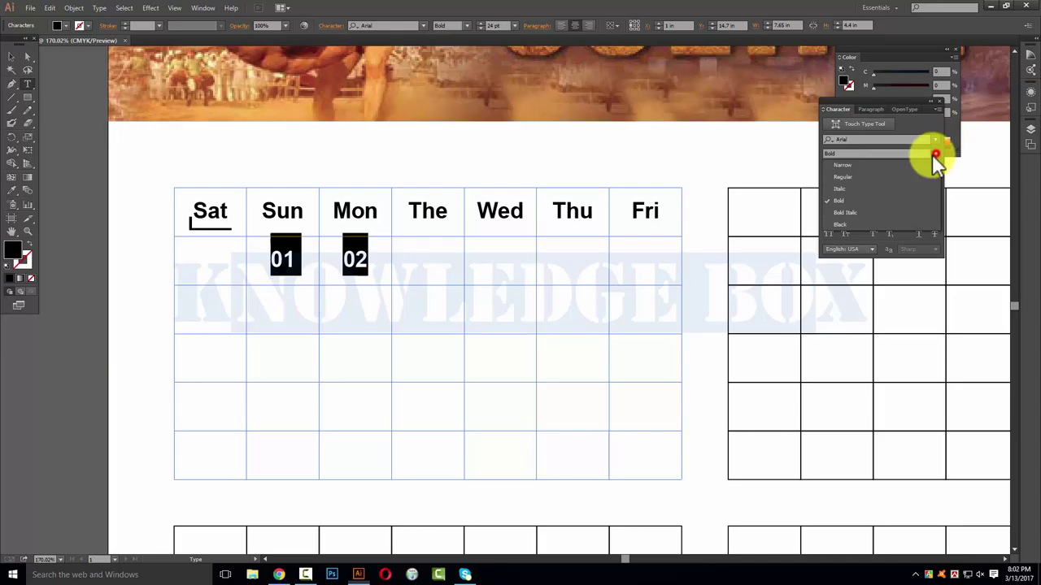
click(836, 175)
click(373, 260)
text(0)
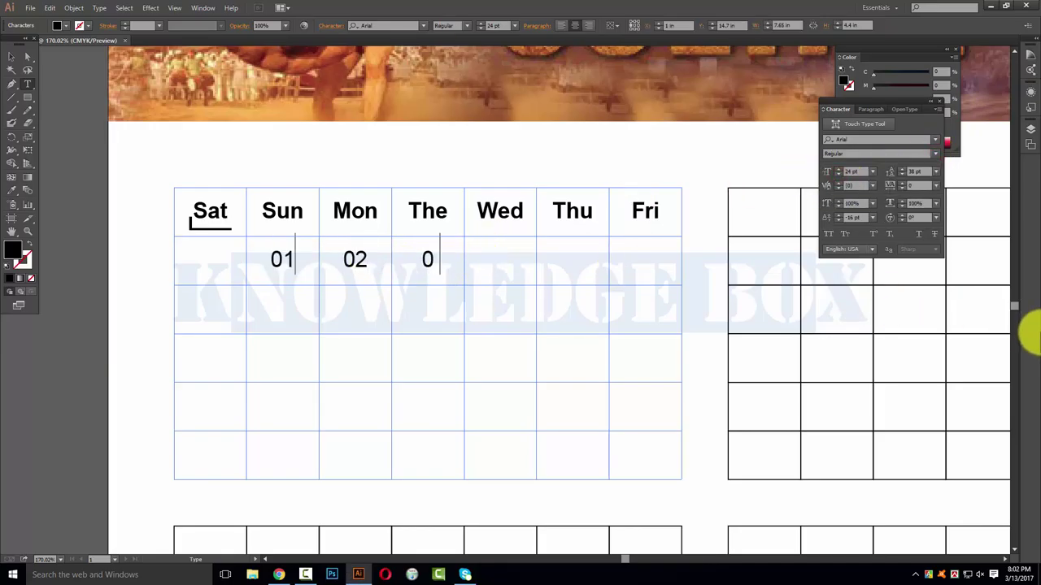
Continue entering dates from 03 through the second week's cells.
text(3)
key(Tab)
text(04 0)
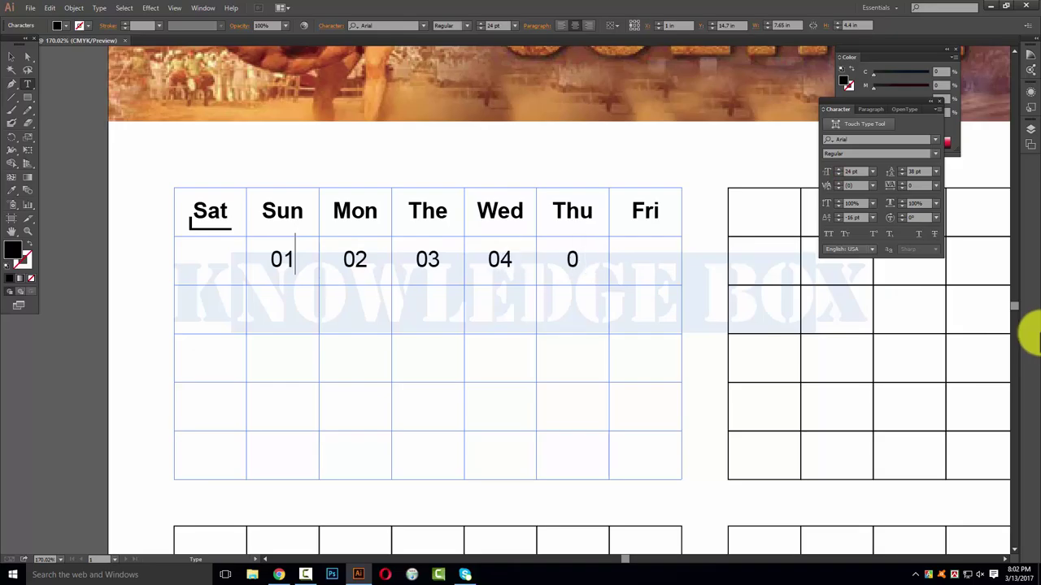
text(5)
key(Tab)
text(06 07 0)
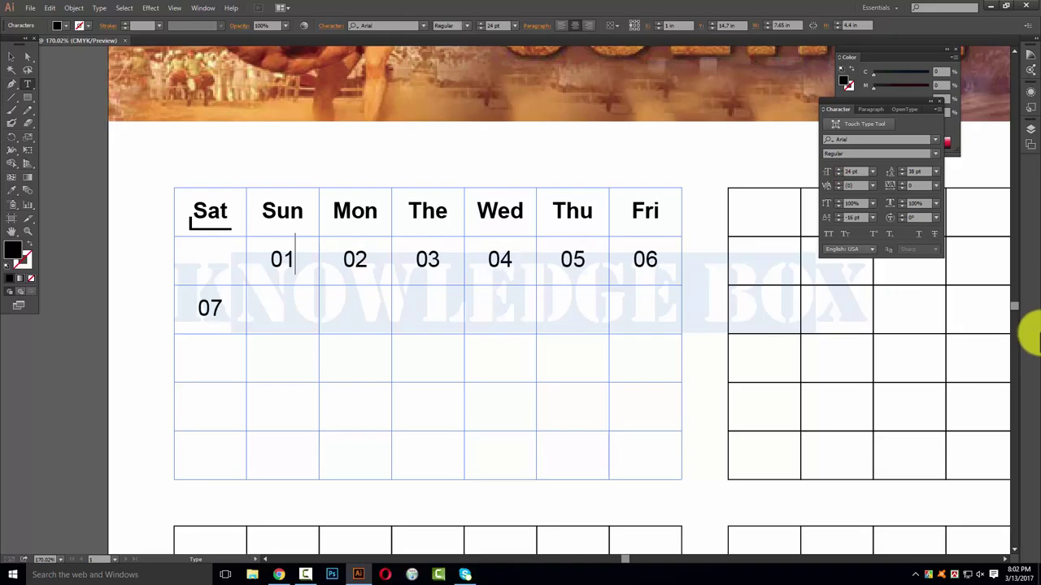
text(8)
key(Tab)
text(09)
key(BackSpace)
text(2 0)
text(3)
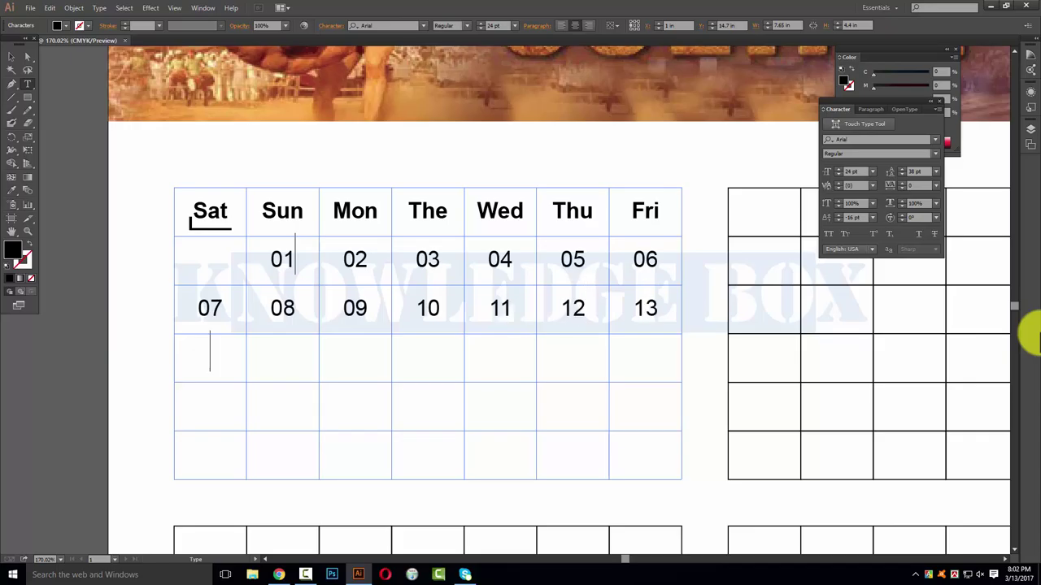
Fill in the remaining dates from 15 up to 30 and finish editing.
key(Tab)
text(15)
key(Tab)
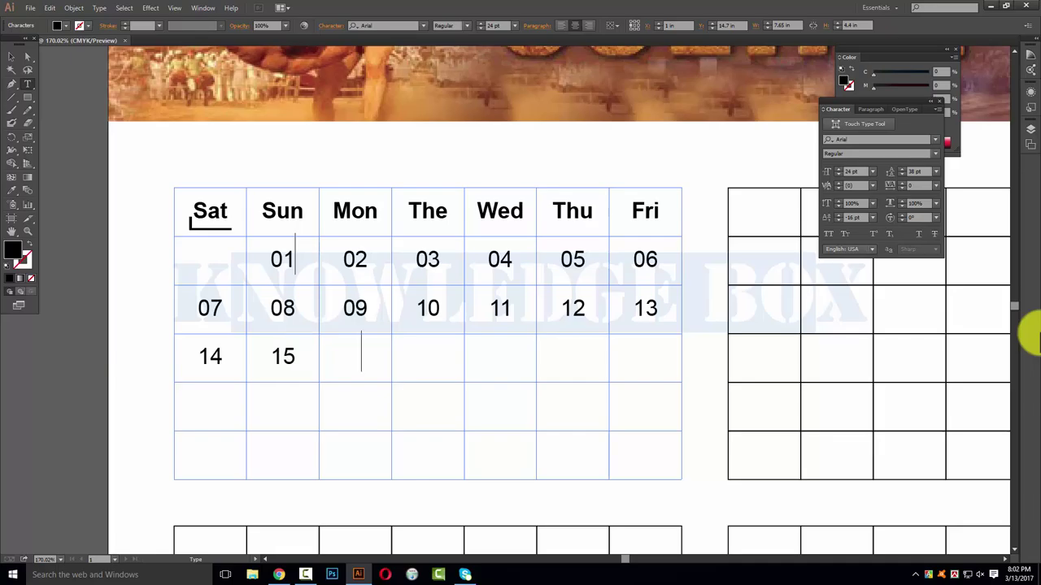
text(6)
key(Tab)
text(1)
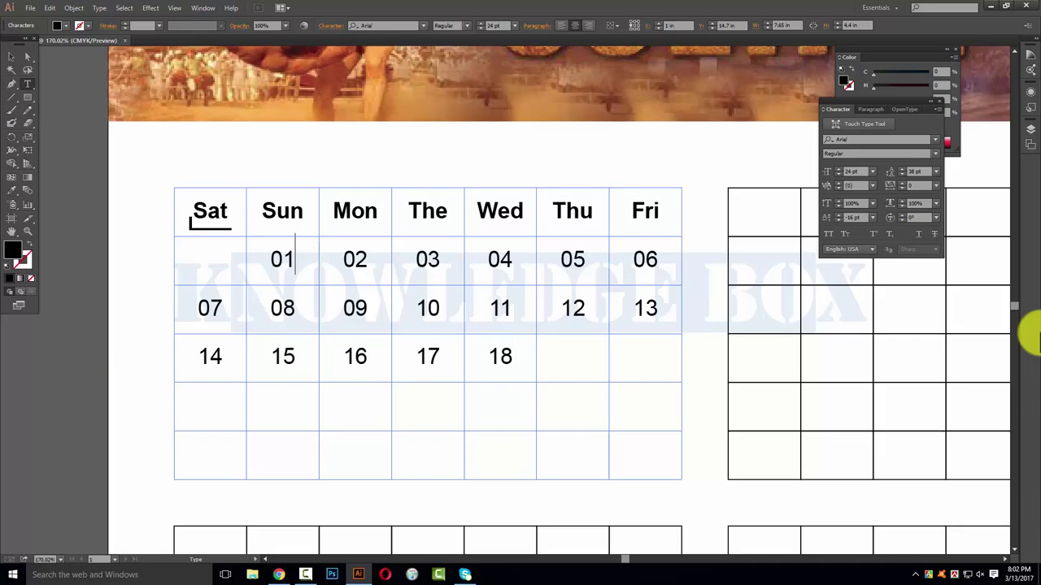
text(19)
key(Tab)
key(Tab)
text(21 22)
key(Tab)
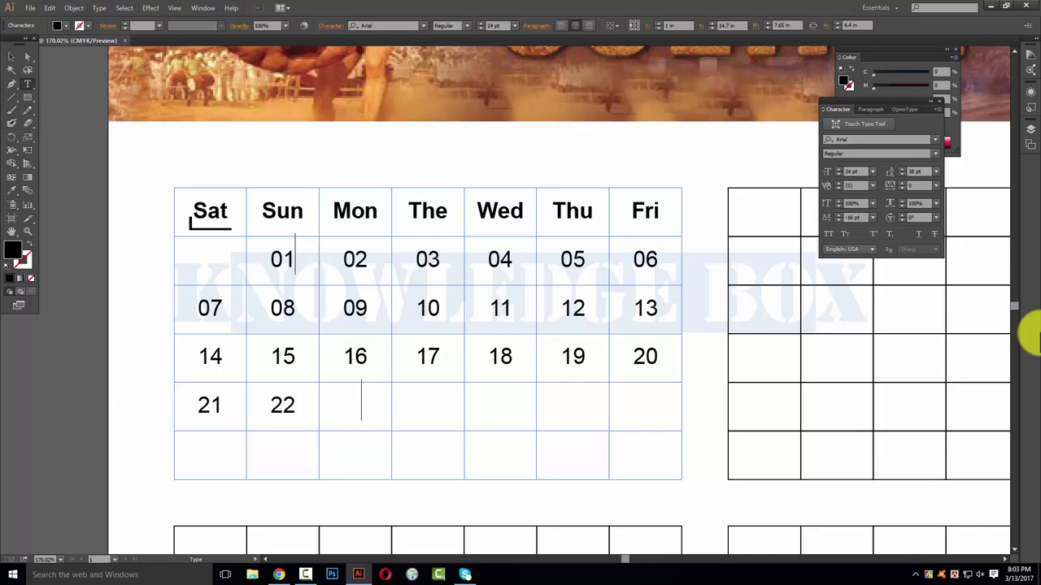
text(2324)
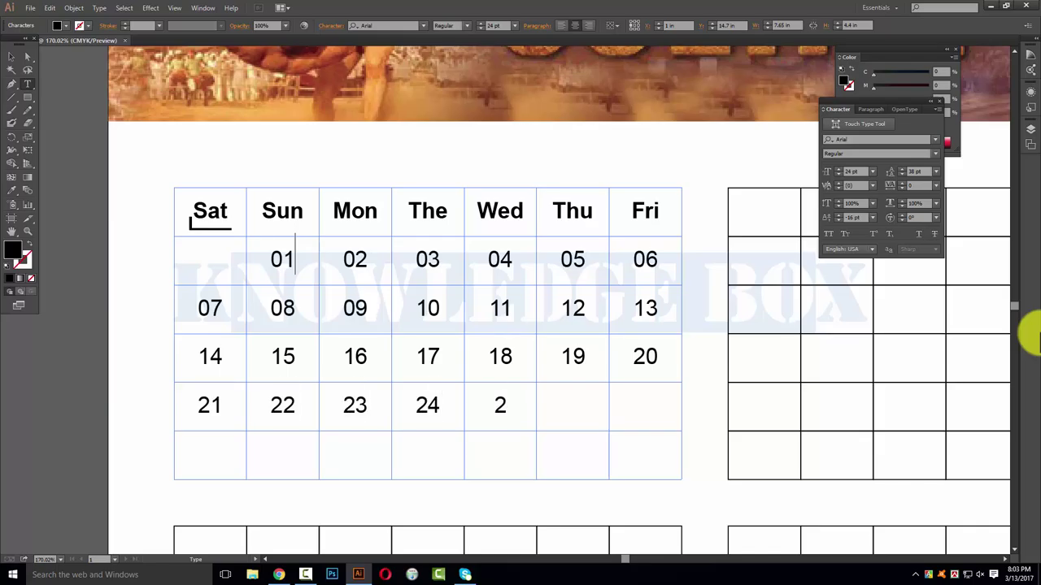
text(6 2)
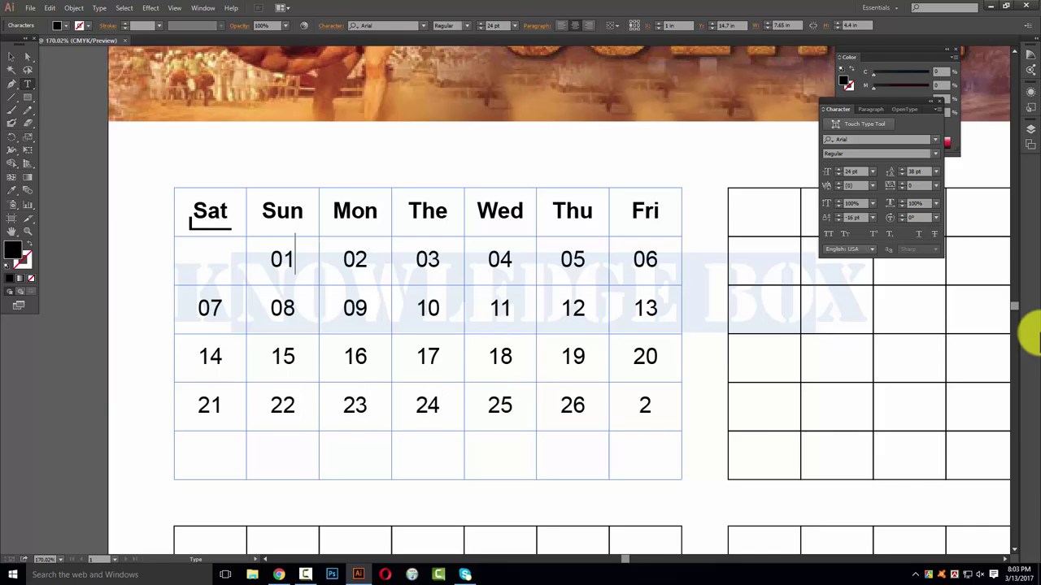
text(7)
text(29)
text(0)
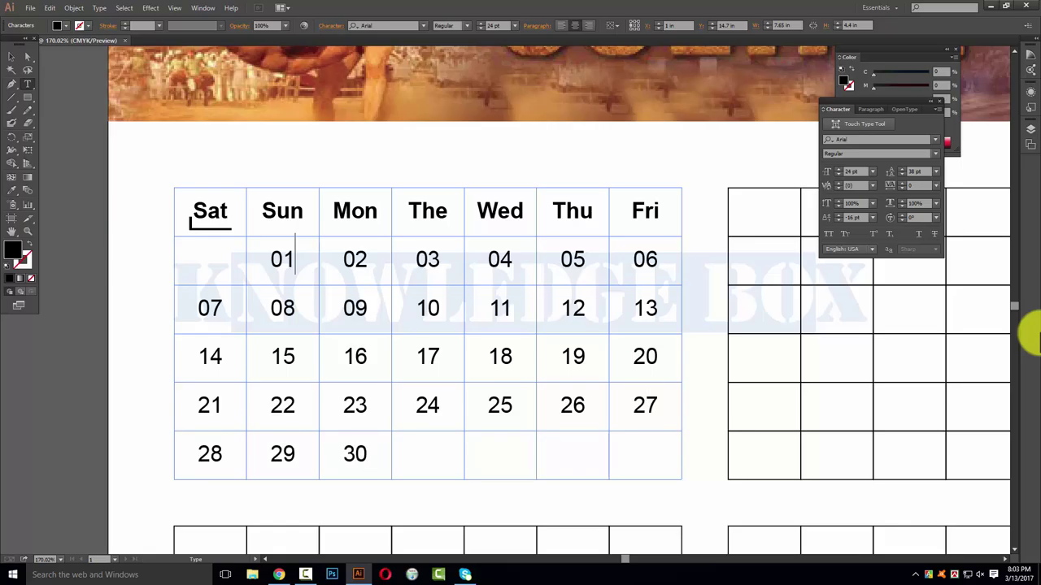
key(Escape)
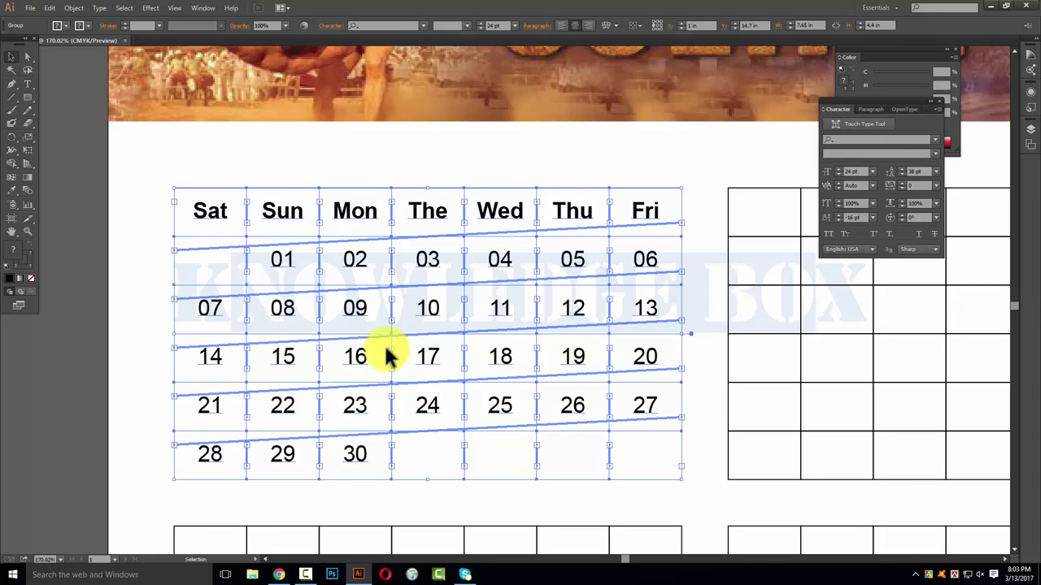
Draw a horizontal line under the weekday names in outline view.
click(102, 239)
alt+click(543, 228)
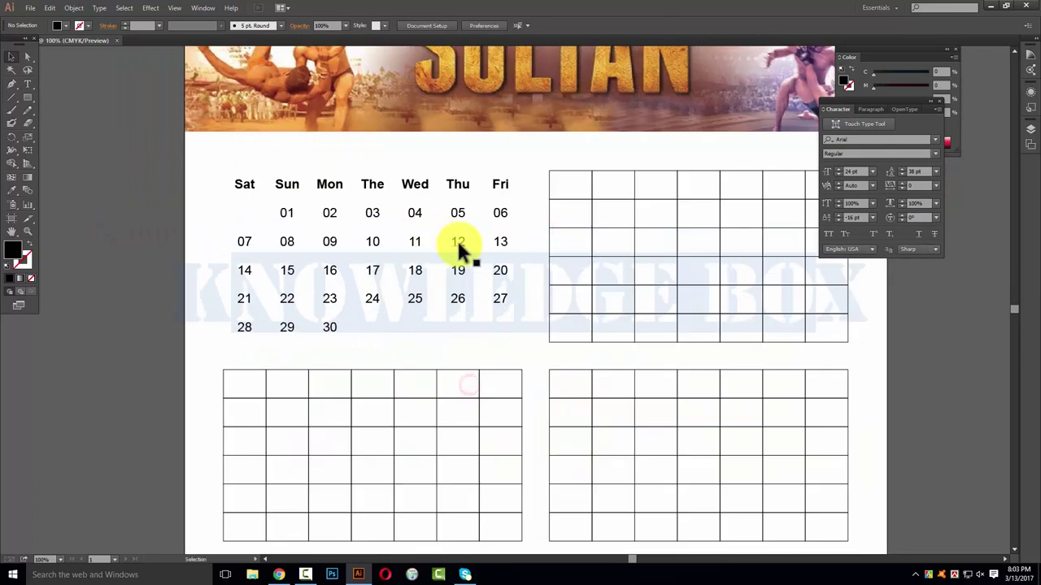
click(12, 97)
key(v)
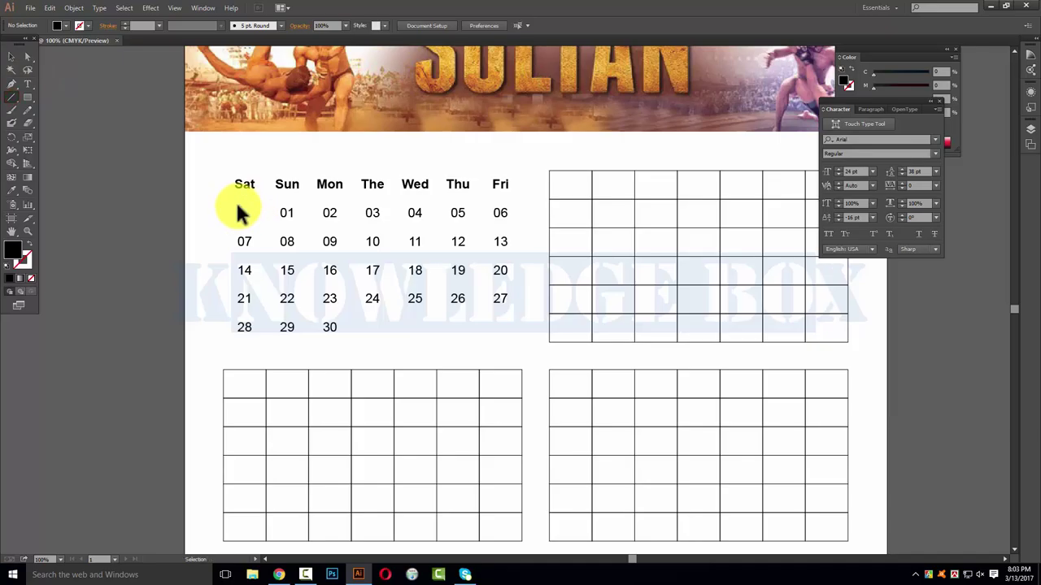
key(ctrl+y)
drag(225, 198, 521, 198)
key(ctrl+y)
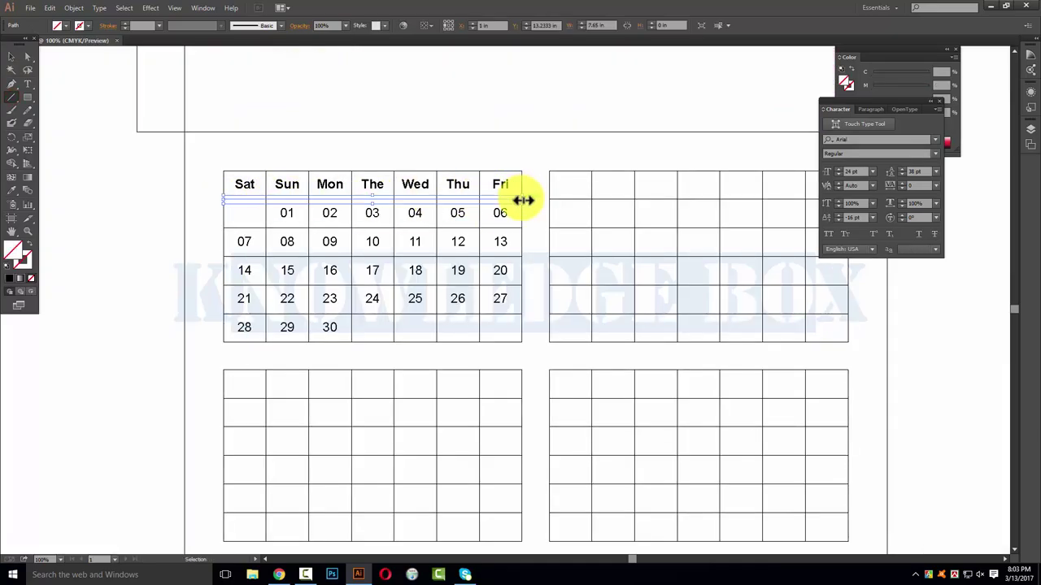
key(ctrl+y)
Give the line a visible stroke and copy it below each date row.
click(23, 260)
click(9, 279)
click(12, 56)
click(144, 158)
drag(258, 200, 261, 316)
click(133, 262)
click(126, 285)
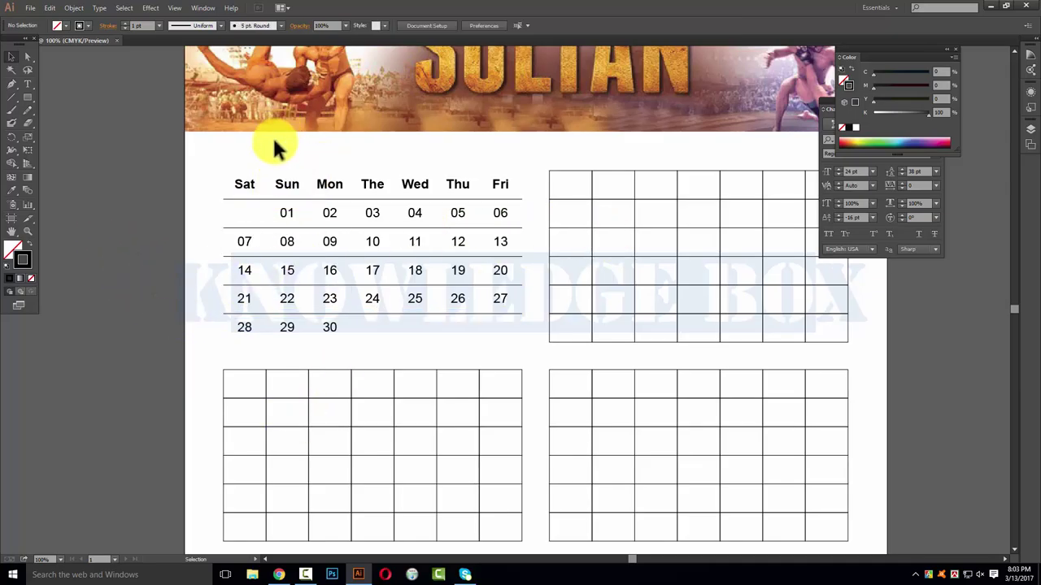
drag(289, 144, 497, 157)
Save the page to the Desktop as Illustrator EPS named '13 03 17 Calender', accepting the EPS options.
drag(442, 379, 425, 304)
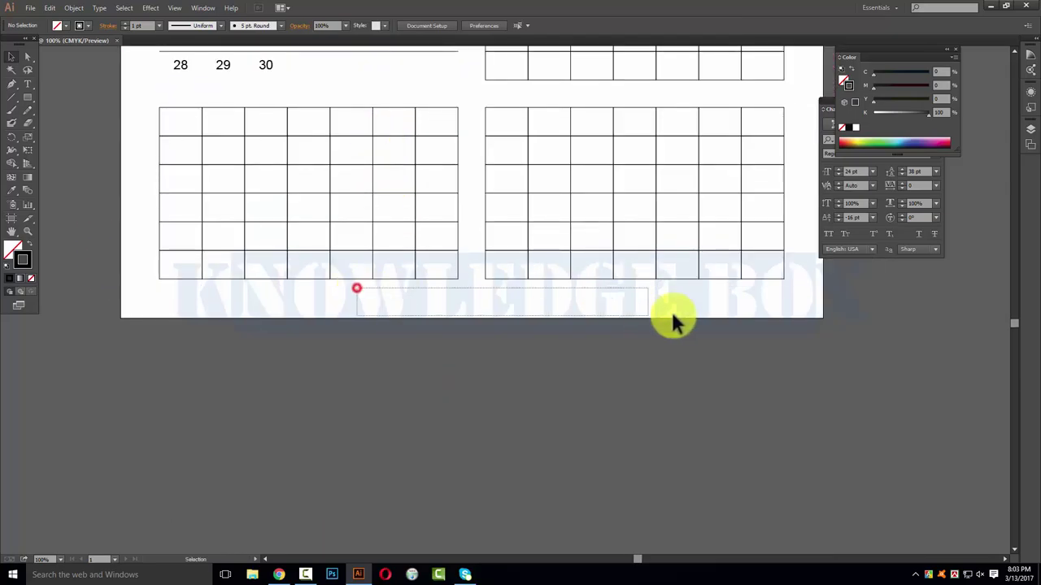
alt+click(478, 240)
alt+click(576, 282)
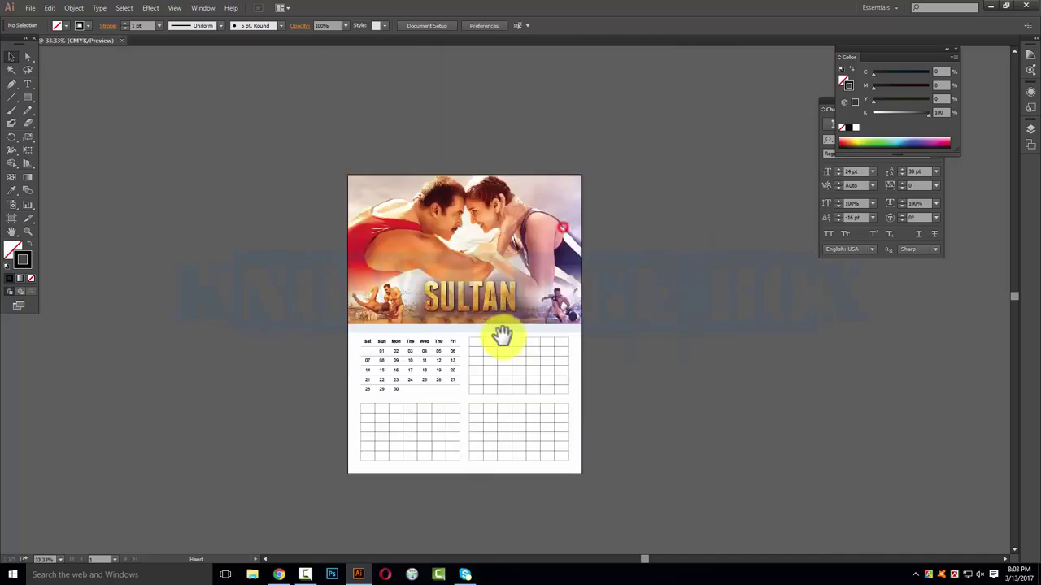
click(580, 298)
drag(591, 396, 673, 338)
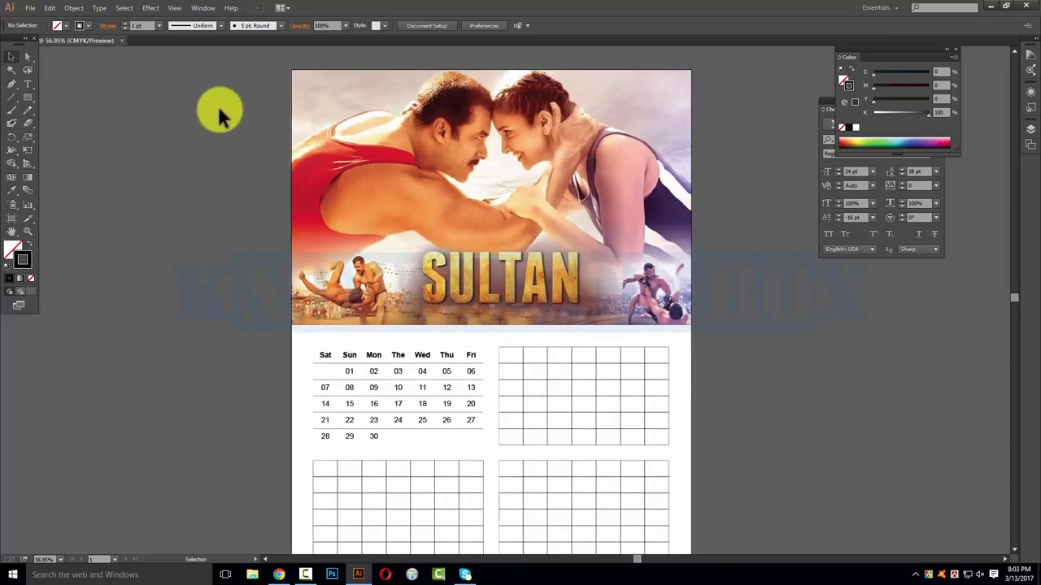
key(ctrl+s)
click(44, 78)
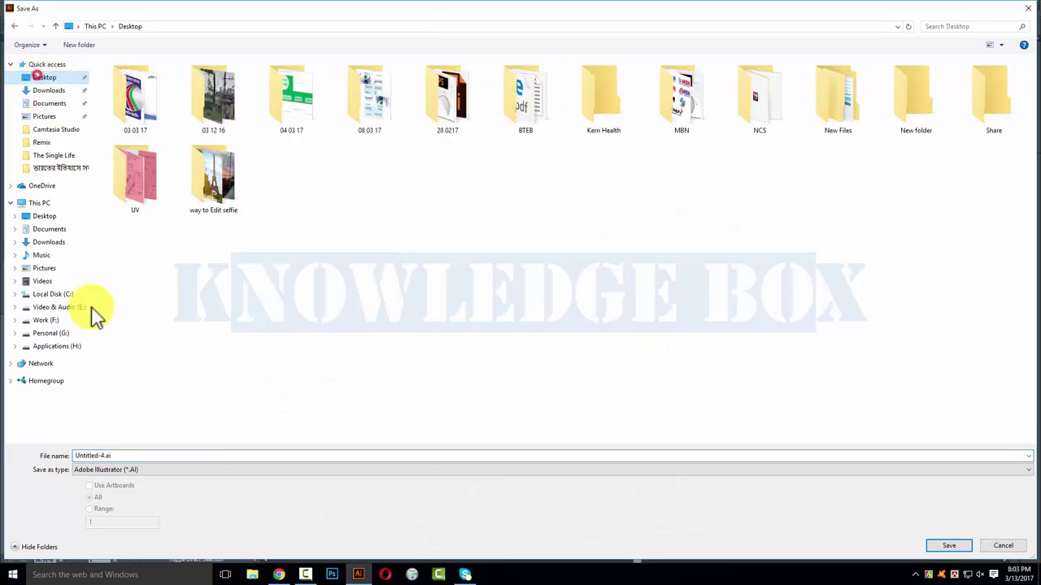
click(130, 472)
click(134, 496)
click(128, 456)
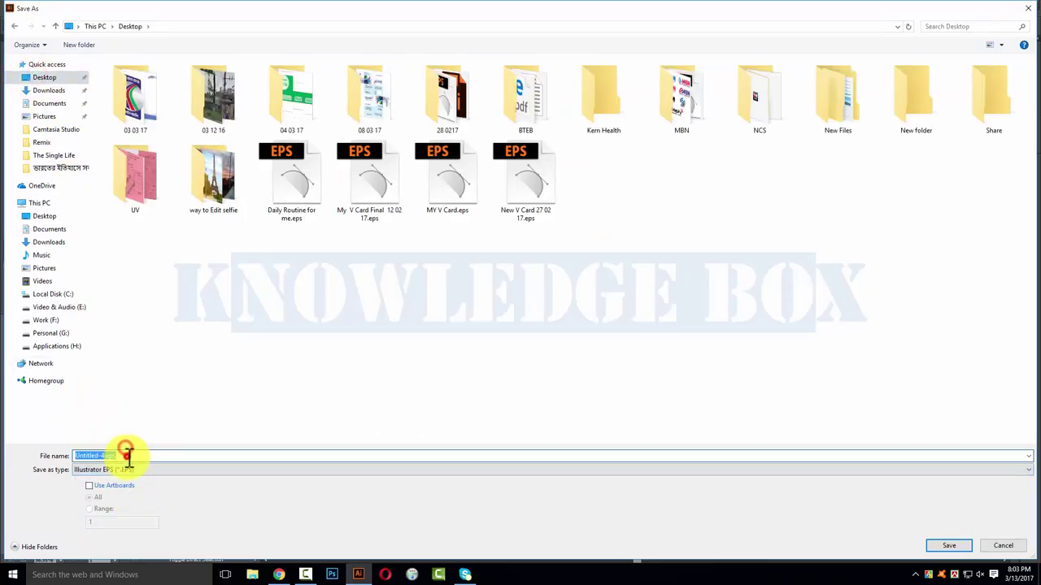
text(13 03 17 Calender)
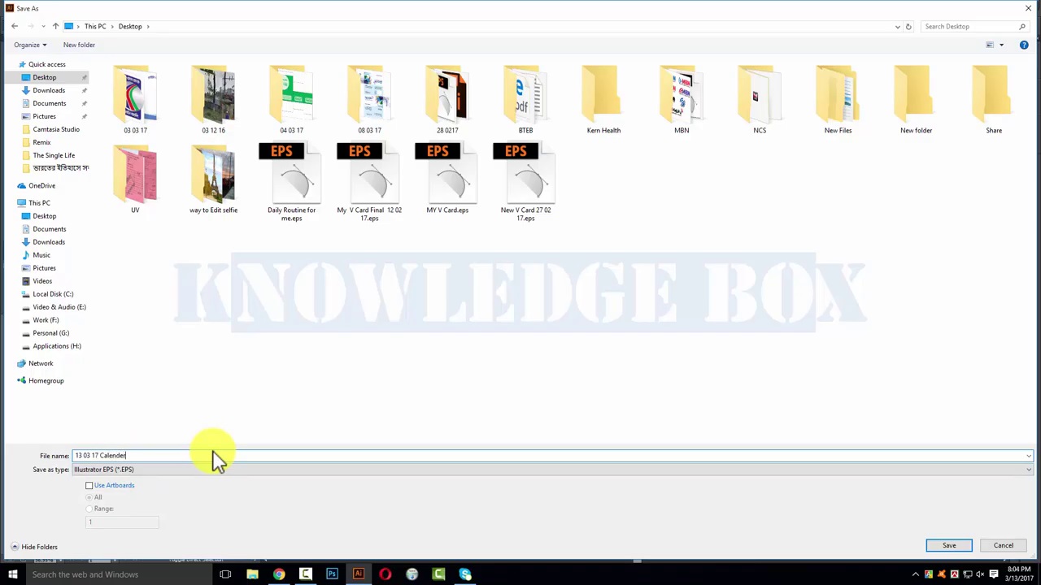
key(Return)
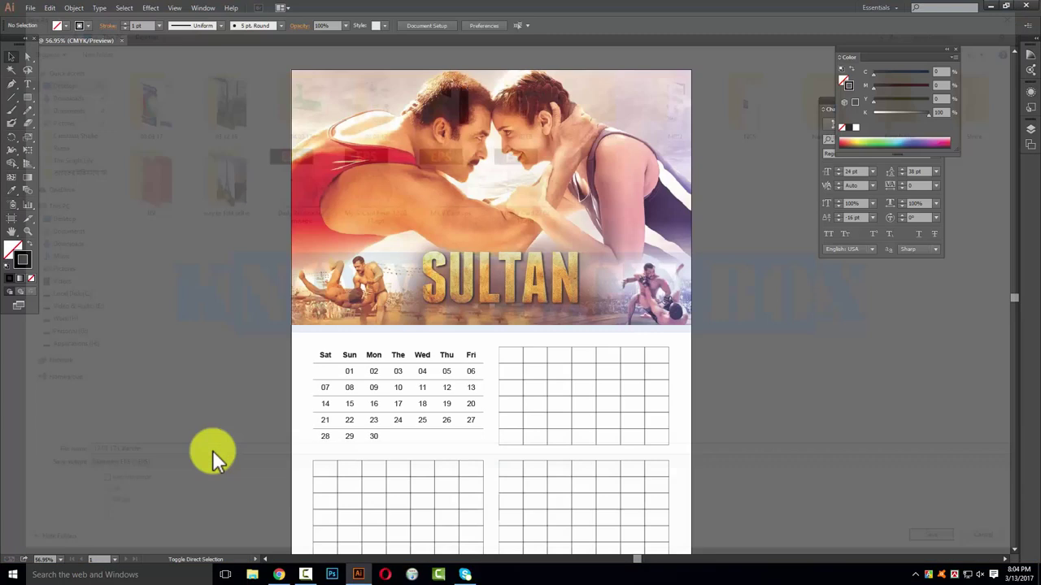
key(Return)
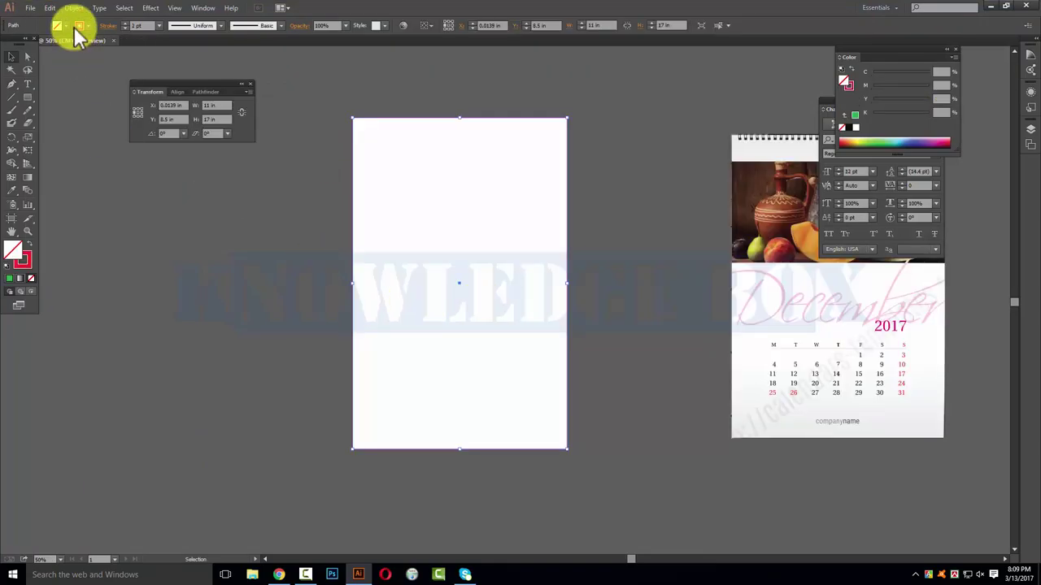
Use Split Into Grid with 2 rows and preview on the 11 × 17 in rectangle.
click(73, 8)
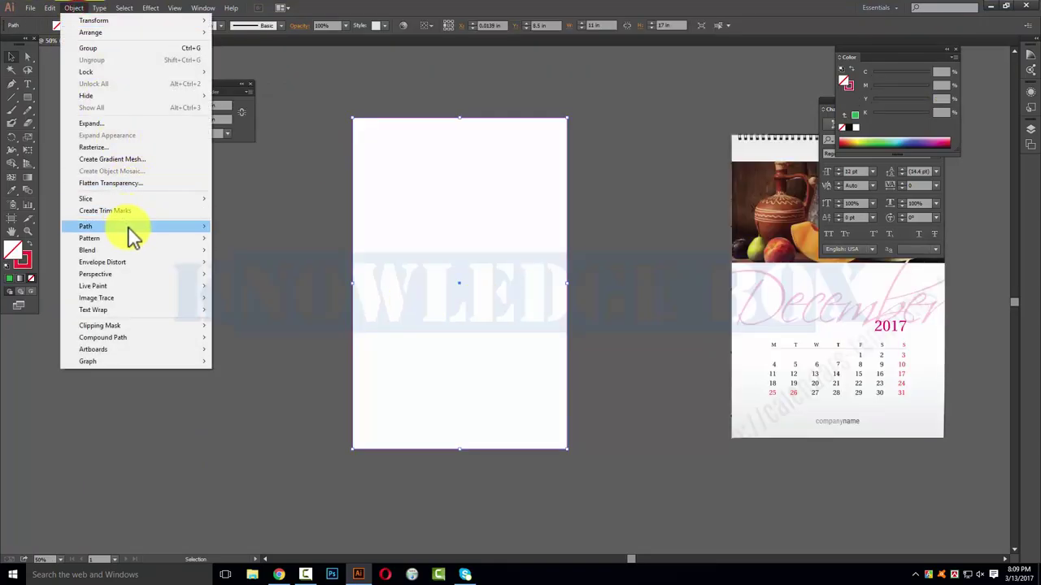
click(247, 331)
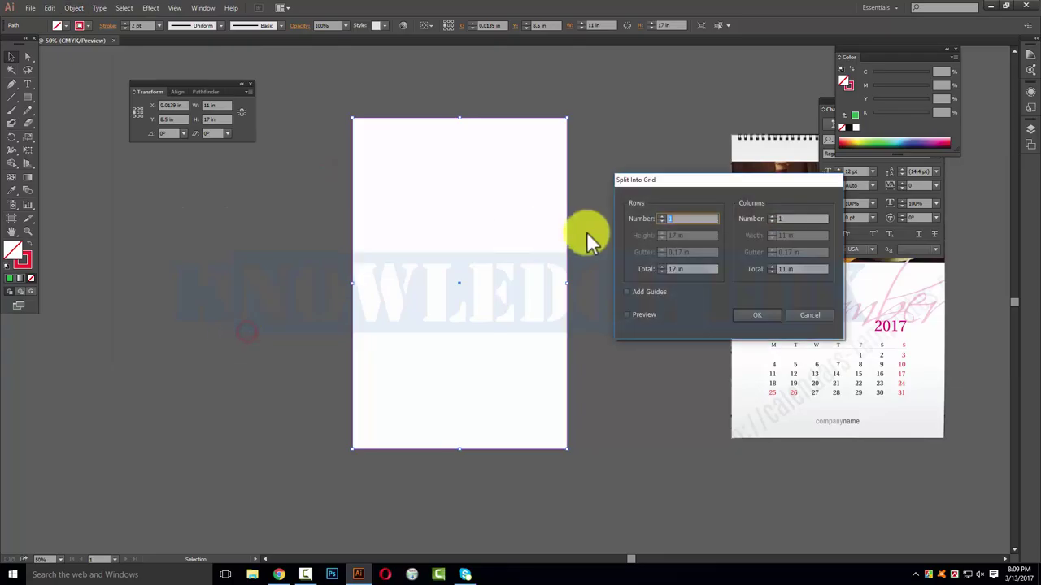
click(664, 217)
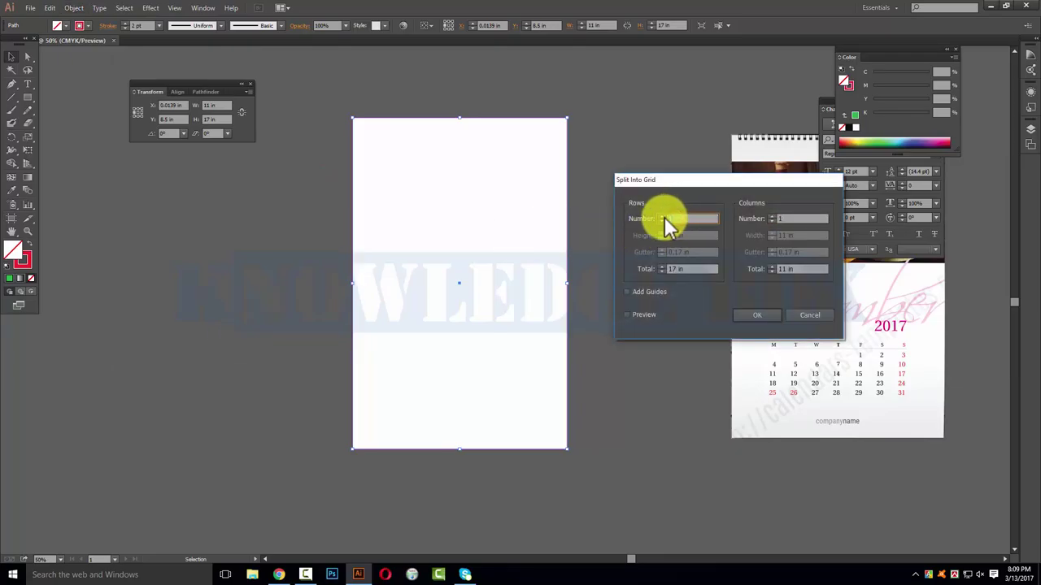
text(2)
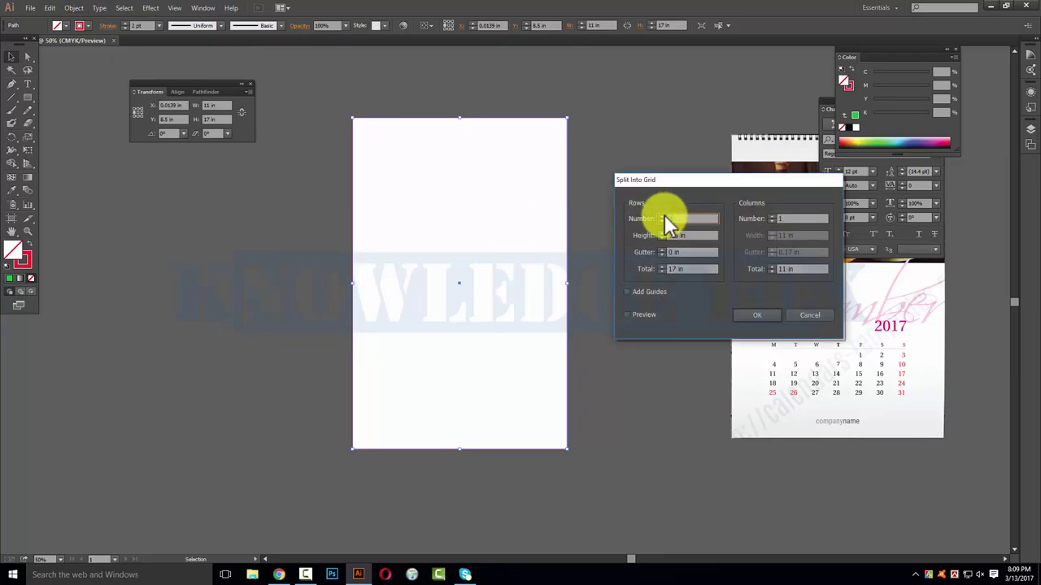
click(626, 315)
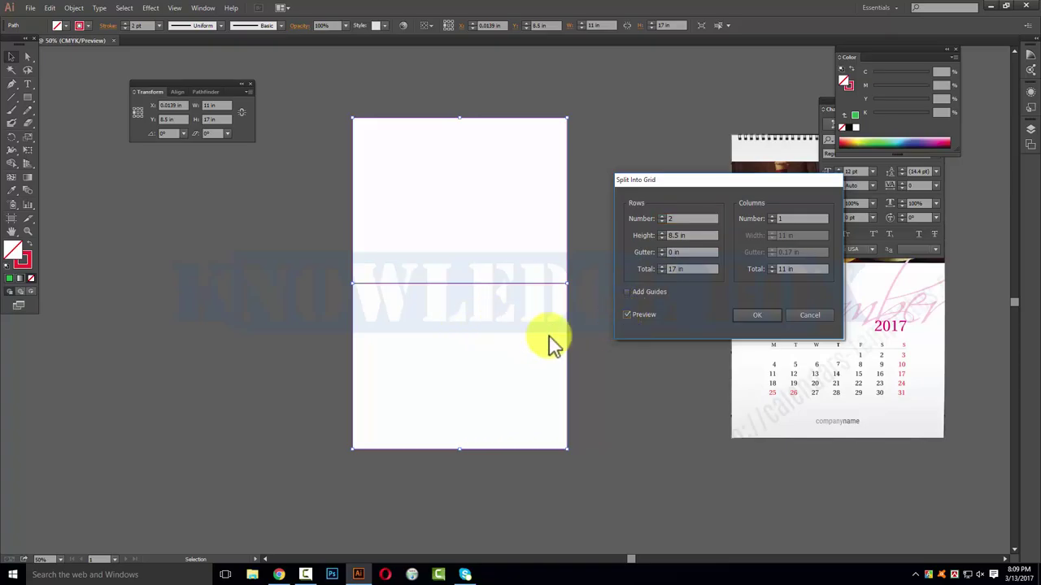
click(753, 315)
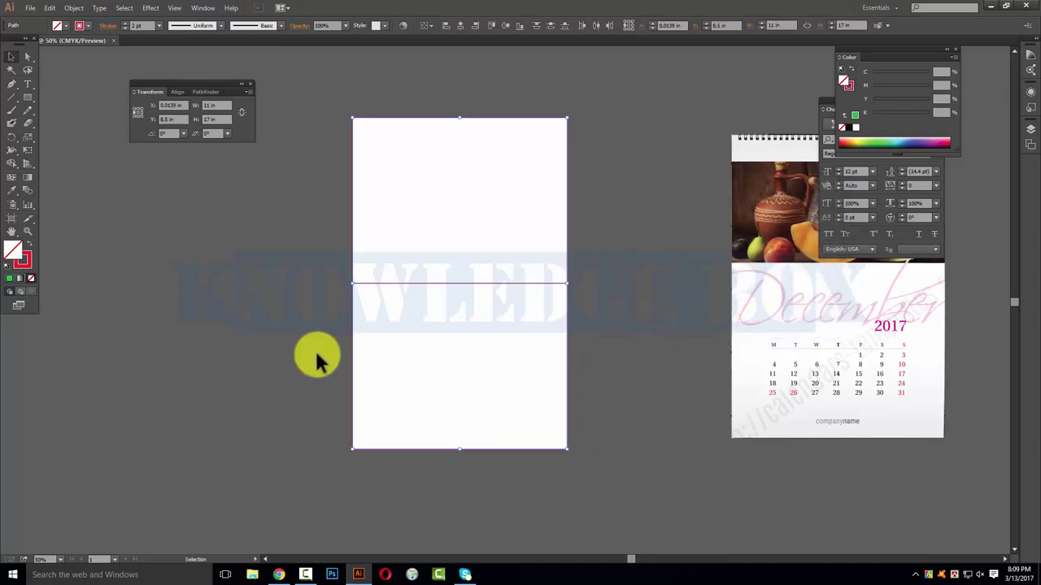
click(441, 235)
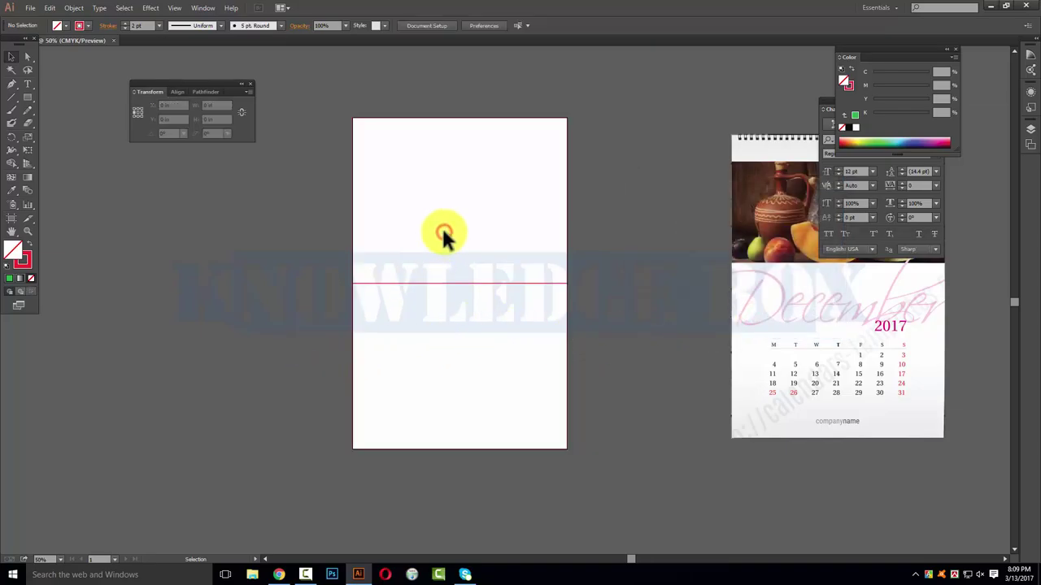
Move the December sample down-left and lower the upper rectangle's top edge 2 in.
drag(766, 236, 739, 248)
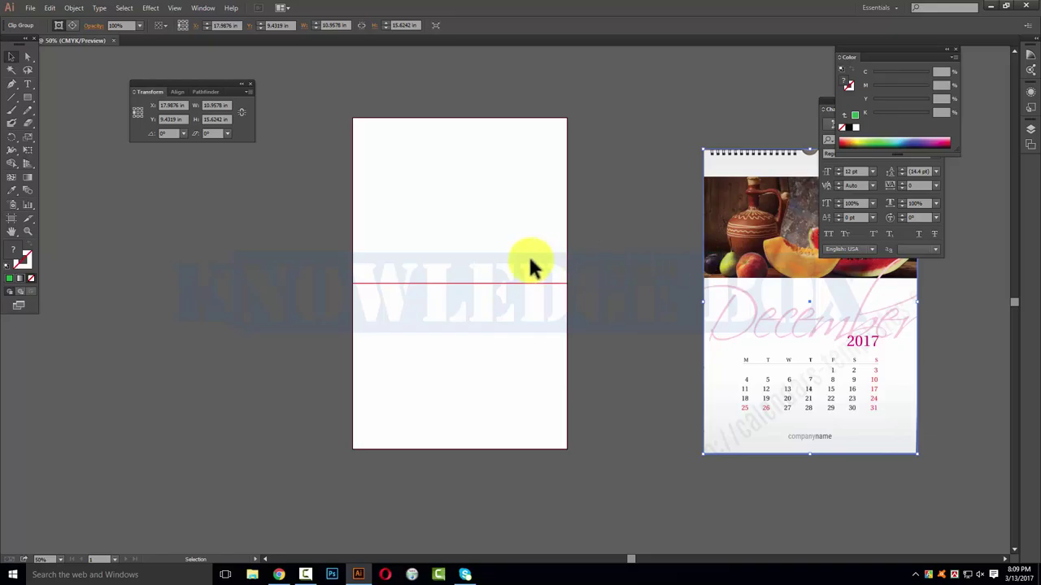
drag(803, 304, 745, 354)
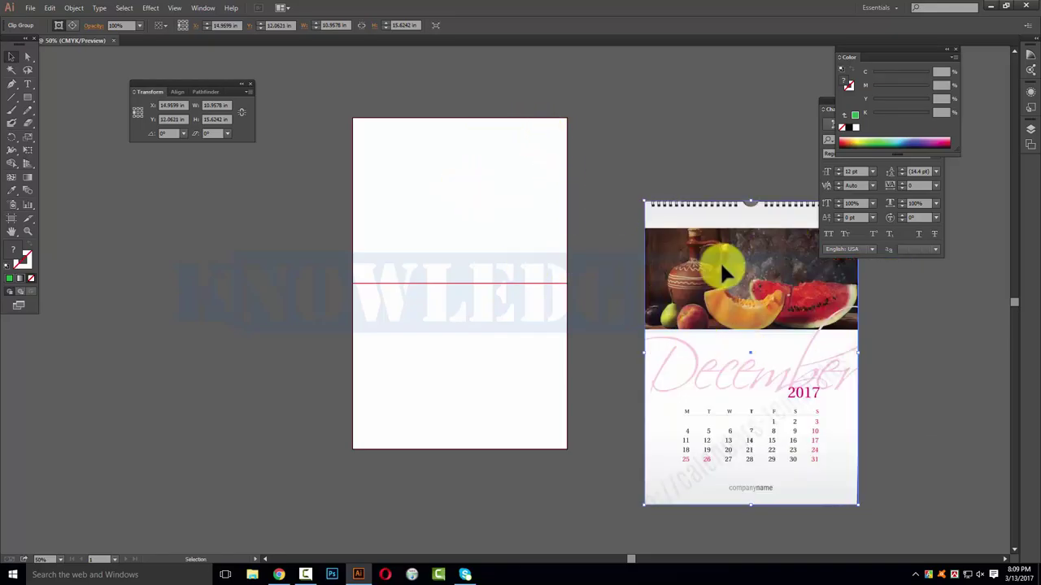
drag(323, 198, 394, 215)
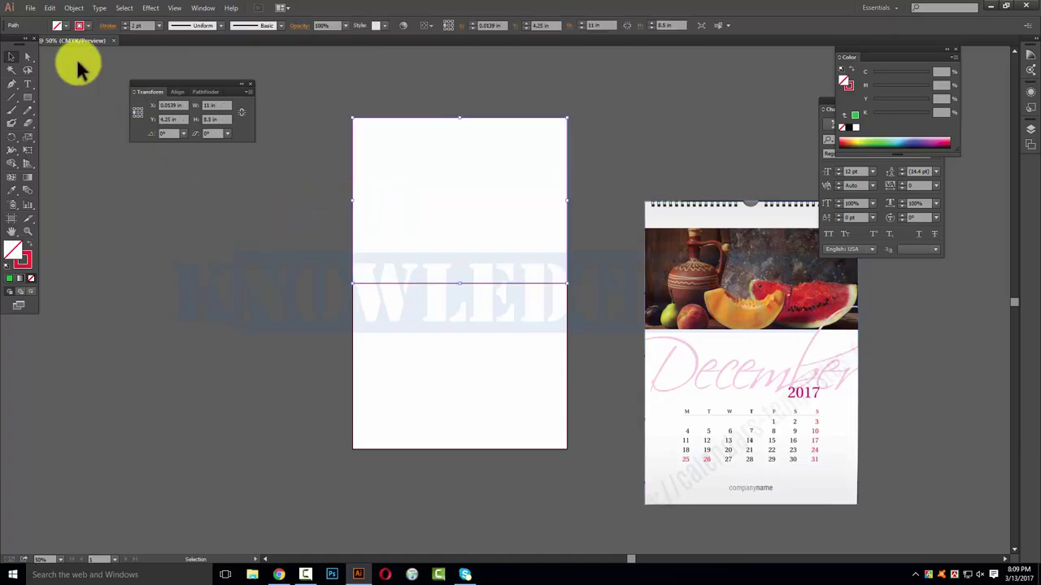
click(28, 57)
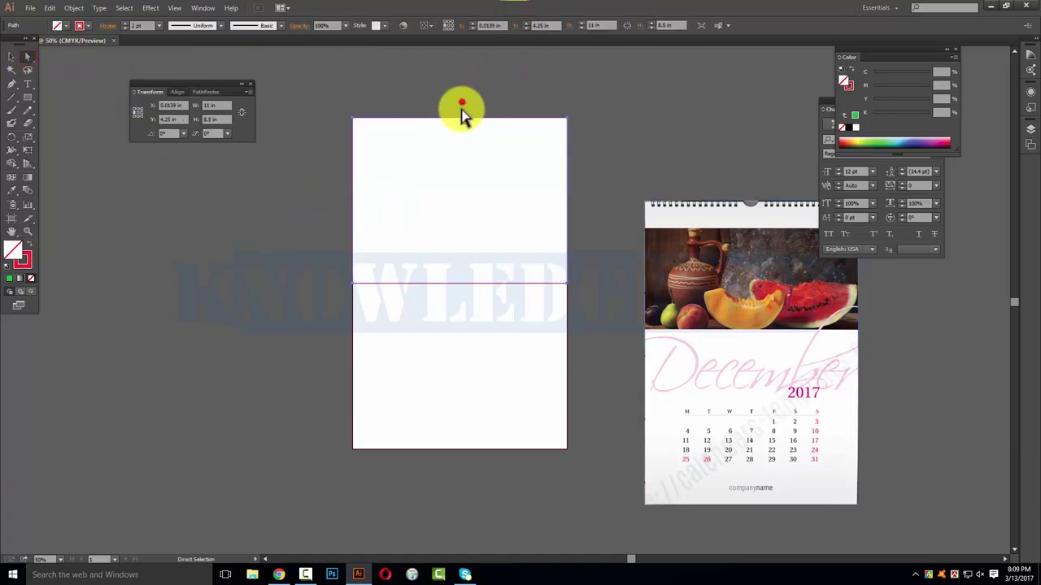
drag(461, 102, 455, 154)
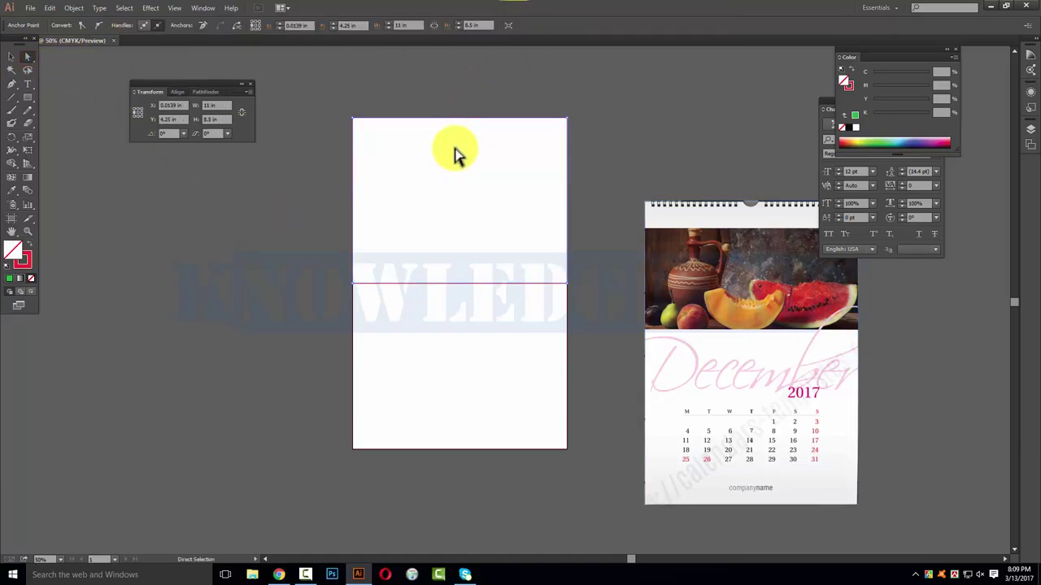
key(shift+Down)
key(shift+Down)
key(shift+Down)
key(shift+Down)
key(shift+Down)
key(shift+Down)
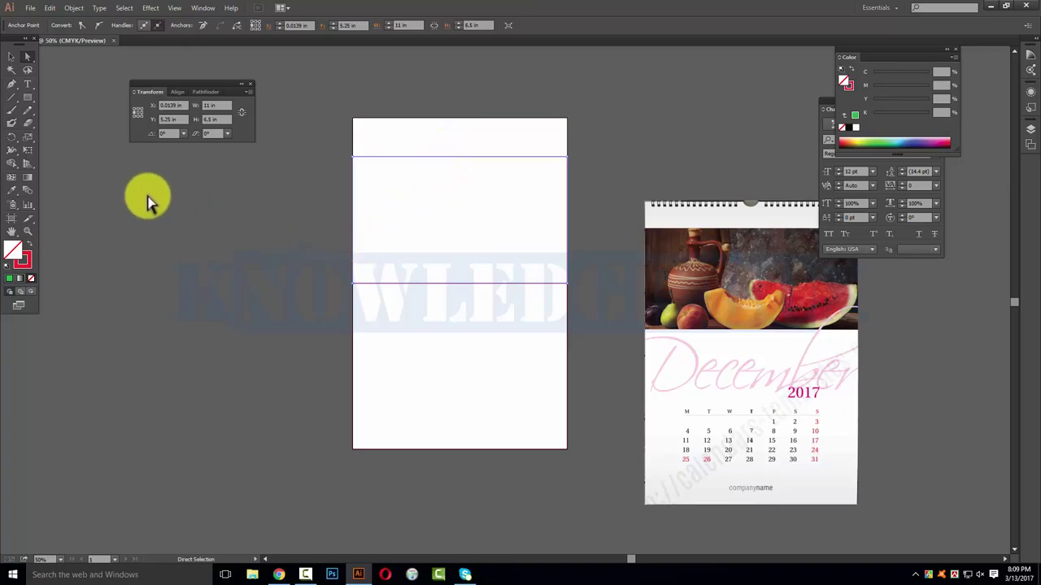
click(189, 259)
click(10, 59)
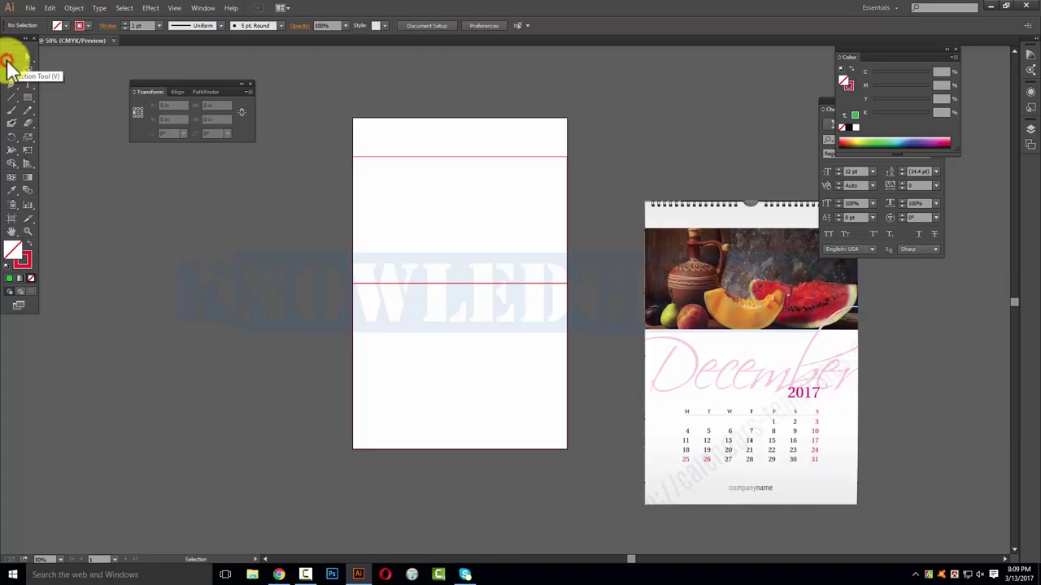
Place the red wall-calendar JPG, size it on the page, and embed it.
click(31, 8)
click(75, 183)
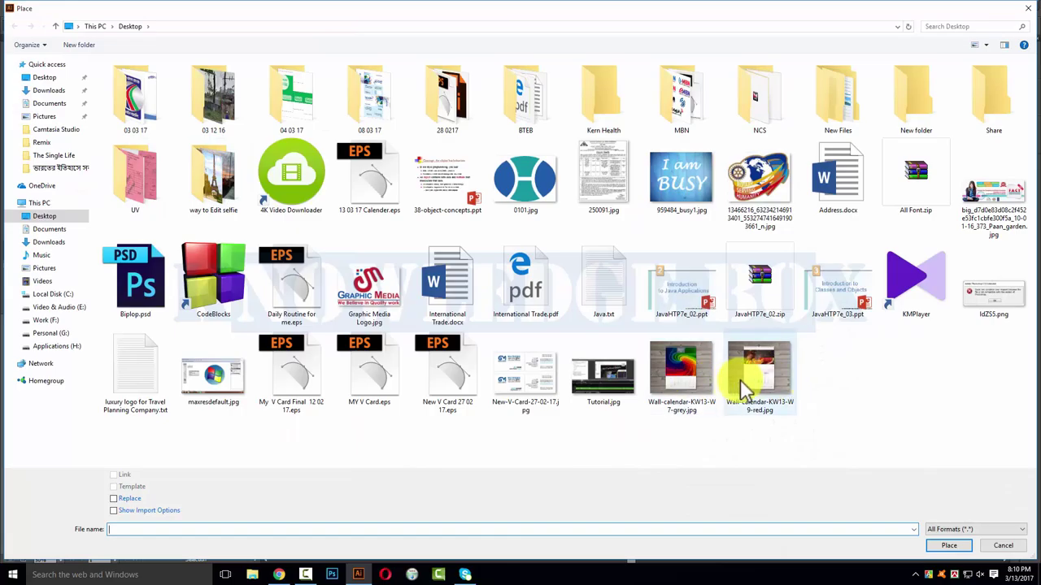
click(740, 379)
shift+click(674, 383)
key(Return)
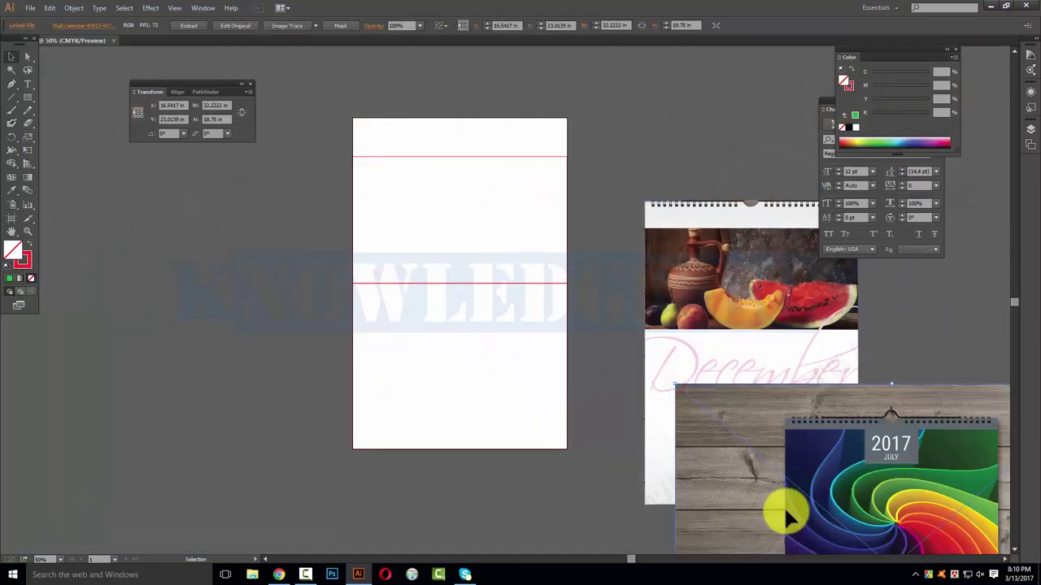
drag(726, 472, 434, 230)
click(177, 25)
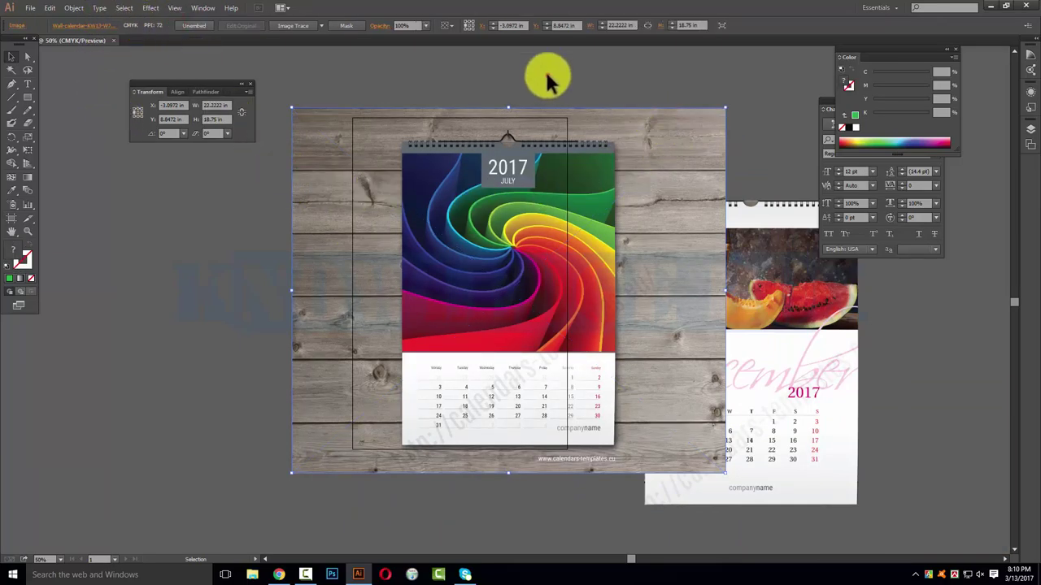
Select the photo with the top frame, send it backward, and attempt a clipping mask.
shift+click(495, 255)
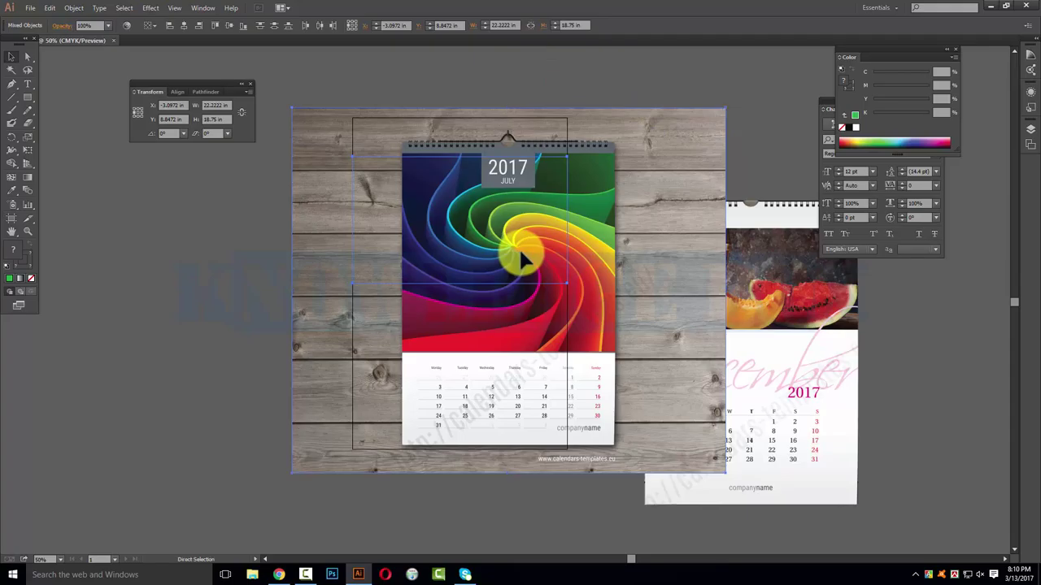
key(ctrl+shift+bracketleft)
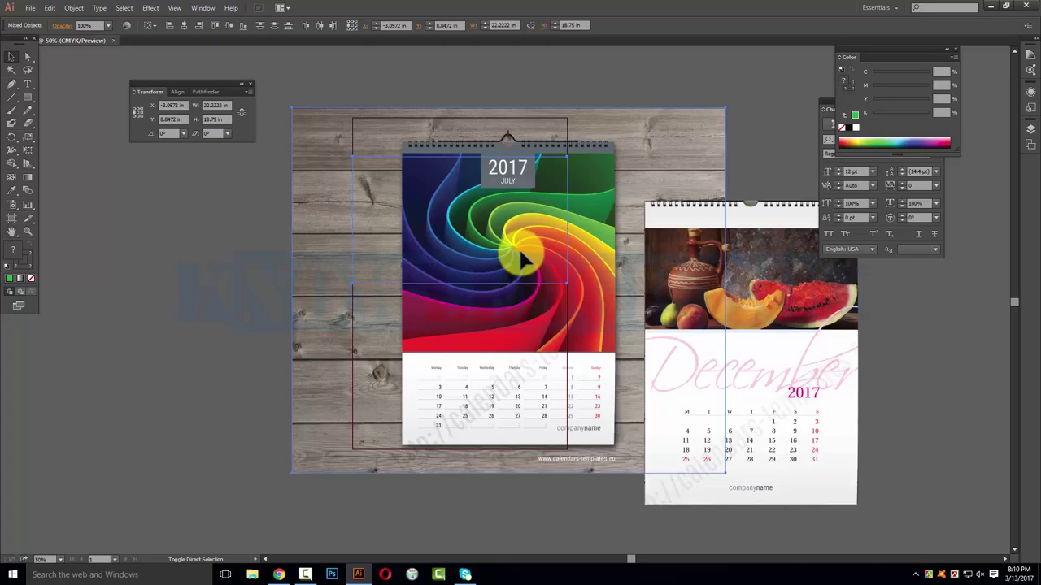
key(ctrl+7)
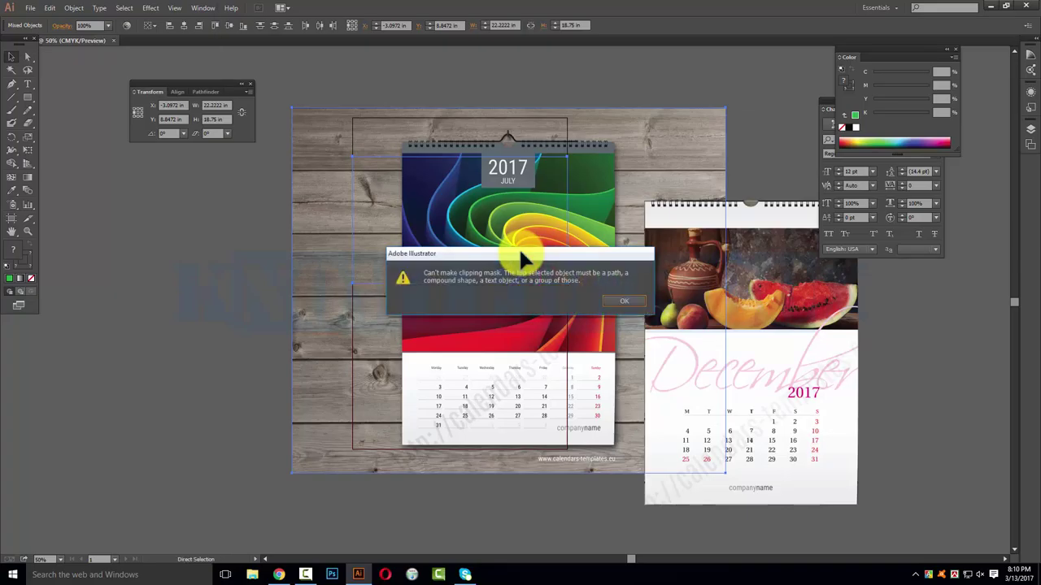
Dismiss the clipping error and retry clipping the photo with its frame.
click(619, 301)
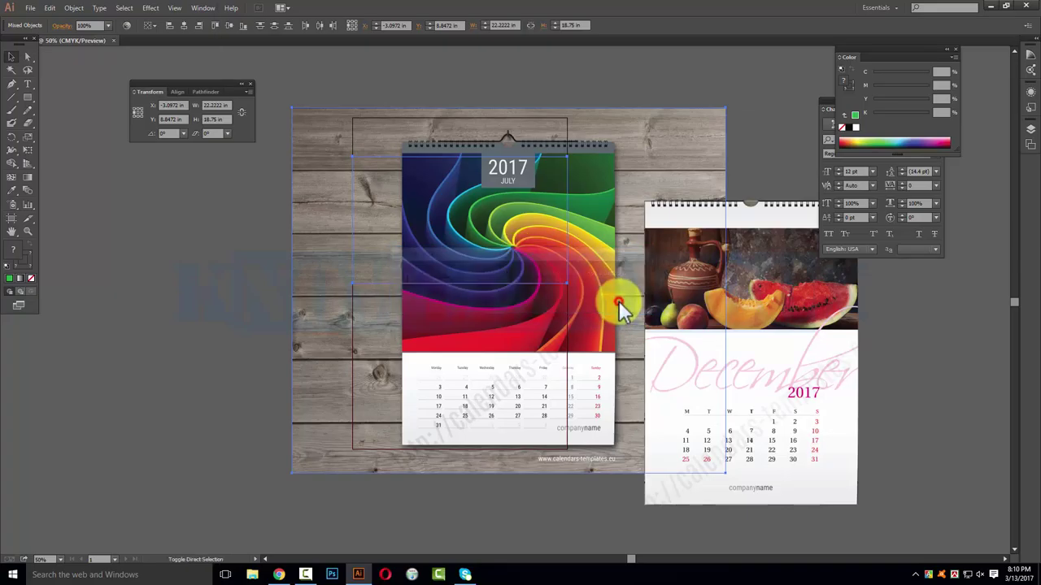
click(189, 289)
drag(231, 194, 360, 242)
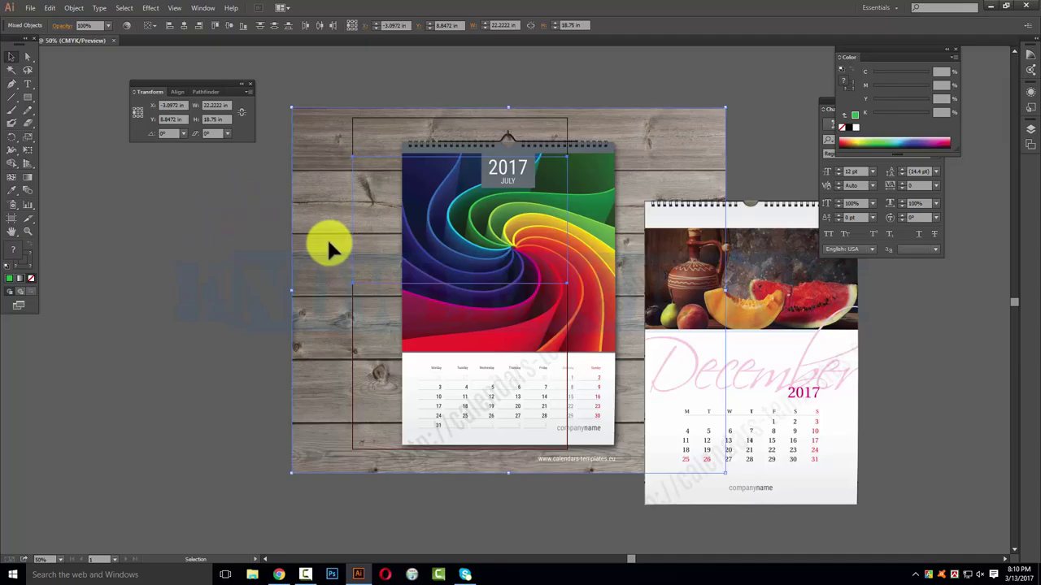
key(ctrl+7)
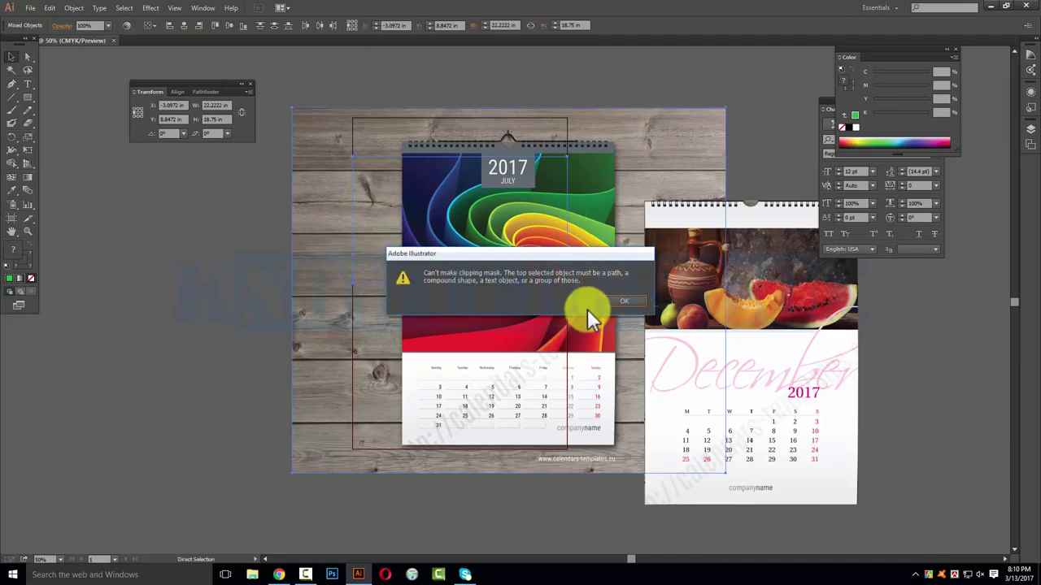
click(614, 300)
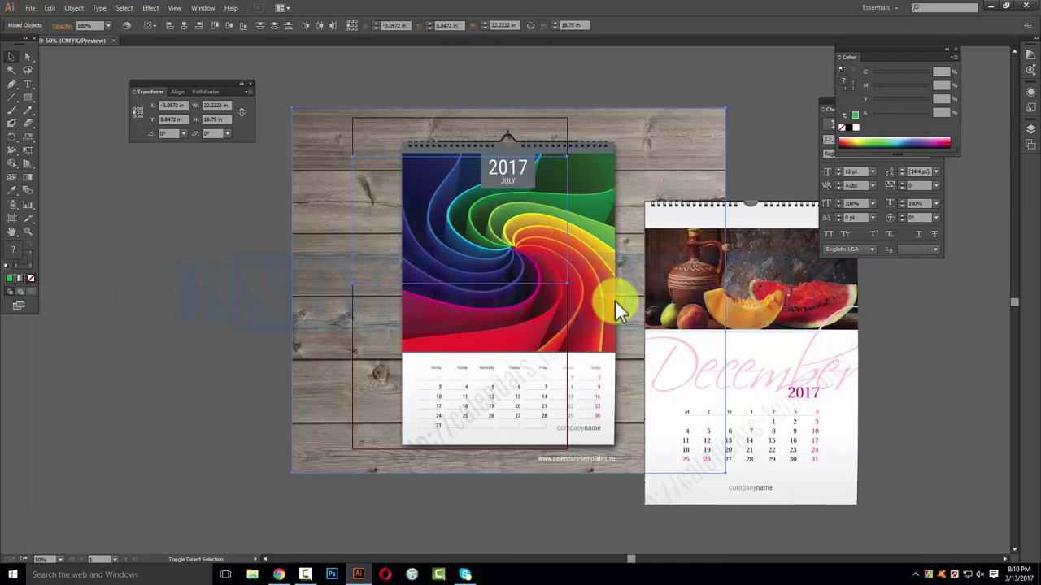
Arrange the photo beneath the frame rectangle and clip it into the top frame.
key(ctrl+shift+bracketright)
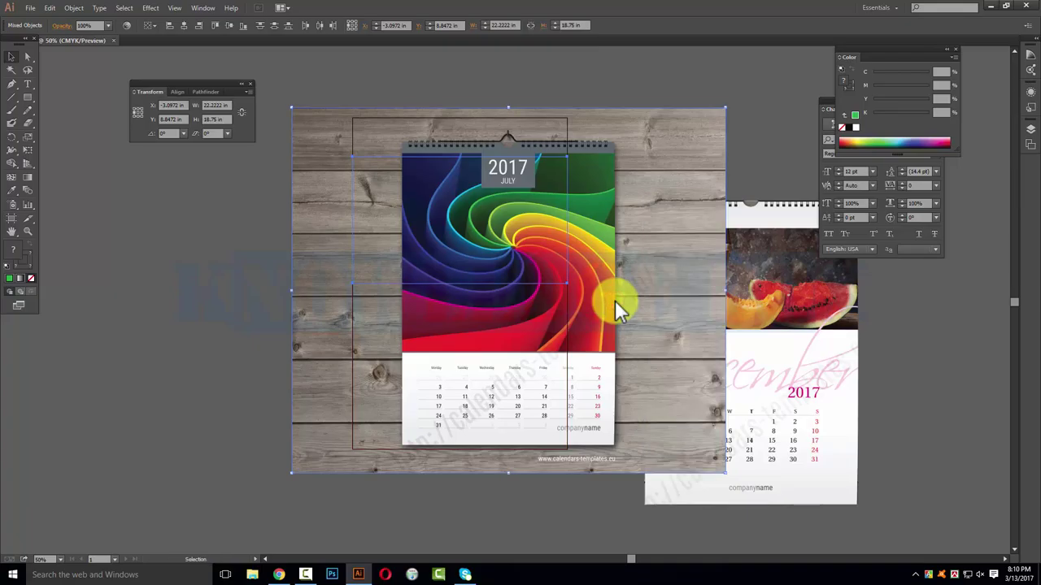
click(211, 309)
click(308, 271)
key(ctrl+shift+bracketleft)
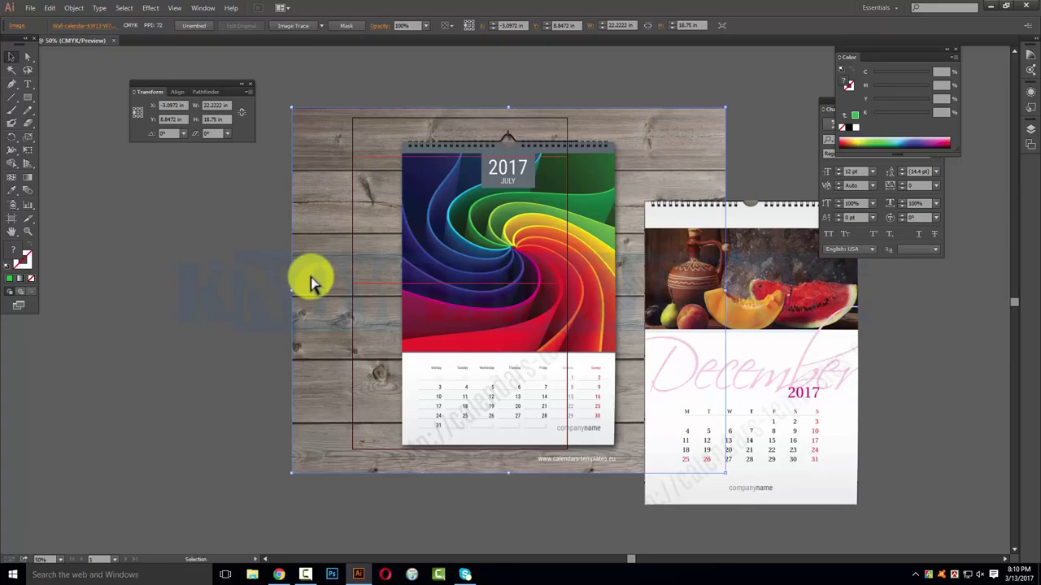
click(310, 277)
key(v)
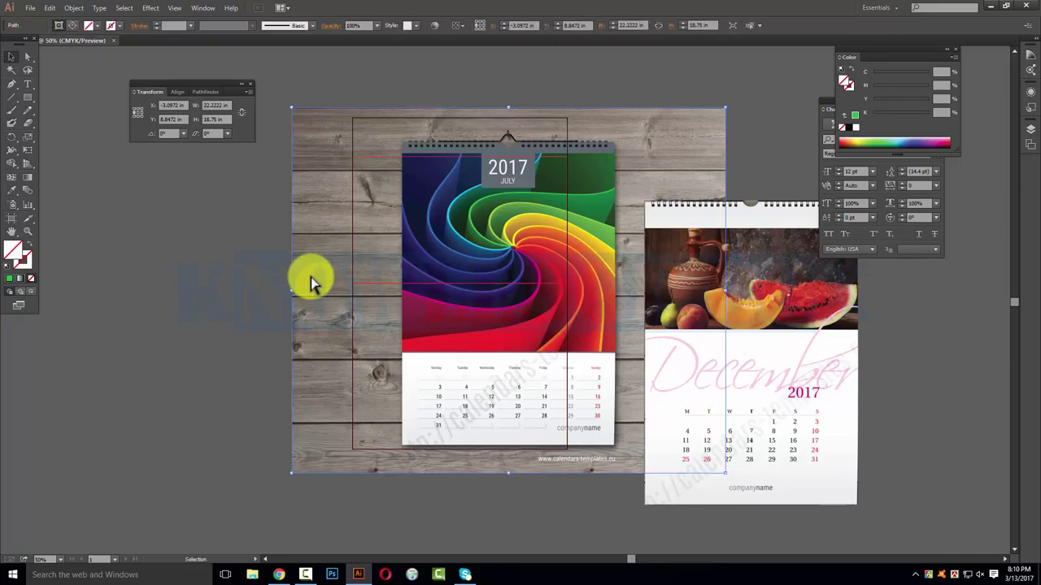
drag(241, 248, 421, 270)
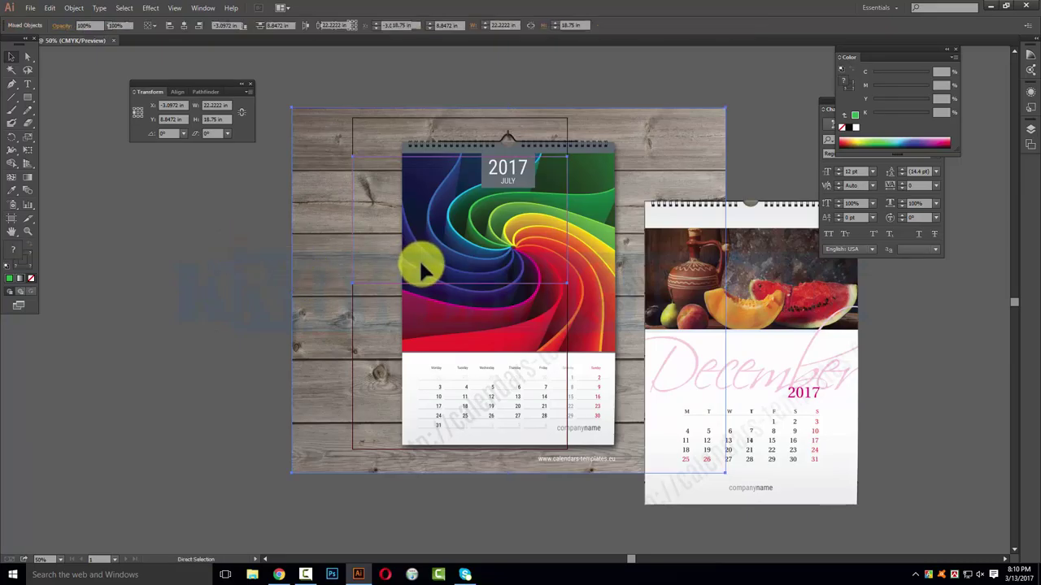
key(ctrl+7)
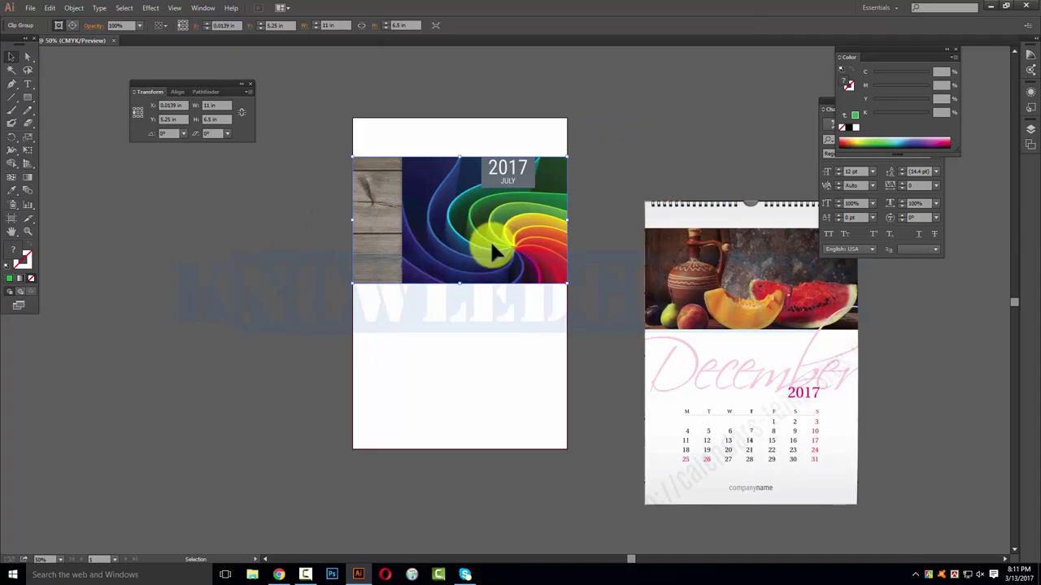
Shift the photo horizontally inside its clipping frame with Direct Selection.
click(27, 57)
mouse_move(451, 237)
mouse_down()
mouse_move(437, 235)
mouse_move(446, 224)
mouse_up()
click(262, 234)
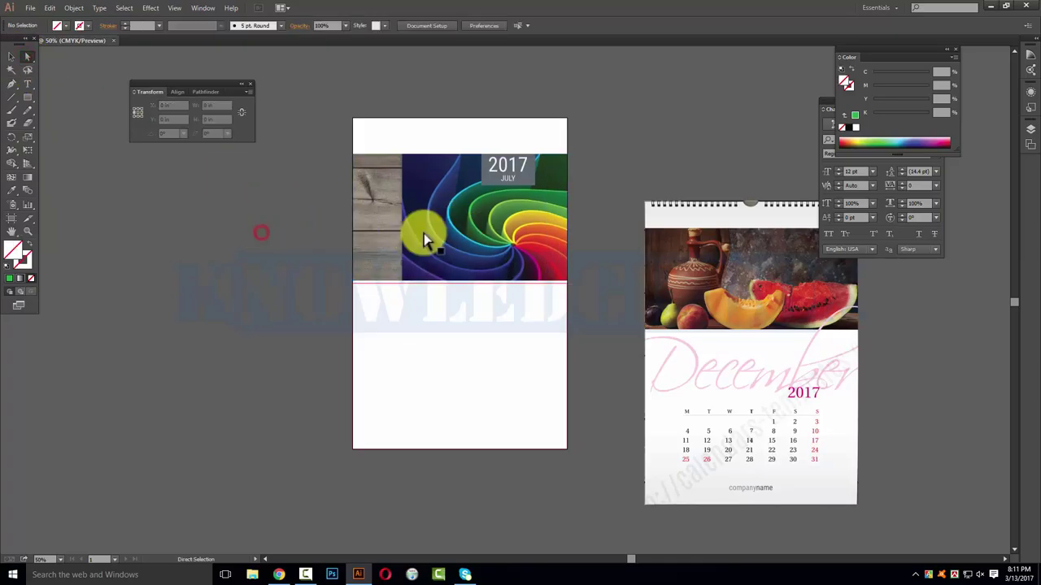
key(a)
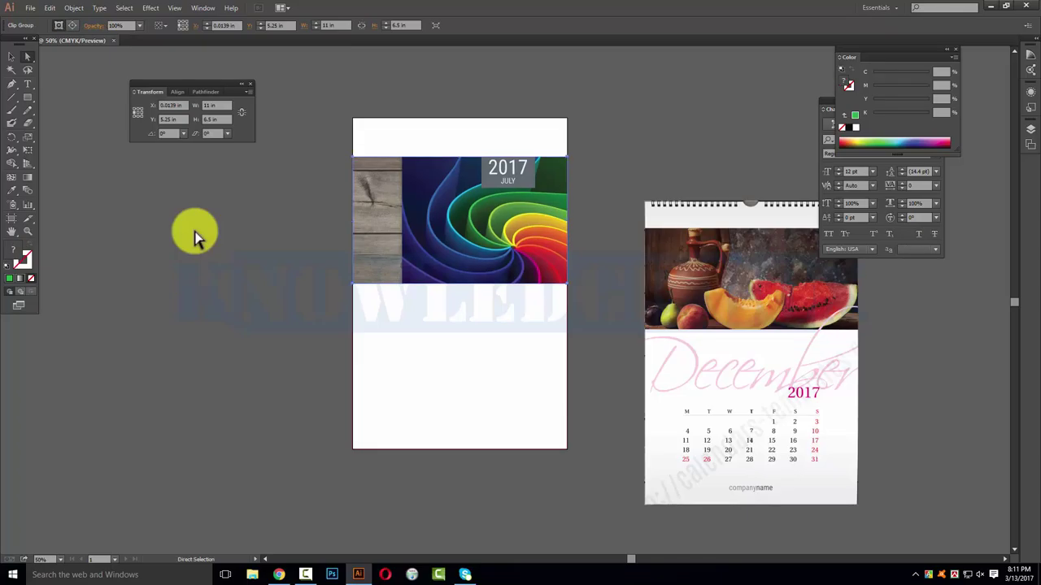
click(454, 255)
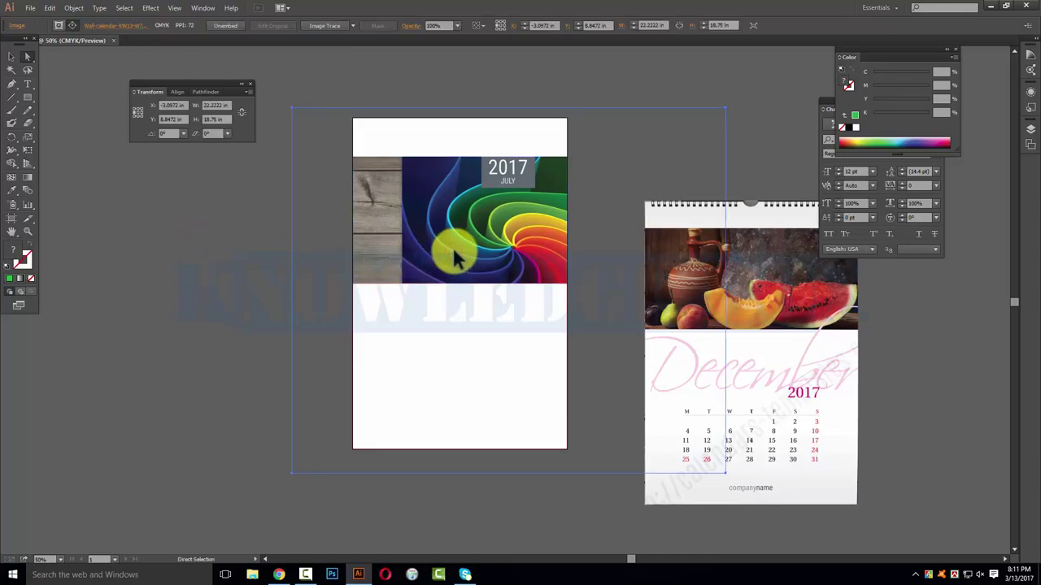
drag(453, 254, 424, 257)
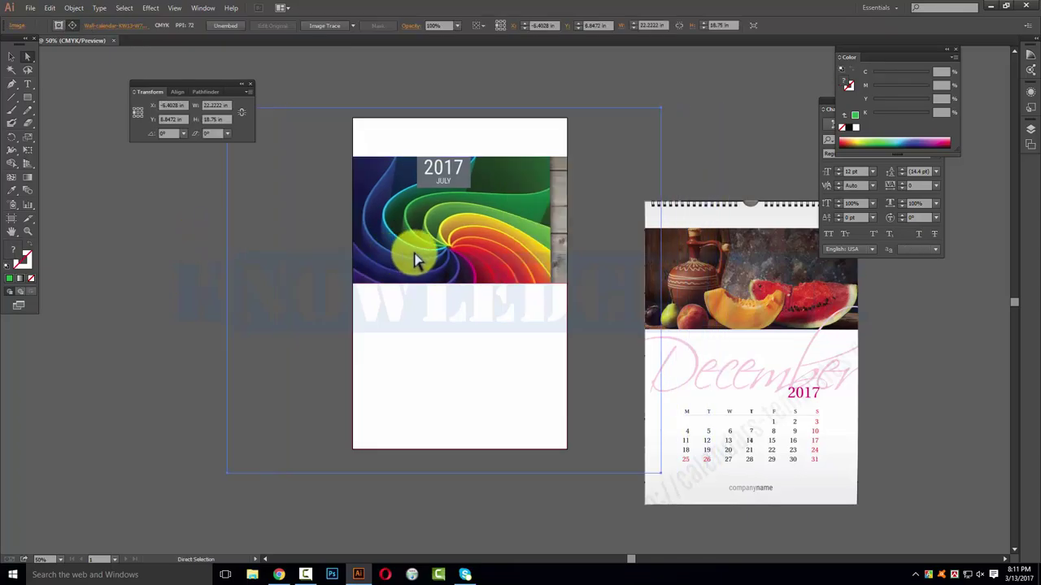
drag(424, 254, 433, 257)
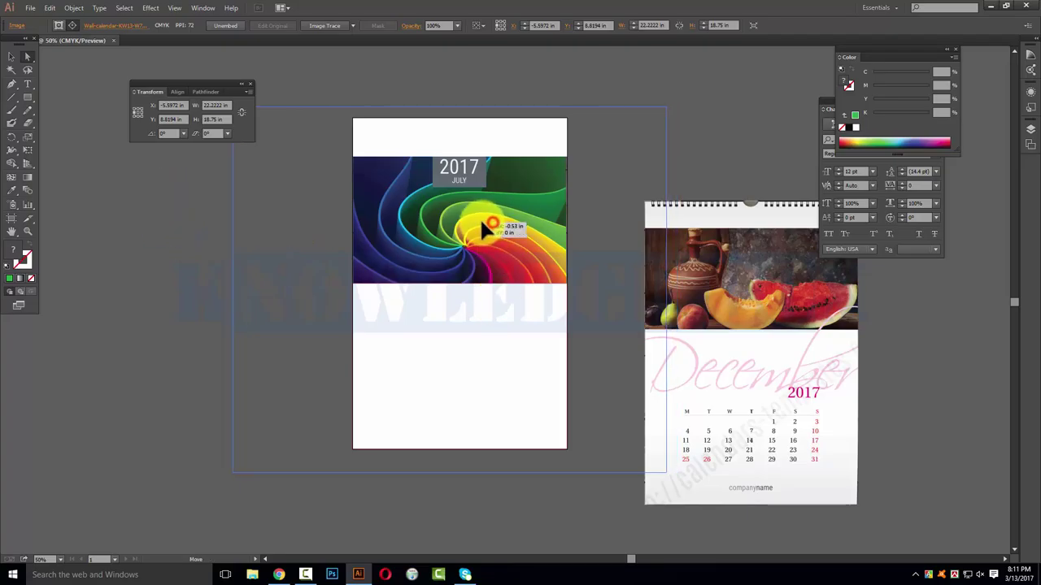
drag(483, 225, 473, 225)
Enlarge the photo and move it up so the 2017 label is cropped out.
key(v)
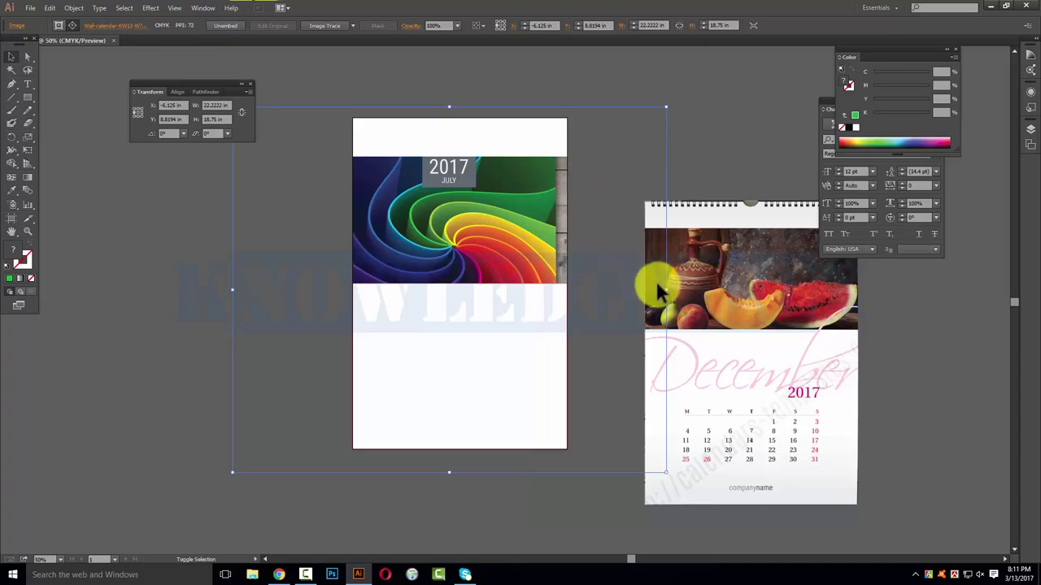
drag(666, 291, 720, 291)
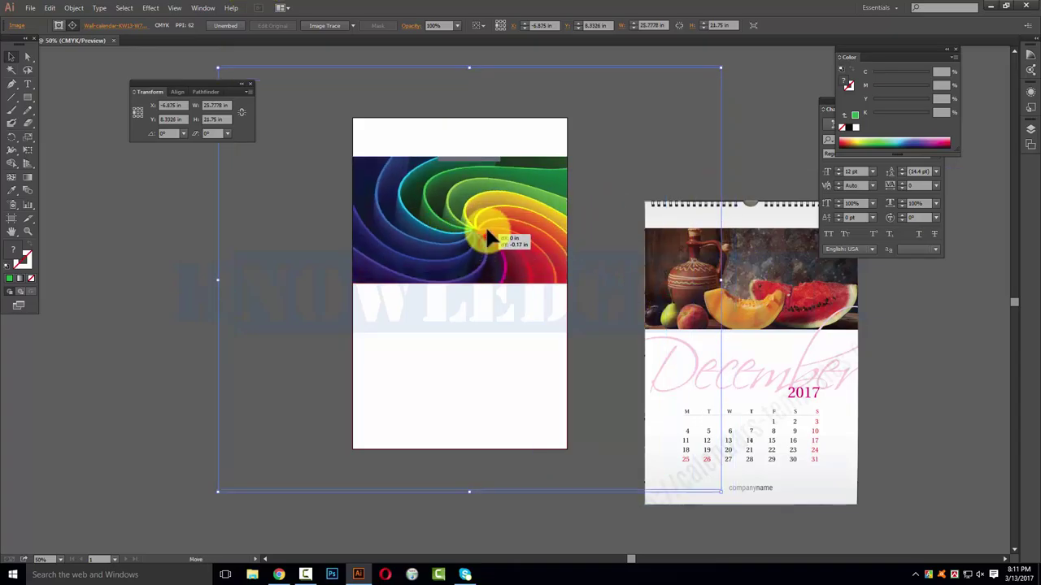
drag(485, 256, 481, 229)
click(428, 182)
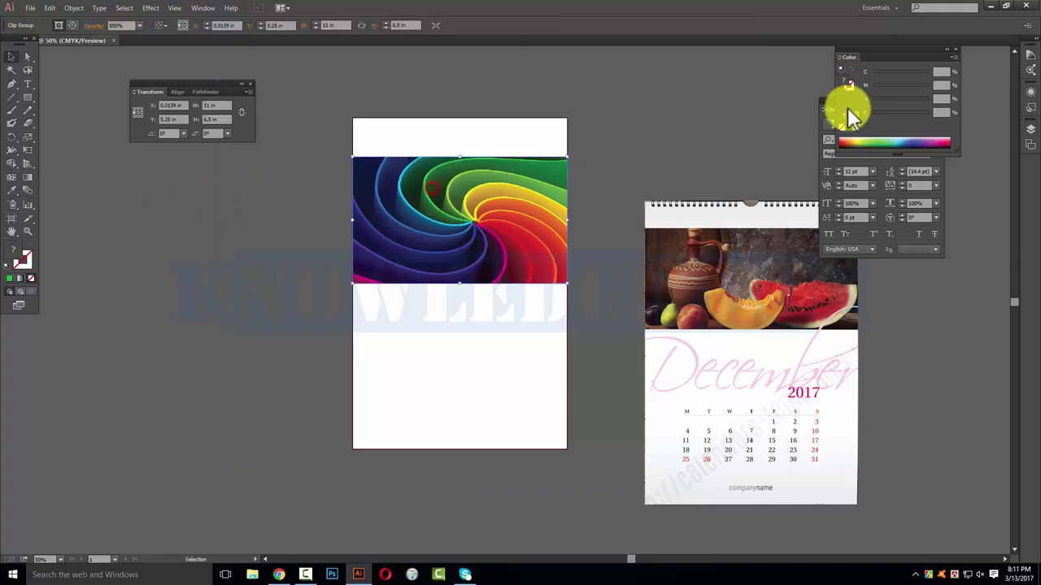
click(614, 120)
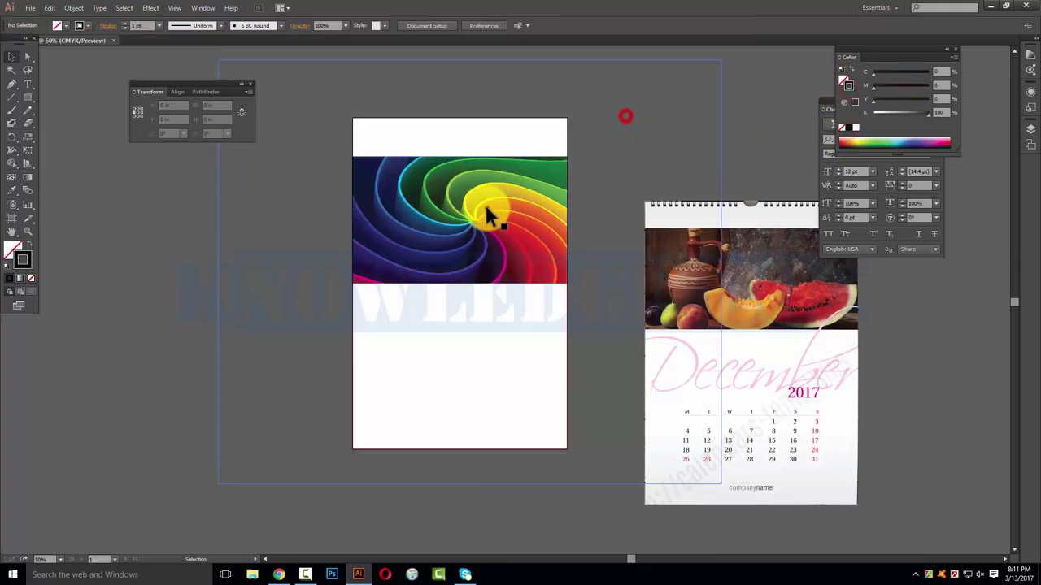
click(634, 167)
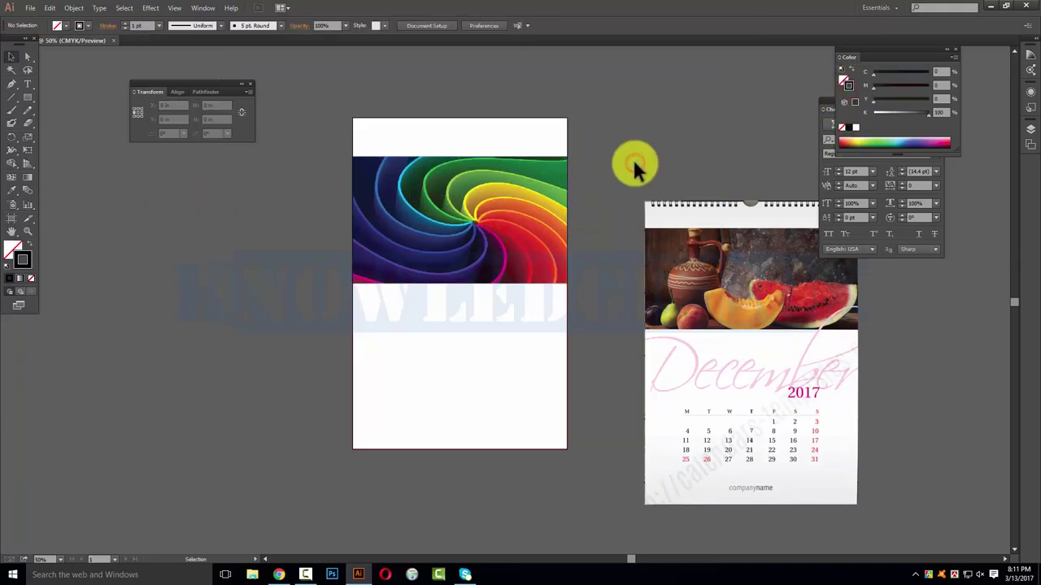
drag(330, 165, 459, 216)
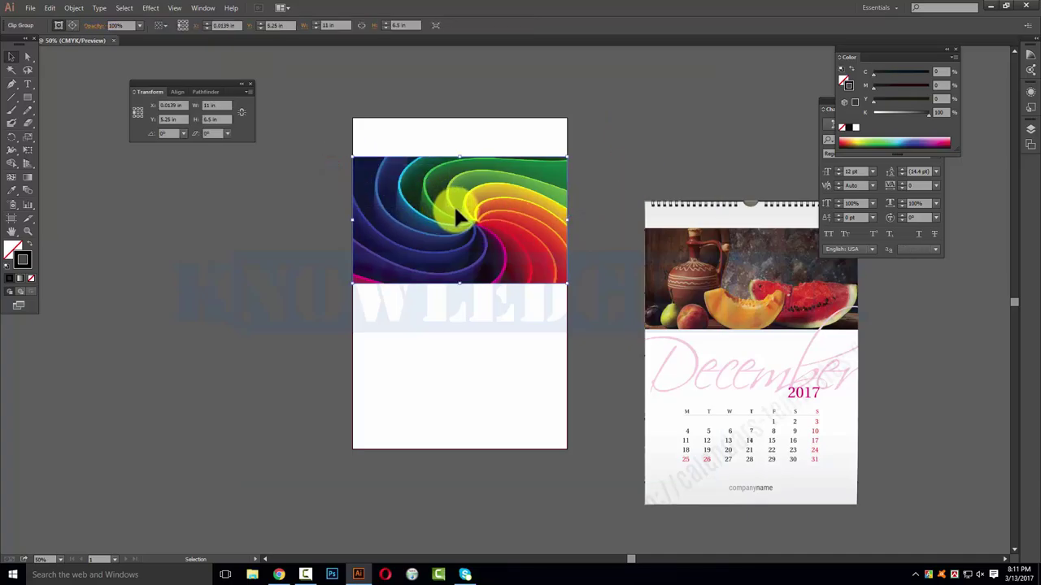
key(ctrl+shift+a)
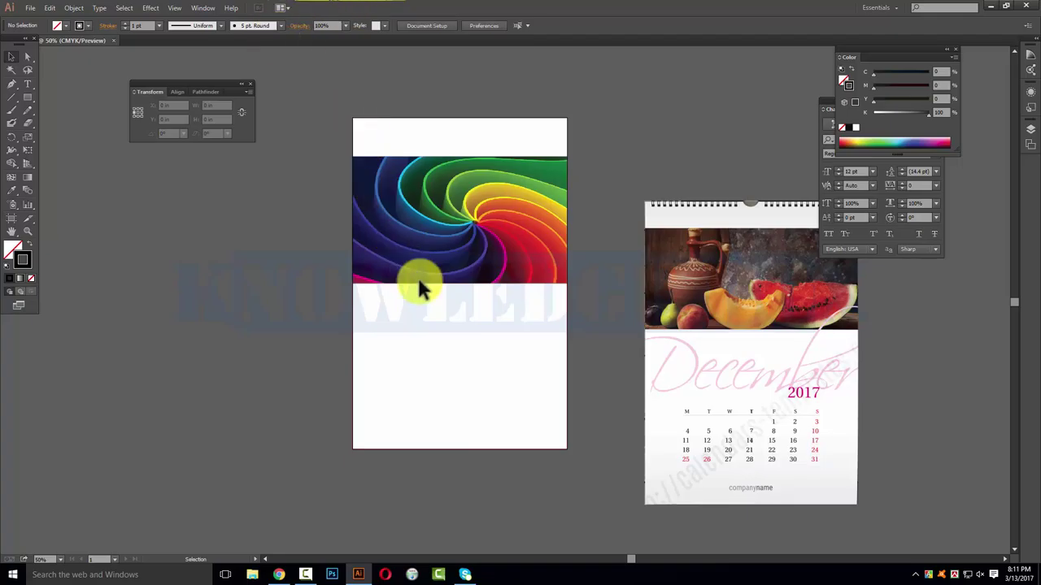
Select the white lower rectangle and switch to Direct Selection to edit its edges.
click(387, 370)
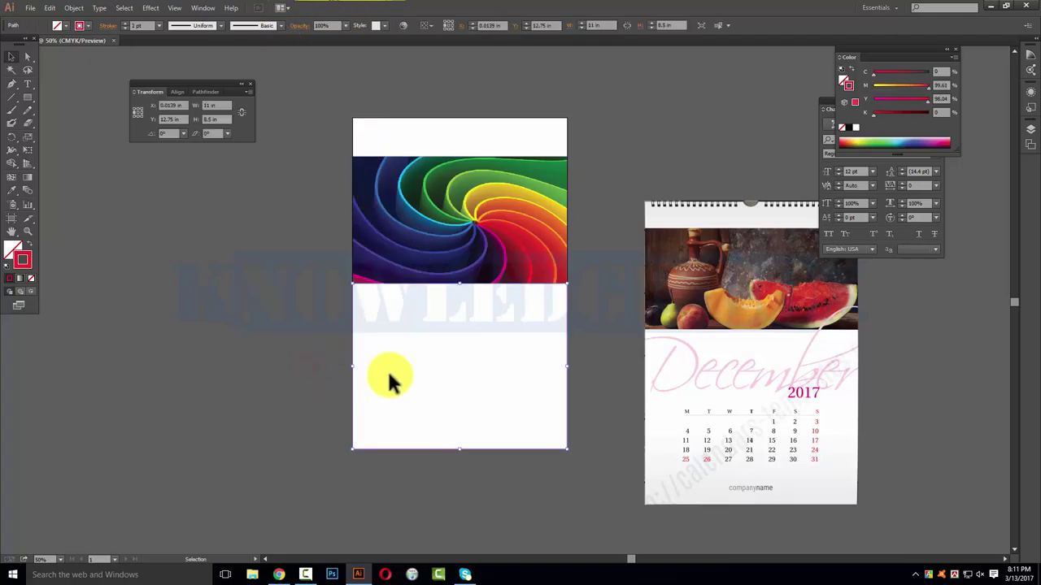
click(74, 8)
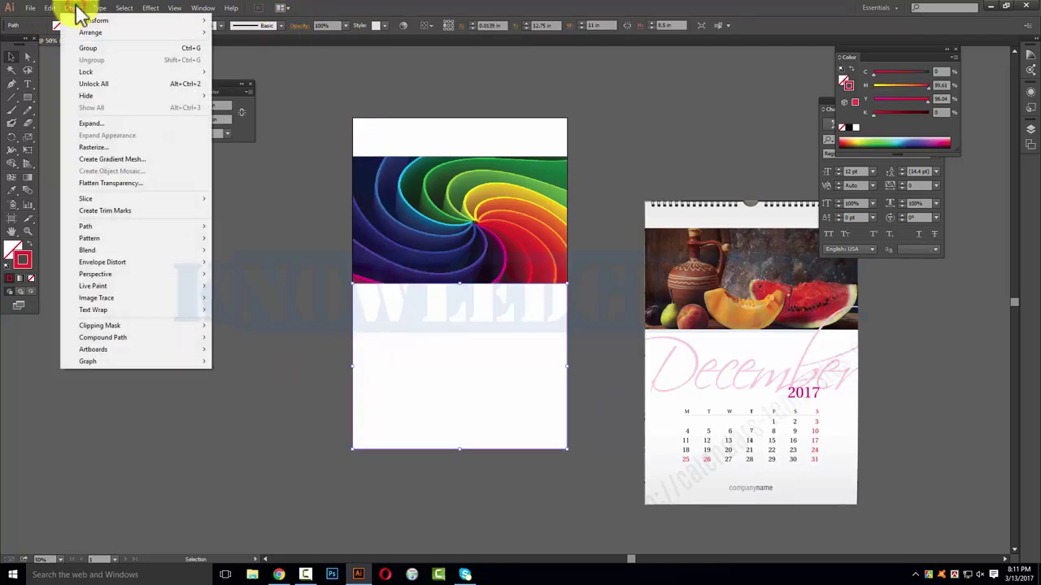
click(256, 229)
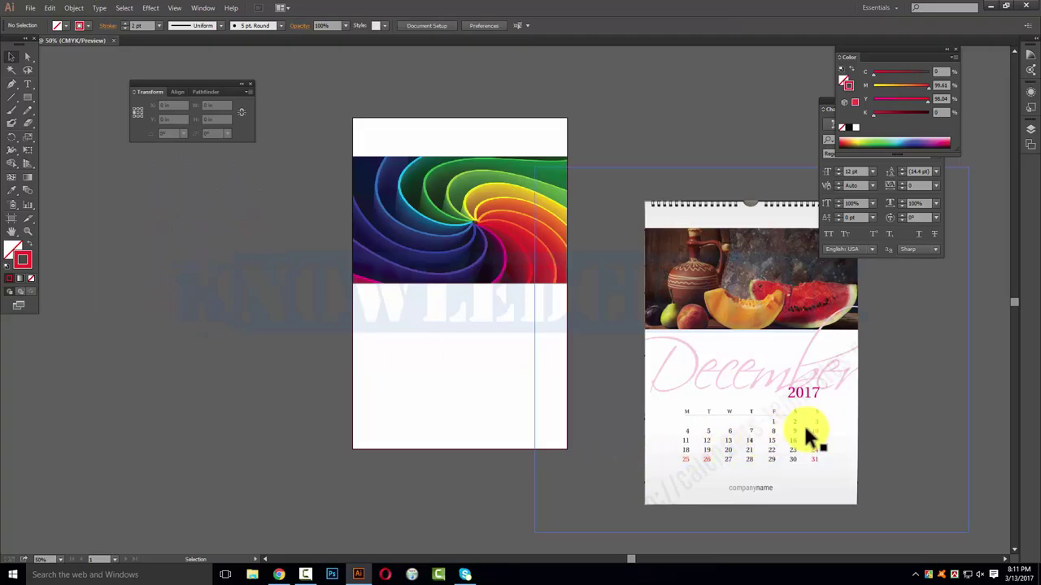
click(287, 398)
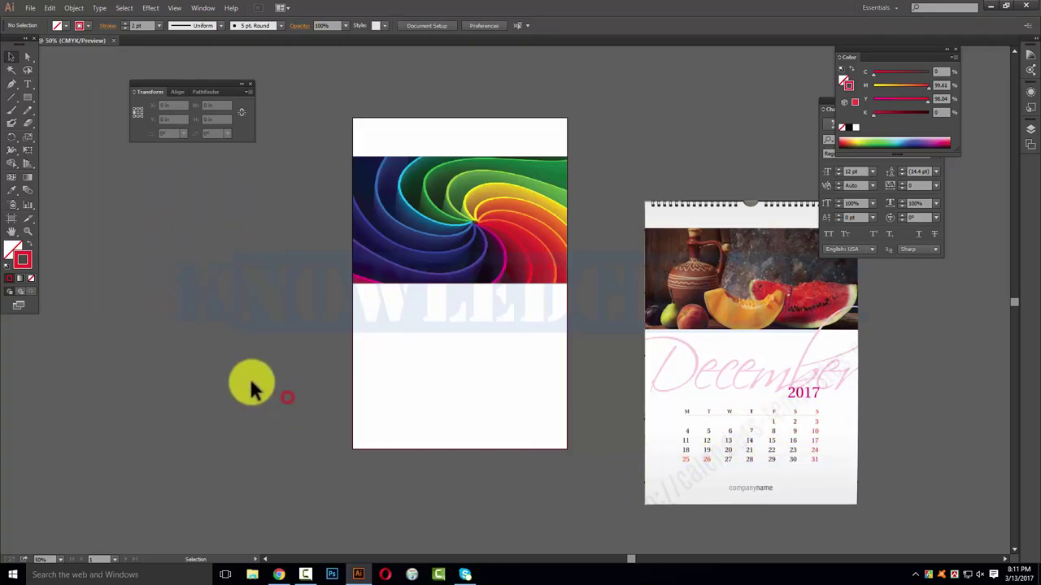
click(425, 389)
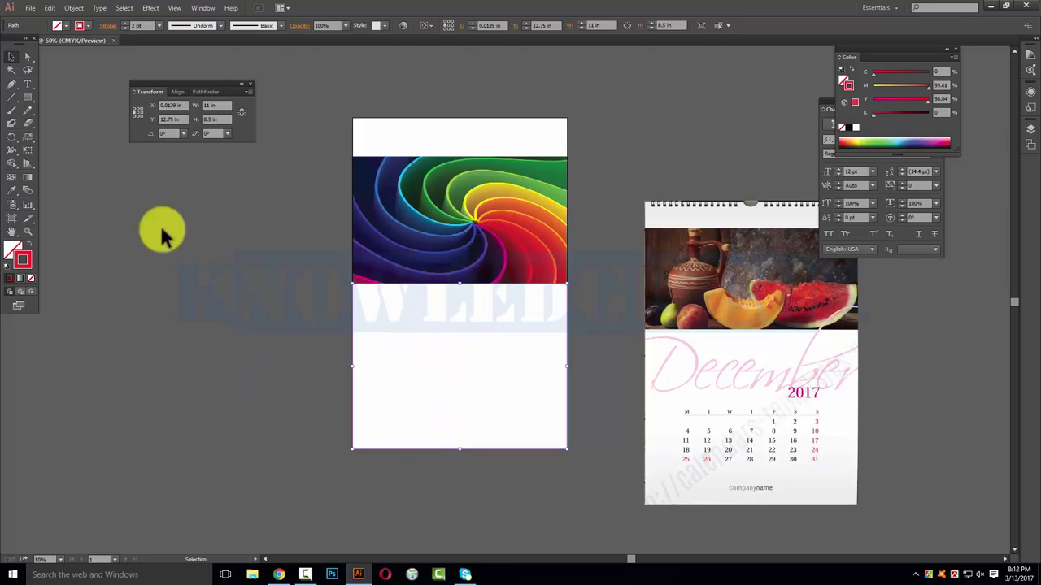
key(a)
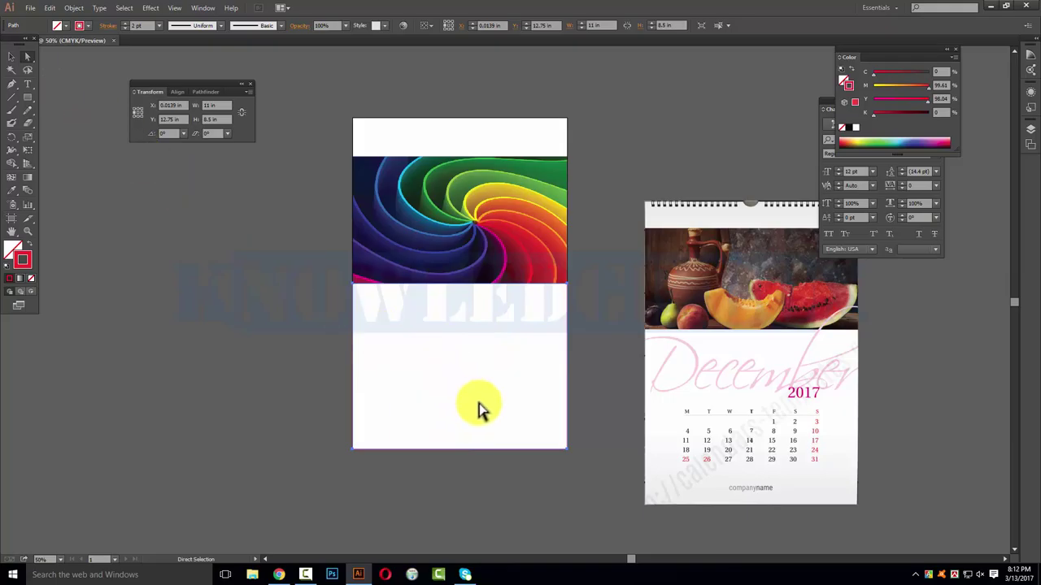
drag(336, 368, 368, 386)
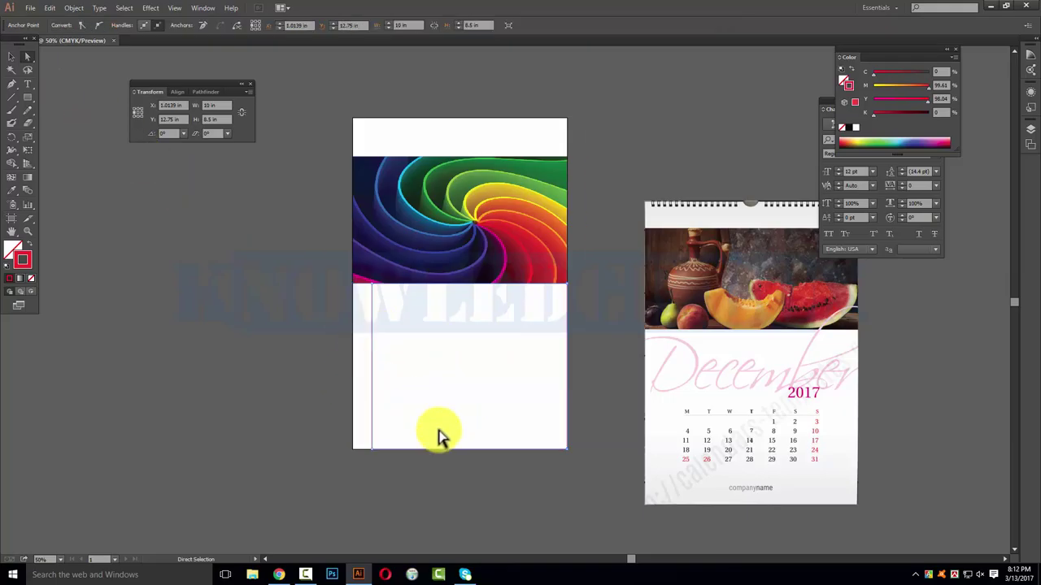
Raise the bottom edge and lower the top edge until the rectangle measures 9 × 4.5 in.
click(454, 467)
key(shift+Up)
click(580, 368)
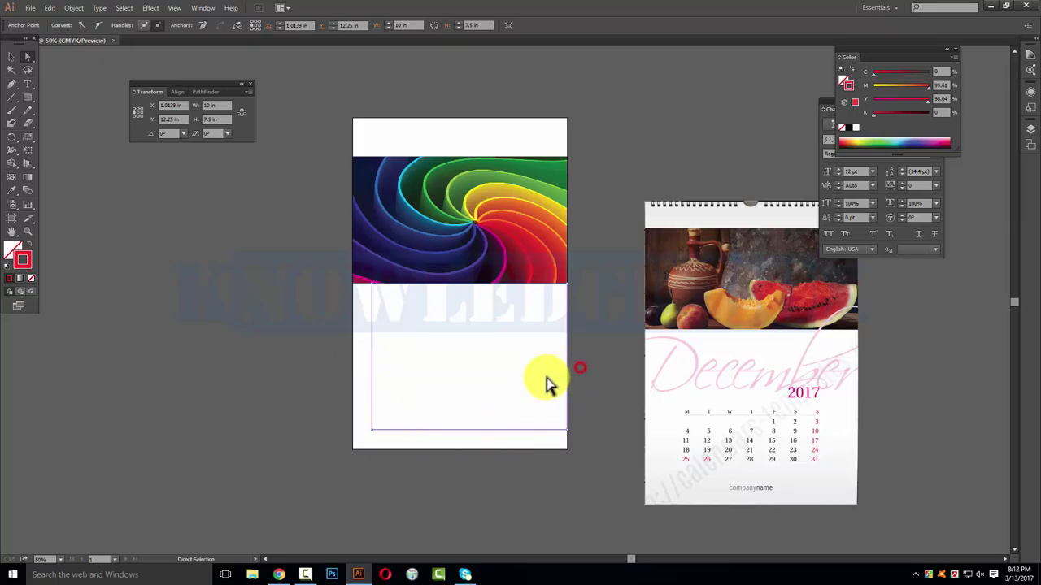
click(434, 282)
key(shift+Down)
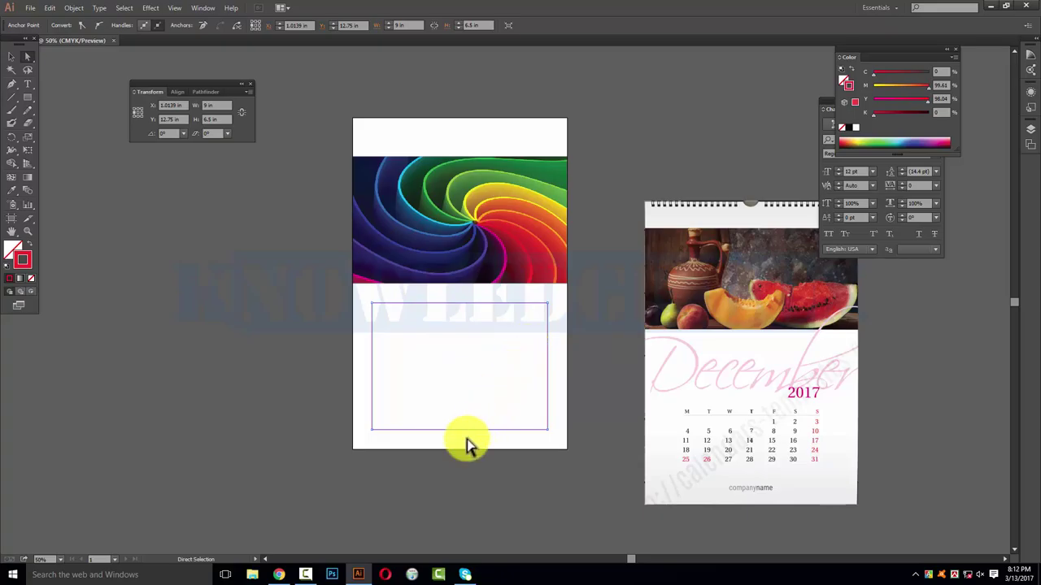
drag(458, 433, 455, 410)
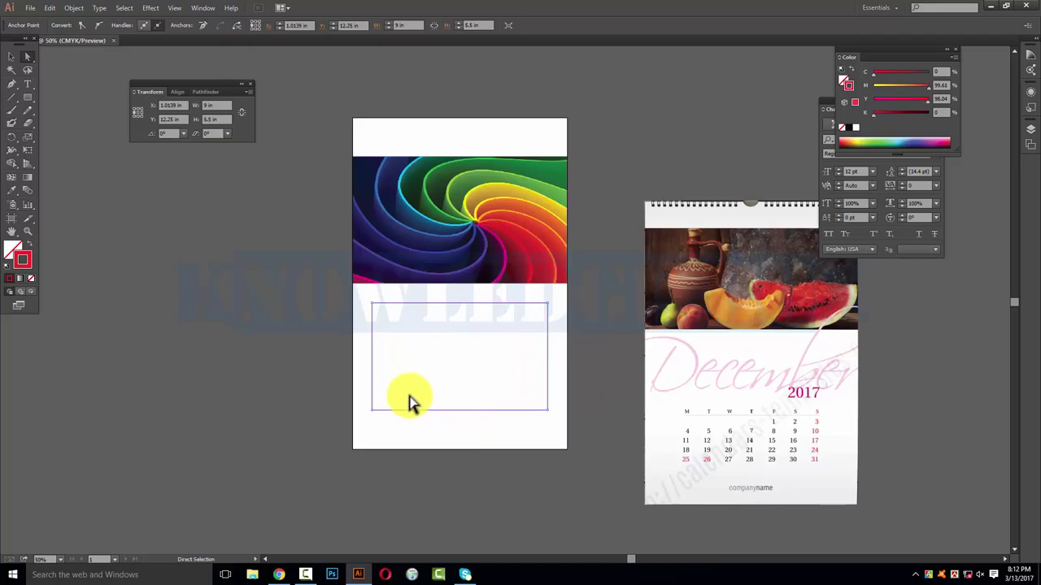
click(457, 329)
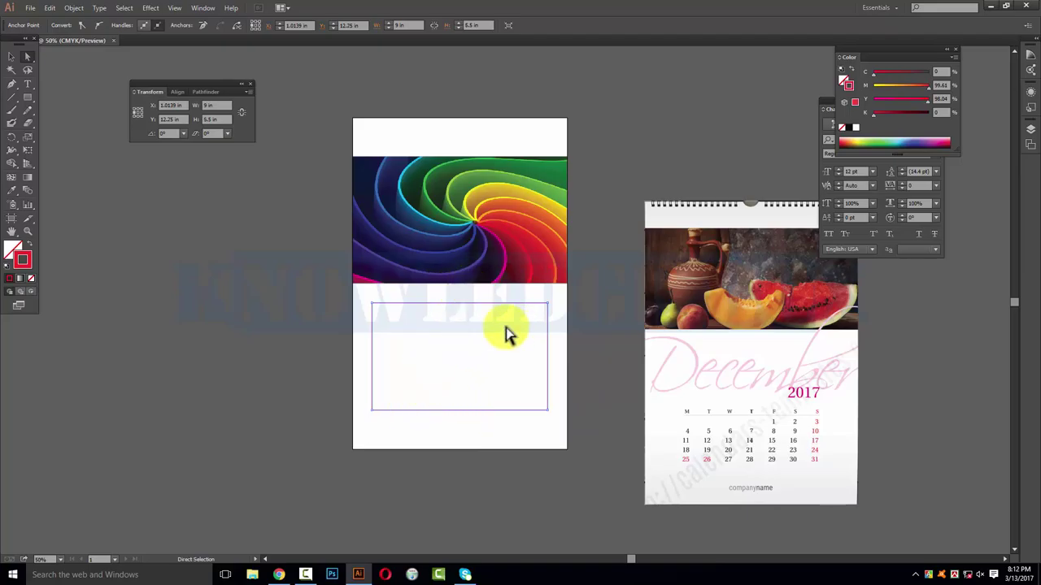
drag(505, 328, 505, 329)
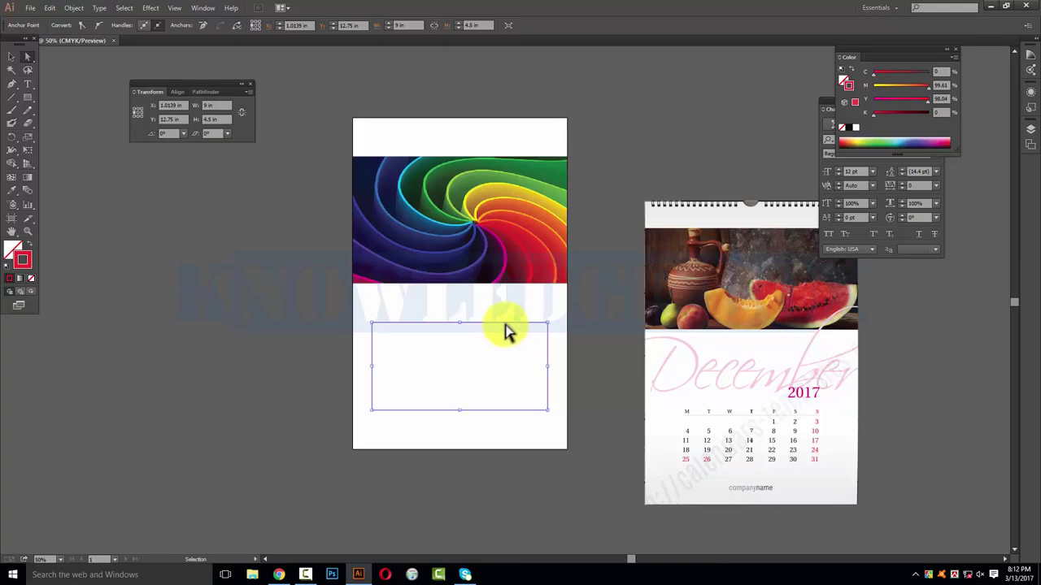
key(a)
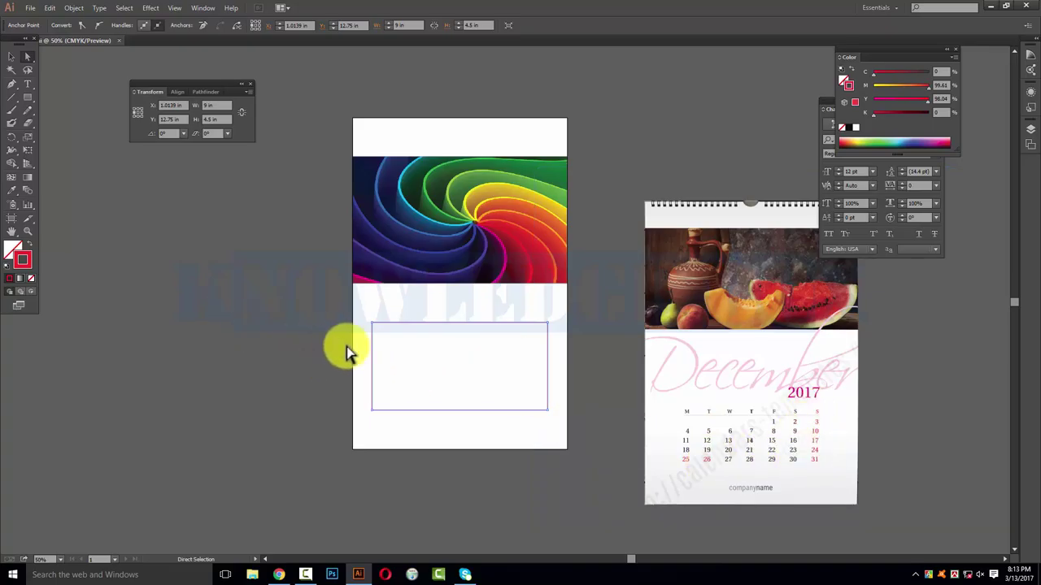
Select the whole rectangle and Split Into Grid with 6 rows, 7 columns and Preview on.
drag(346, 347, 414, 357)
click(73, 7)
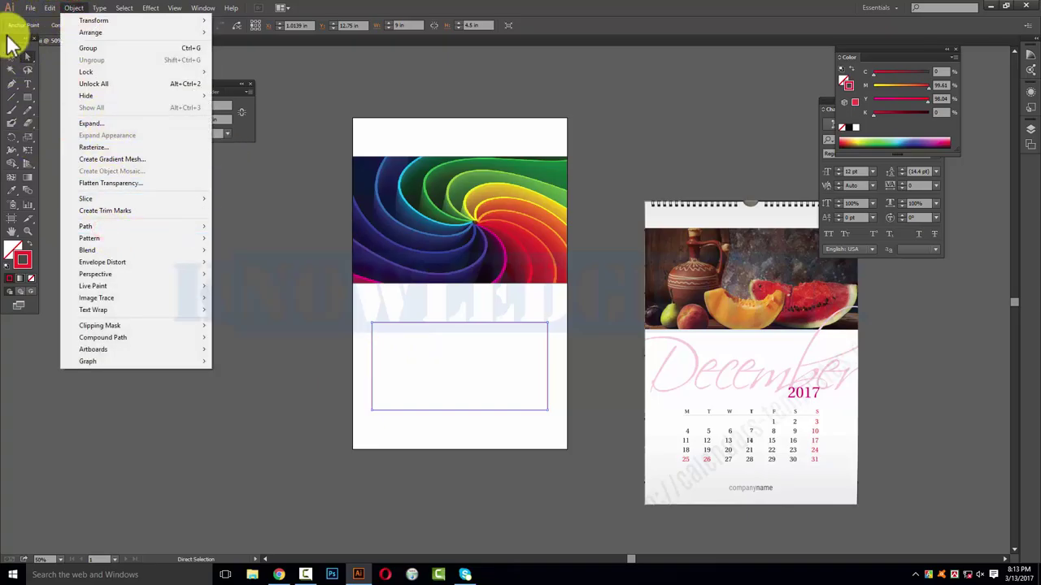
click(15, 61)
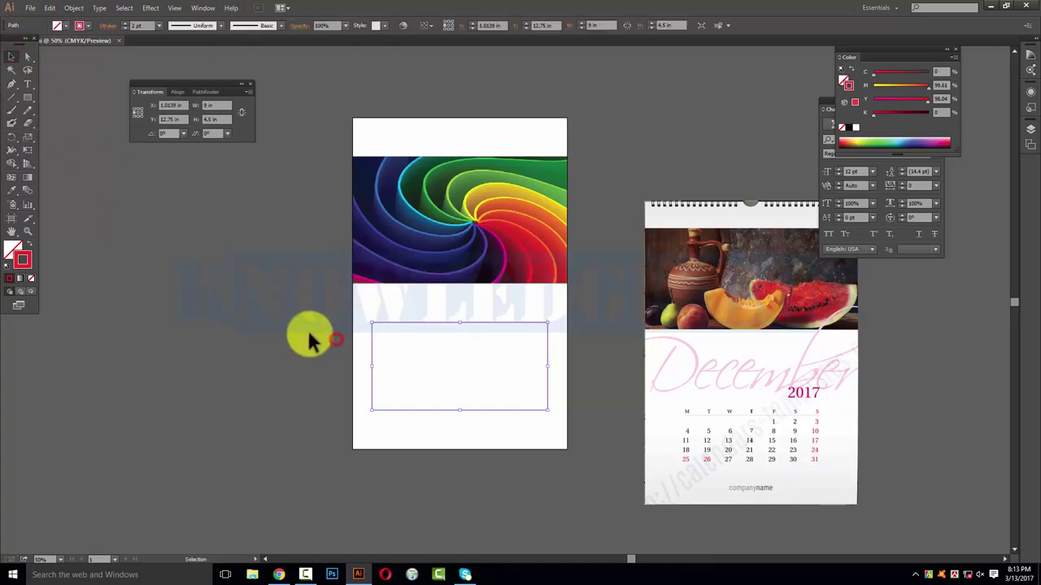
click(75, 8)
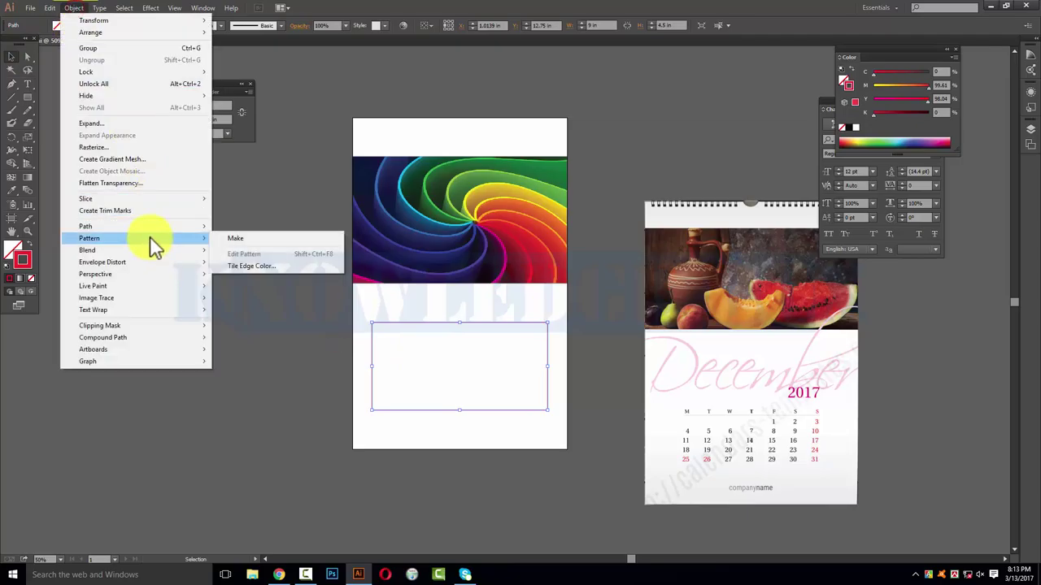
mouse_move(85, 226)
click(241, 331)
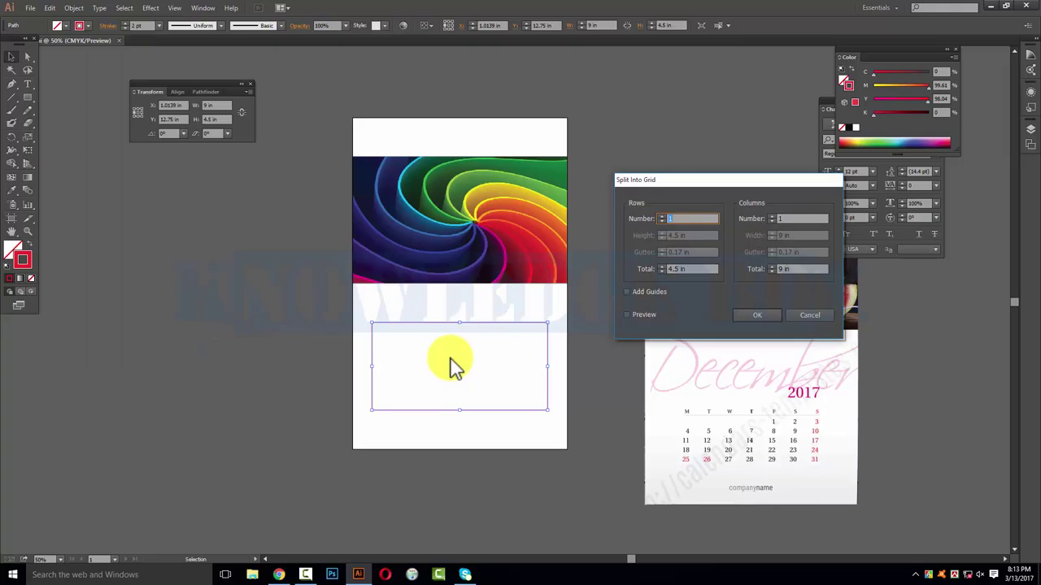
click(682, 218)
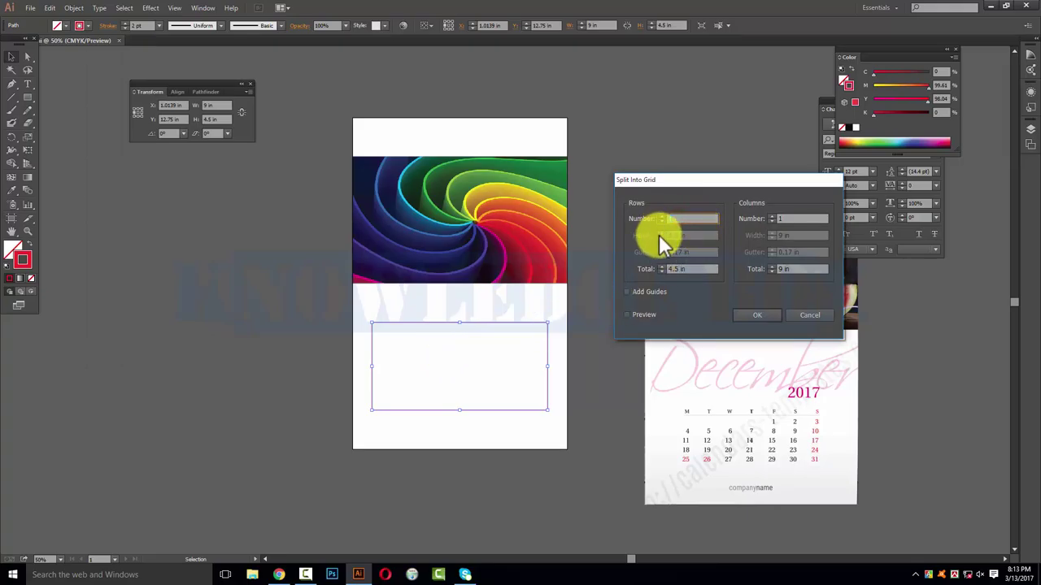
text(6)
click(627, 316)
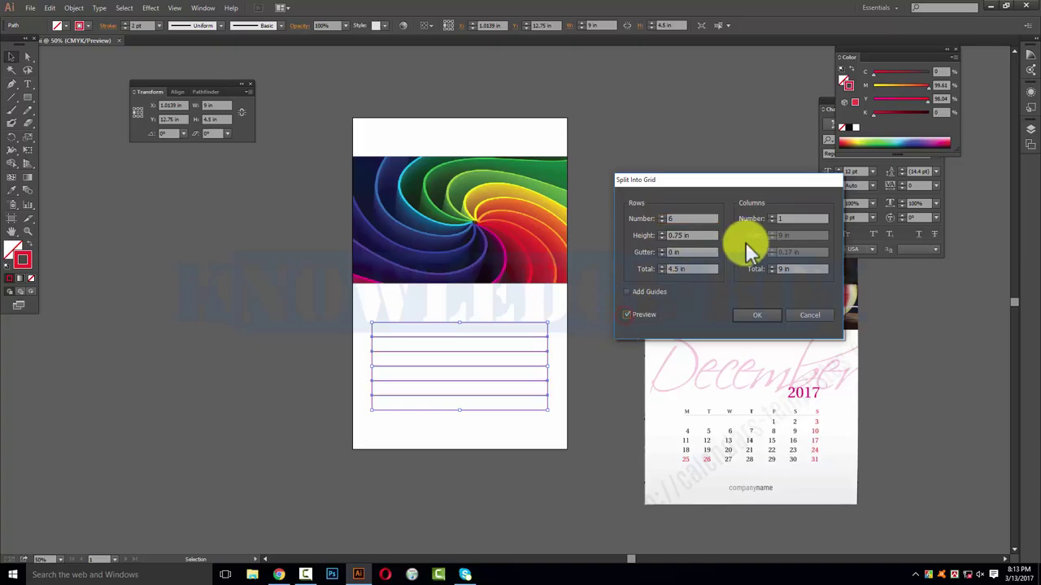
click(786, 219)
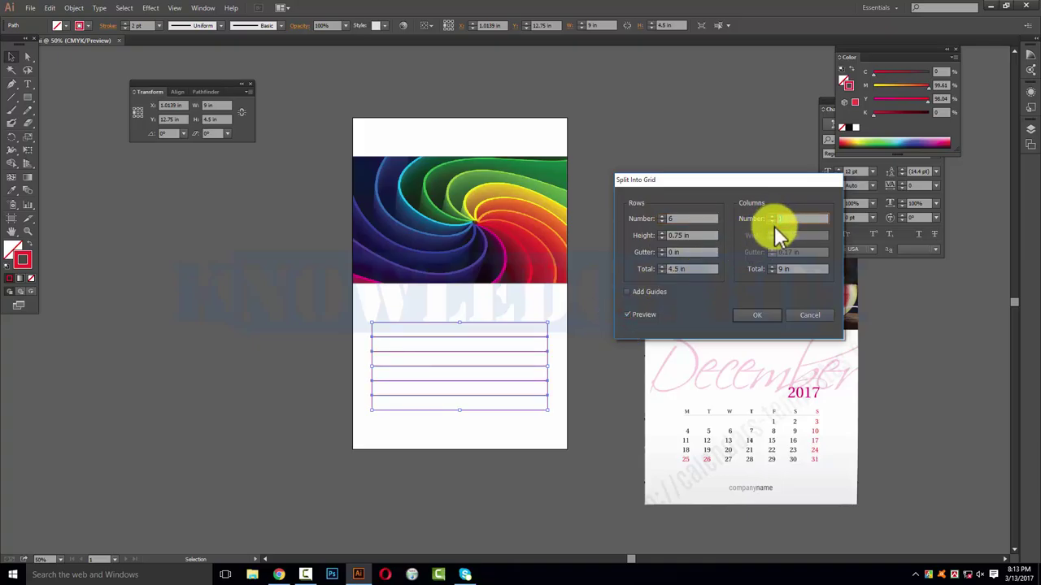
text(7)
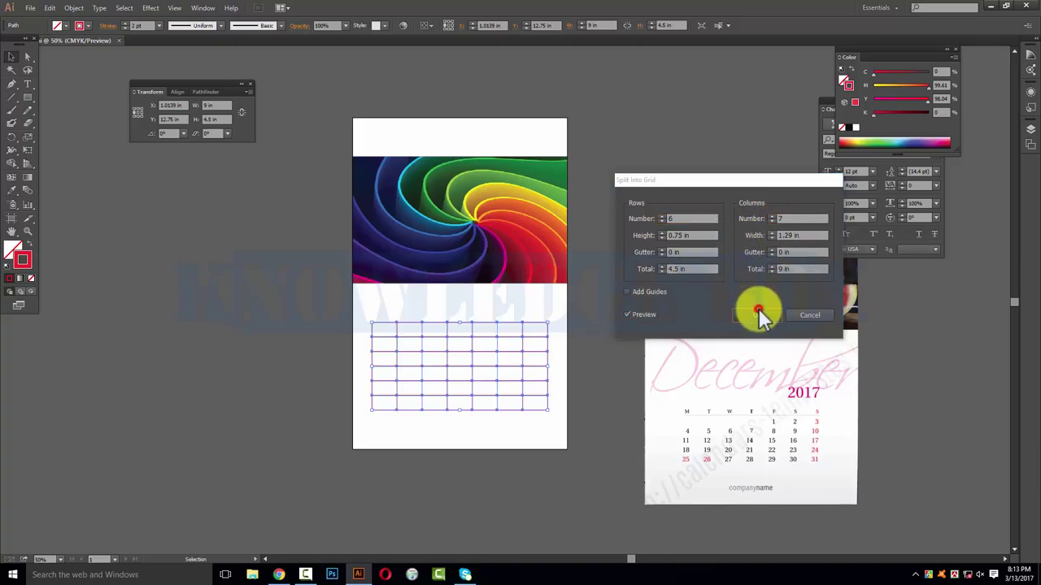
click(759, 313)
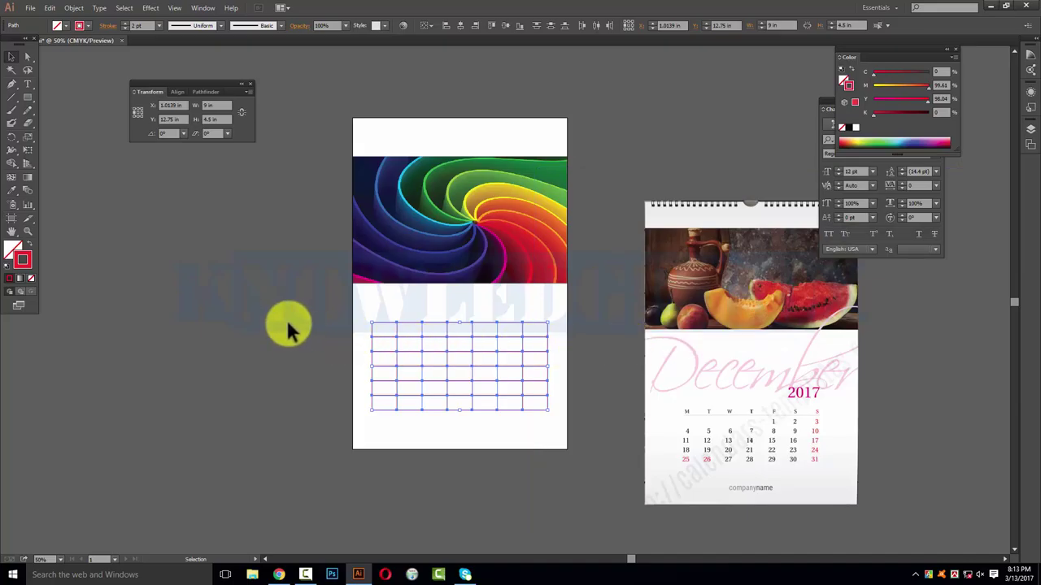
Marquee-select all 42 grid cells and group them from the right-click menu.
right_click(381, 363)
click(325, 348)
drag(354, 319, 549, 419)
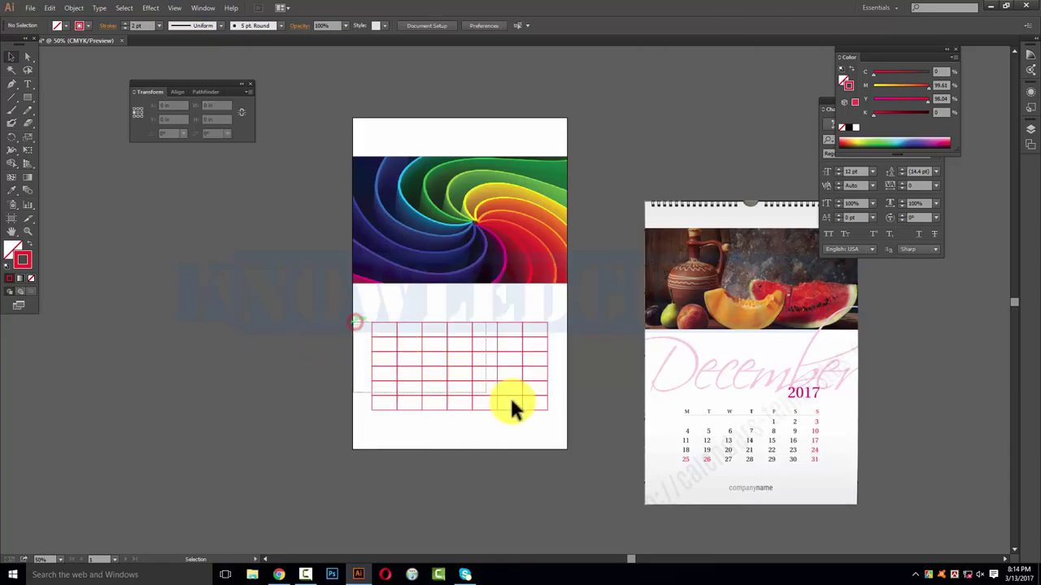
right_click(547, 414)
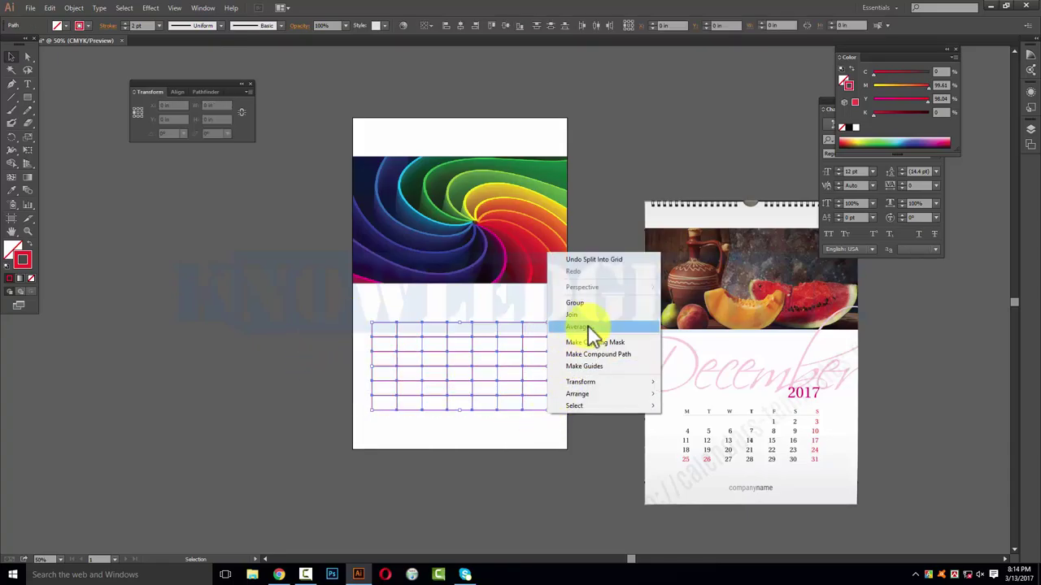
click(586, 302)
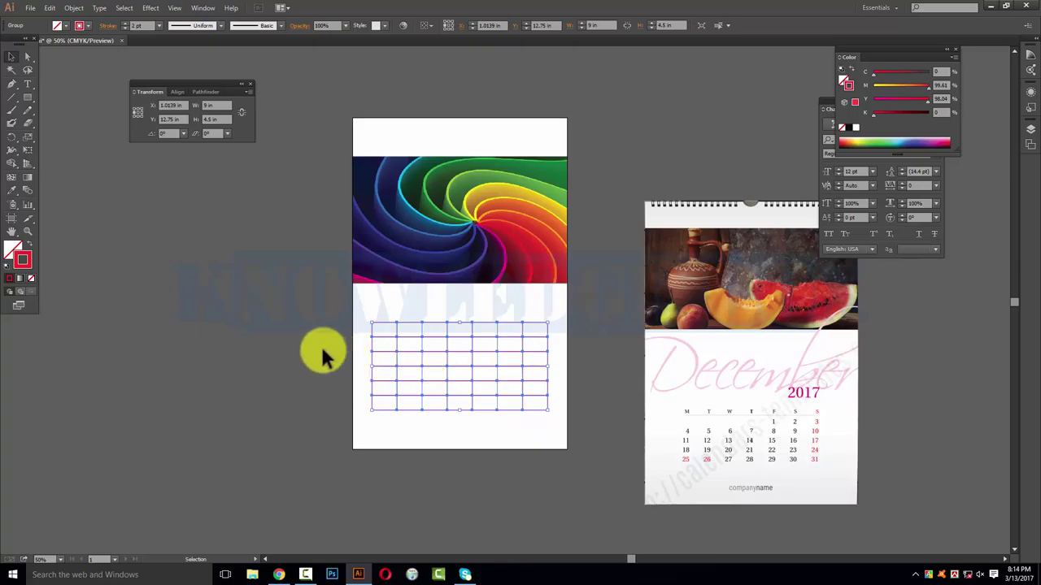
click(74, 7)
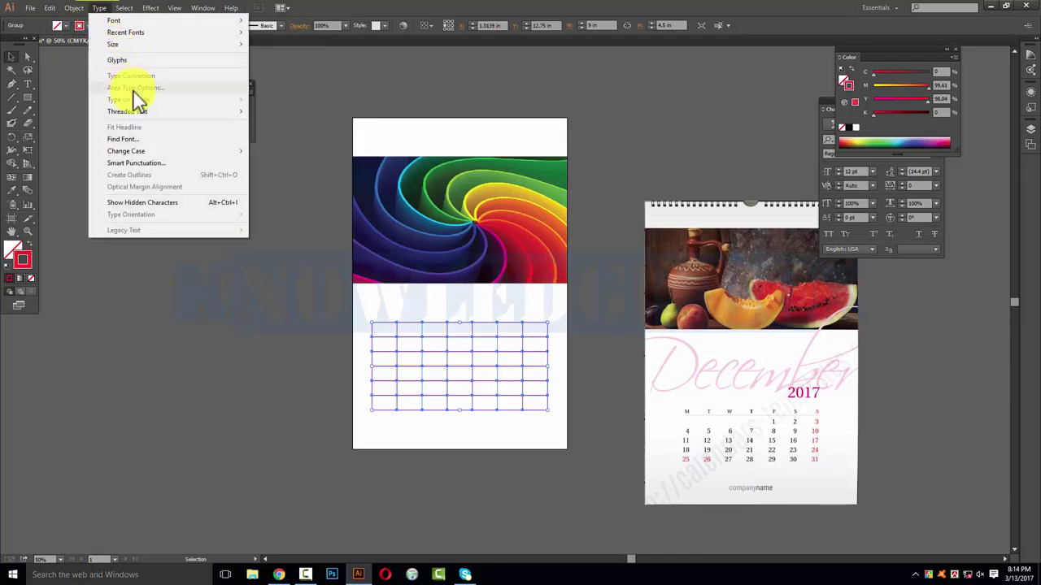
Create threaded text across the grid cells and click into the top-left cell with the Type tool.
mouse_move(127, 112)
click(274, 111)
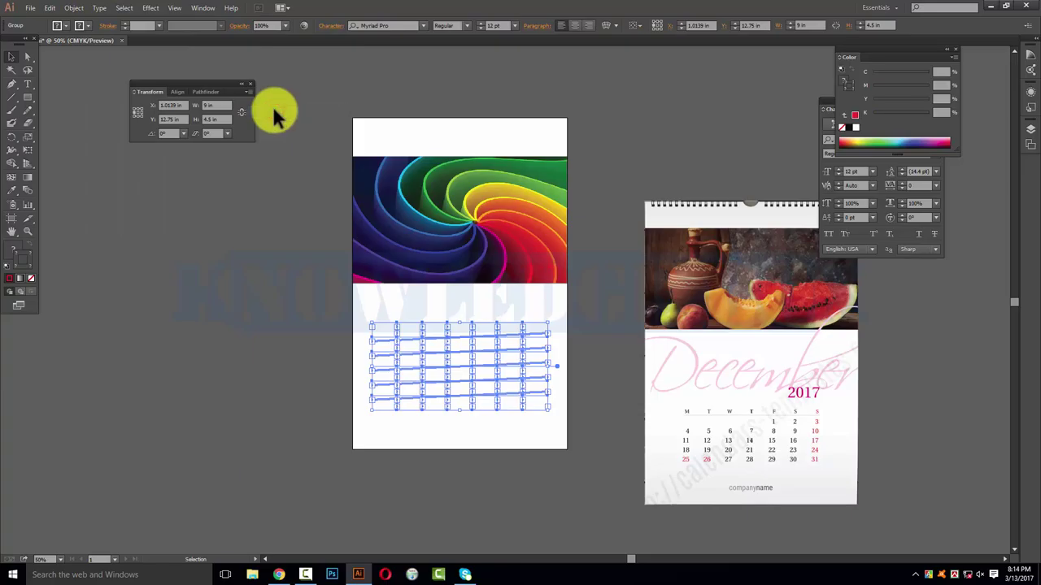
click(382, 335)
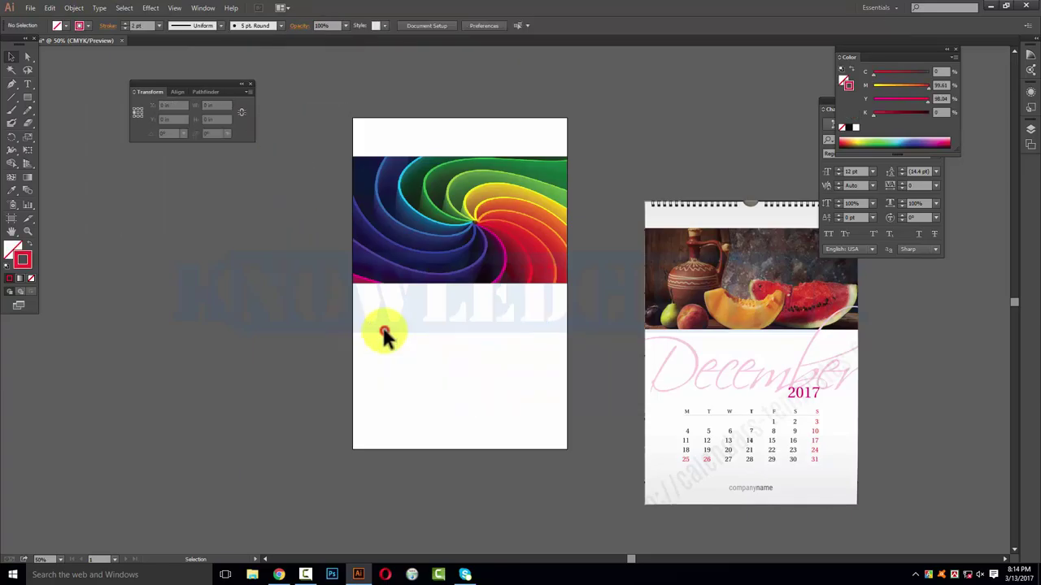
click(27, 84)
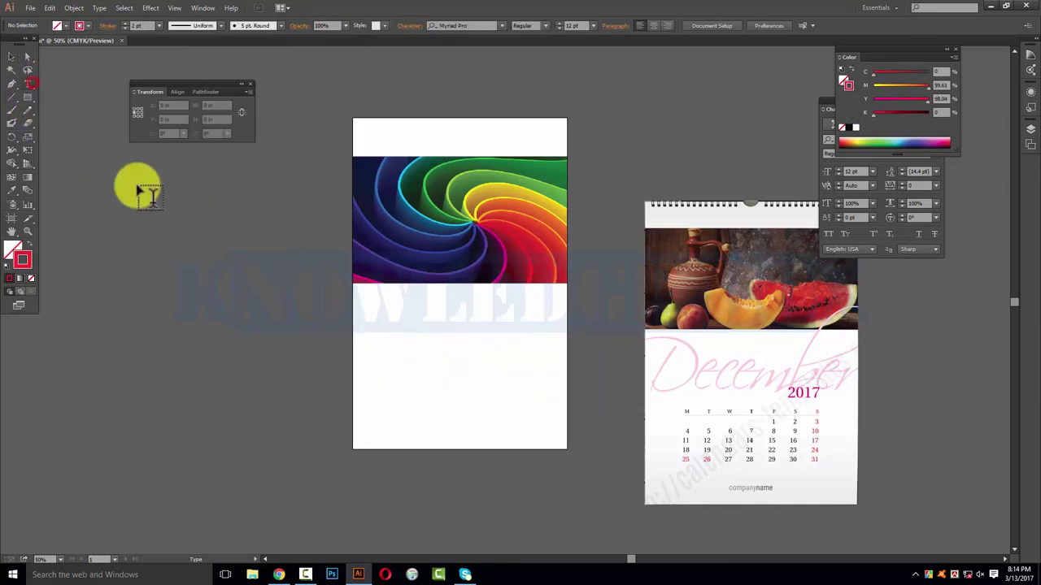
click(11, 57)
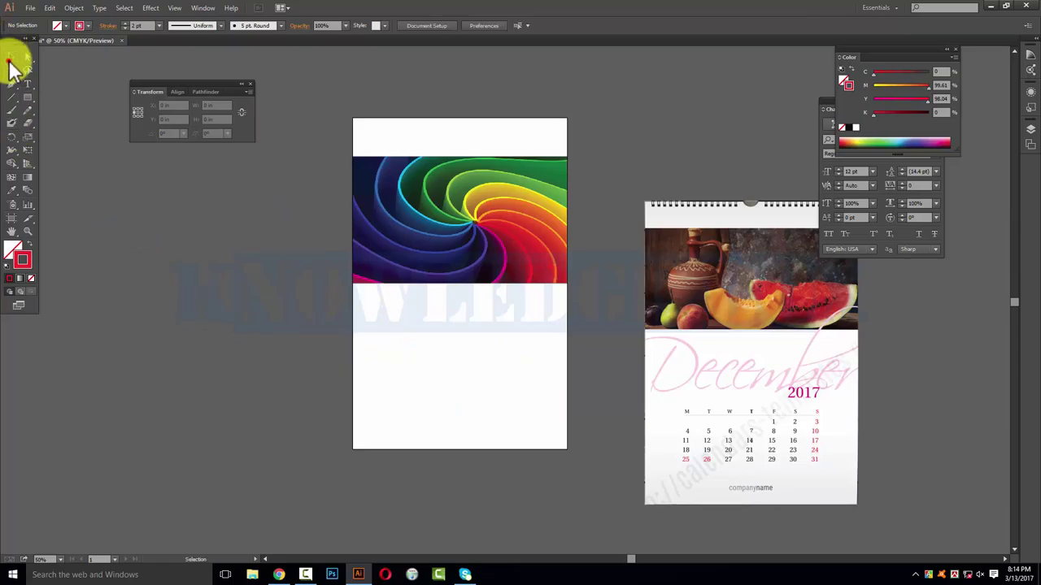
drag(284, 322, 505, 415)
click(28, 83)
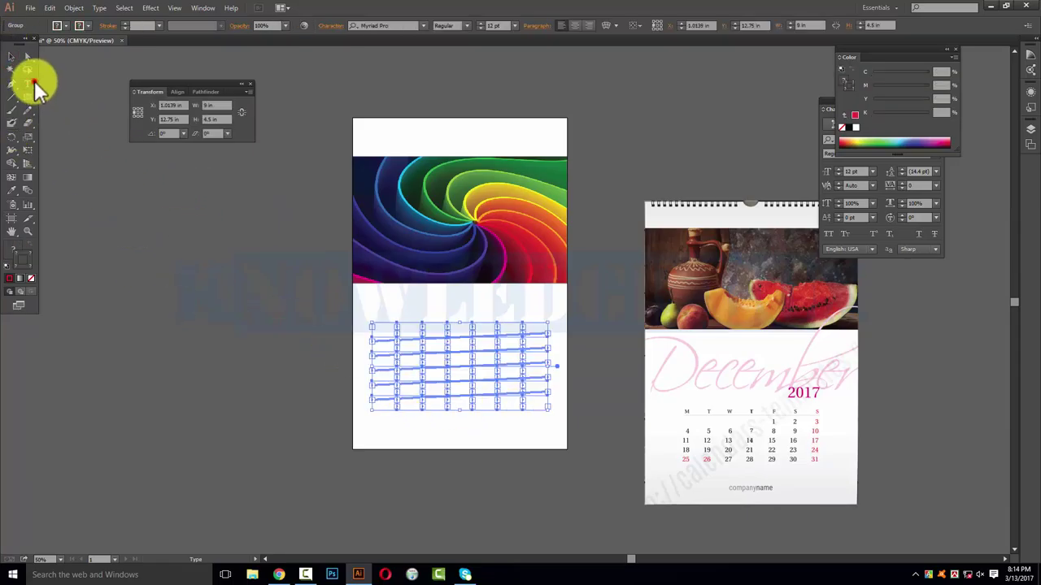
click(380, 328)
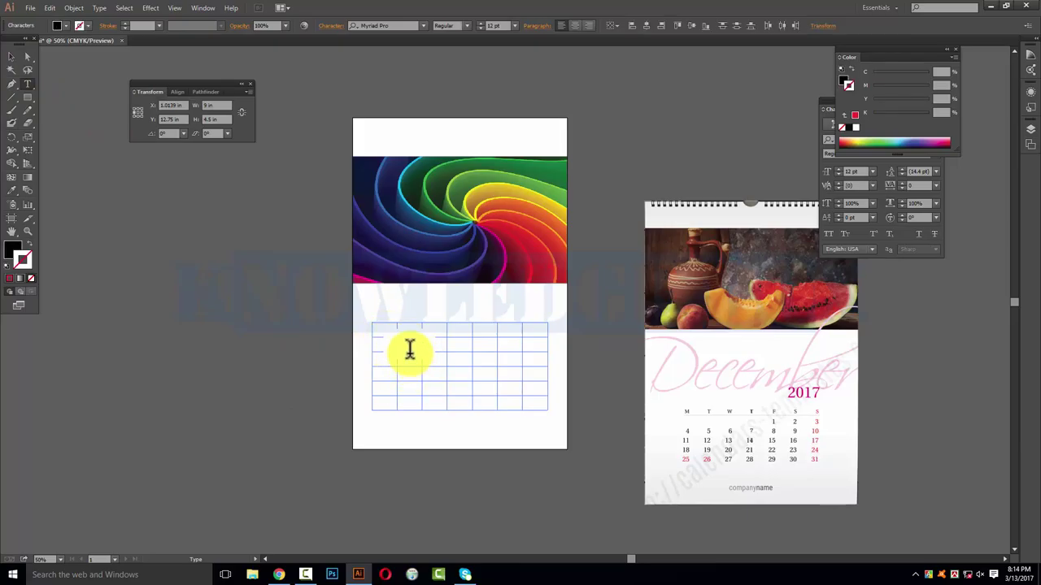
ctrl+click(376, 328)
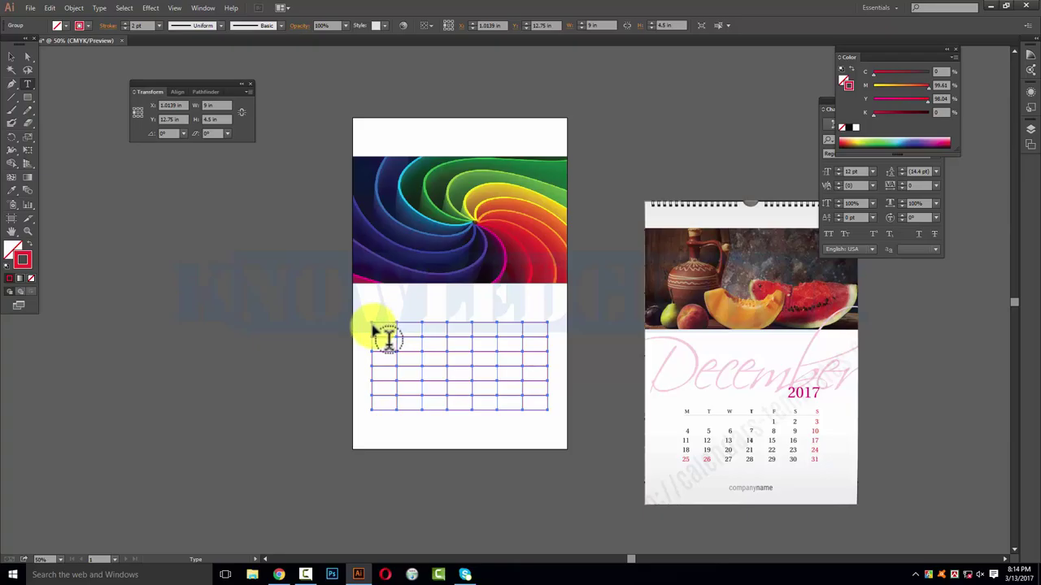
click(391, 325)
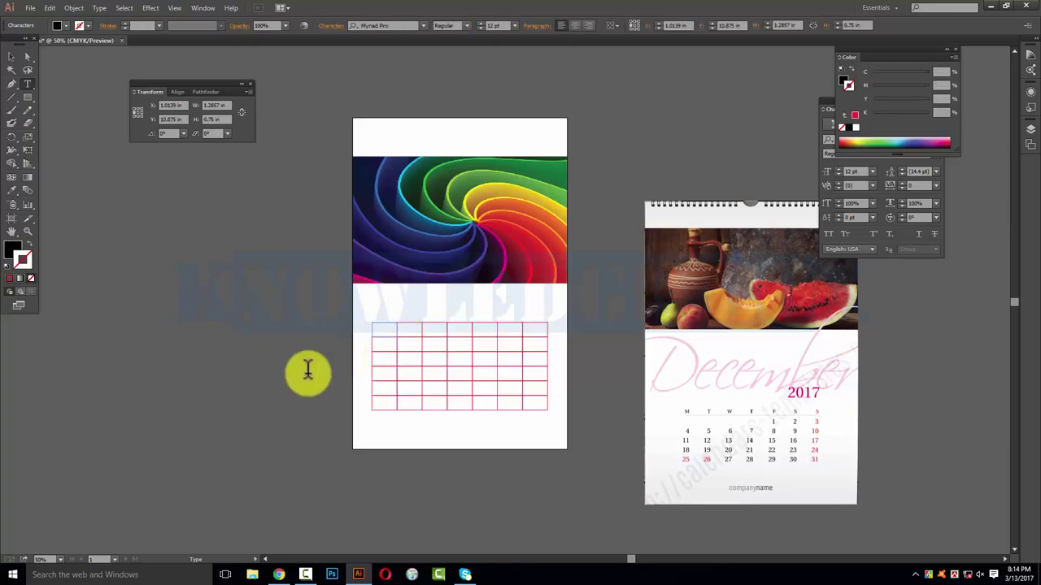
Undo, reselect the grid, and redo Threaded Text > Create with the cursor in the top-left cell.
key(Escape)
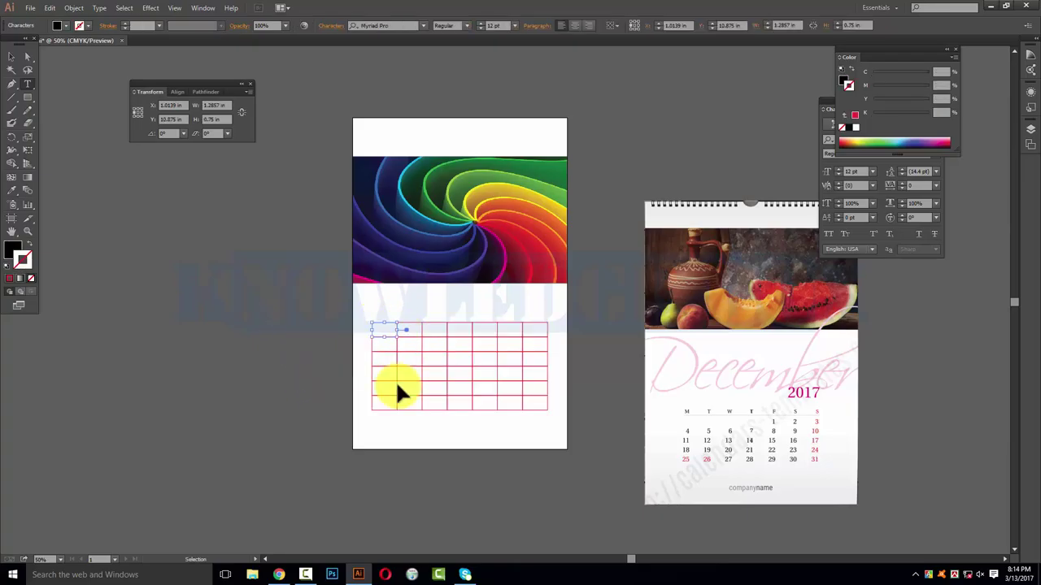
click(399, 390)
key(ctrl+z)
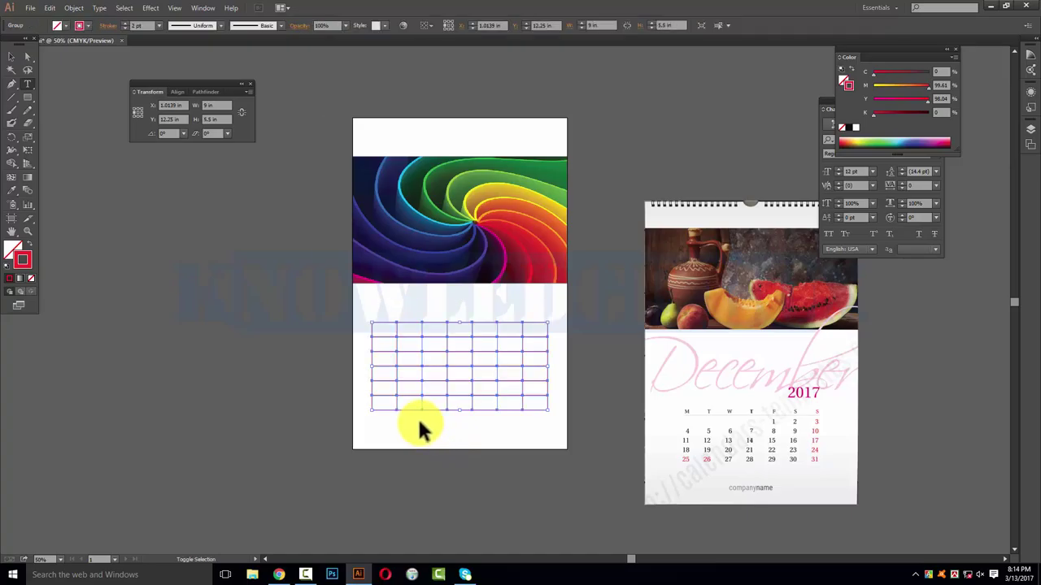
key(ctrl+z)
key(ctrl+a)
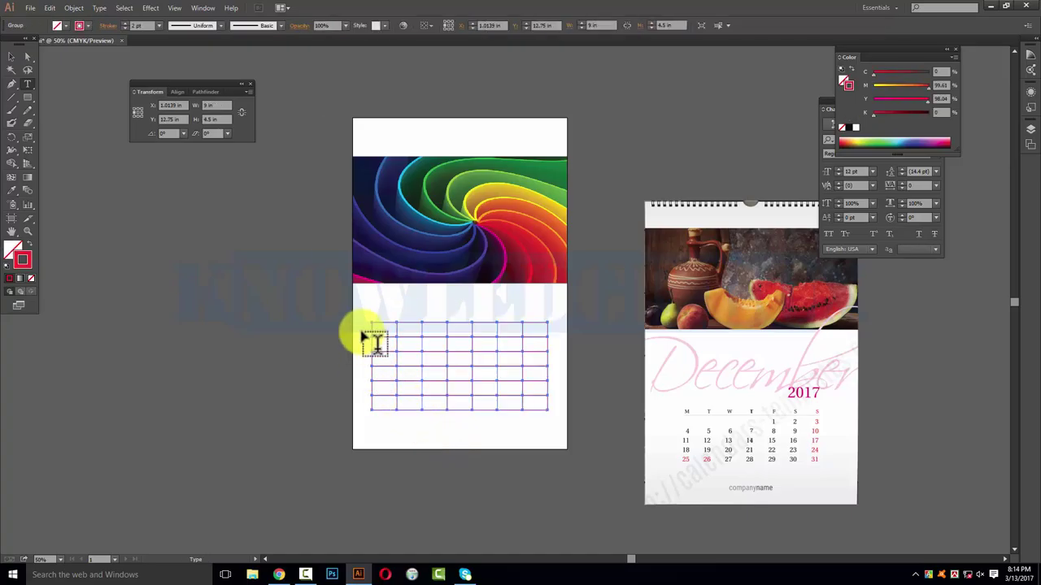
key(v)
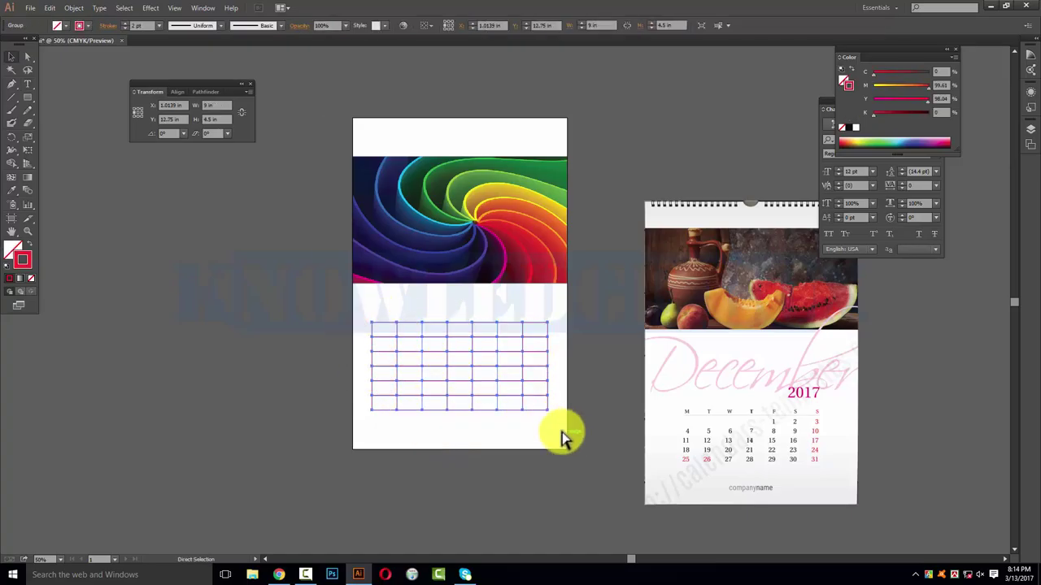
click(100, 7)
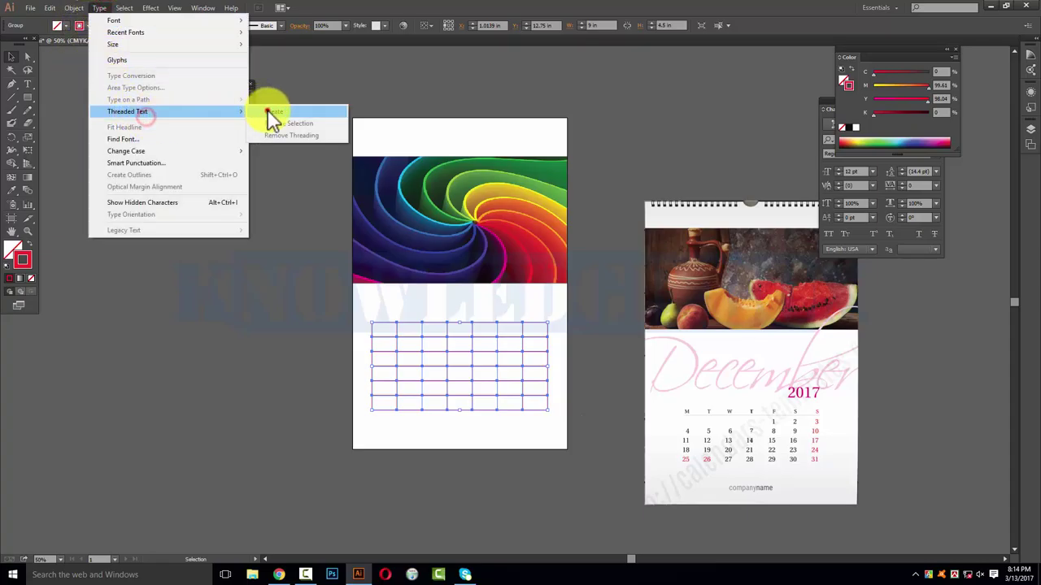
click(276, 112)
click(27, 84)
click(373, 325)
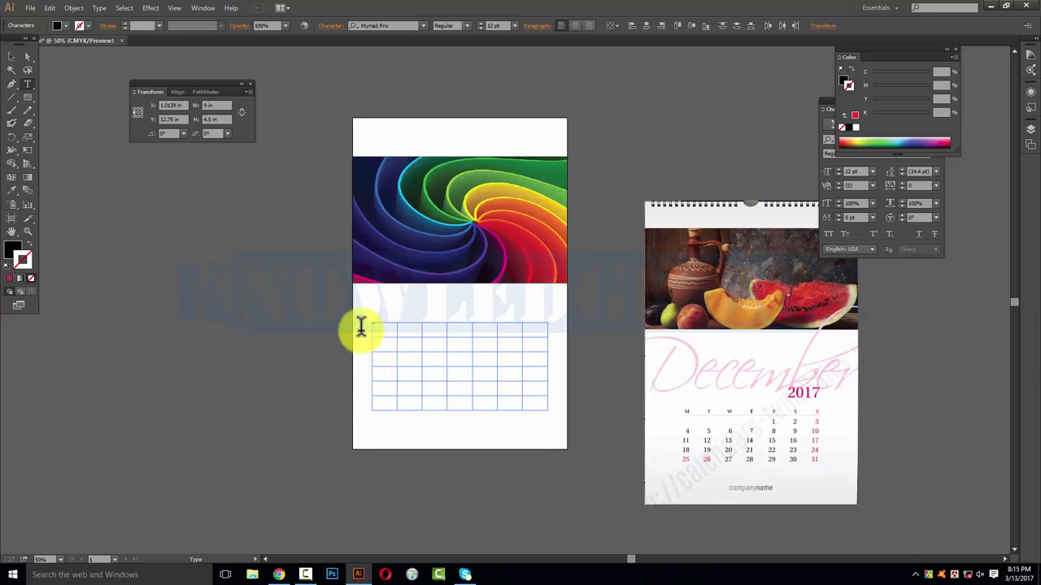
Place the Type tool insertion point in the grid's first cell.
click(11, 57)
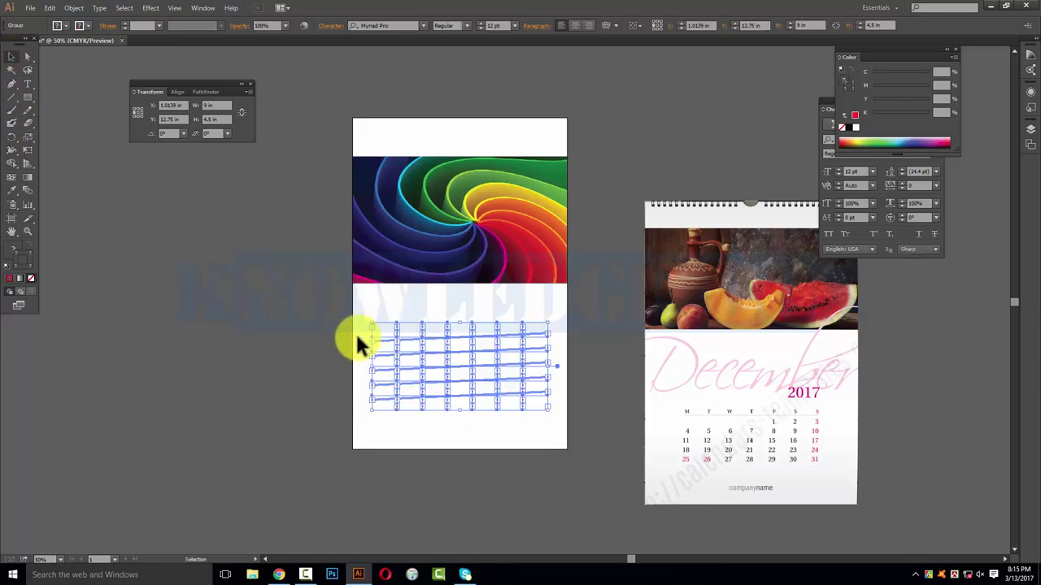
click(384, 335)
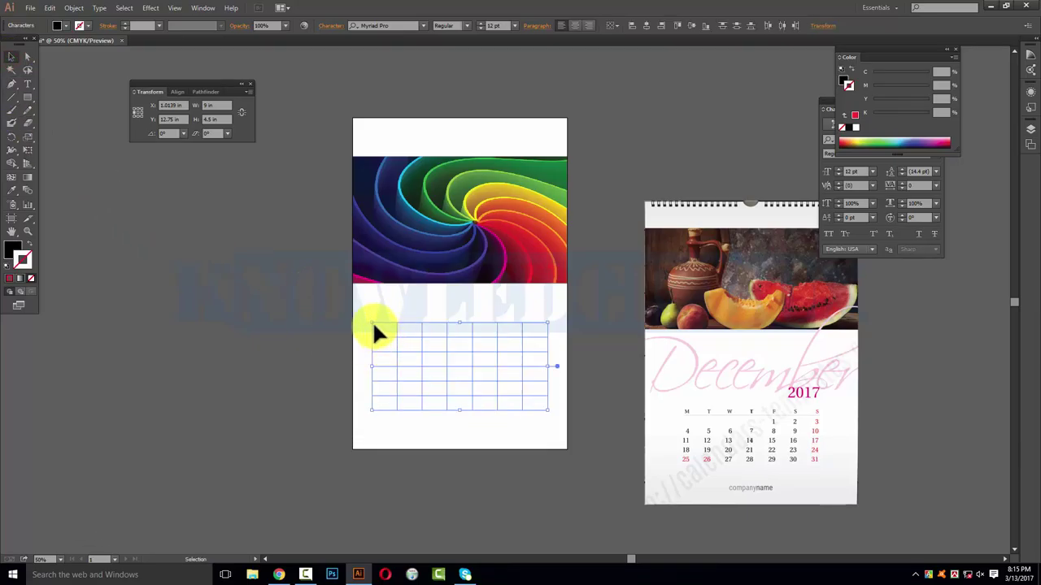
click(27, 84)
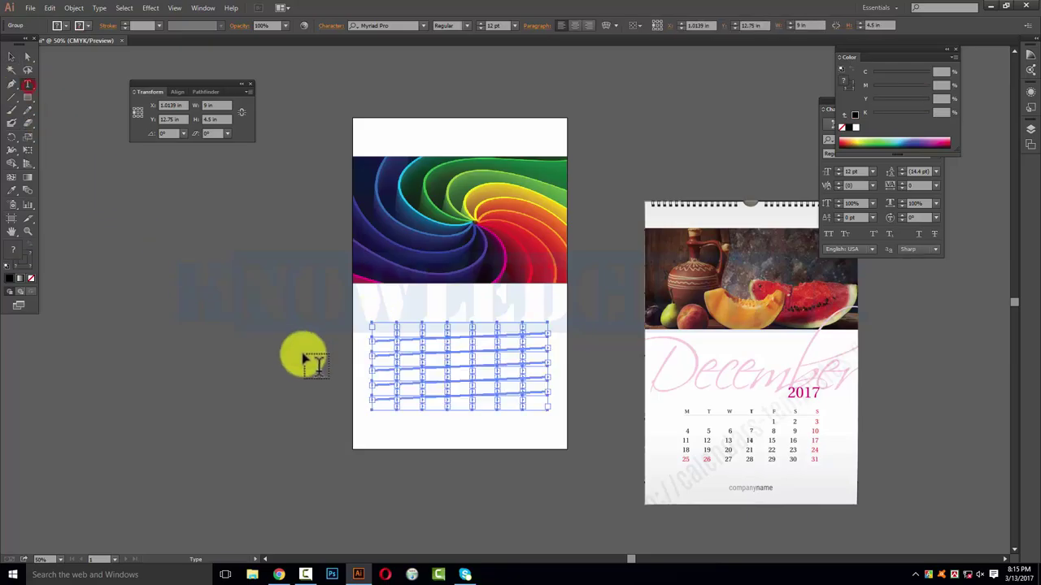
click(368, 326)
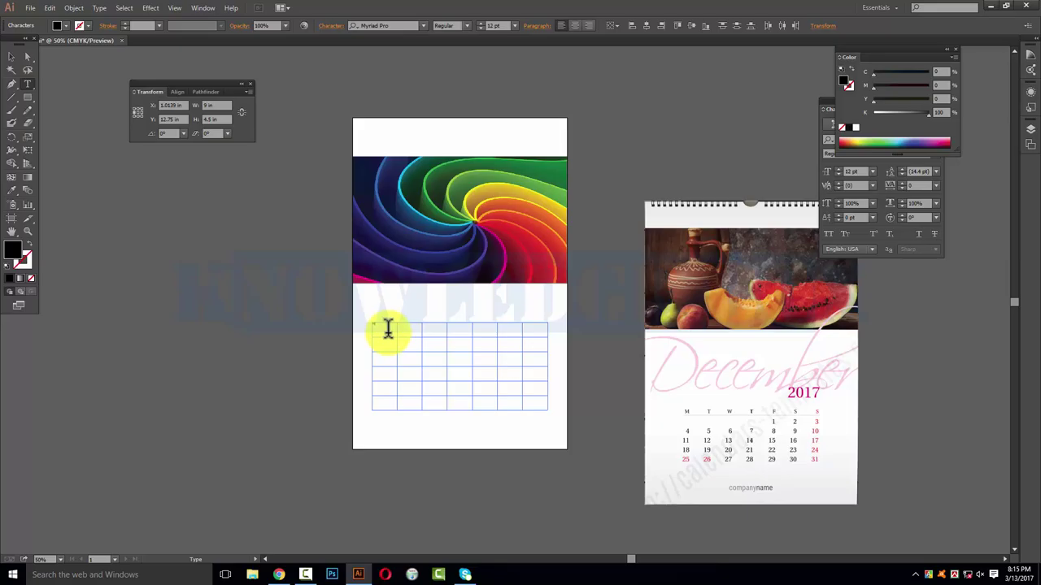
click(383, 328)
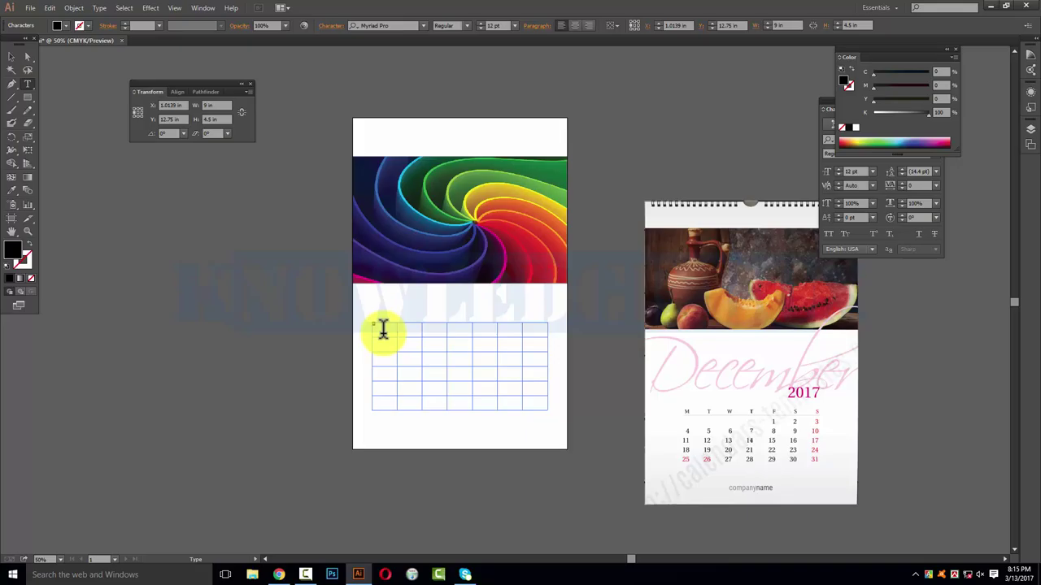
key(Escape)
Set the first cell's text to 48 pt, type a capital M, and select it.
key(ctrl+shift+period)
key(ctrl+shift+period)
key(ctrl+shift+period)
key(ctrl+shift+comma)
key(ctrl+shift+comma)
key(ctrl+shift+comma)
key(BackSpace)
key(Escape)
key(ctrl+z)
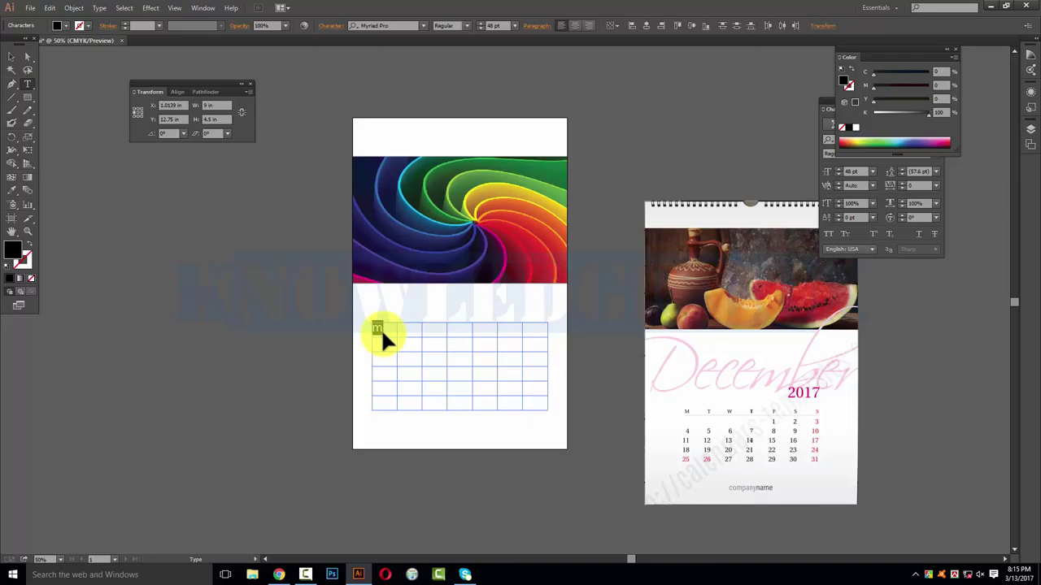
text(M)
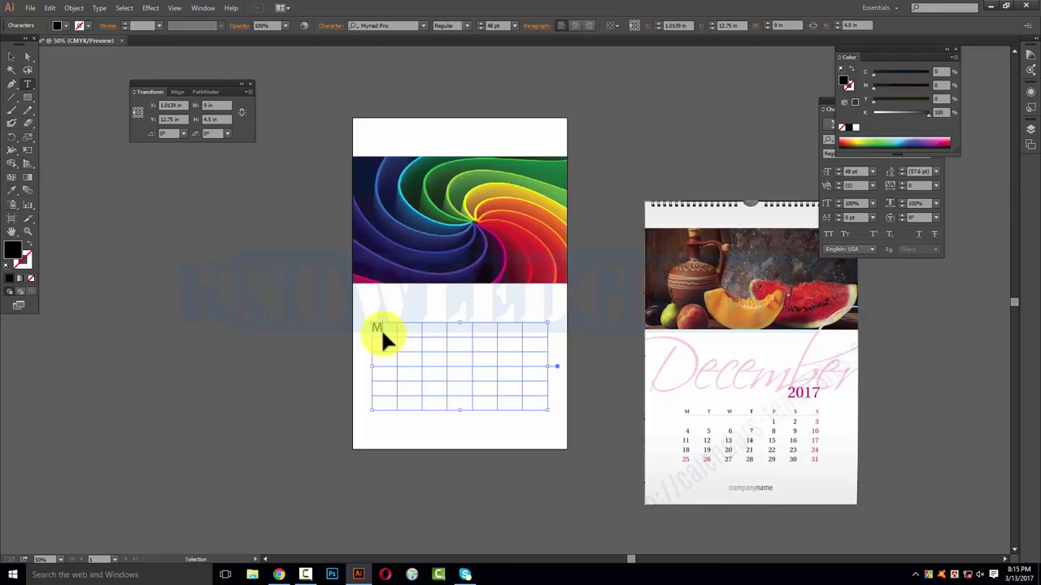
ctrl+click(380, 330)
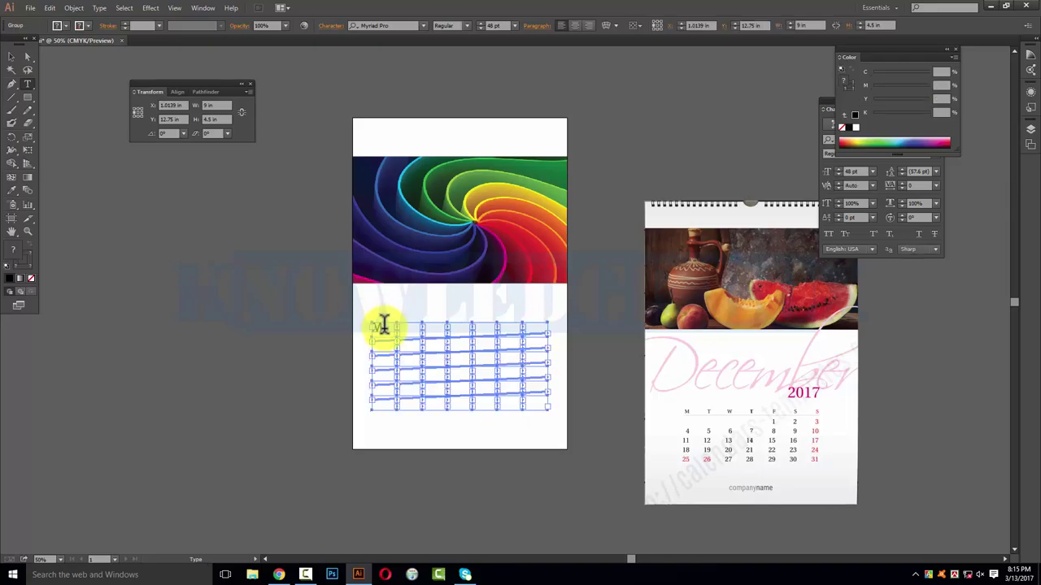
key(Escape)
click(377, 325)
double_click(377, 326)
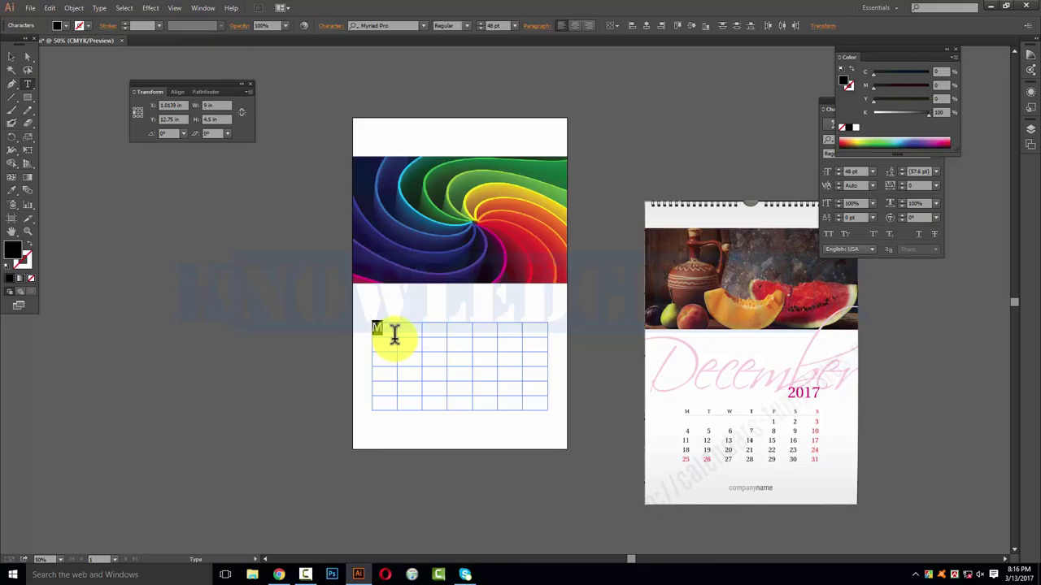
key(ctrl+t)
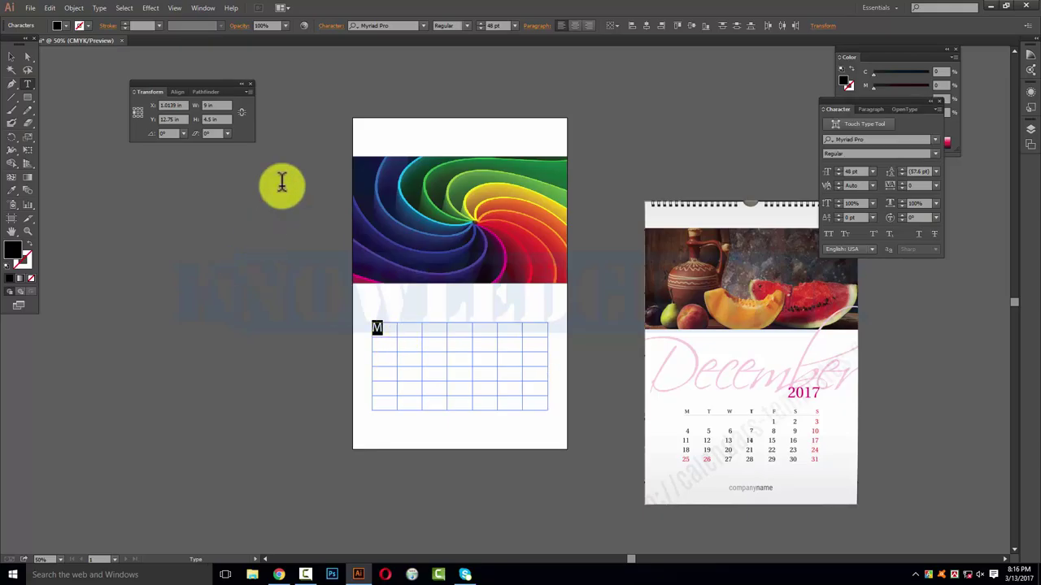
Center-align the M in its cell and give it a −7 pt baseline shift.
click(874, 109)
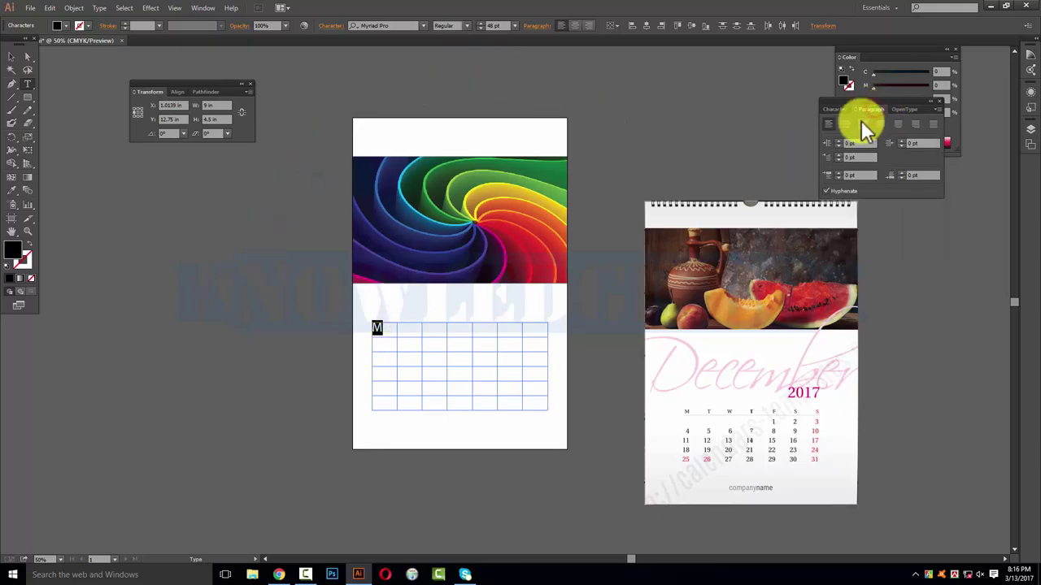
click(851, 122)
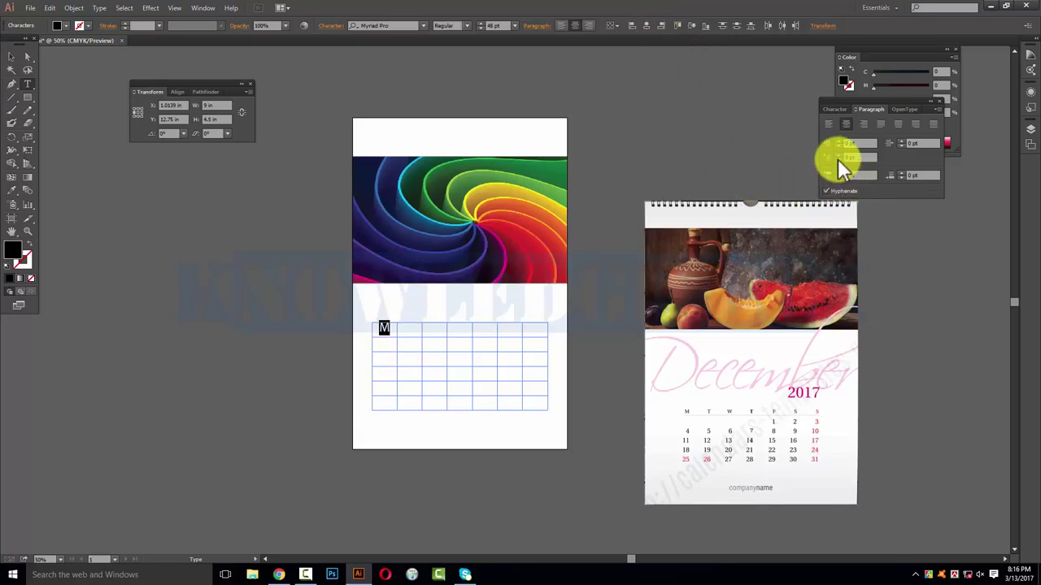
click(835, 108)
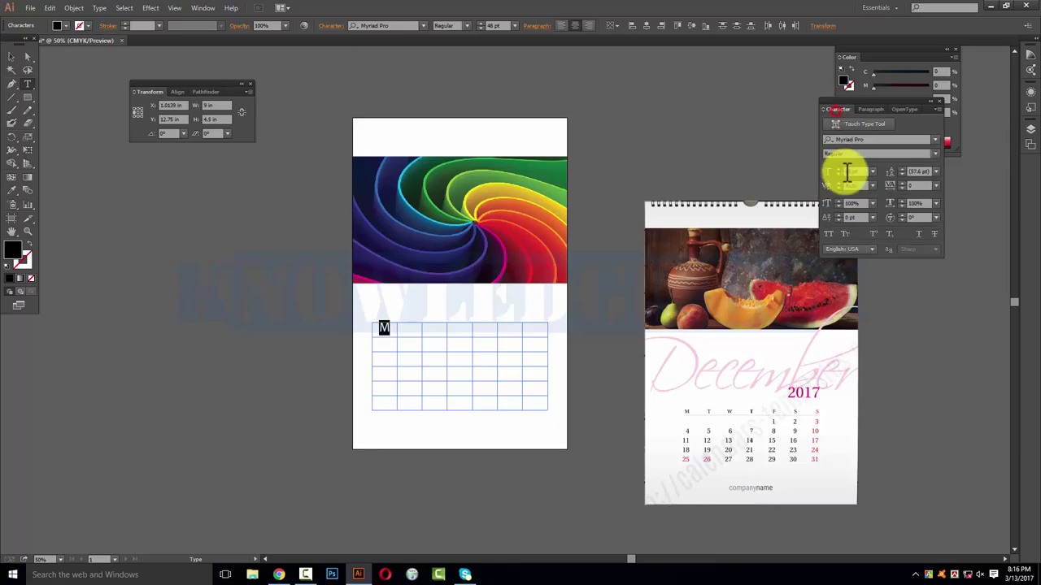
click(838, 222)
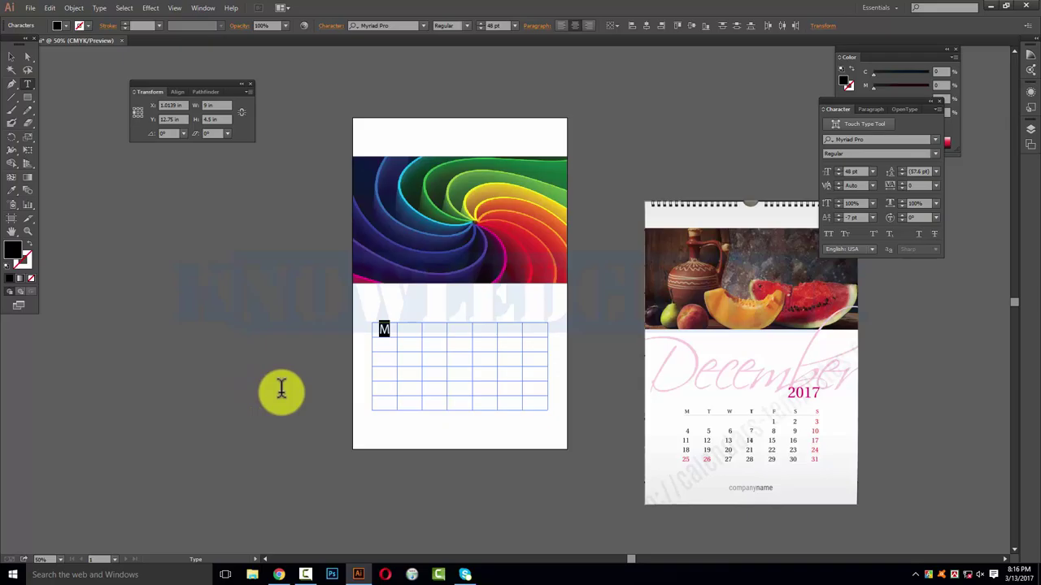
key(BackSpace)
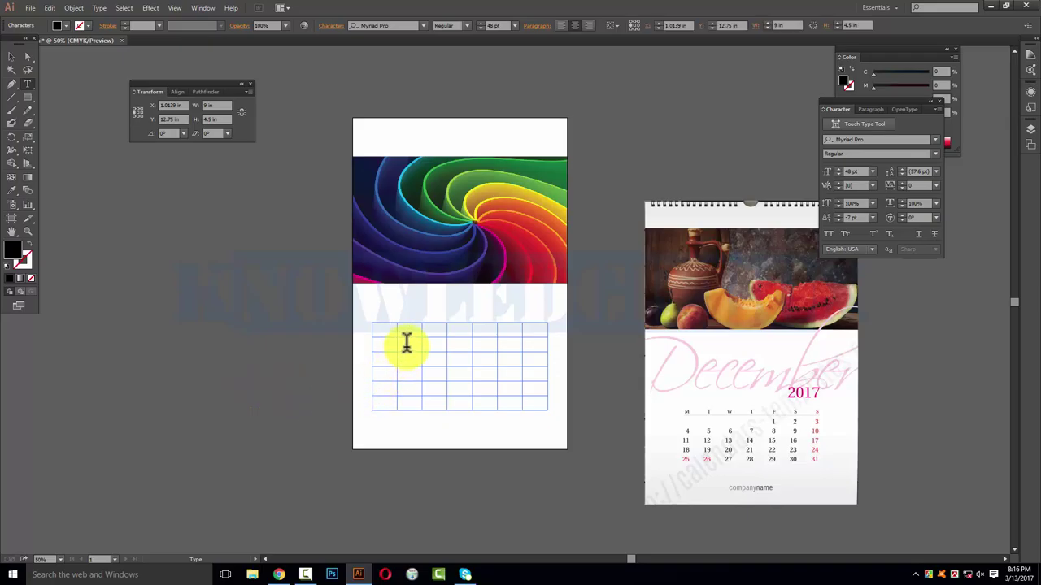
Re-enter the M in the first cell, removing the duplicate.
click(400, 347)
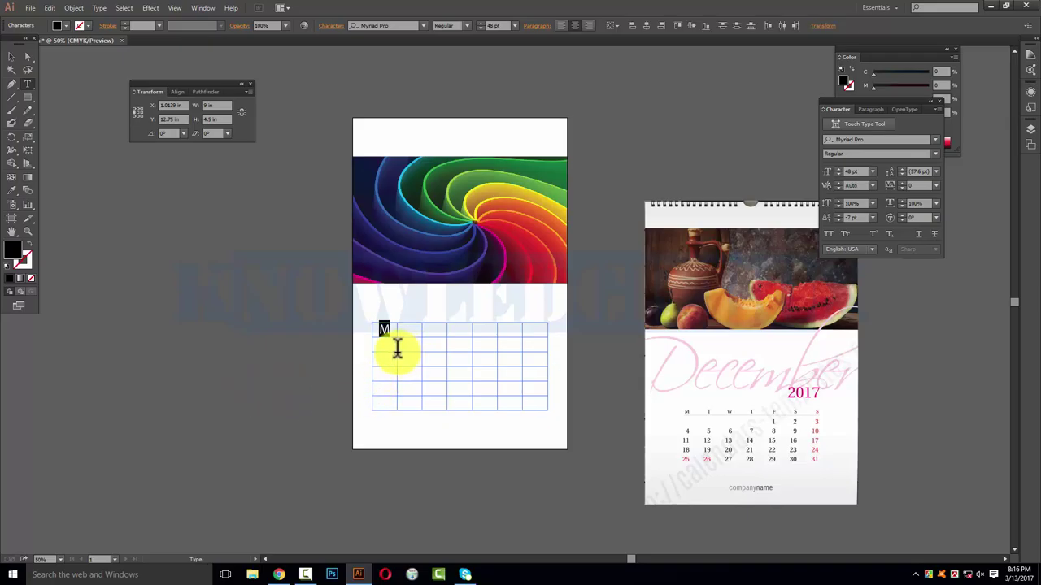
text(M)
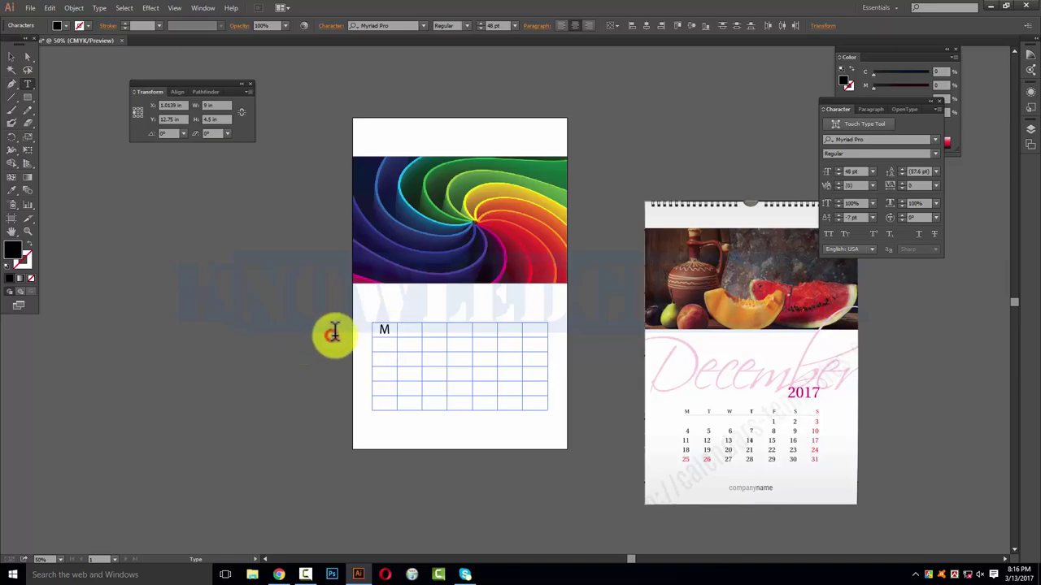
key(ctrl+z)
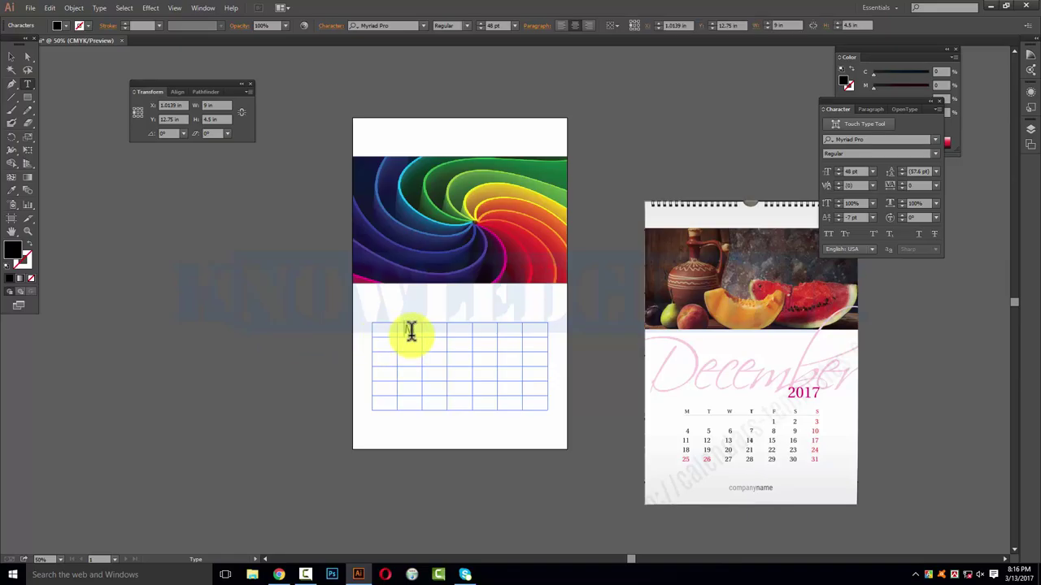
click(409, 334)
text(M)
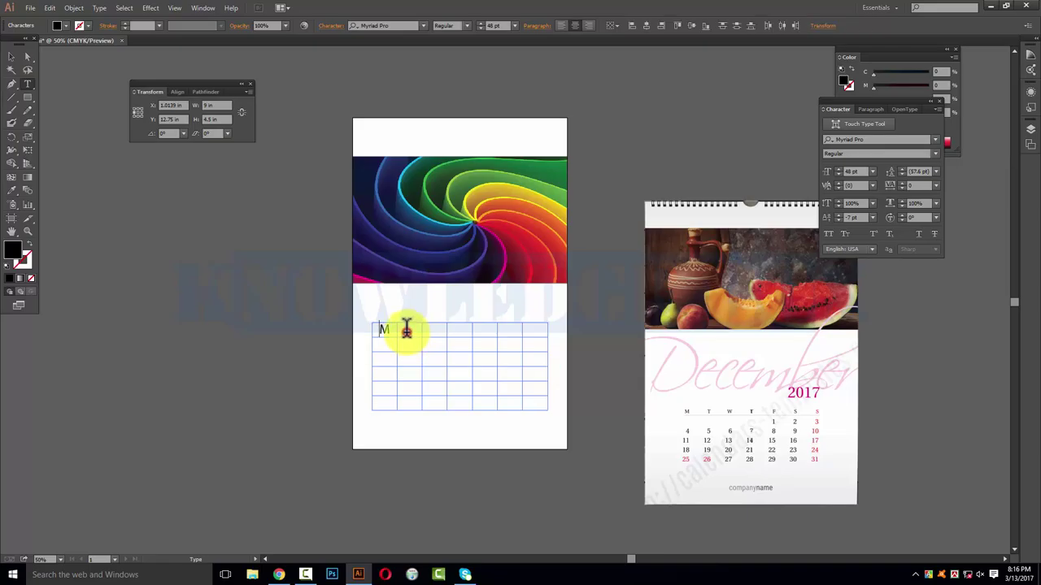
key(Escape)
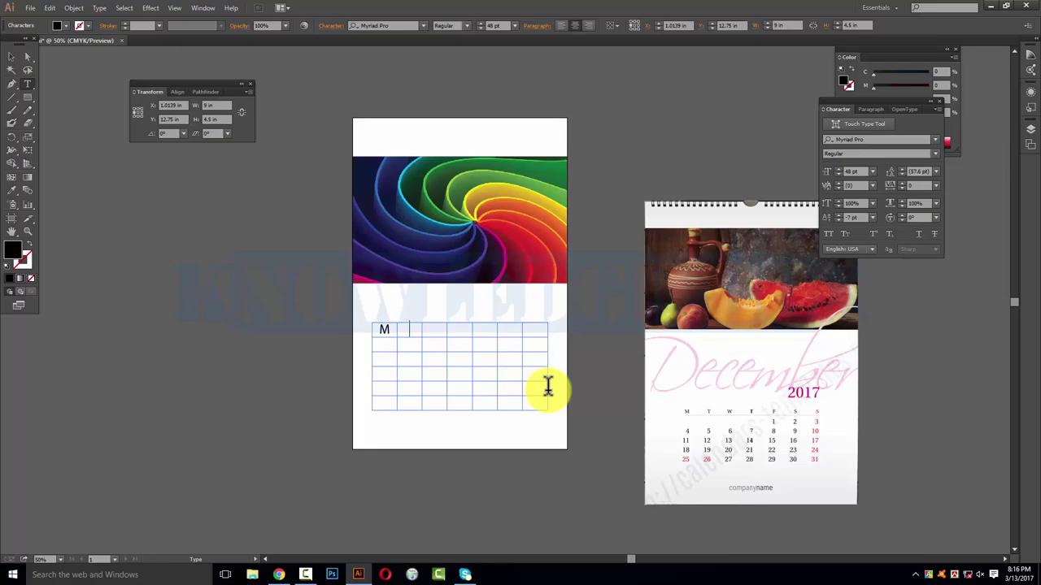
Type T W T F S S into the remaining top-row cells, tabbing between them.
text(T )
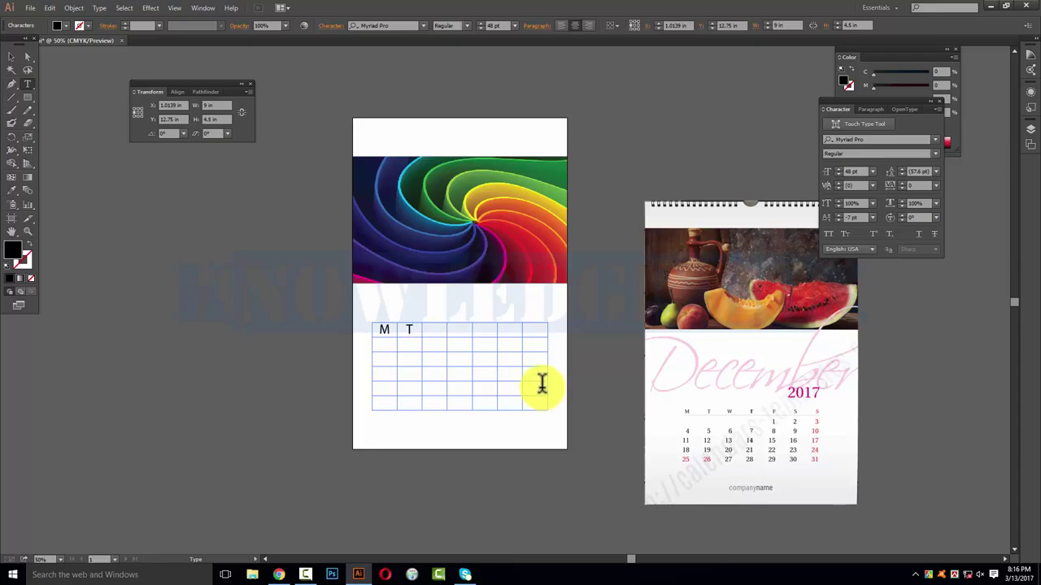
text(W)
key(Tab)
text(t)
key(BackSpace)
text(T )
text(F )
text(S)
key(Tab)
text(S)
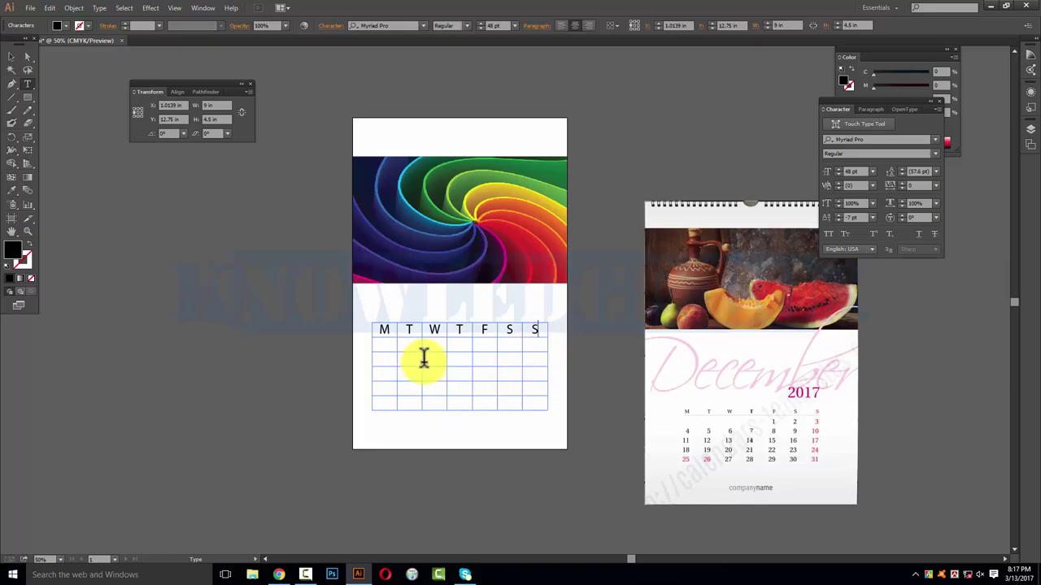
Skip the empty first-week cells and enter dates 1 through 10, starting with 1 under F.
key(Return)
key(Tab)
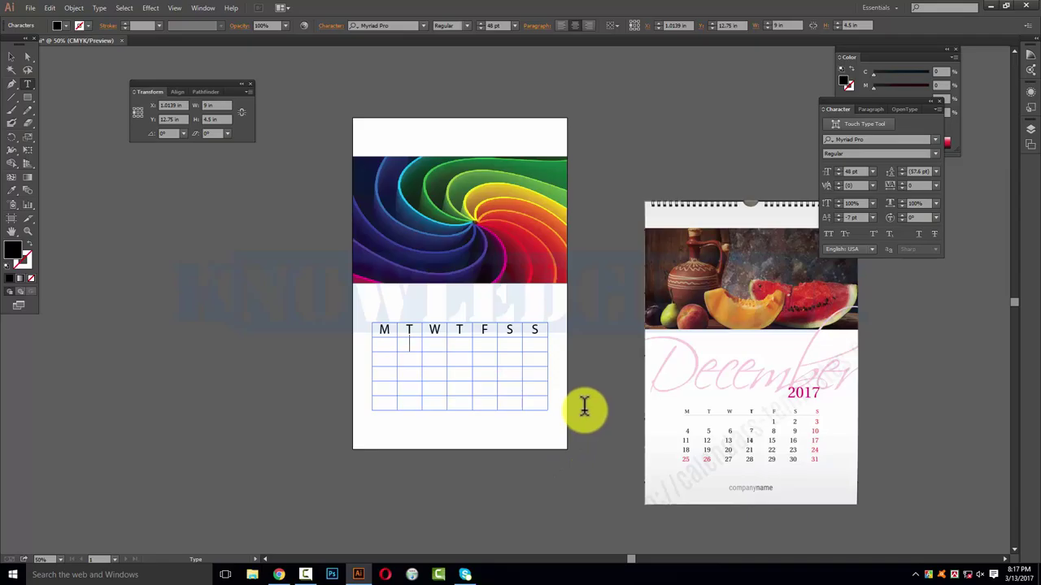
key(Tab)
key(Tab)
text(1)
text(1)
text(2)
key(Tab)
text(5	6	7	8)
key(Tab)
text(9 10)
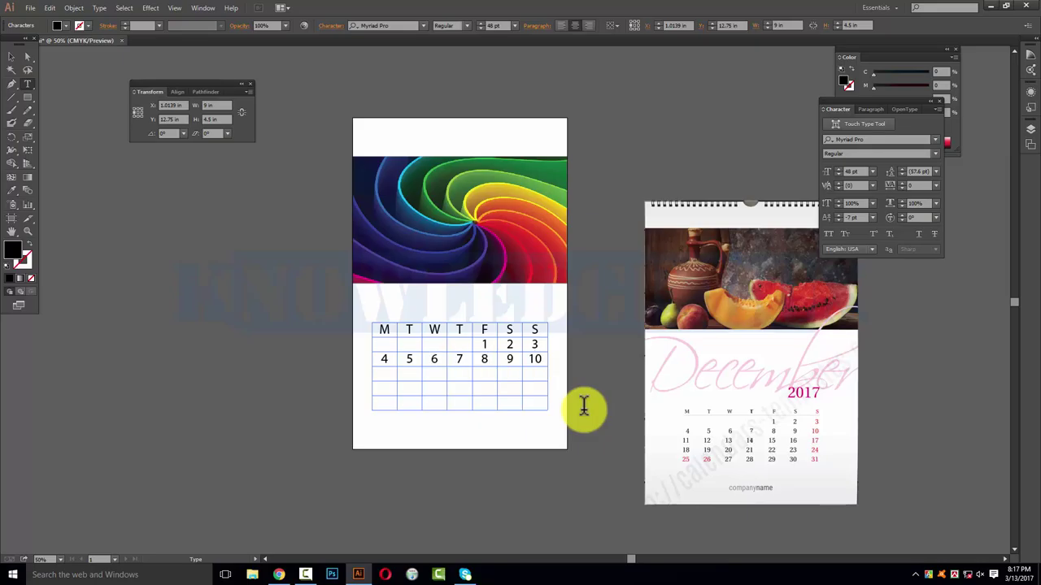
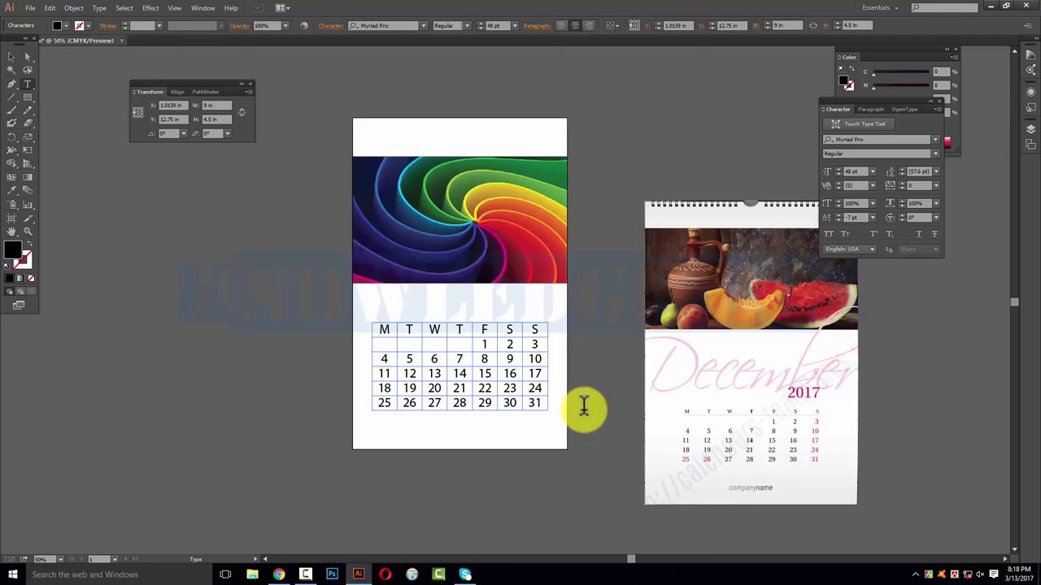
Select all the calendar's weekday letters and dates and set the font to Arial Regular.
scroll(584, 407, up, 1)
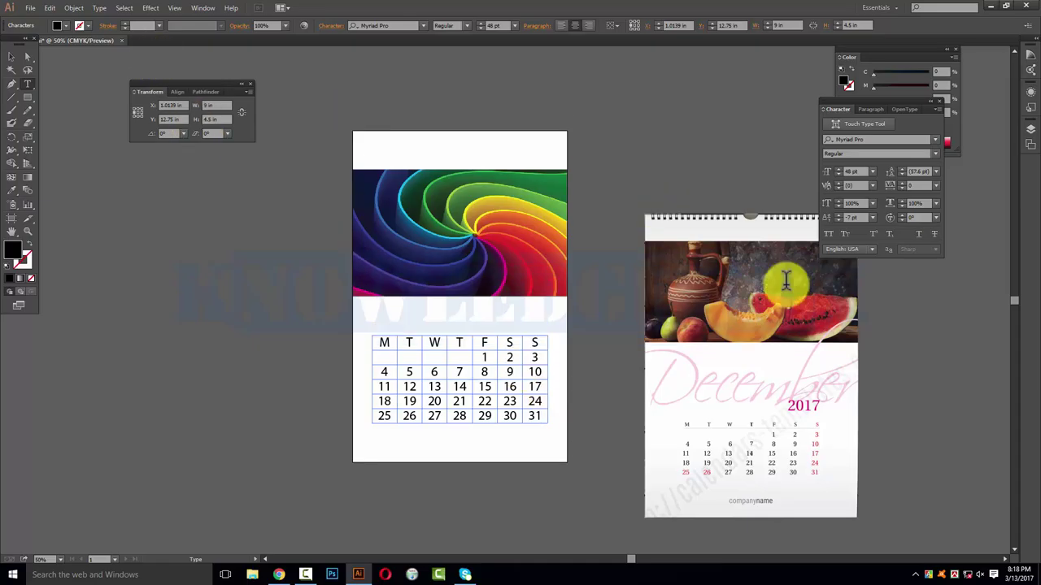
click(382, 335)
key(ctrl+a)
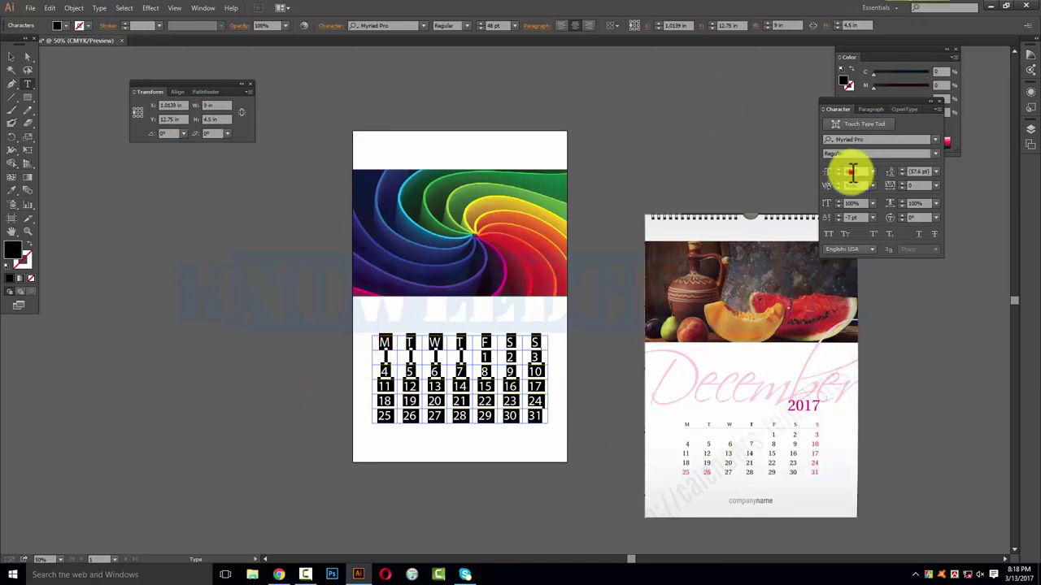
click(850, 140)
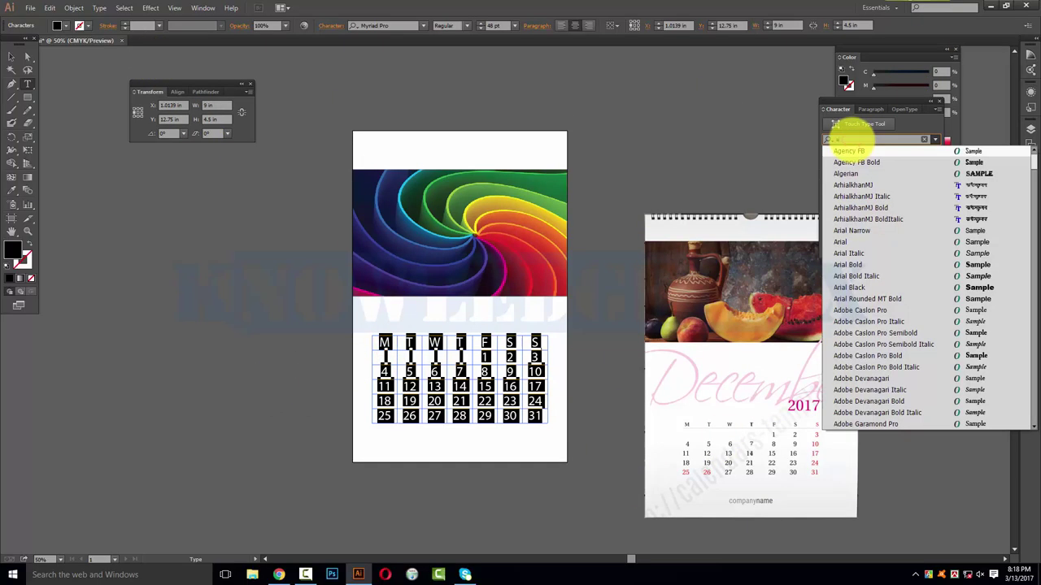
text(arial)
key(Return)
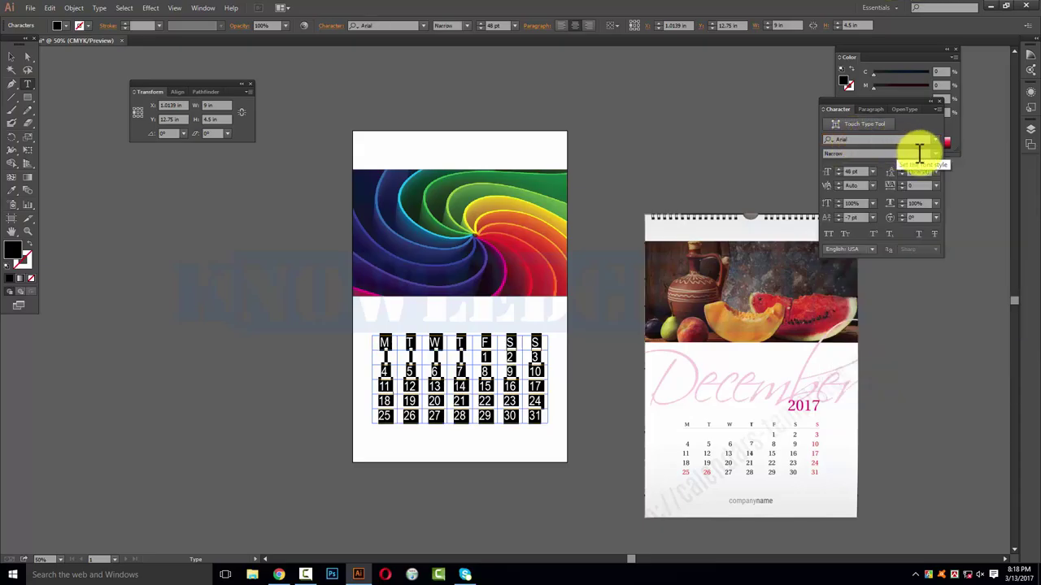
click(936, 154)
click(864, 178)
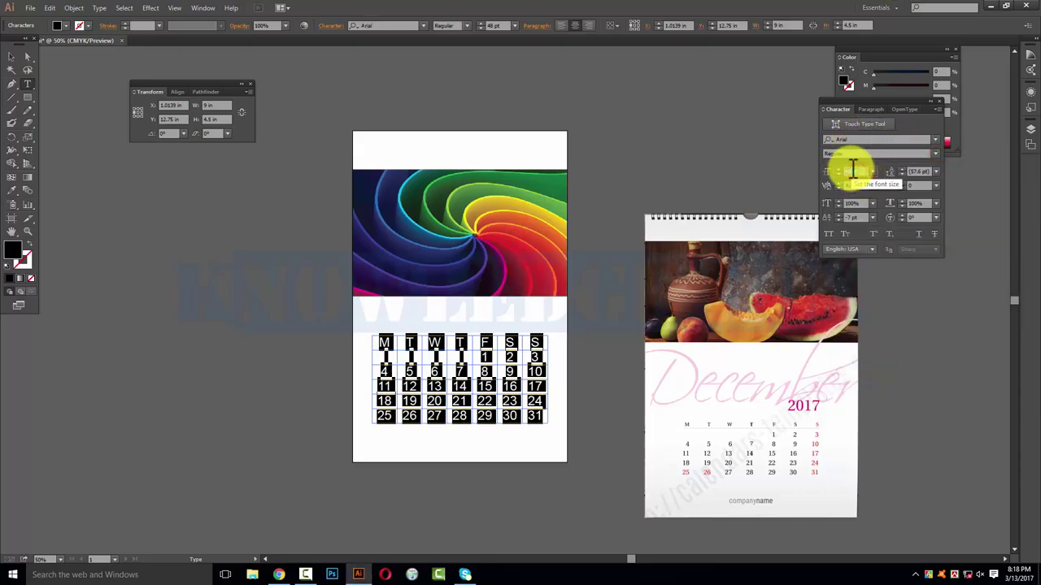
Set the calendar text size to 22 pt.
text(18)
key(Return)
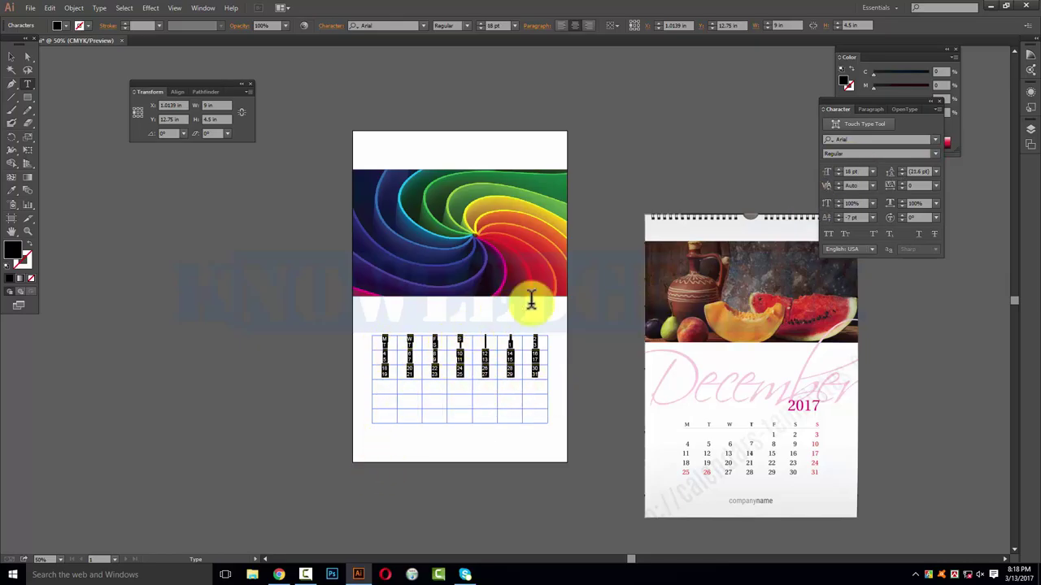
click(858, 171)
text(12)
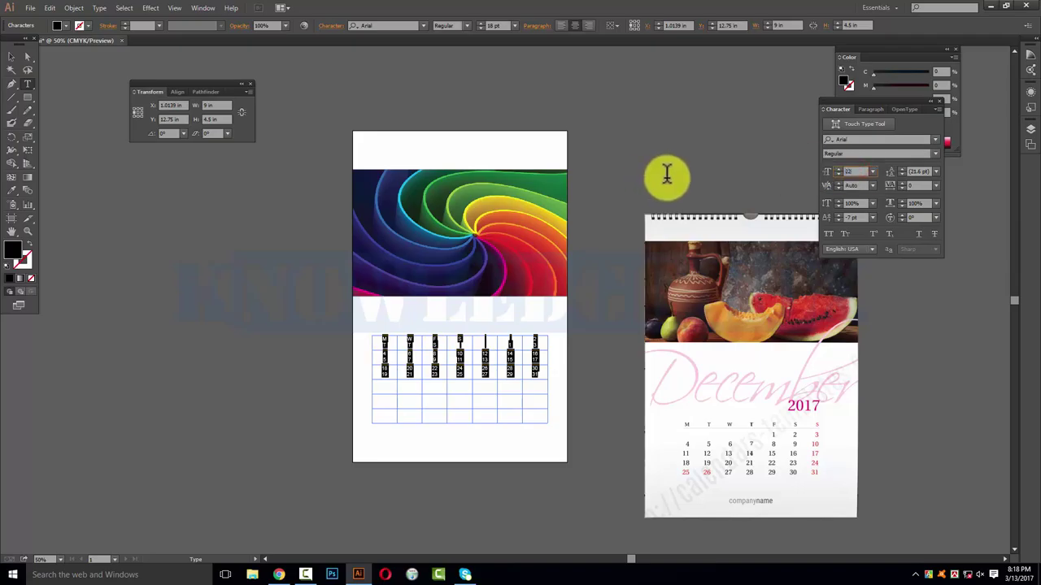
key(Return)
Zoom in on the calendar grid and deselect the text.
key(ctrl+1)
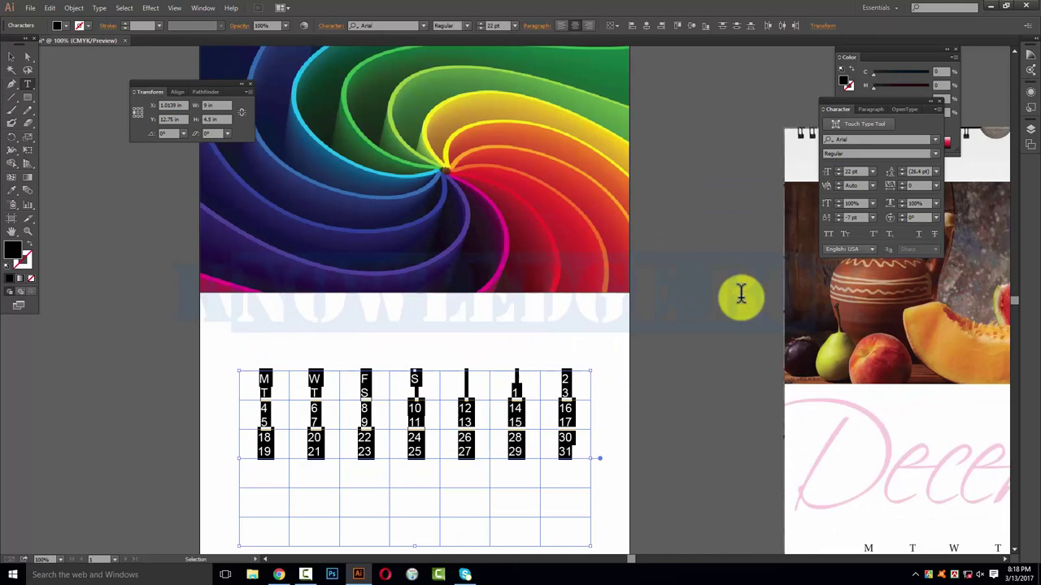
scroll(700, 301, down, 3)
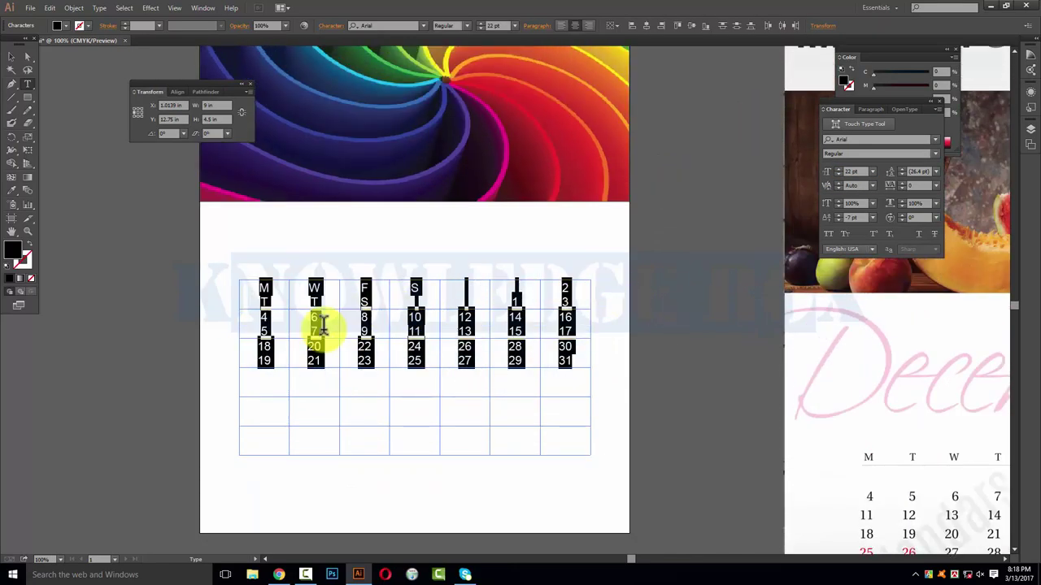
click(360, 329)
key(Escape)
click(711, 419)
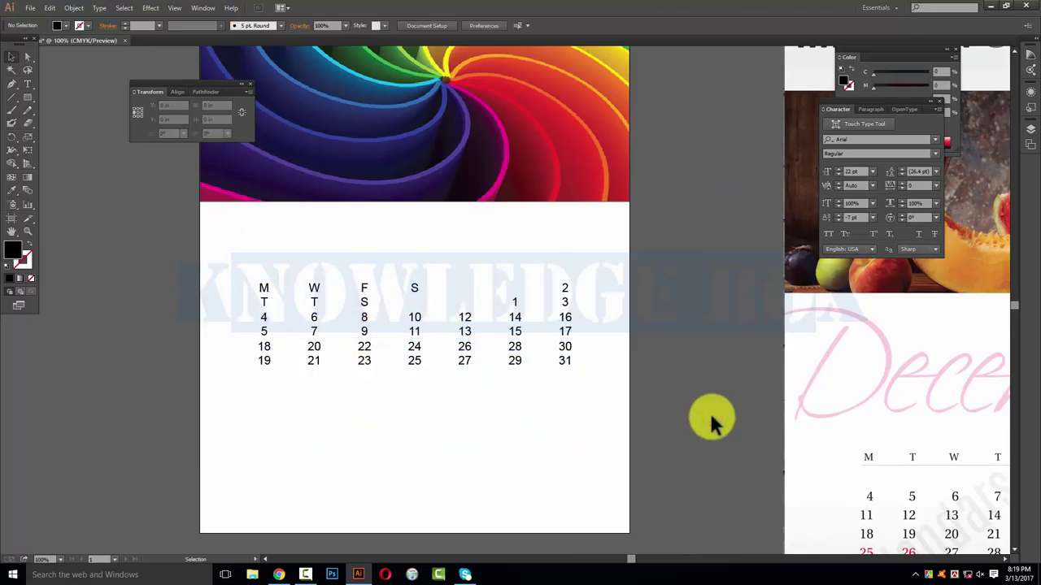
Give the calendar text a -20 pt baseline shift and 36 pt leading.
click(265, 291)
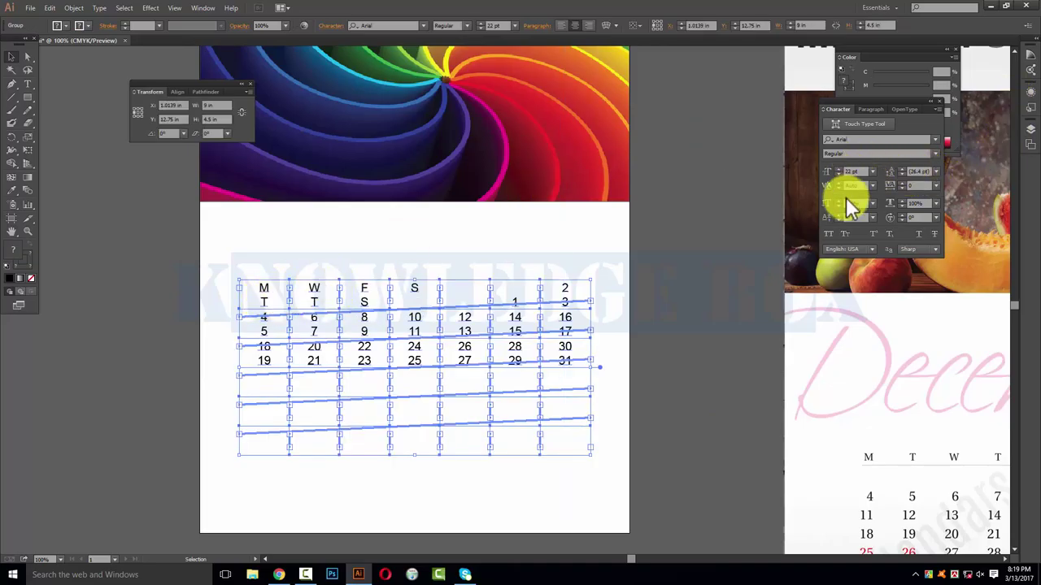
click(840, 220)
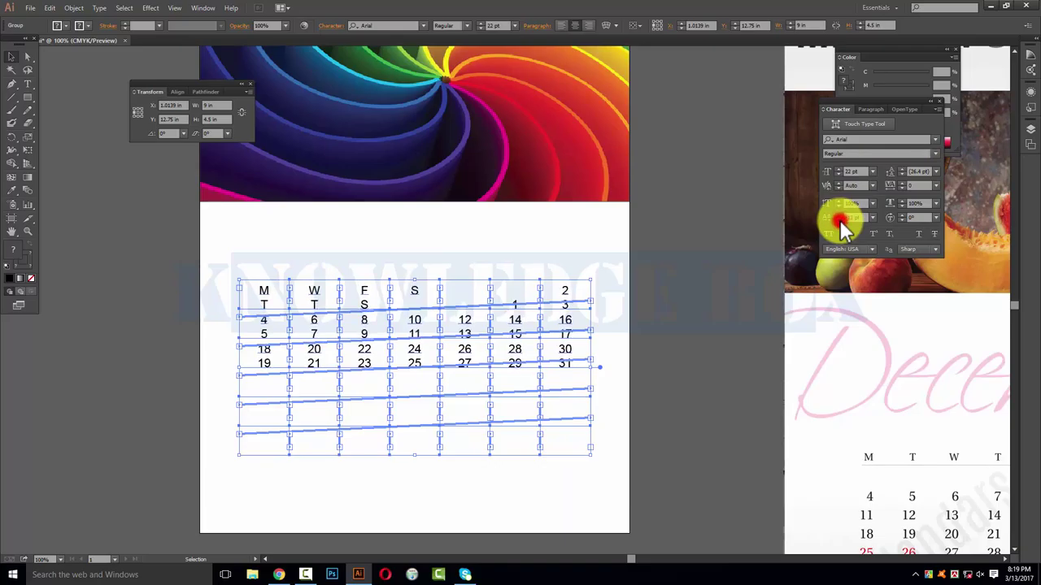
click(900, 167)
text(36)
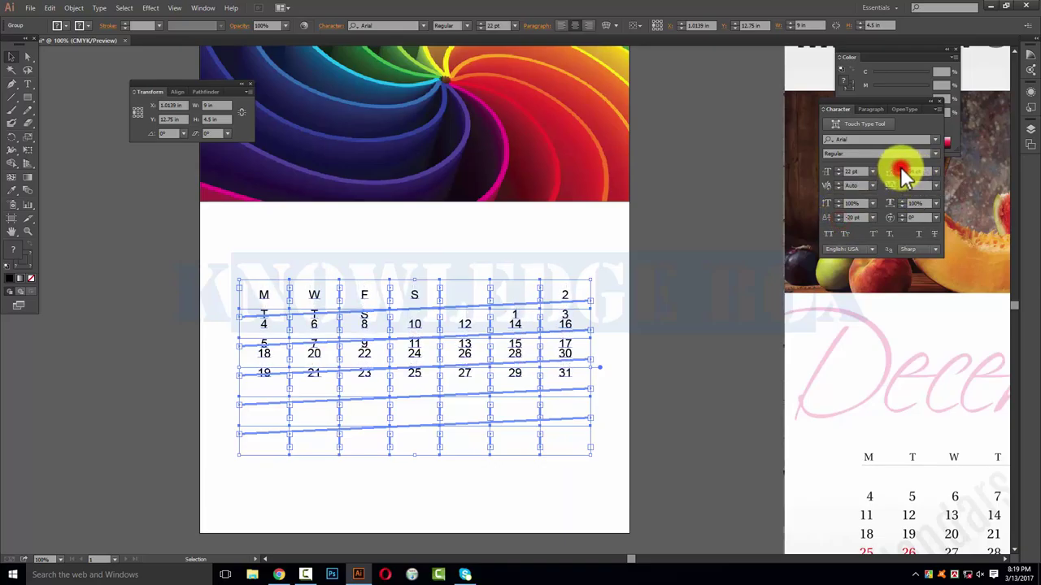
key(Return)
click(716, 362)
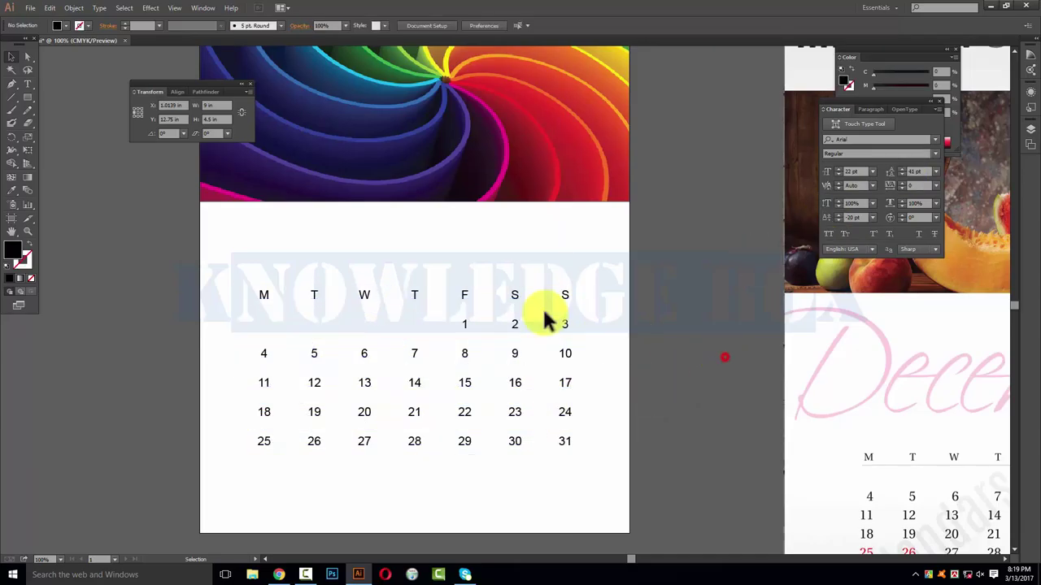
drag(170, 249, 702, 461)
click(703, 461)
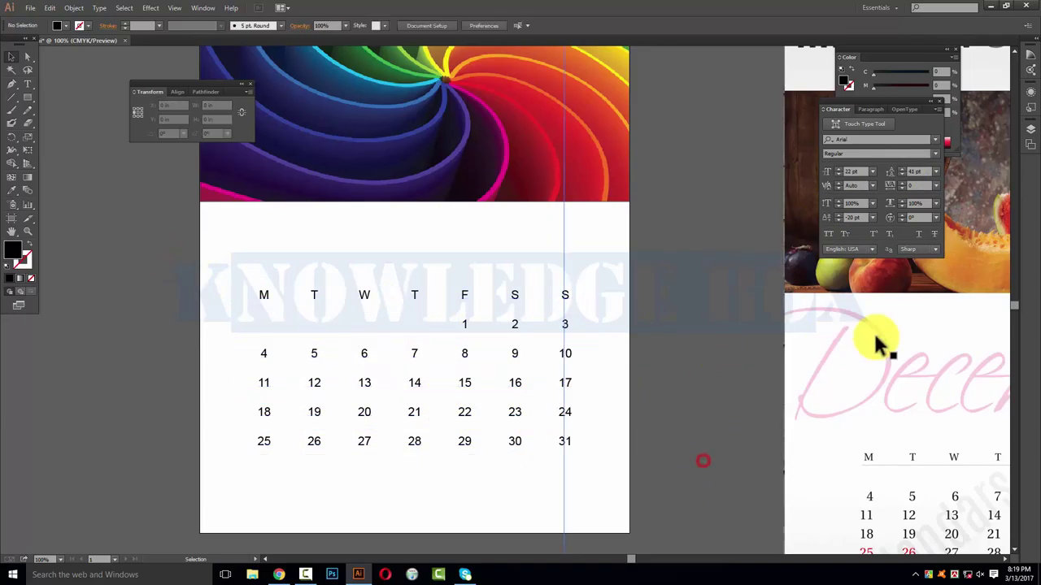
Draw a 1 pt black line beneath the weekday header row, then zoom out.
click(13, 97)
click(33, 258)
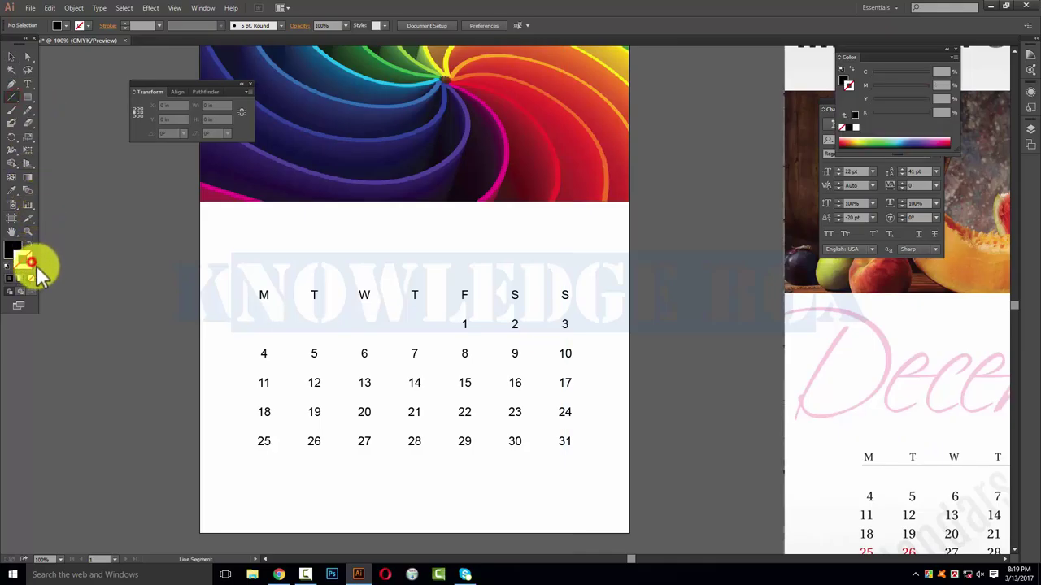
click(850, 130)
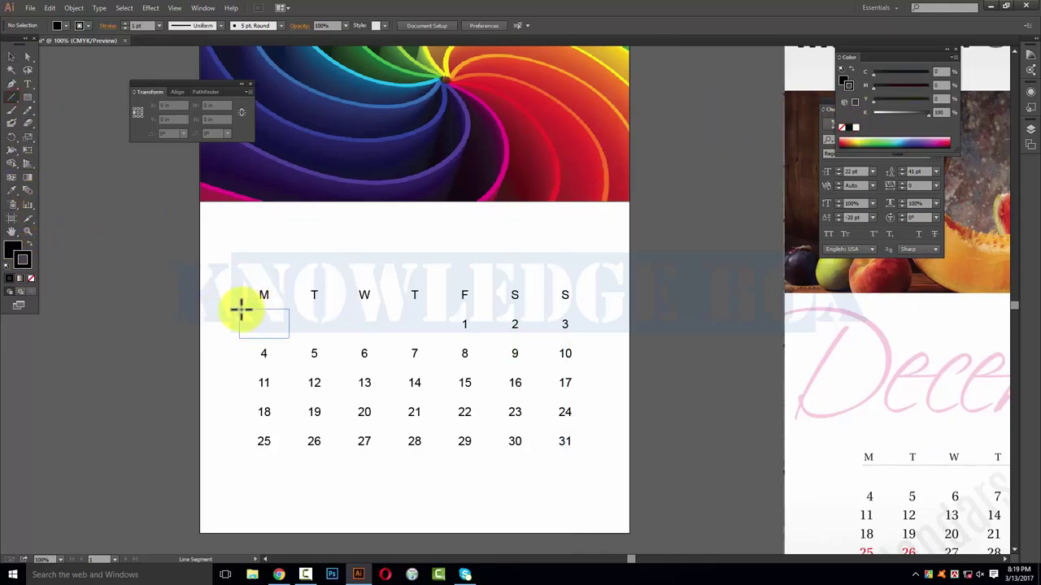
drag(259, 307, 570, 309)
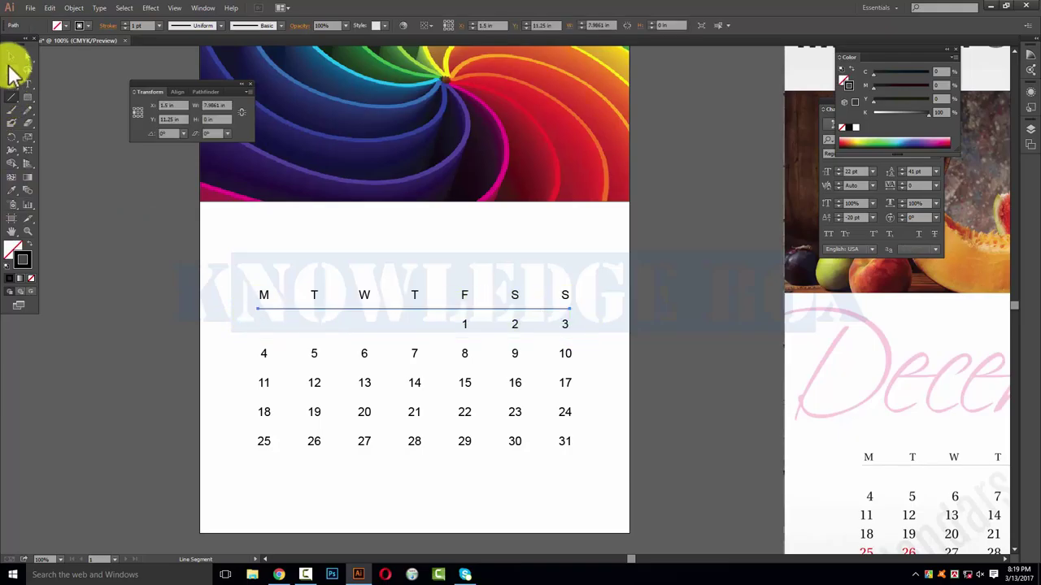
click(12, 57)
click(709, 358)
ctrl+alt+click(646, 321)
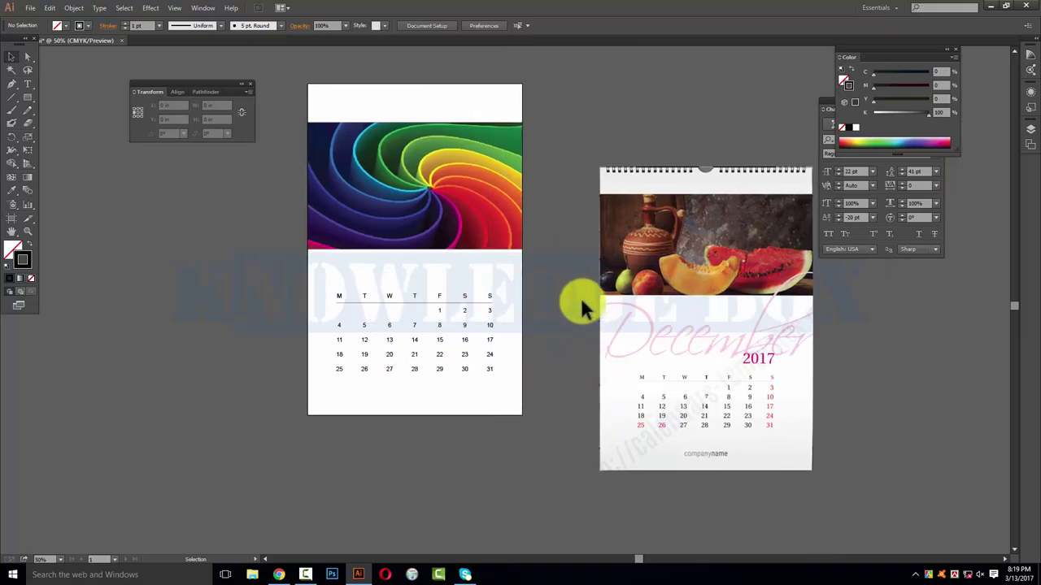
click(804, 338)
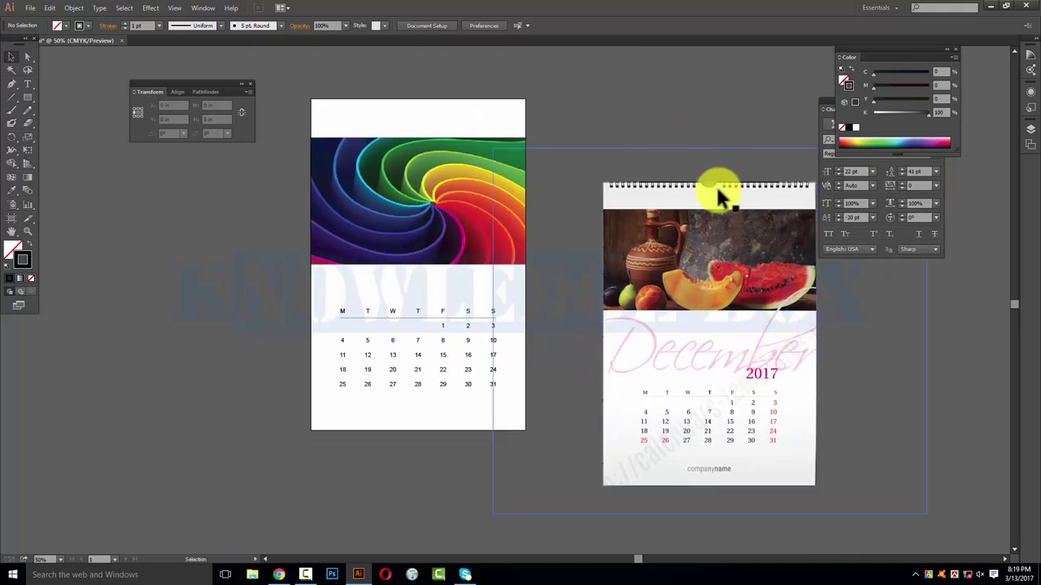
Add a DECEMBER text object on the pasteboard, uppercase it, and enlarge it.
key(t)
click(632, 140)
text(dECEMBER)
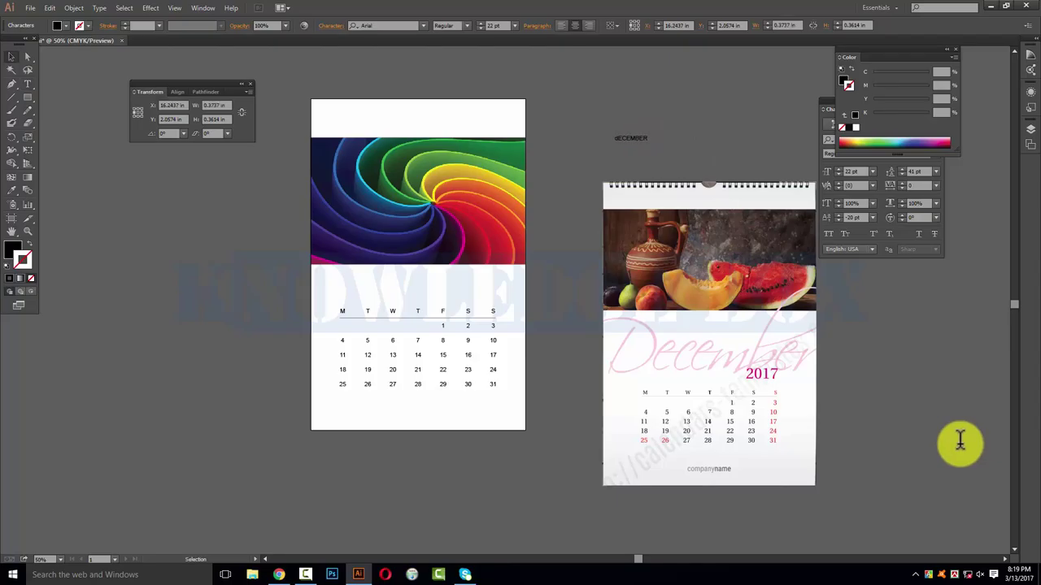
key(Escape)
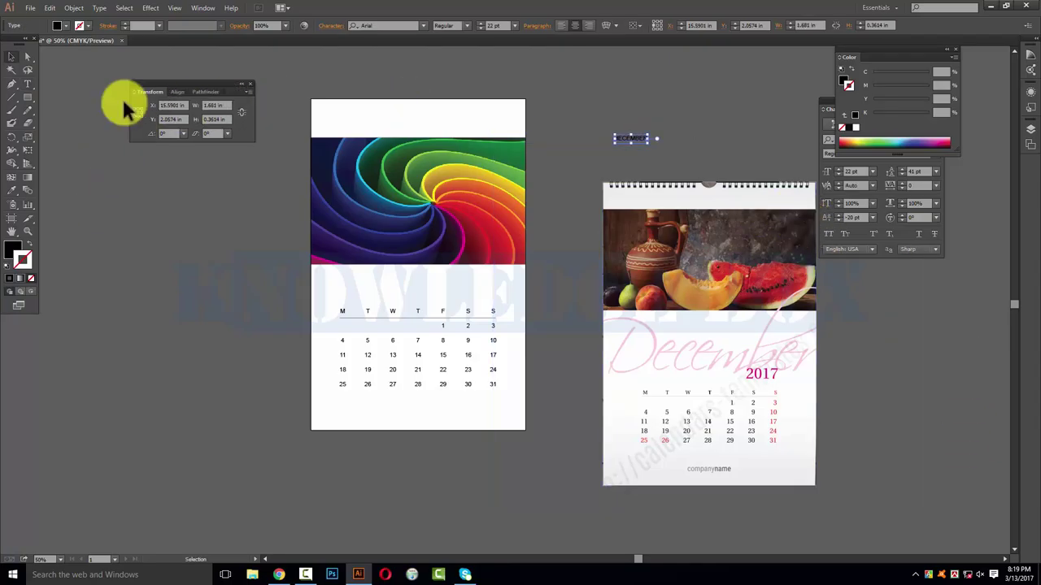
click(100, 8)
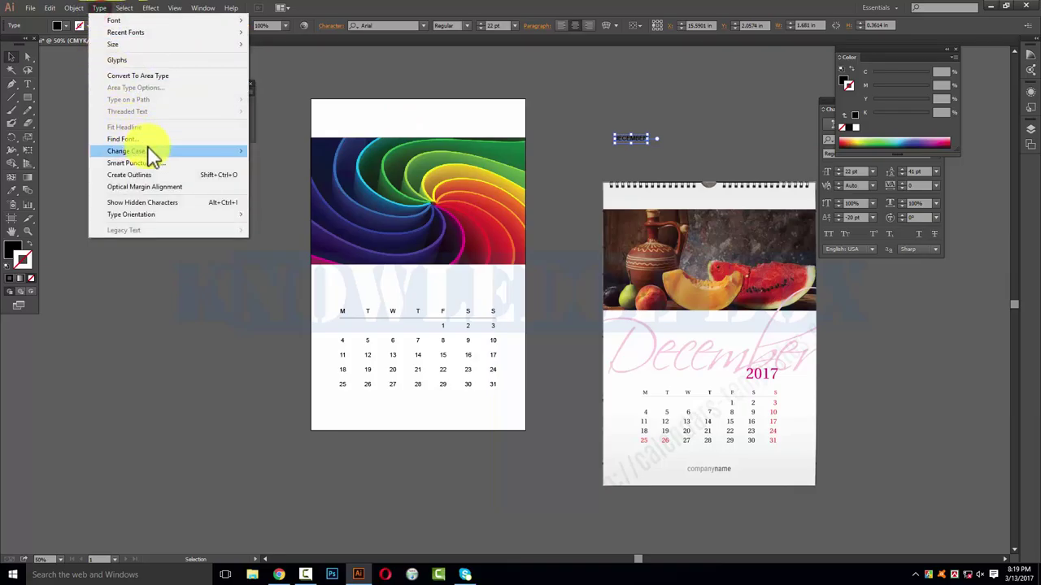
mouse_move(126, 152)
click(288, 152)
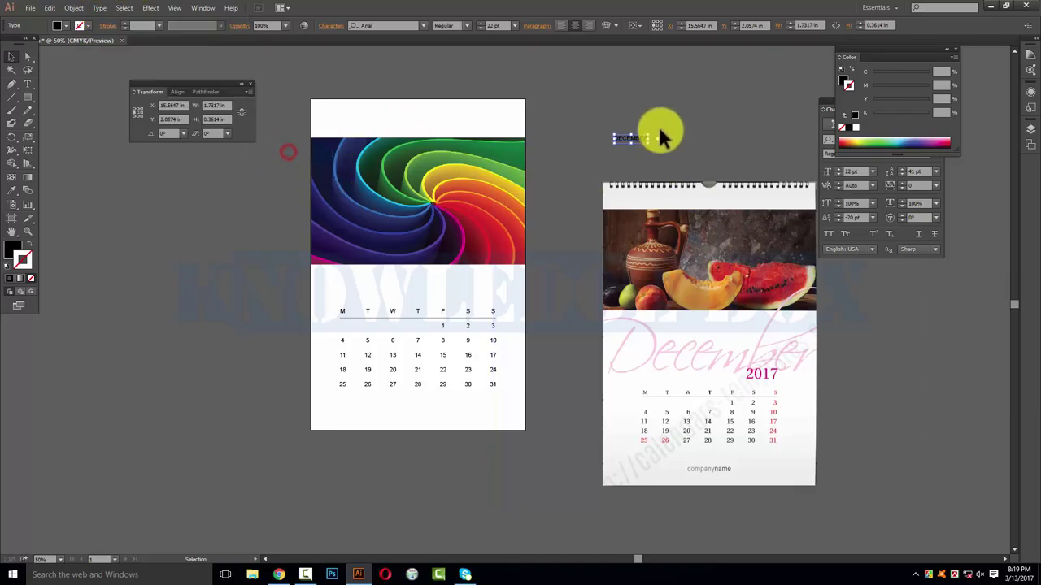
drag(645, 138, 724, 139)
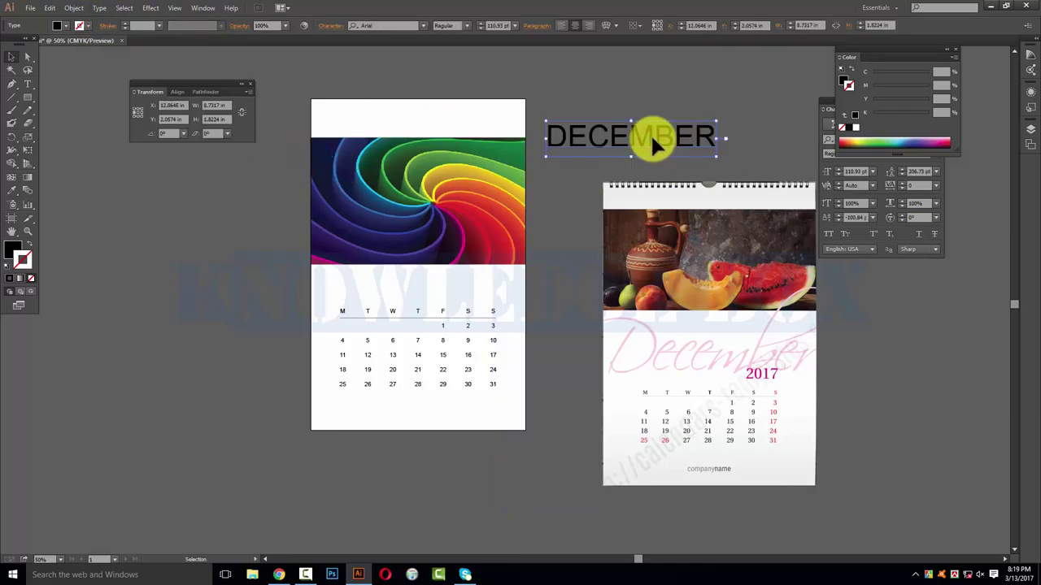
Set DECEMBER in Brush Script MT Italic and Shift-scale it to about 160 pt.
click(860, 140)
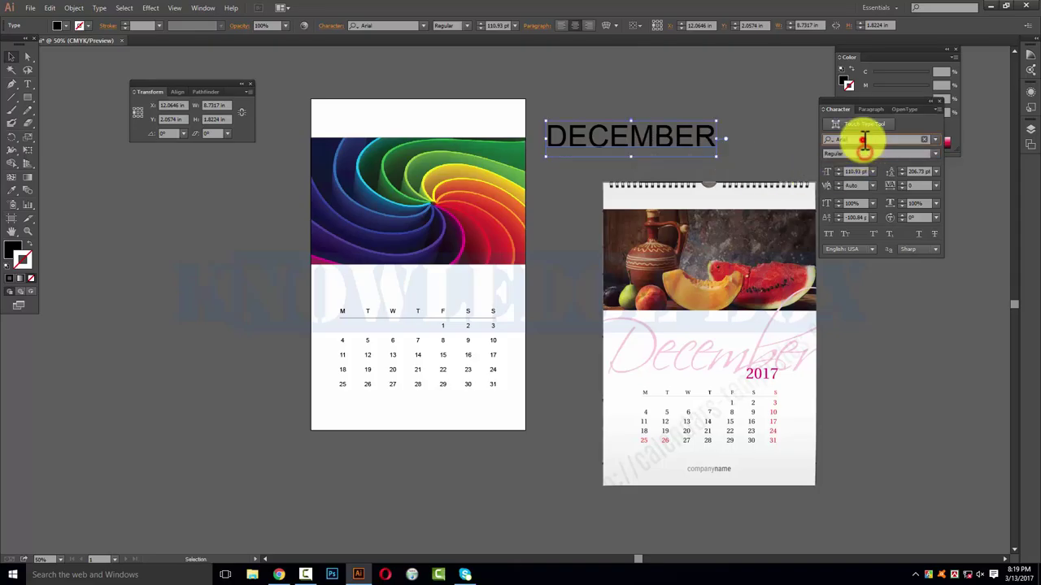
text(script)
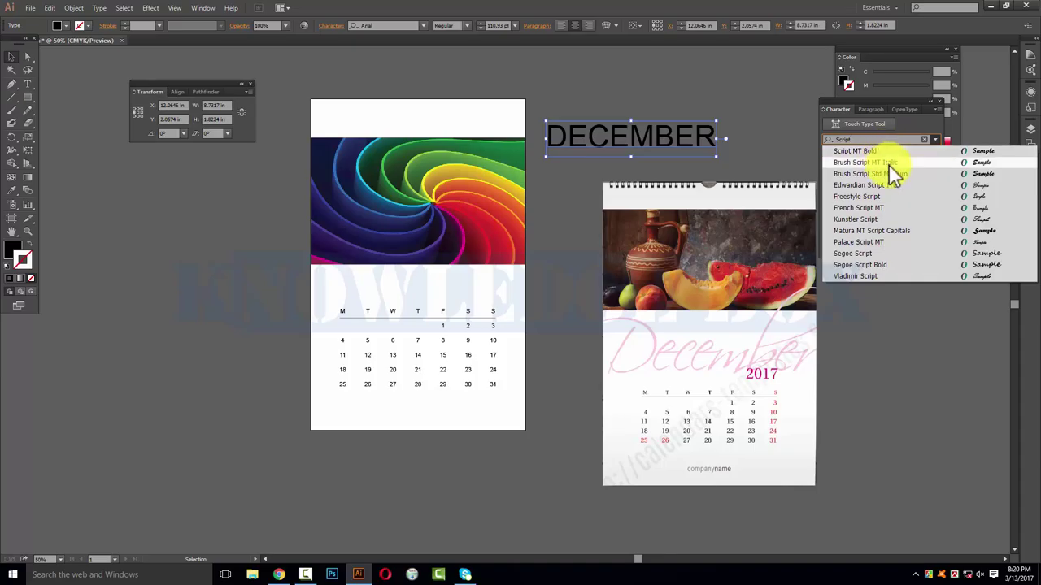
click(887, 162)
click(712, 141)
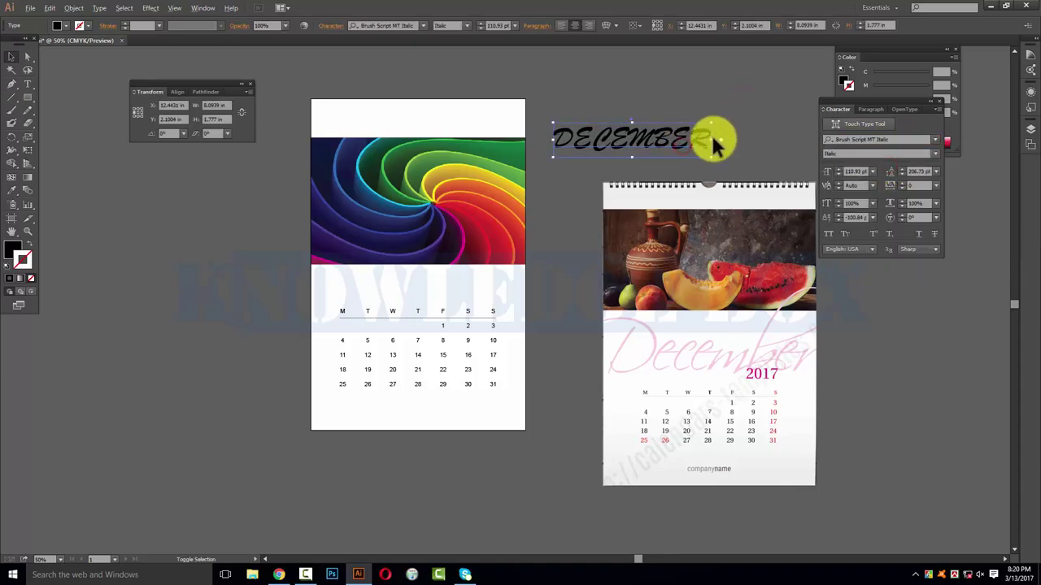
drag(715, 141, 764, 135)
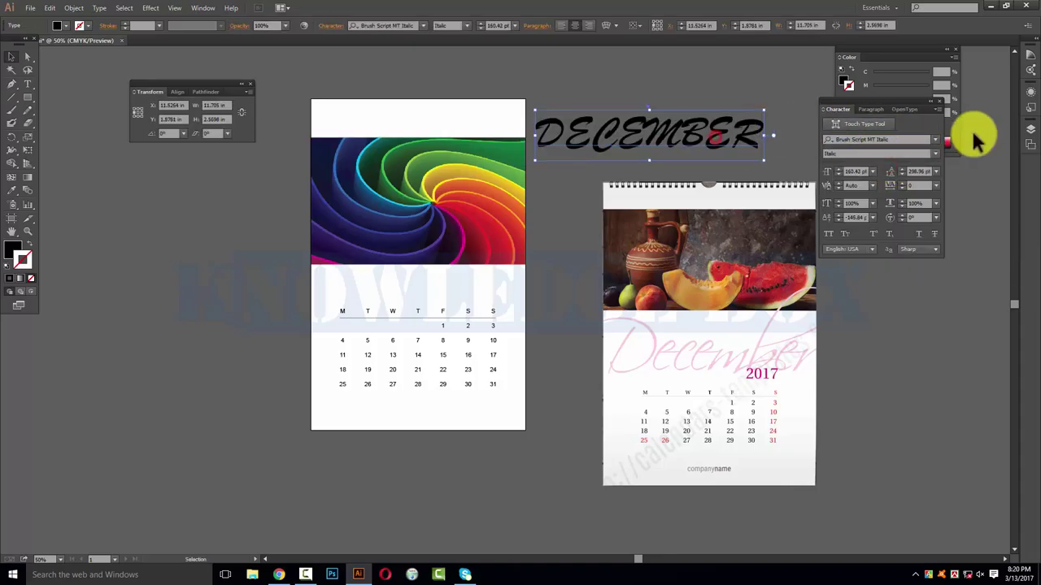
Colour DECEMBER pink and move it onto the left page below the image.
click(845, 83)
mouse_move(928, 112)
mouse_down()
mouse_move(900, 110)
mouse_move(902, 86)
mouse_move(950, 99)
mouse_move(870, 112)
mouse_move(903, 85)
mouse_move(919, 85)
mouse_move(871, 99)
mouse_up()
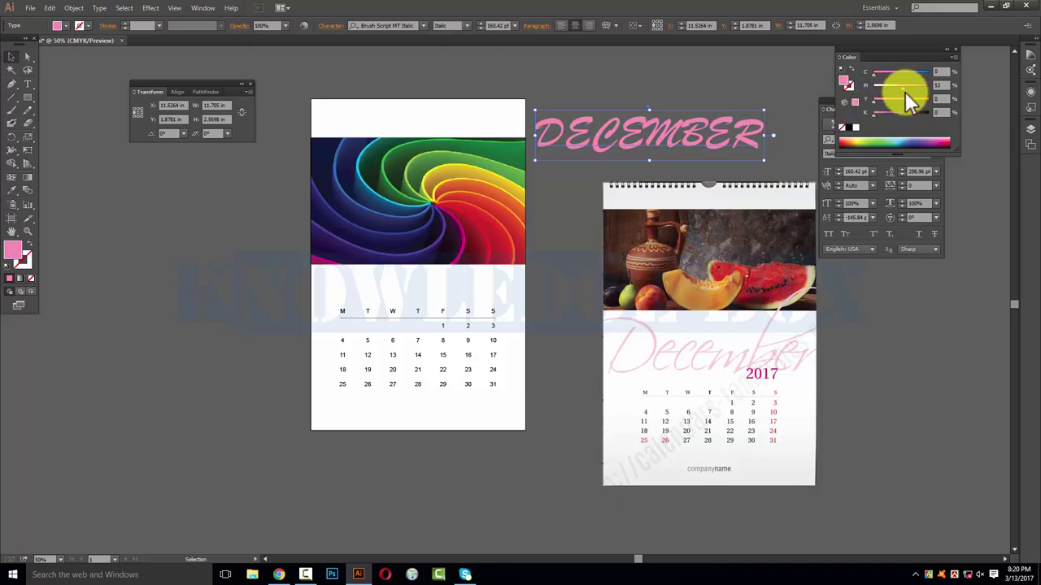
drag(671, 124, 452, 274)
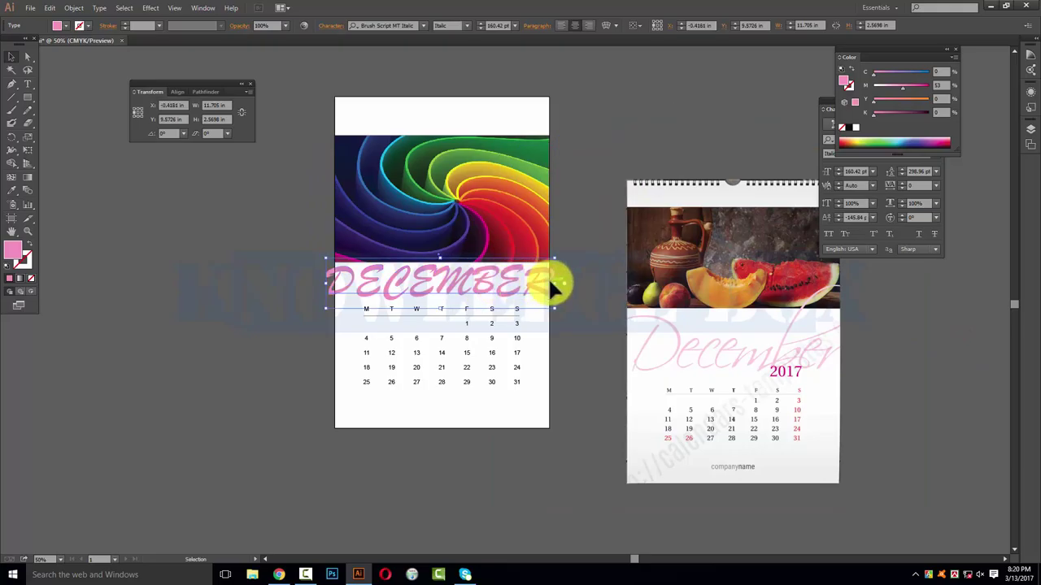
drag(554, 284, 559, 285)
Zoom in on the left page and move DECEMBER up above the calendar.
click(574, 245)
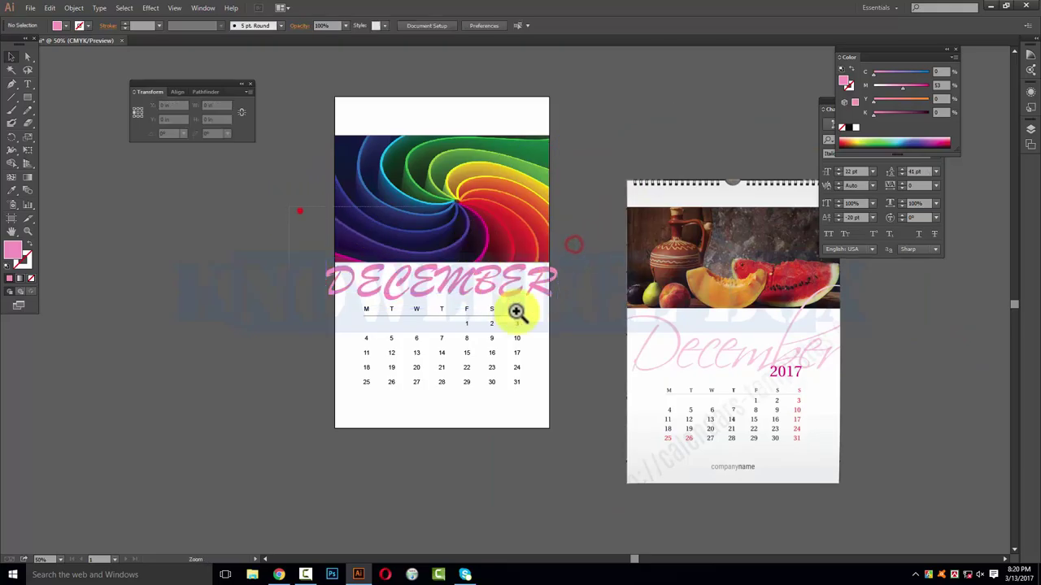
click(516, 311)
scroll(495, 297, left, 2)
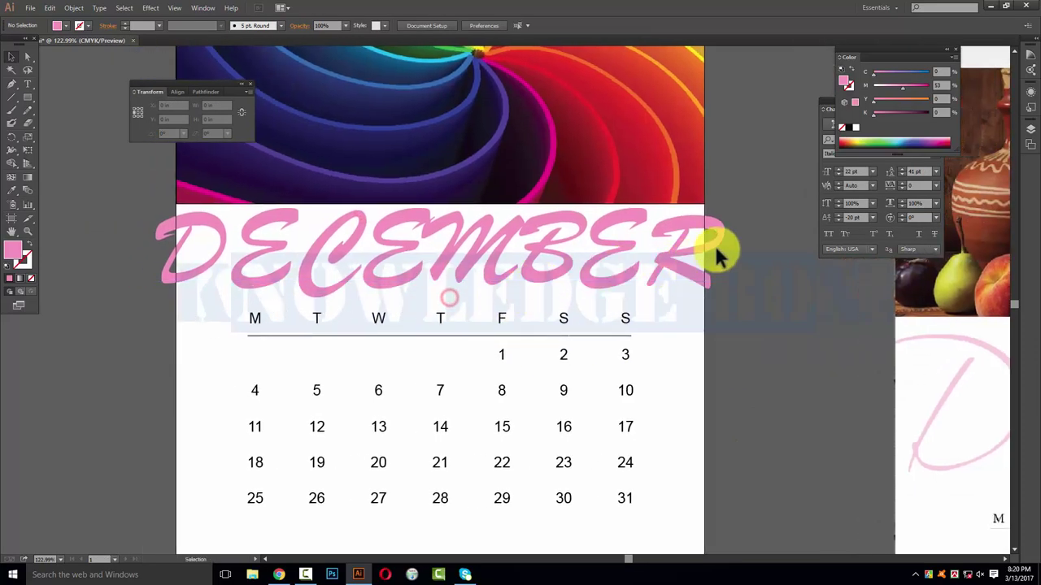
click(541, 248)
scroll(499, 239, down, 1)
scroll(552, 336, down, 1)
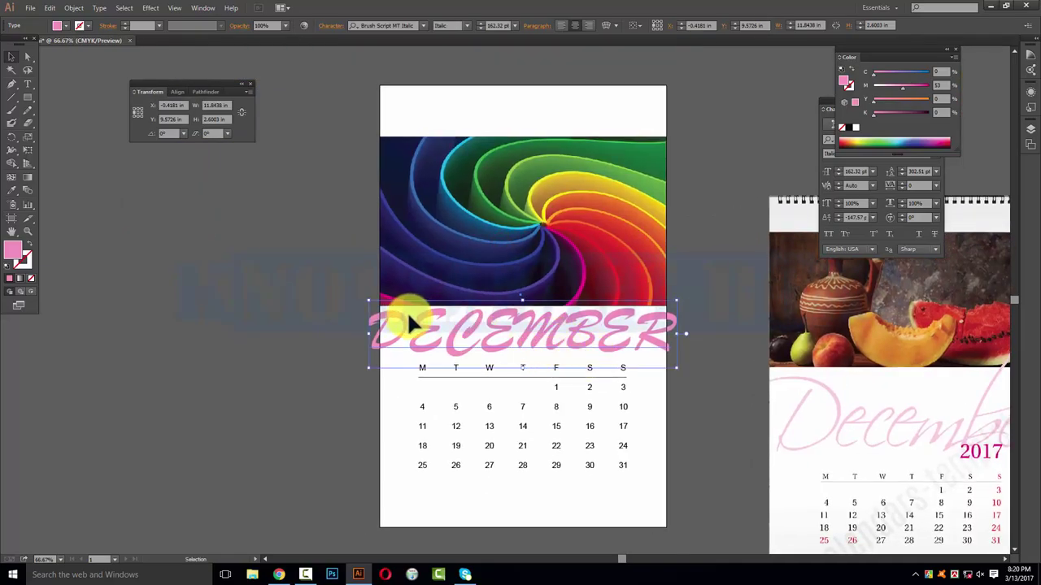
drag(409, 323, 512, 249)
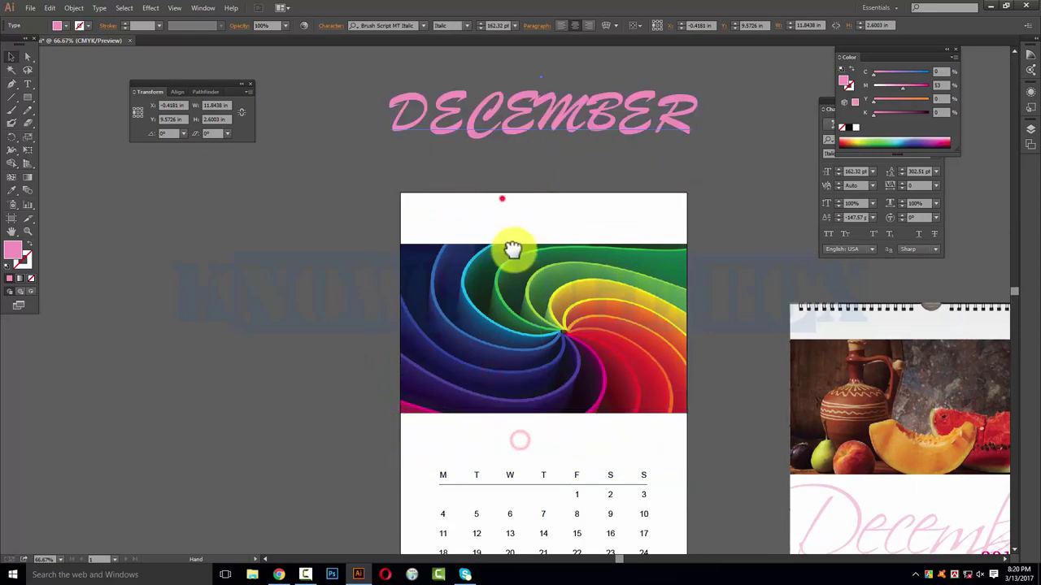
Convert DECEMBER to outlines and place a page-width rectangle over it.
key(ctrl+shift+o)
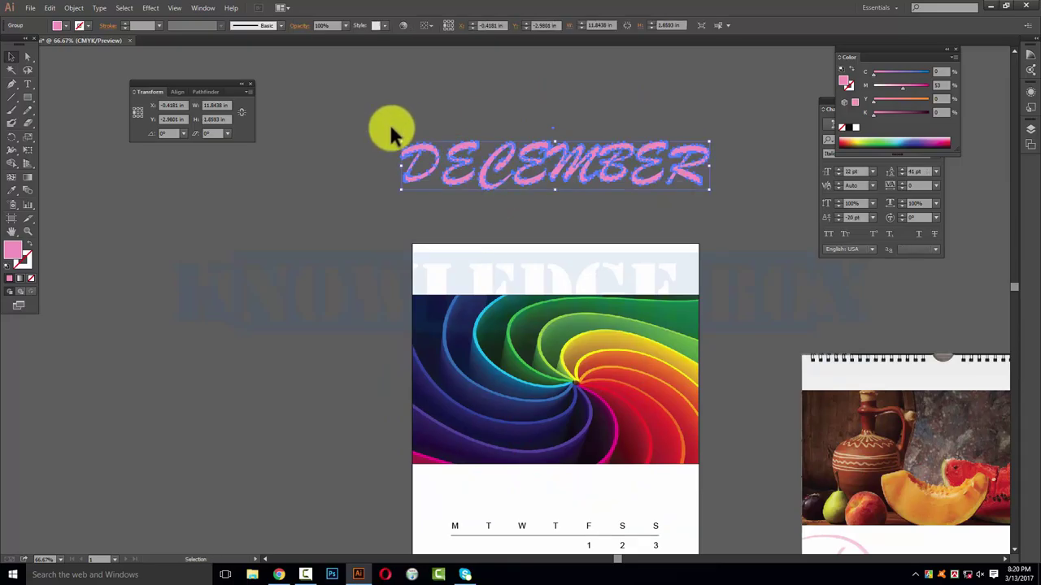
click(27, 95)
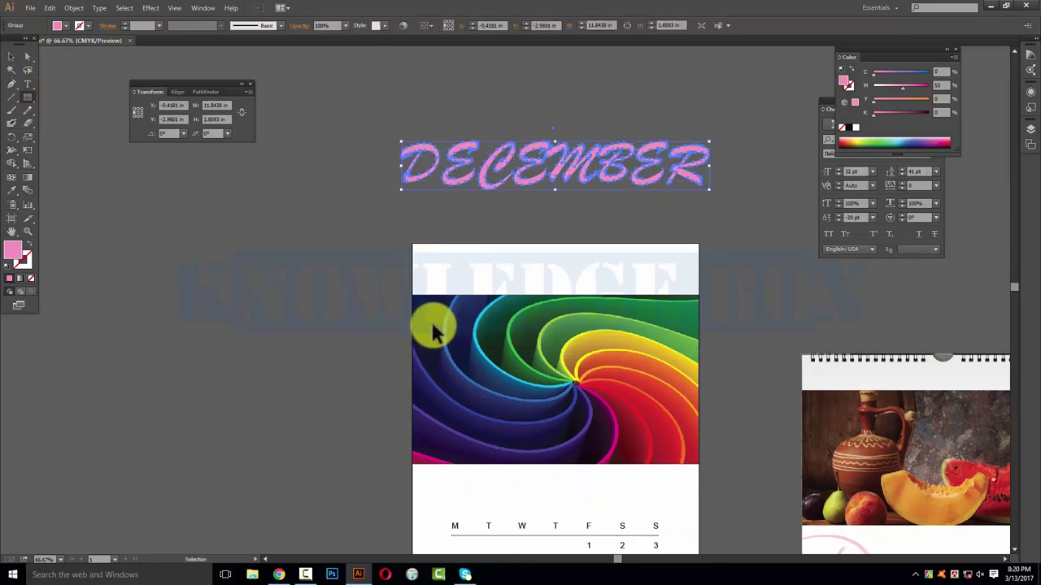
scroll(434, 328, down, 3)
mouse_move(407, 383)
mouse_down()
mouse_move(658, 431)
mouse_move(690, 424)
mouse_up()
key(v)
scroll(562, 458, up, 3)
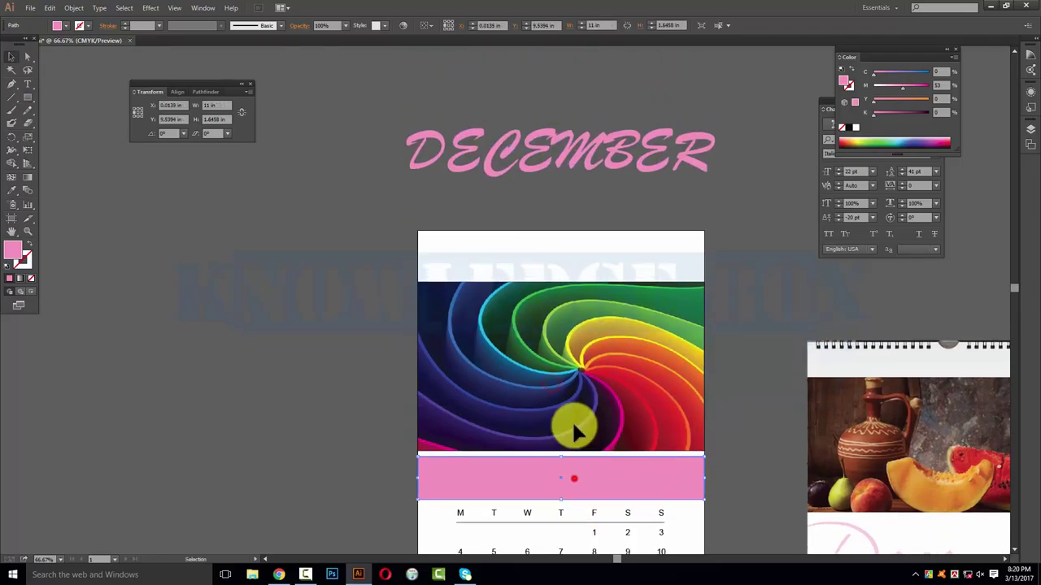
drag(564, 479, 564, 151)
Clip DECEMBER with the unfilled 11 × 1.65 in rectangle using Ctrl+7.
click(28, 249)
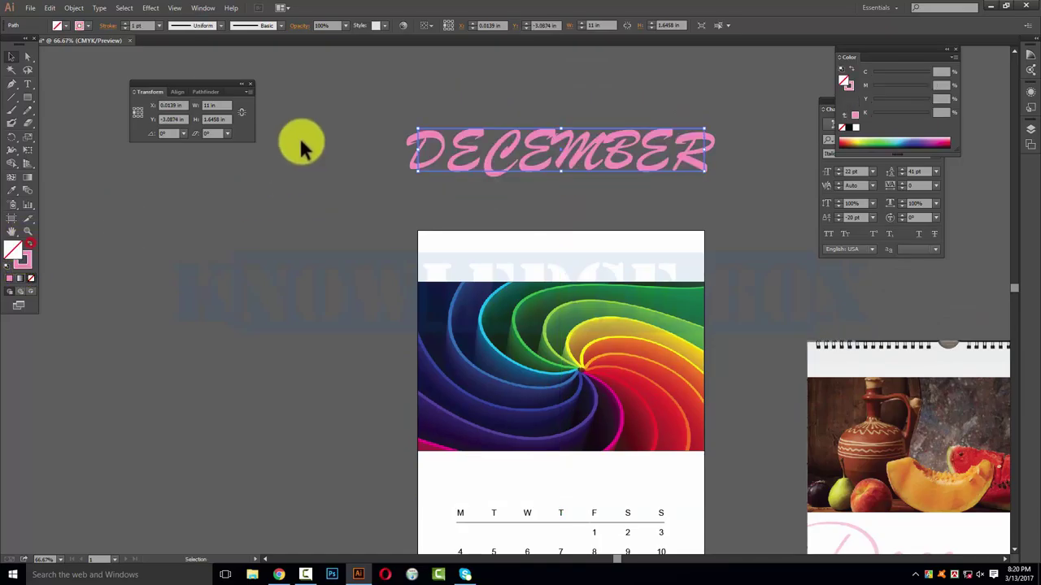
drag(366, 110, 863, 196)
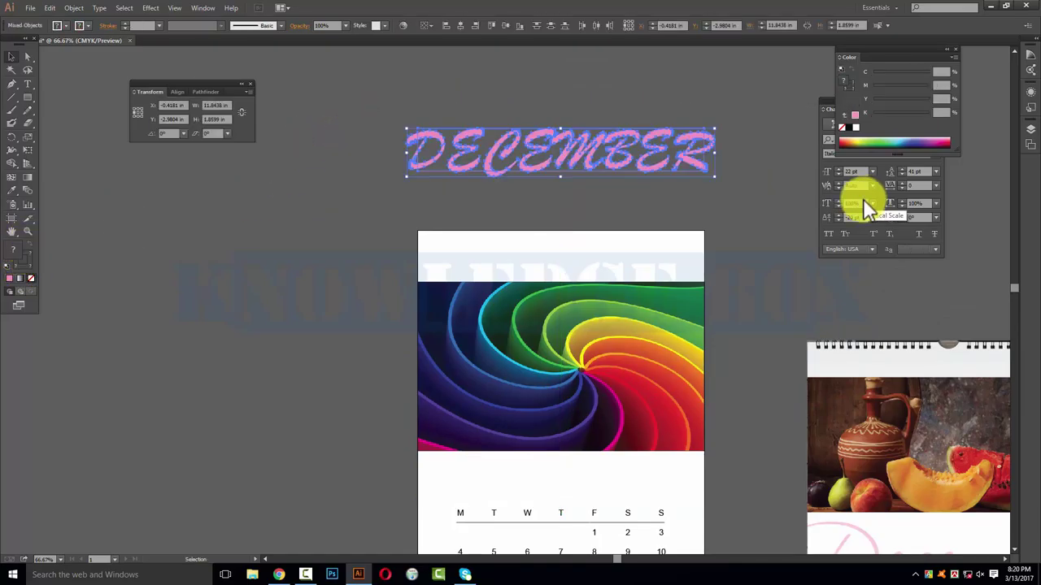
key(ctrl+7)
scroll(529, 163, down, 2)
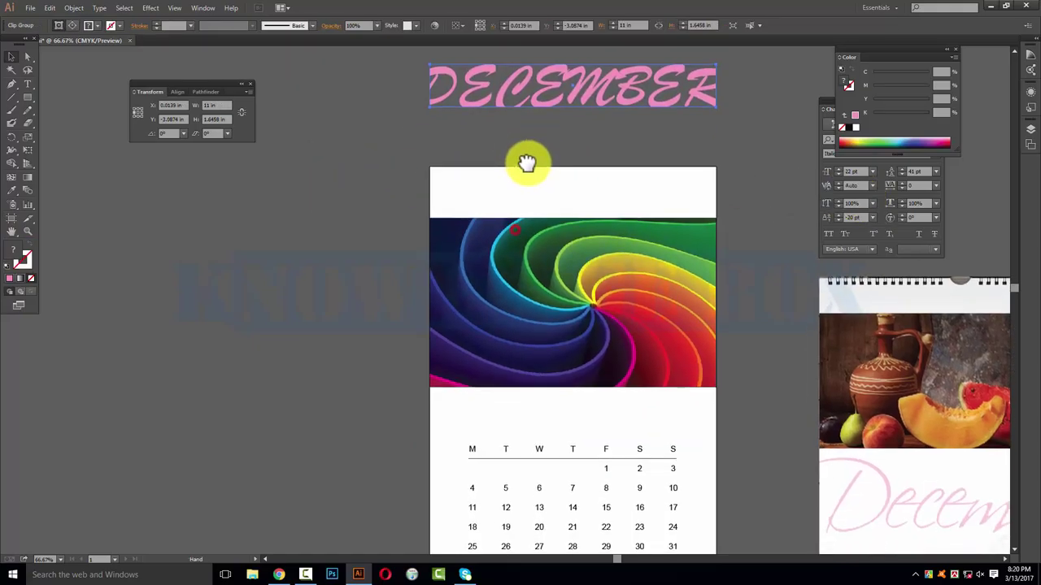
Move the clipped DECEMBER below the swirl image and set its opacity to 20%.
drag(569, 103, 542, 417)
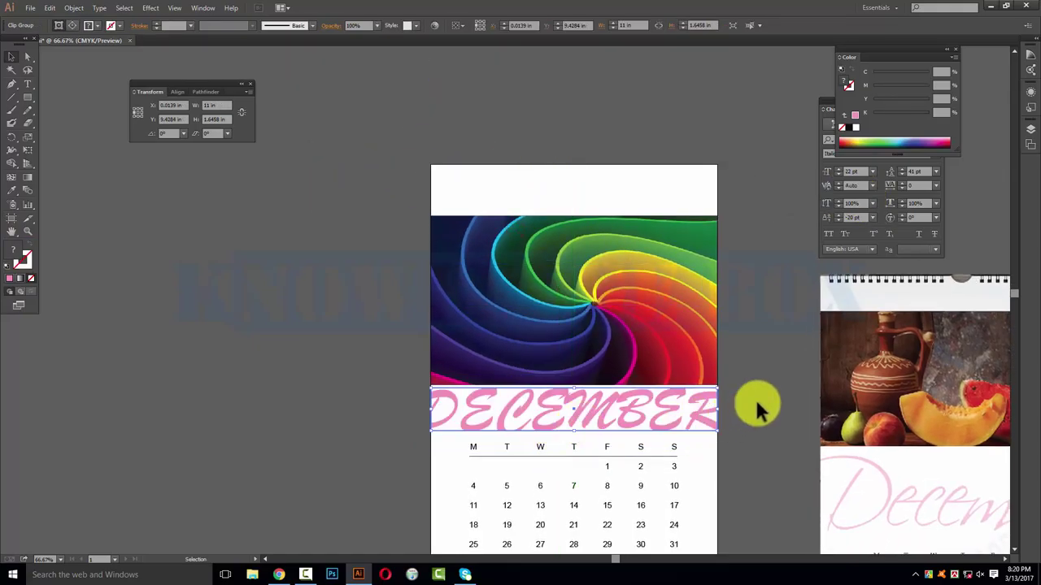
click(753, 398)
drag(767, 442, 755, 377)
click(569, 334)
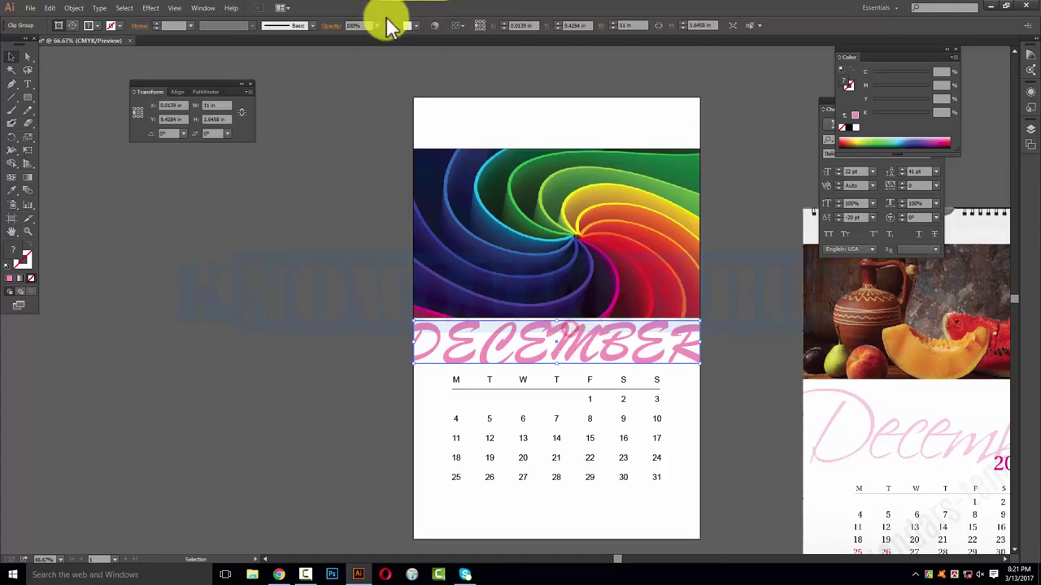
click(360, 25)
text(20)
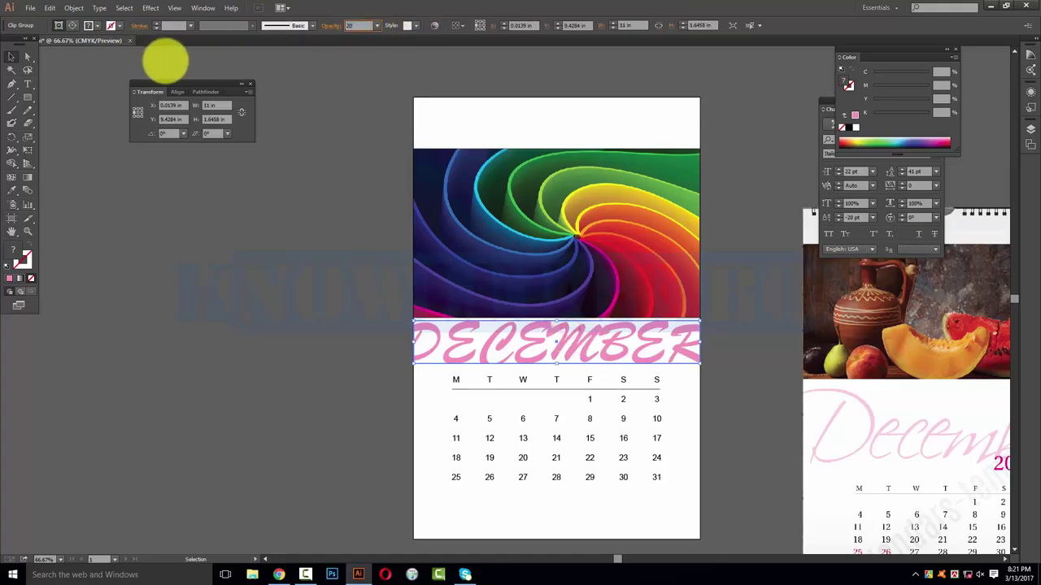
key(Return)
Deselect the title, adjust the view, and start a new text line beside the page.
key(ctrl+plus)
click(779, 303)
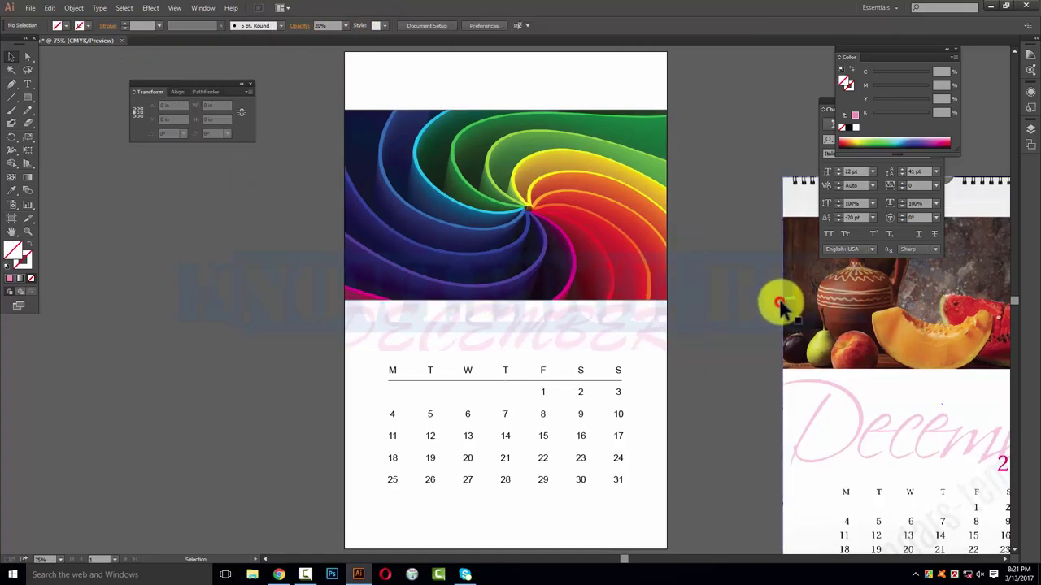
drag(779, 302, 663, 280)
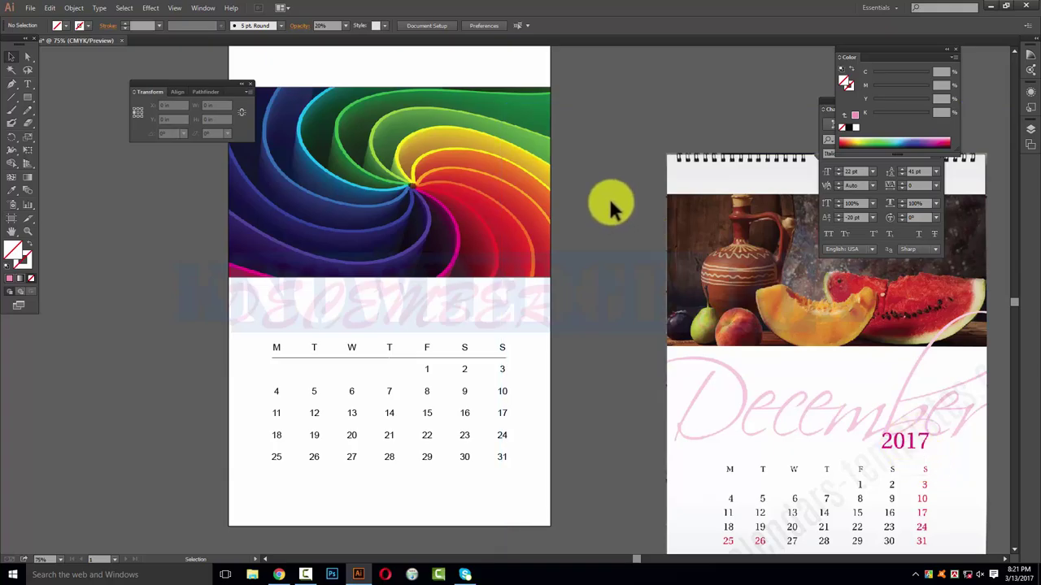
key(t)
click(604, 126)
text(2017)
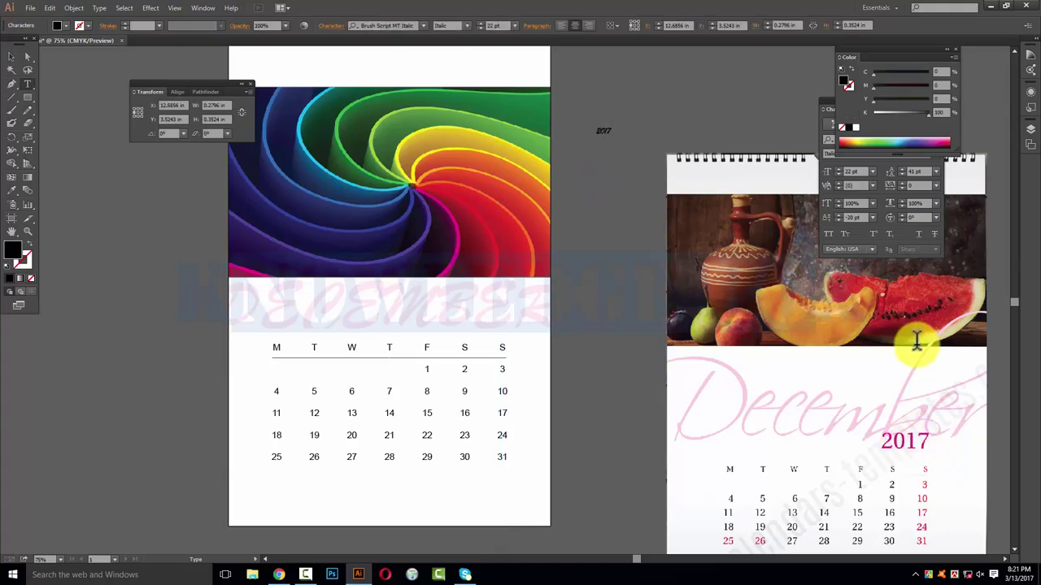
Enlarge the 2017 text to about 82 pt and try Script MT Bold on it.
key(Escape)
drag(613, 135, 635, 152)
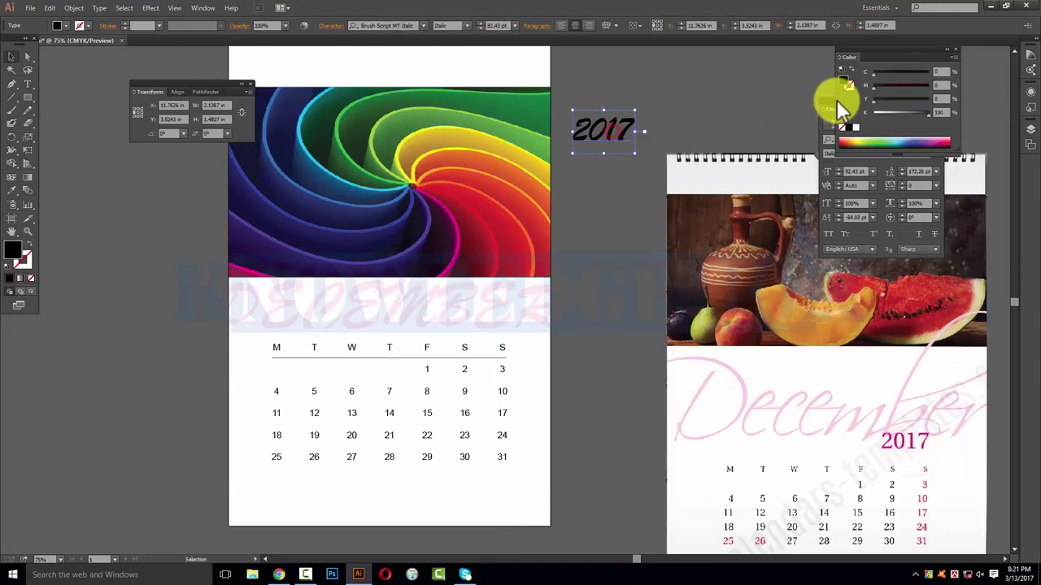
click(826, 107)
click(854, 140)
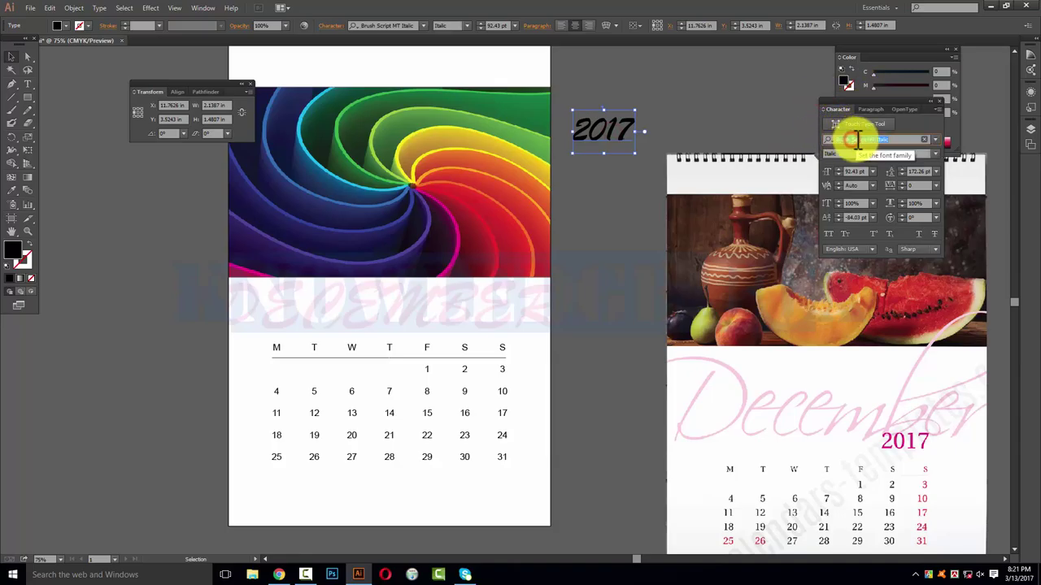
text(sit)
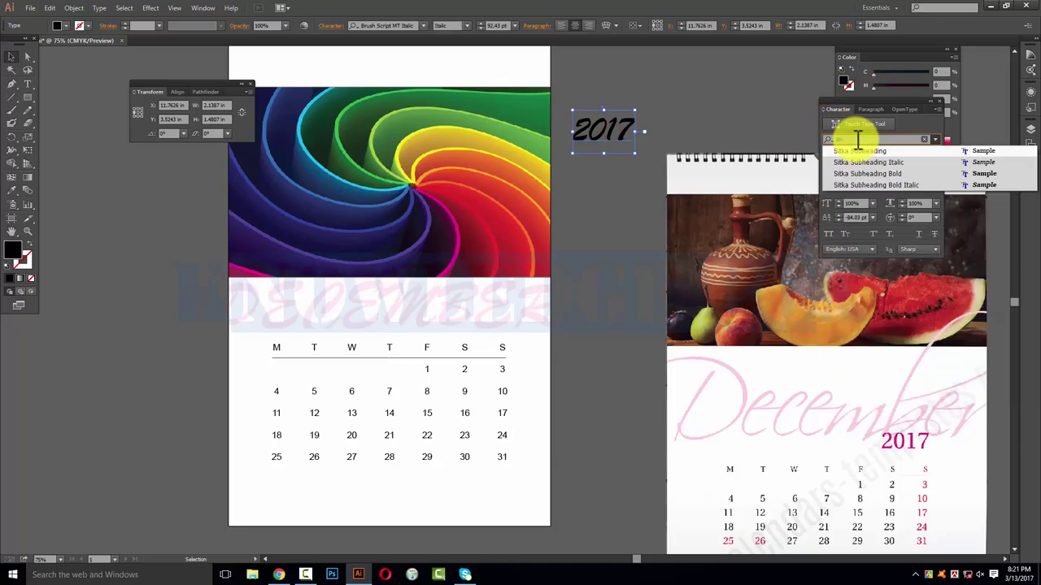
text(h)
key(BackSpace)
text(h)
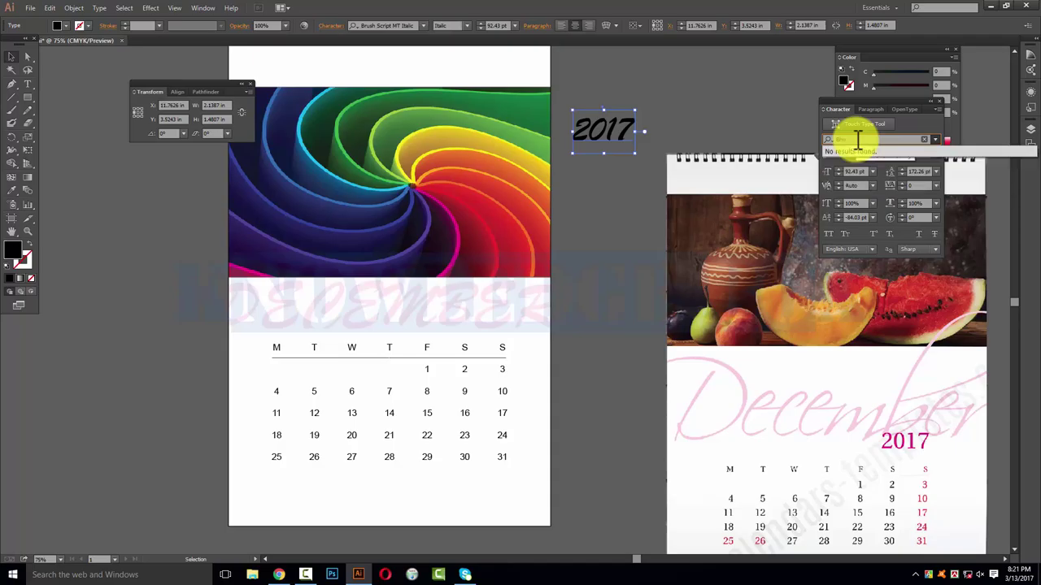
key(BackSpace)
key(BackSpace)
key(BackSpace)
key(BackSpace)
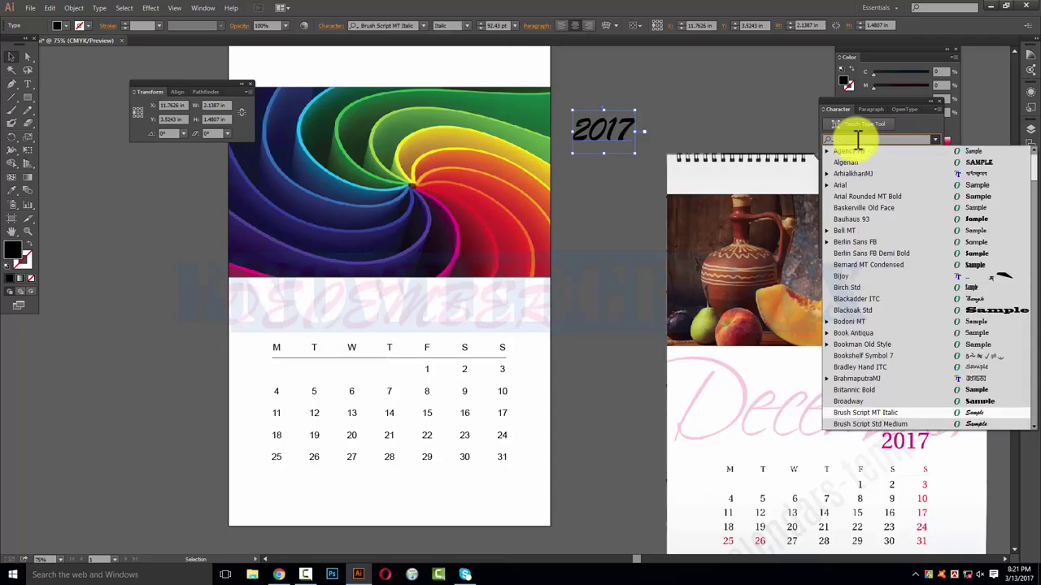
text(s)
key(Return)
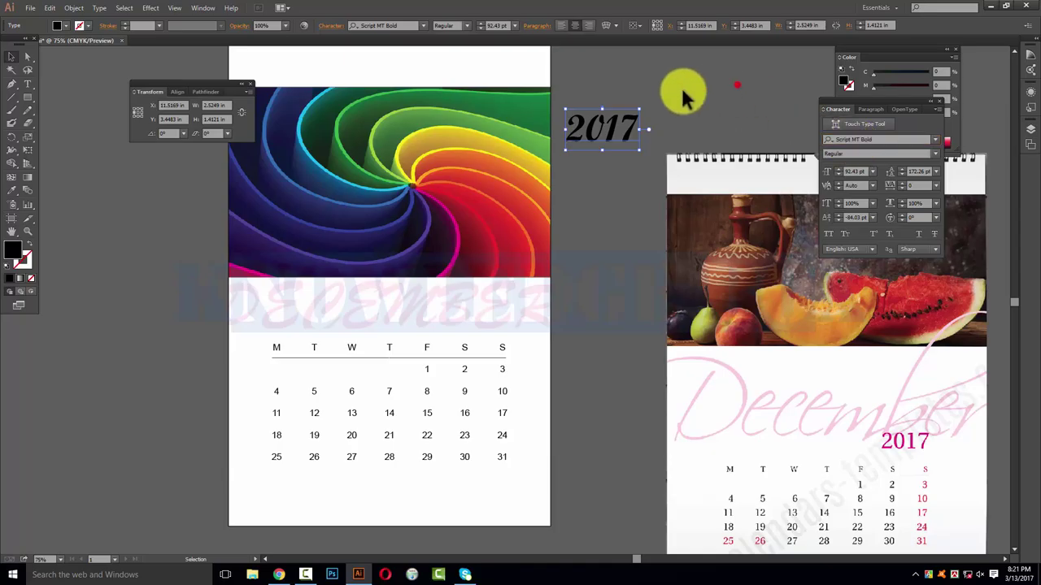
Change the 2017 font to Bauhaus 93.
click(878, 138)
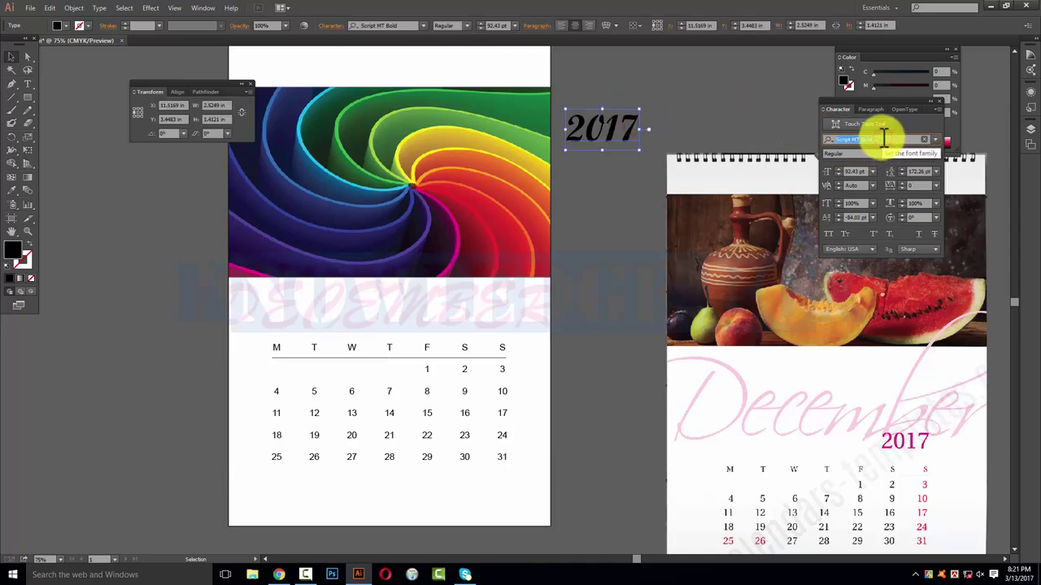
text(b)
key(Return)
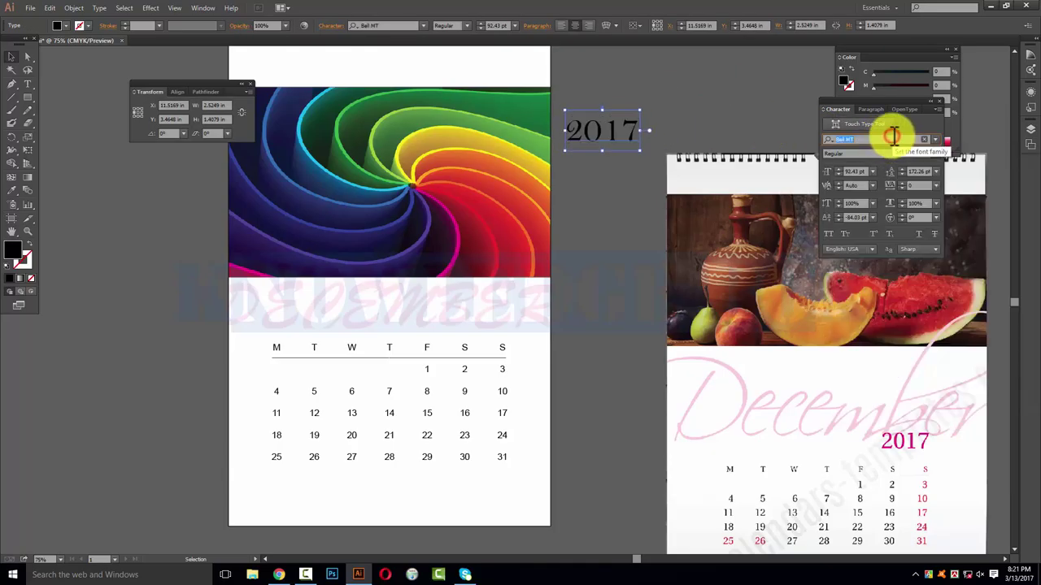
key(Down)
key(Down)
key(Up)
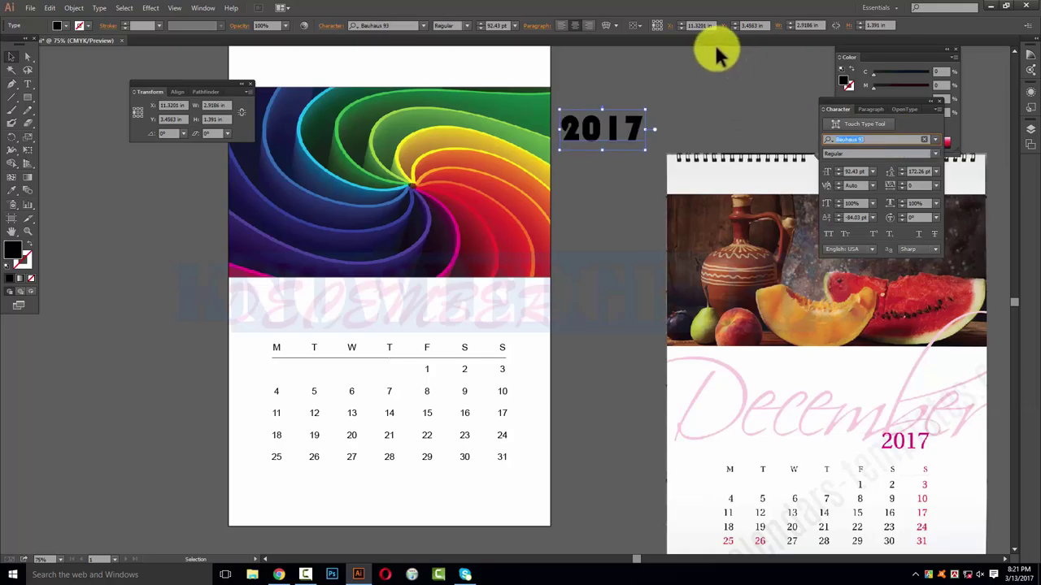
click(611, 140)
Outline 2017 and colour it magenta, sampled from the DECEMBER pink.
key(ctrl+shift+o)
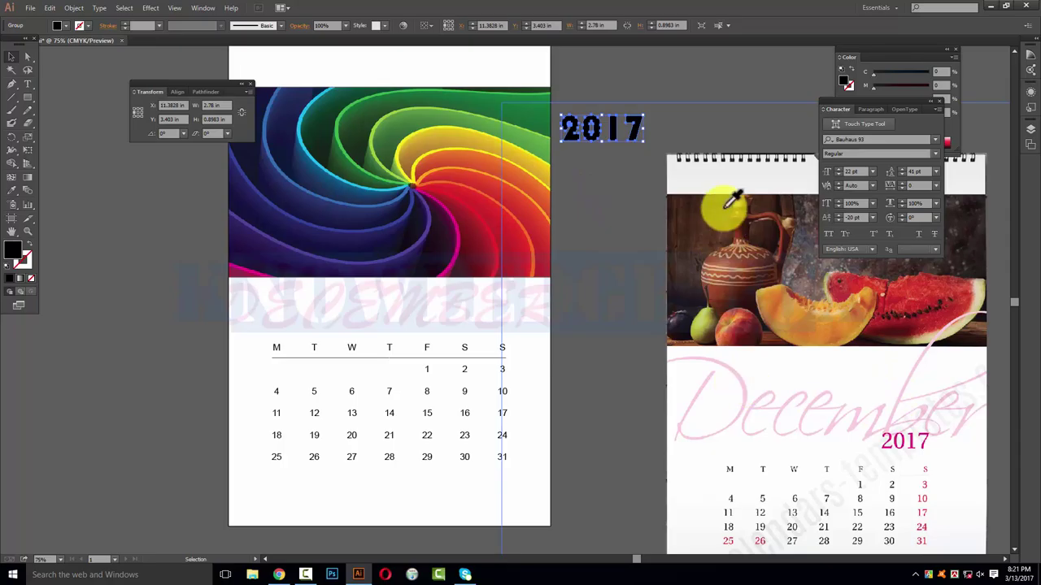
key(i)
click(453, 322)
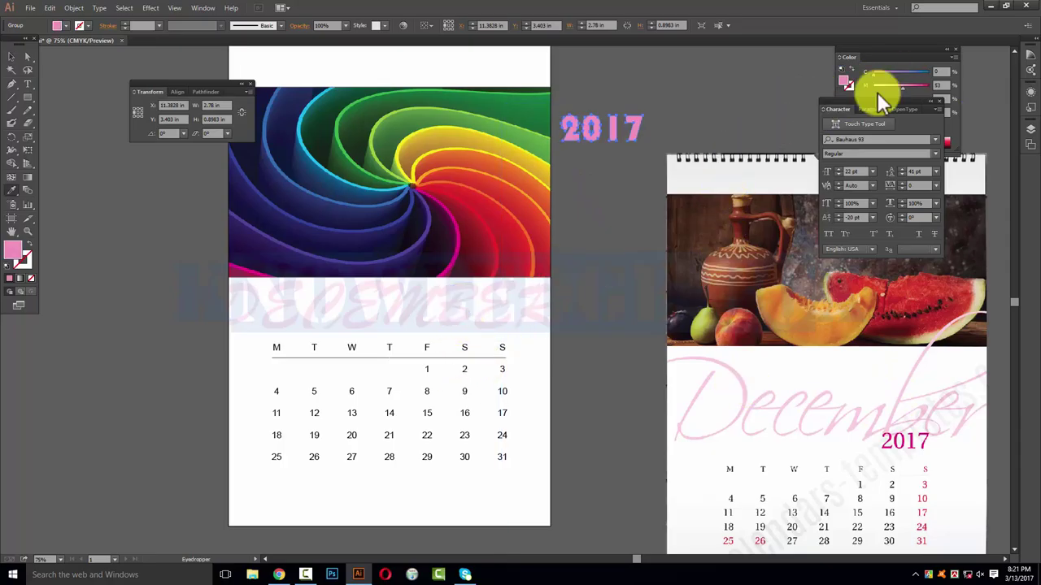
click(908, 55)
click(917, 83)
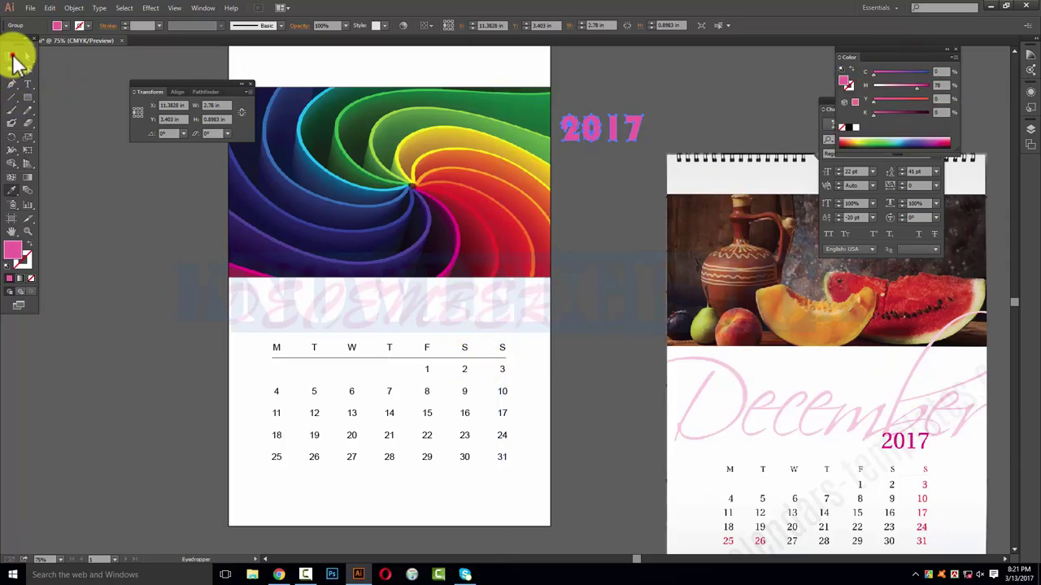
Move 2017 above the F and S columns, enlarge it, and zoom out to review.
click(11, 56)
drag(569, 132, 443, 327)
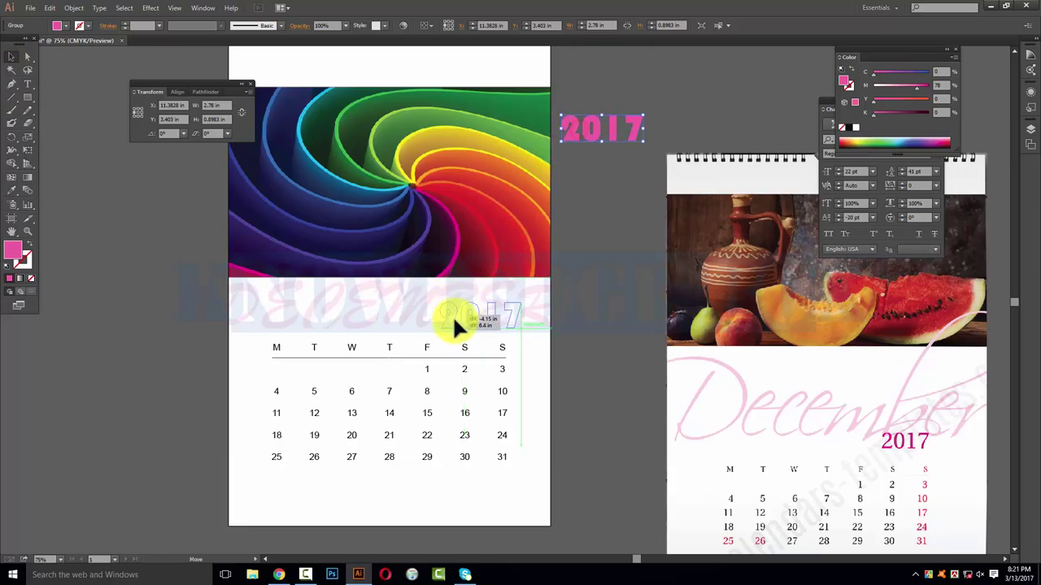
drag(437, 321, 429, 322)
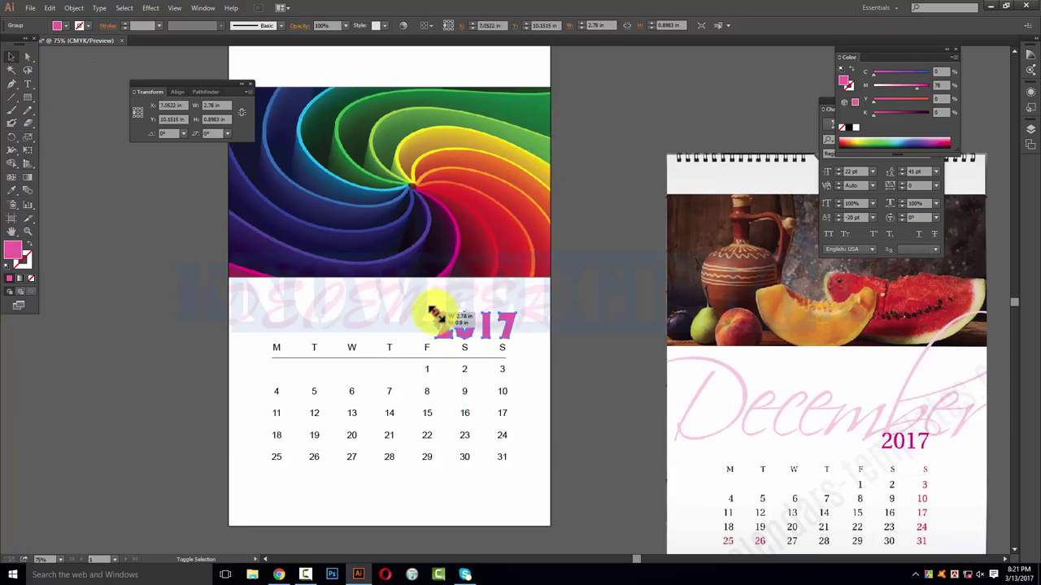
click(605, 286)
key(Tab)
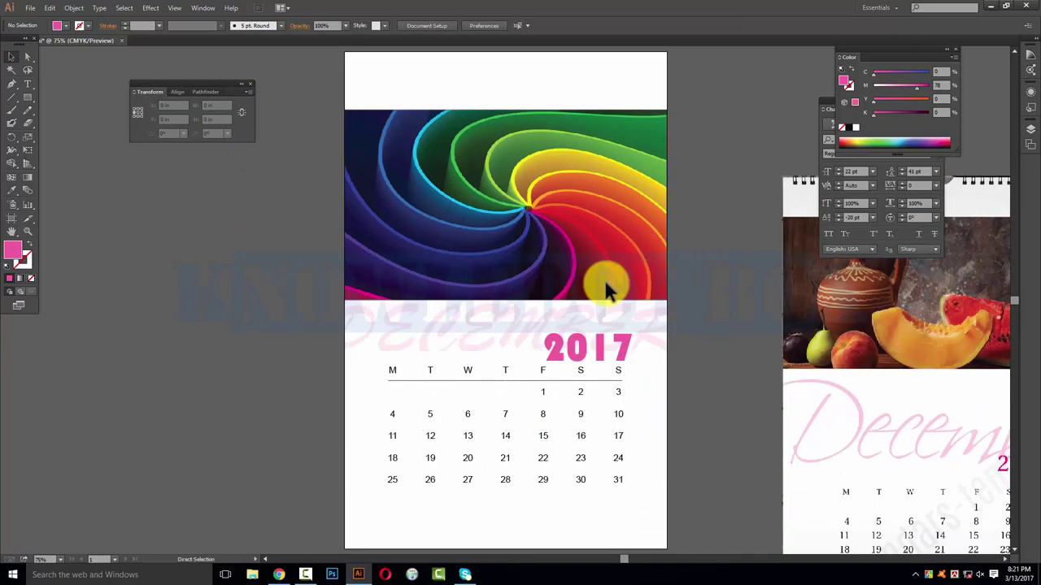
key(ctrl+minus)
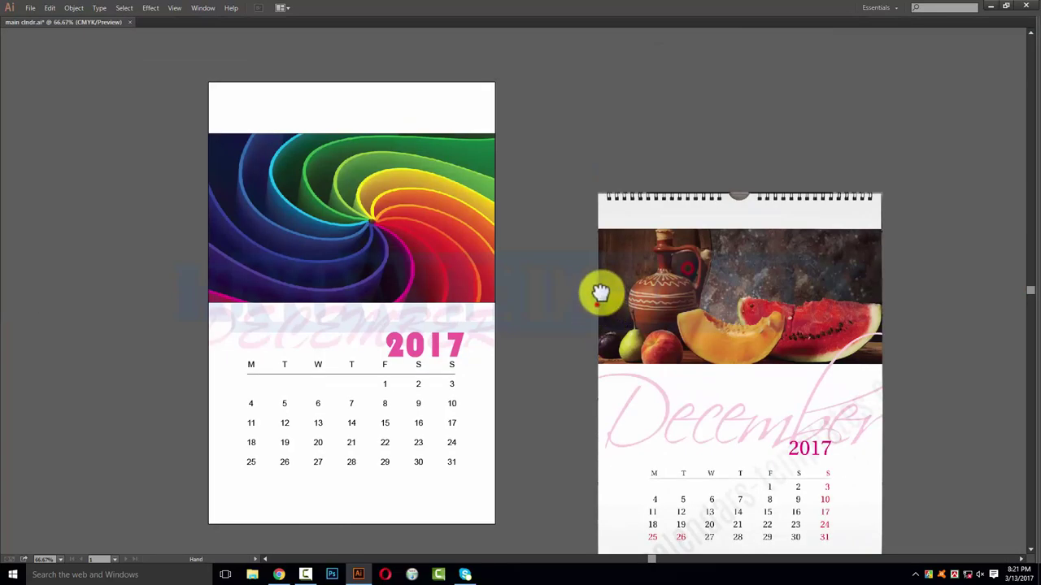
key(a)
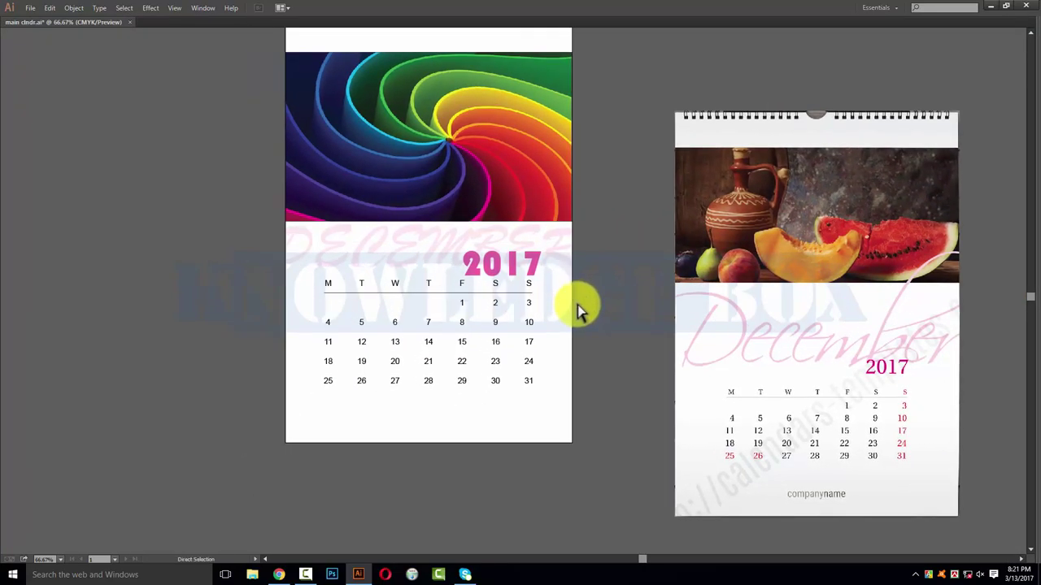
Save the calendar file, then marquee-select the blank grid in Untitled-6.
key(ctrl+s)
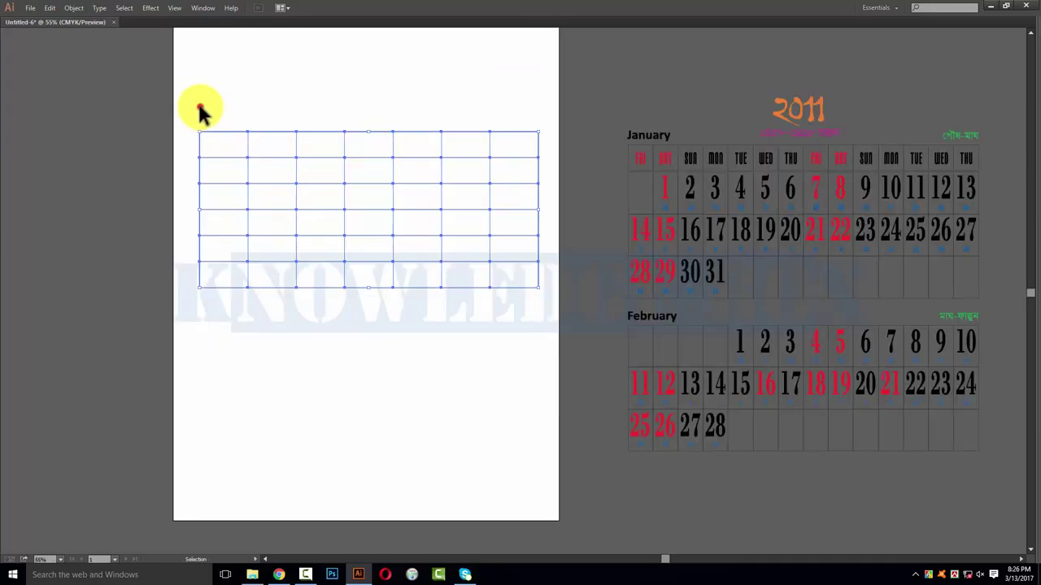
click(199, 107)
drag(199, 108, 547, 303)
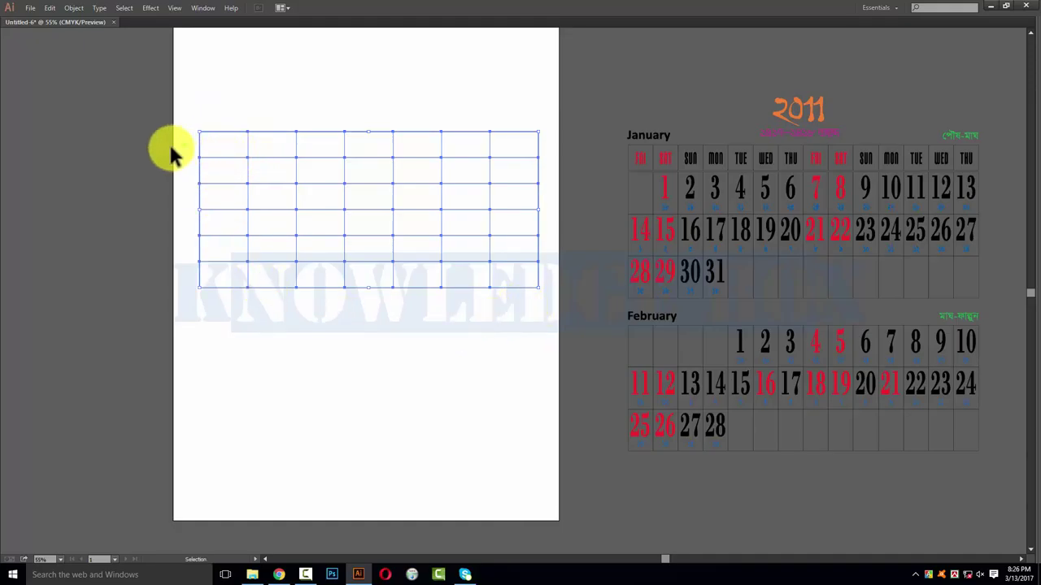
Try the Direct Selection tool, then reselect the entire grid with the Selection tool.
key(a)
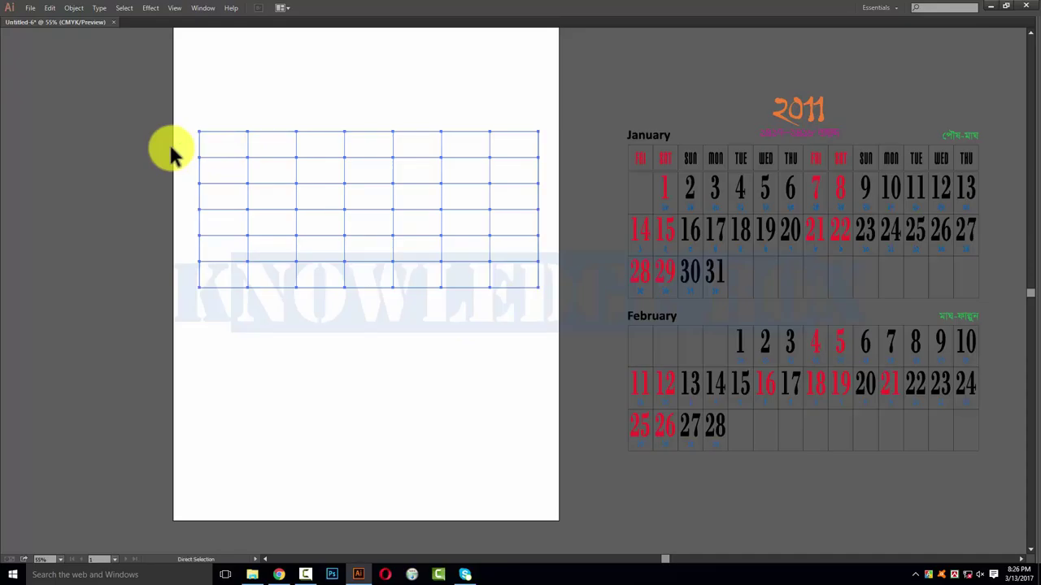
click(170, 153)
key(v)
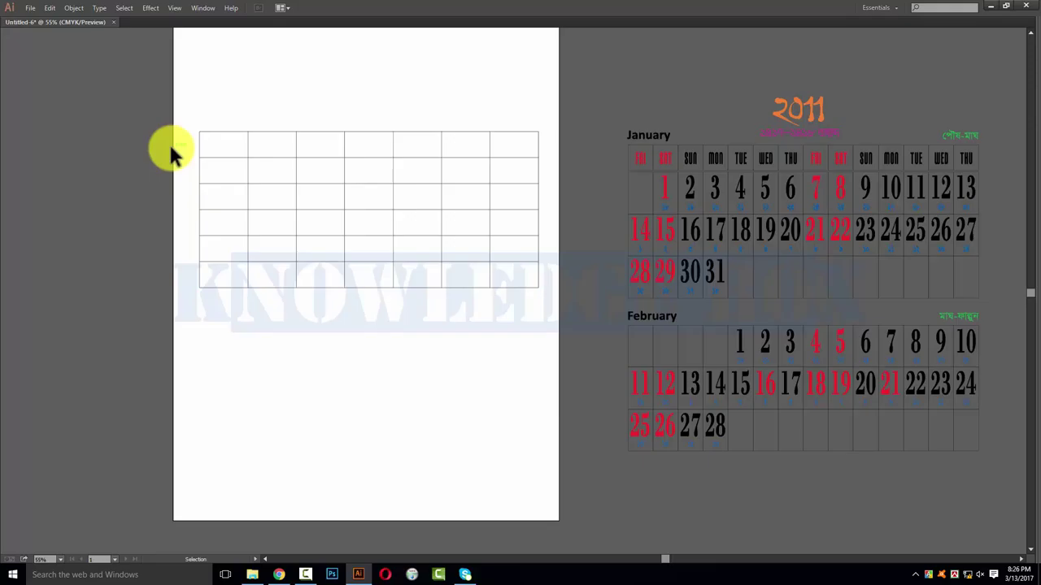
drag(181, 145, 220, 174)
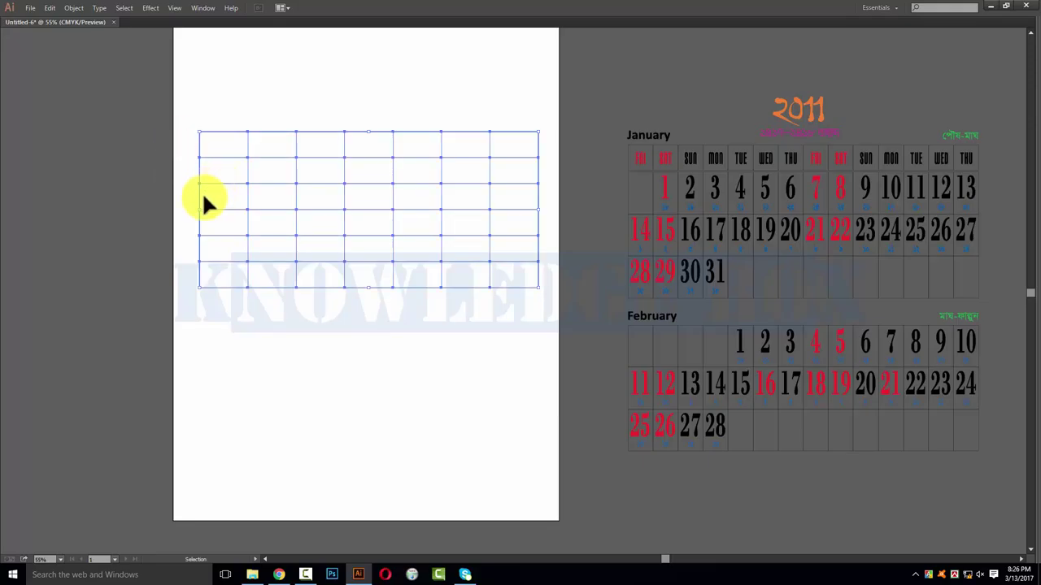
click(204, 196)
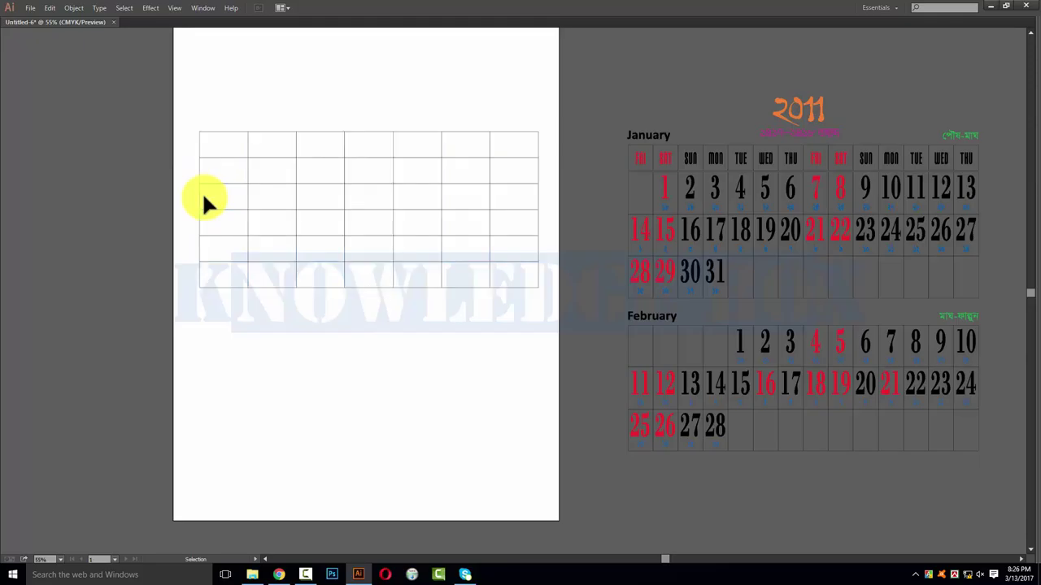
click(203, 196)
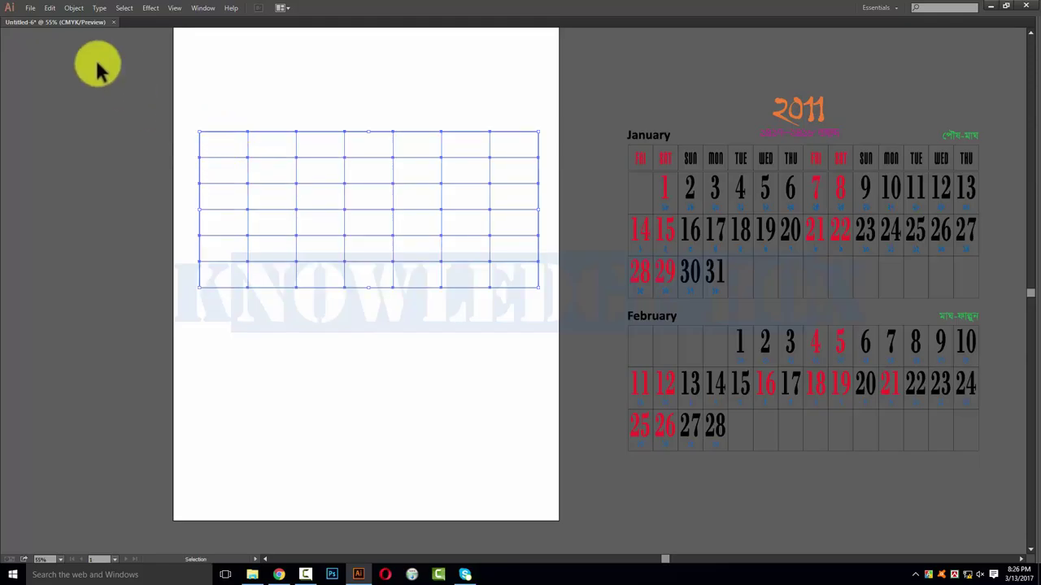
Link the grid cells via Type > Threaded Text > Create and place a cursor in the top-left cell.
click(96, 8)
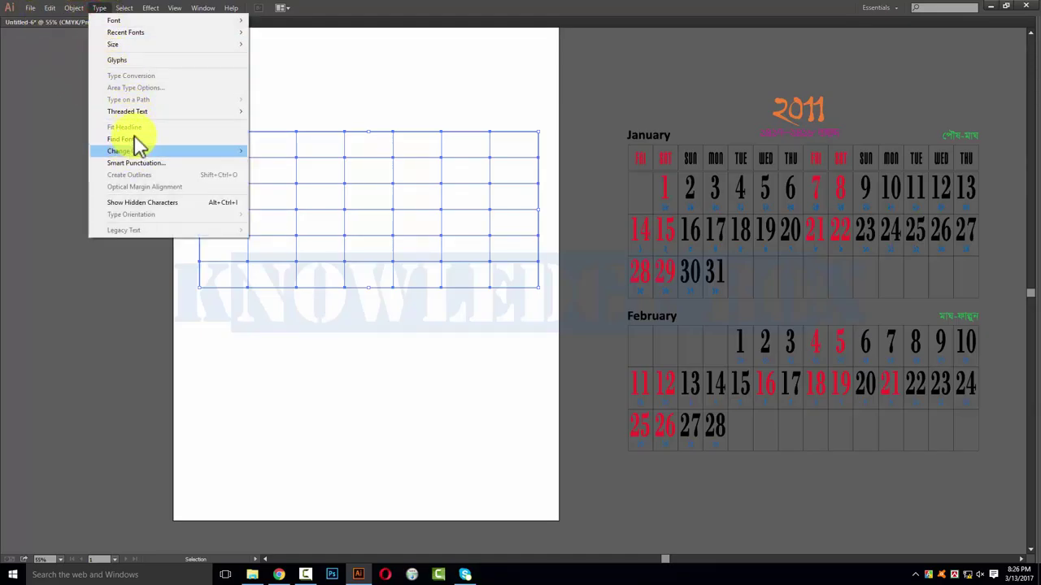
mouse_move(127, 112)
click(269, 115)
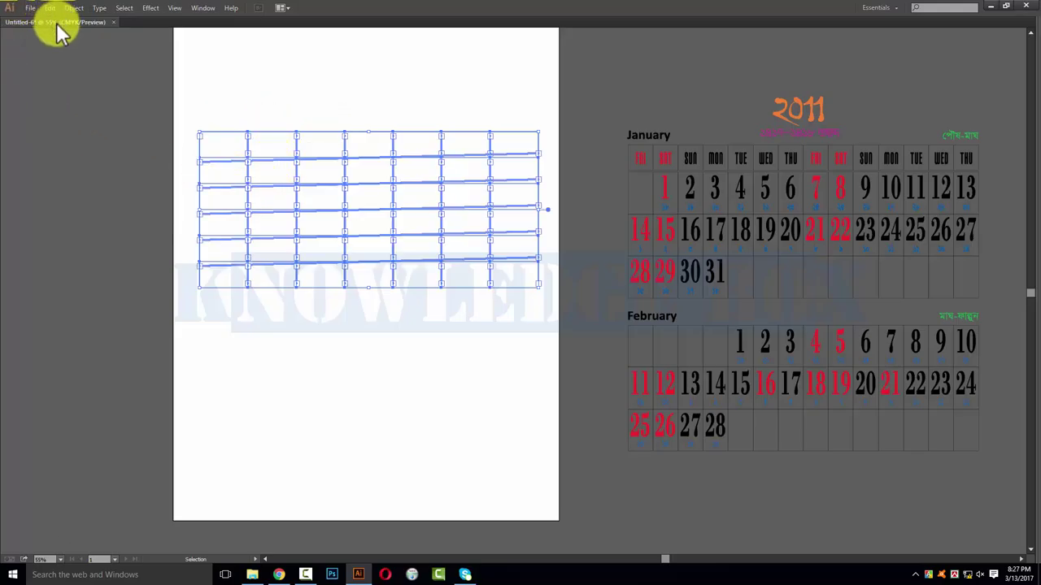
key(t)
click(200, 135)
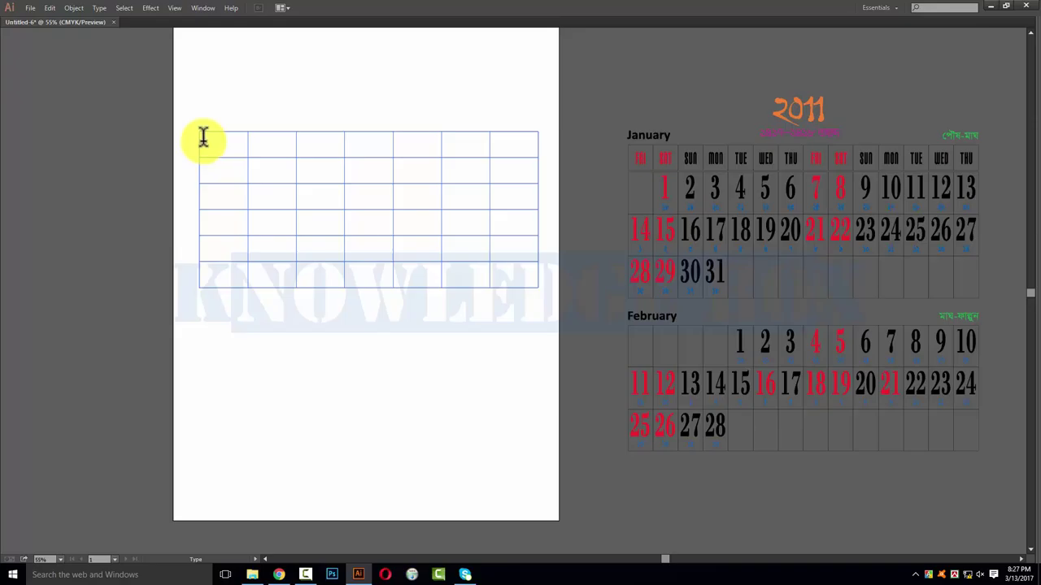
click(196, 134)
key(Escape)
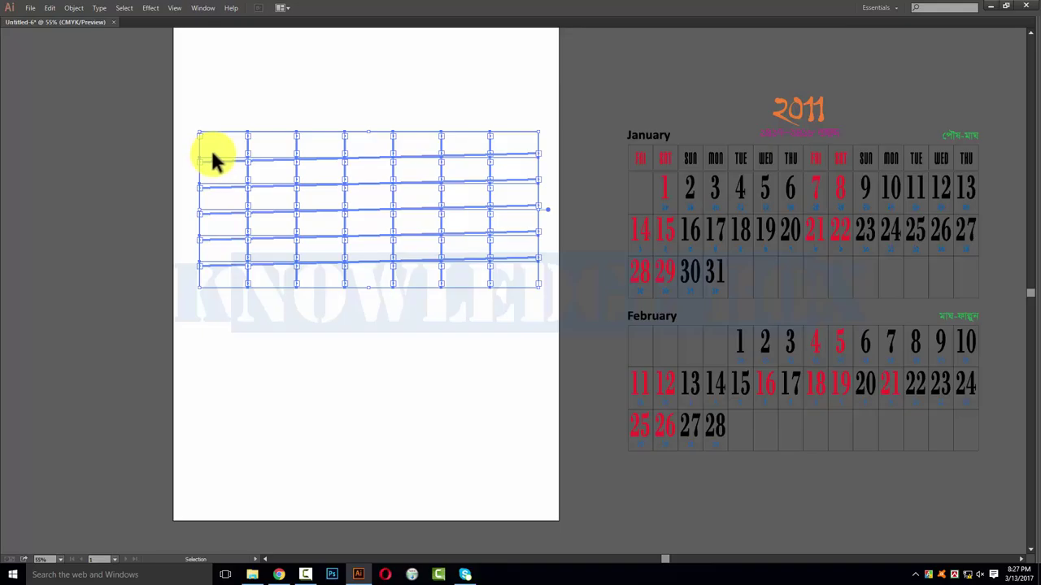
key(Tab)
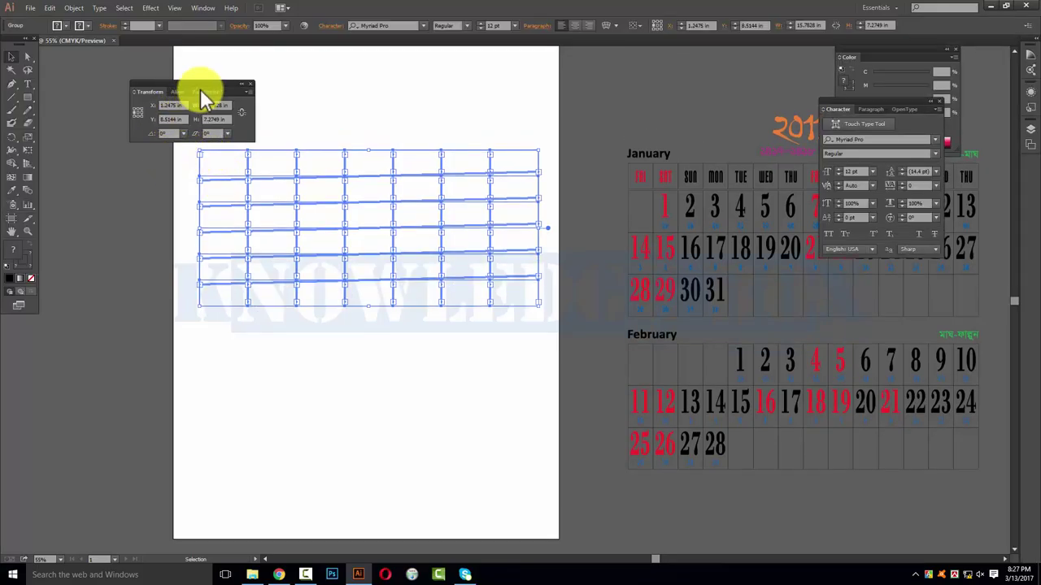
Bring the grid to the front of the stacking order and deselect it.
drag(183, 82, 103, 63)
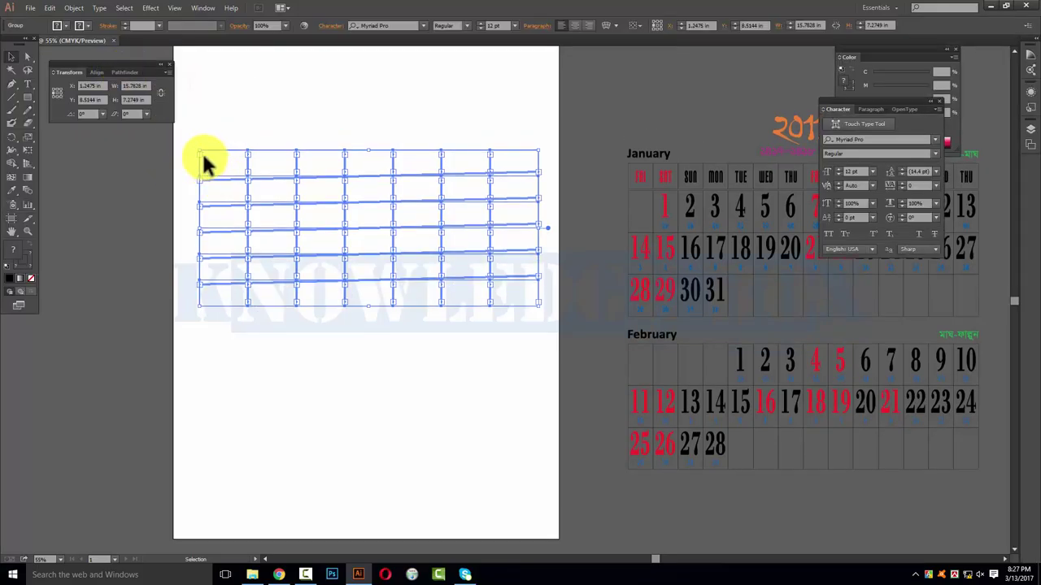
right_click(284, 160)
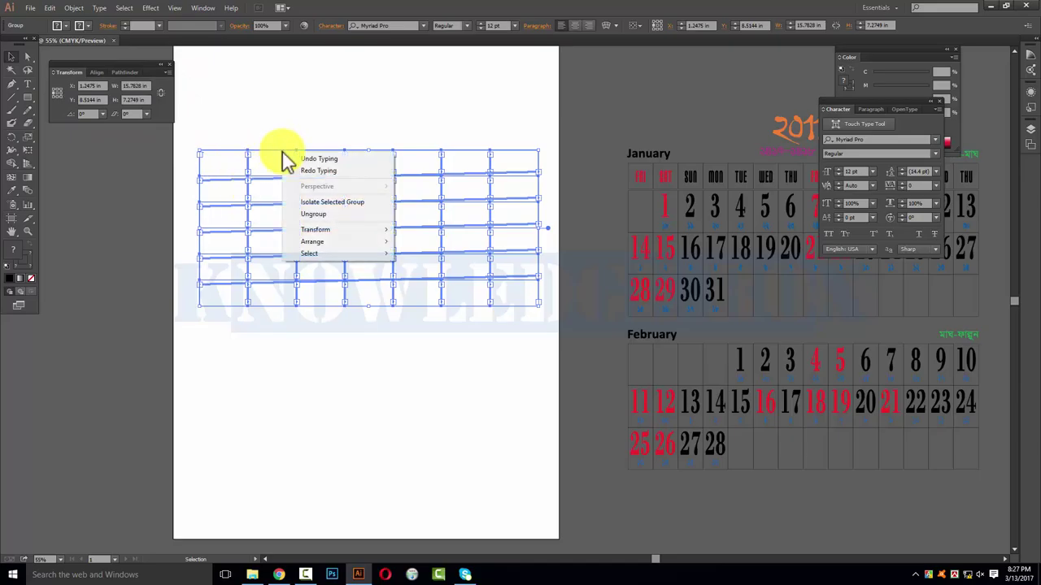
mouse_move(313, 241)
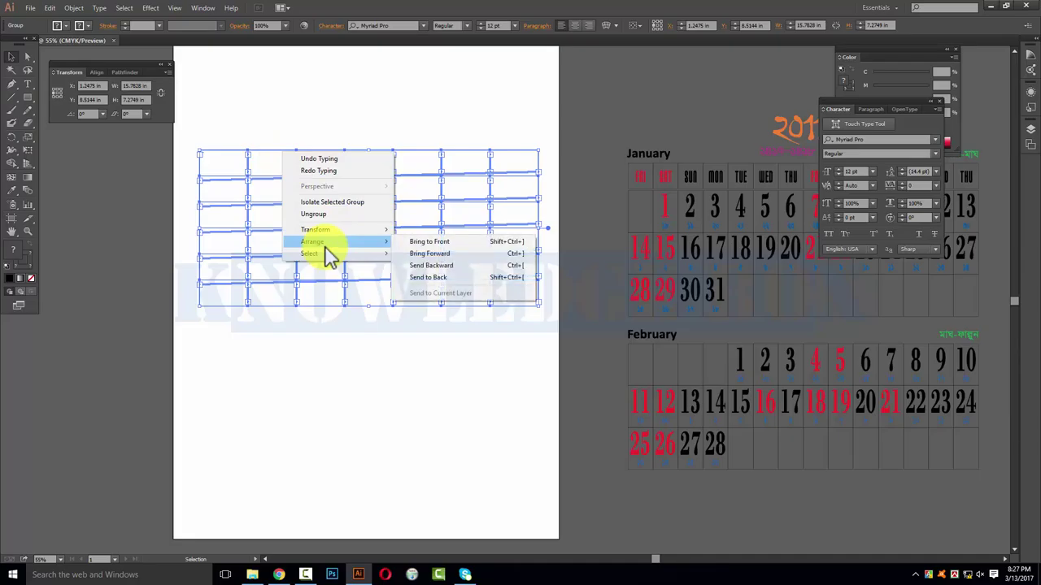
click(426, 242)
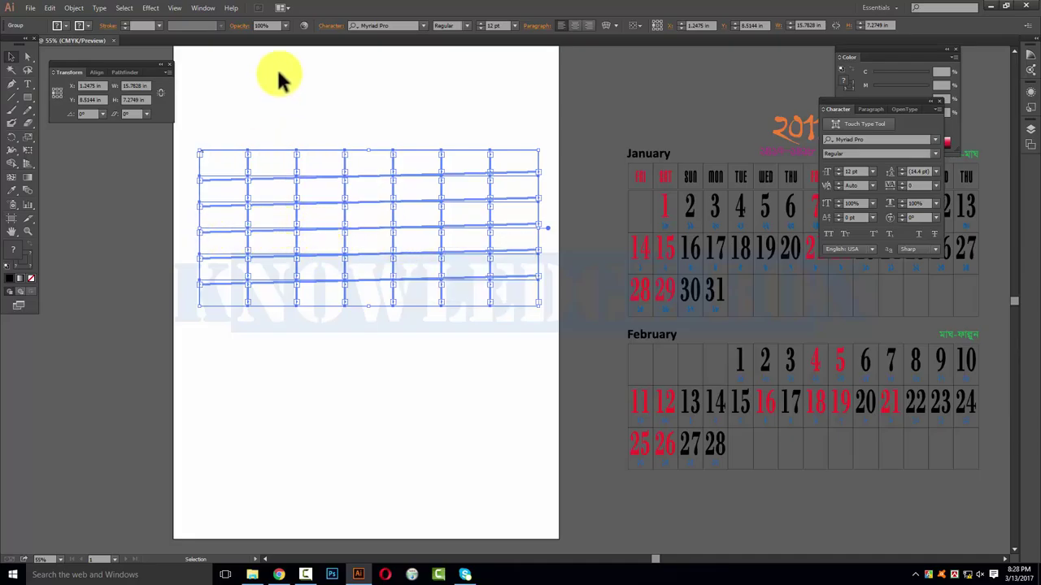
click(271, 96)
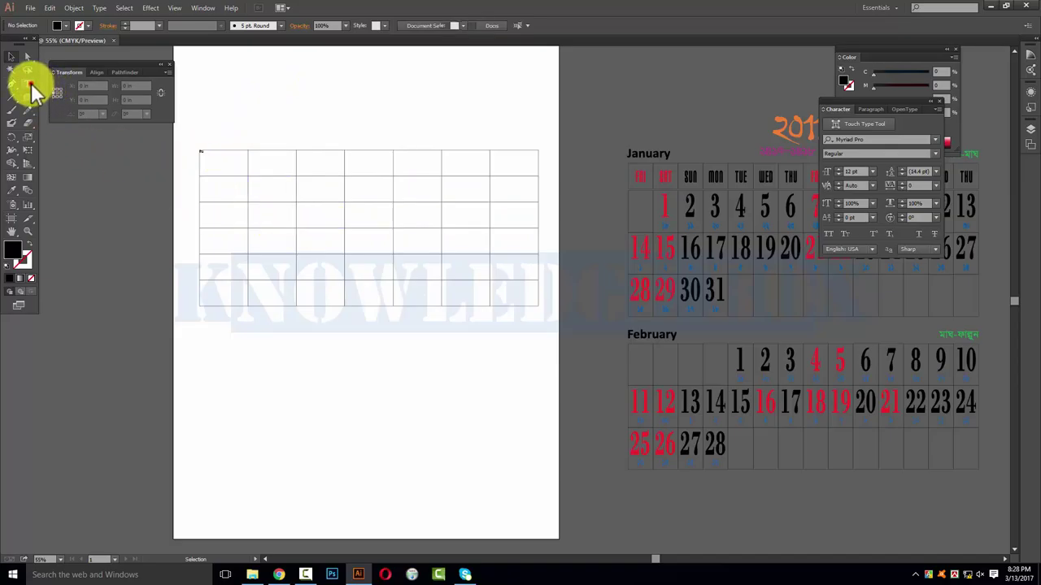
Type text in the top-left cell and enlarge the grid text to 40 pt.
click(28, 84)
click(202, 154)
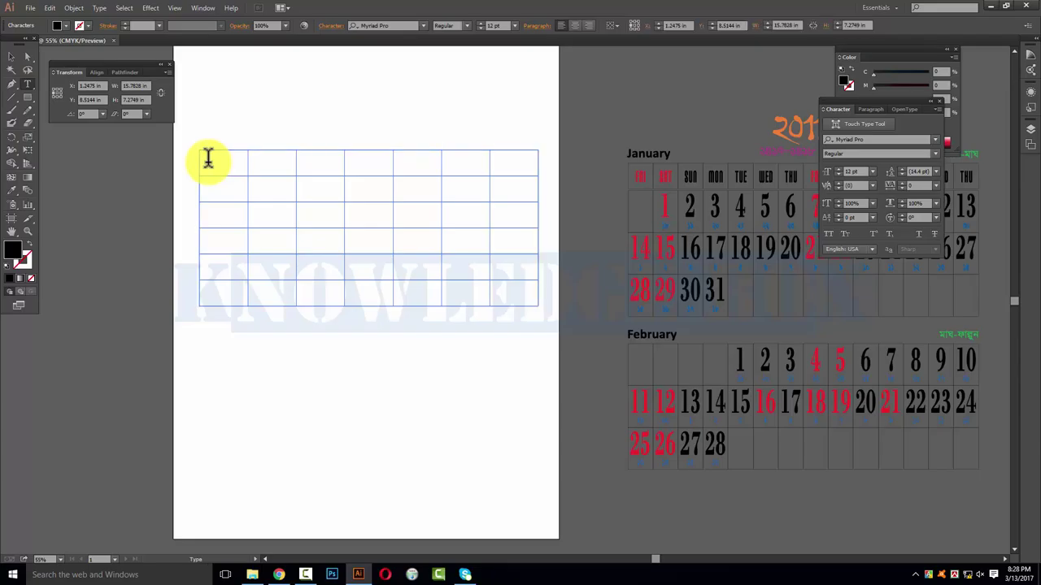
key(v)
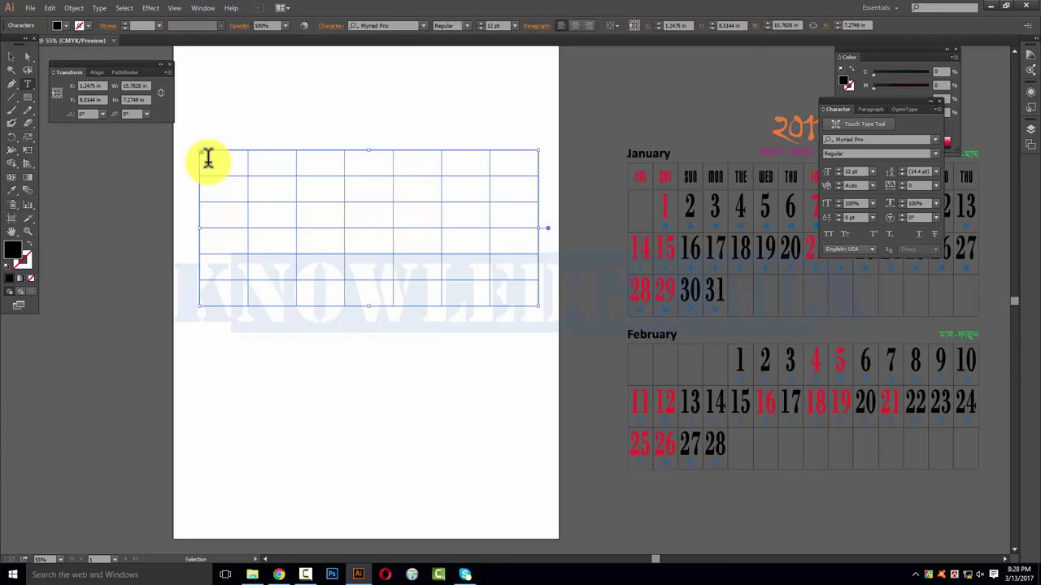
key(t)
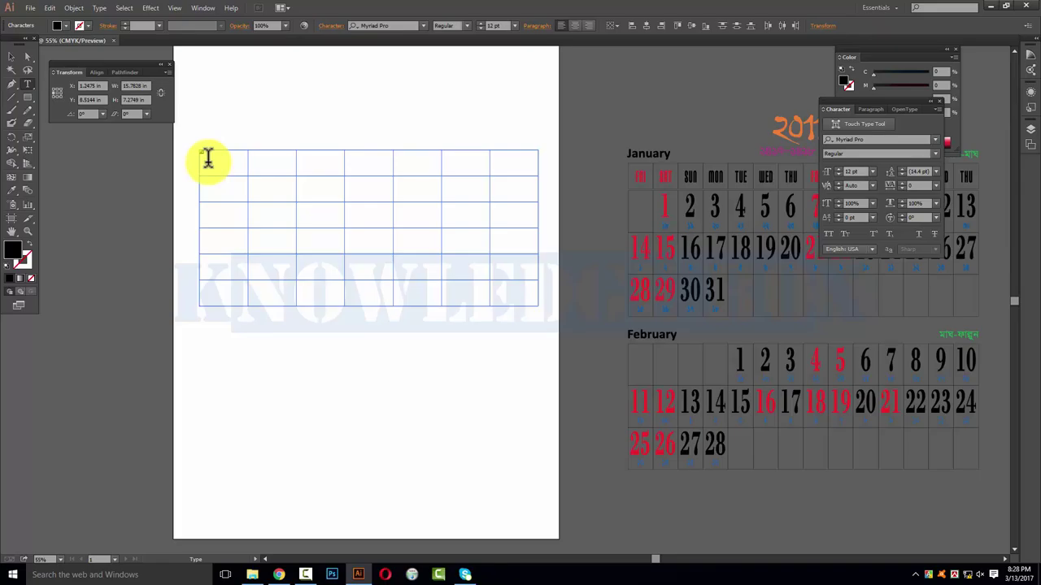
key(ctrl)
key(ctrl+shift+period)
key(ctrl+shift+period)
key(ctrl+shift+period)
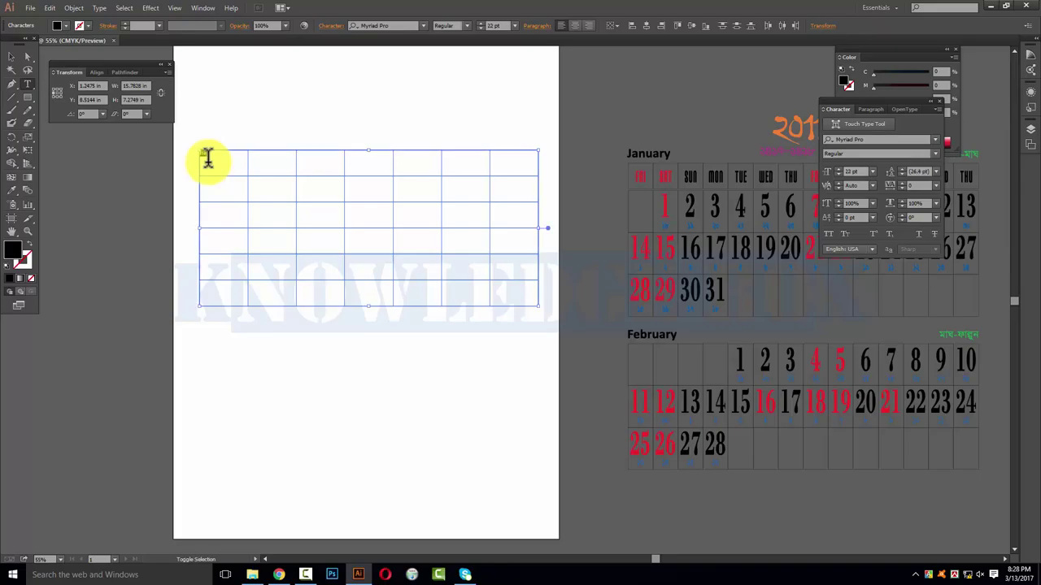
key(ctrl+shift+period)
key(ctrl+shift+period)
key(ctrl+shift+period)
key(ctrl+shift+period)
key(ctrl+shift+period)
key(ctrl+shift+period)
key(ctrl+shift+period)
key(ctrl+shift+period)
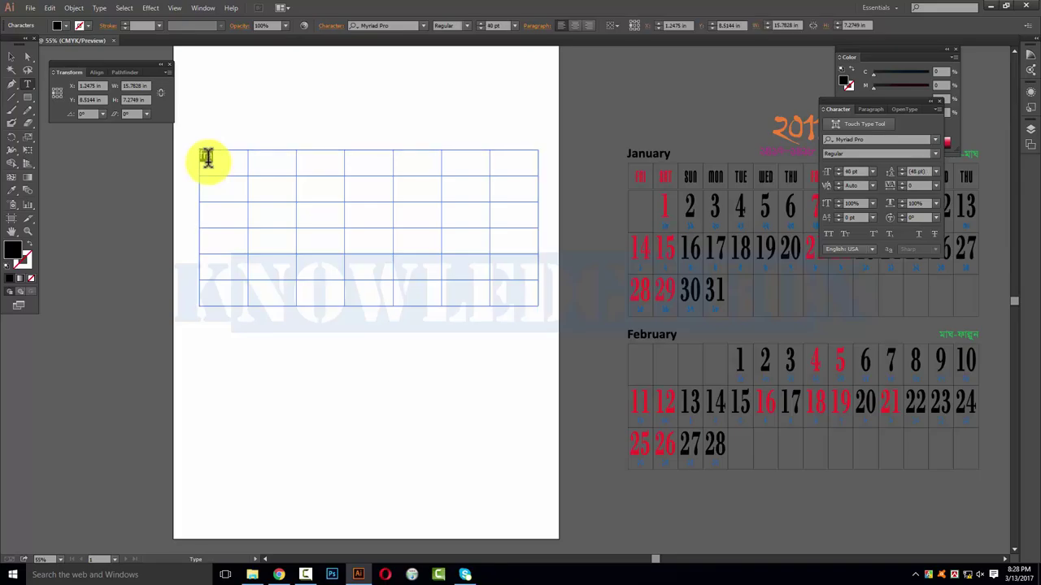
Change the cell text to uppercase FRA and search 'cali' for Calibri.
double_click(204, 155)
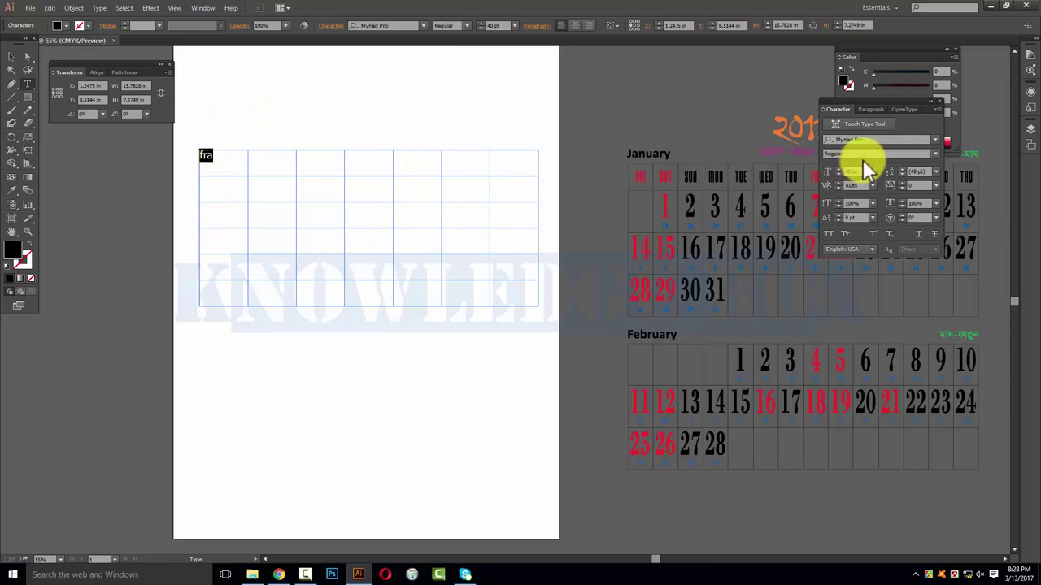
click(74, 8)
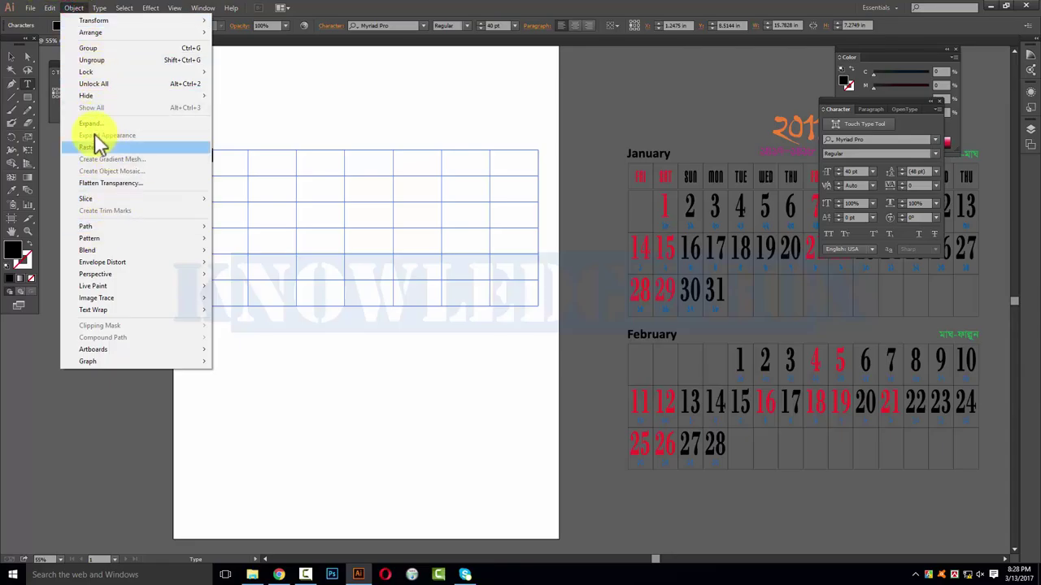
click(100, 8)
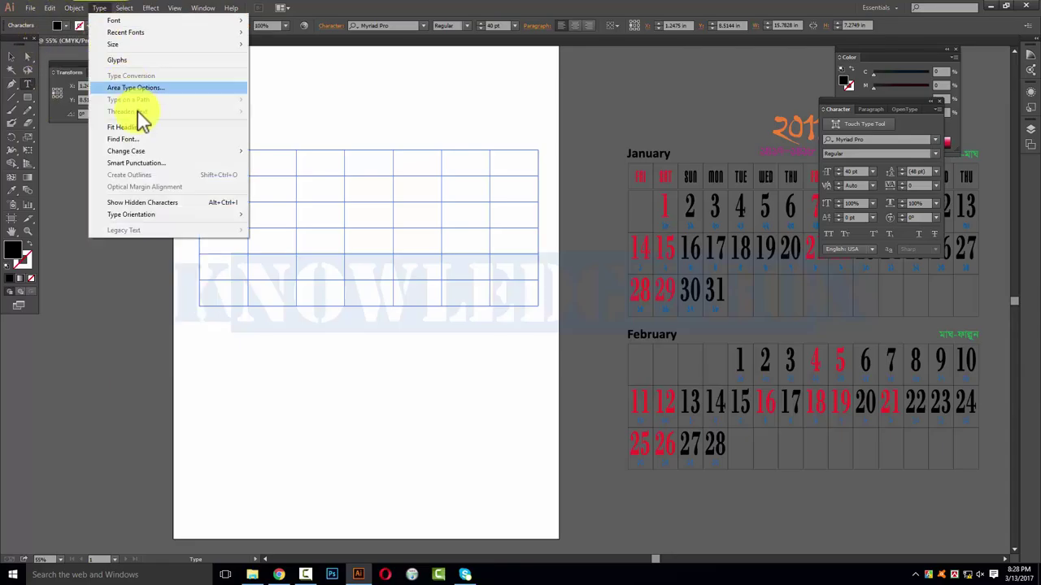
click(278, 153)
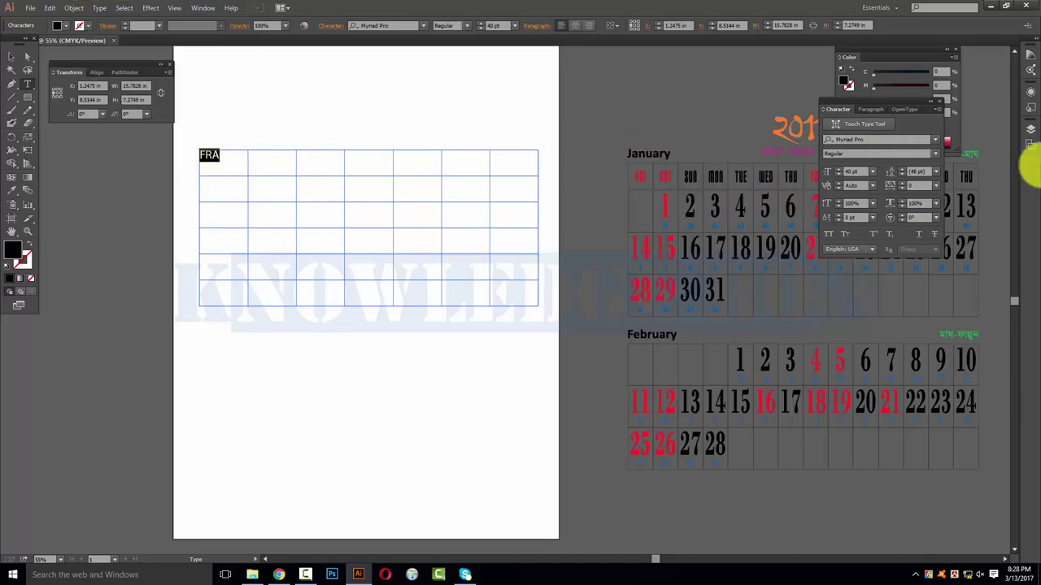
click(871, 141)
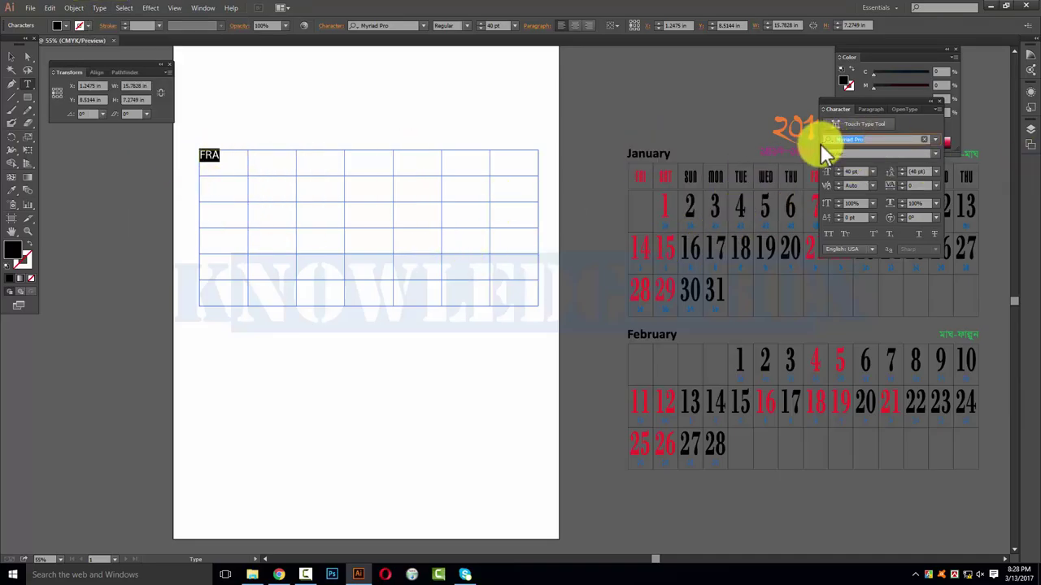
key(BackSpace)
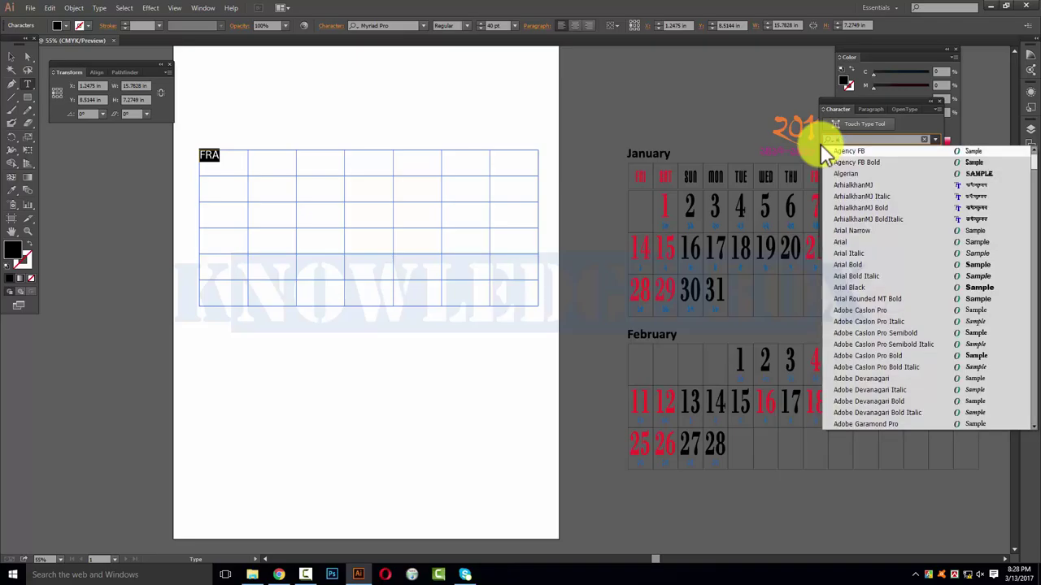
scroll(819, 143, down, 10)
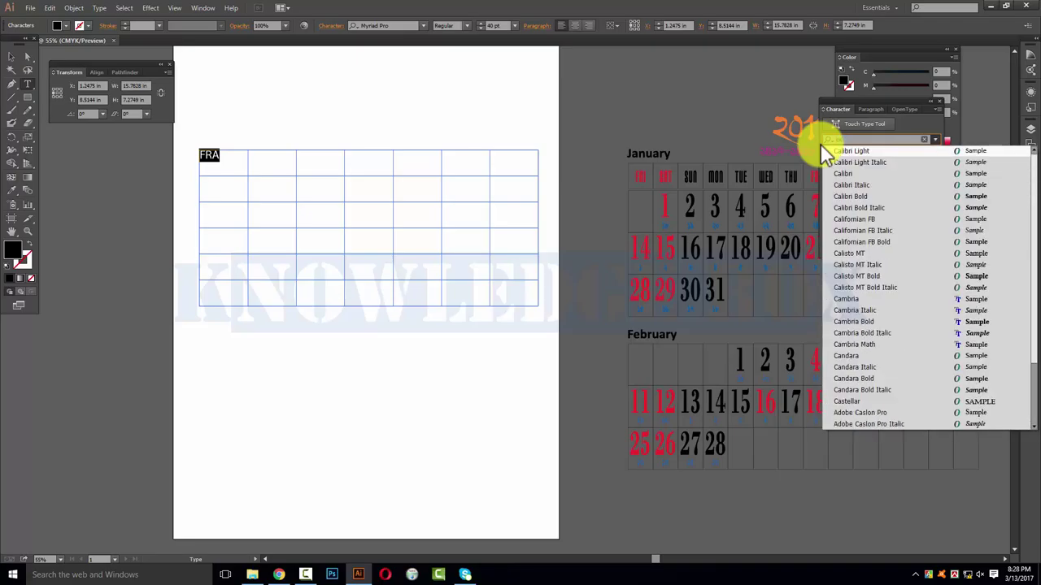
text(cali)
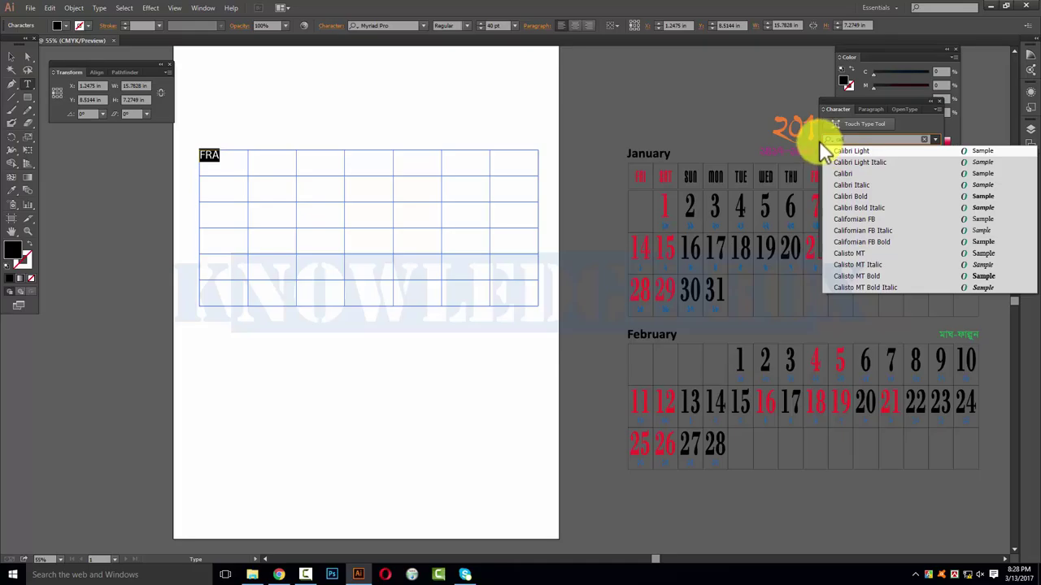
Set FRA in Calibri, center it in its cell, and lower it with a -17 pt baseline shift.
click(843, 174)
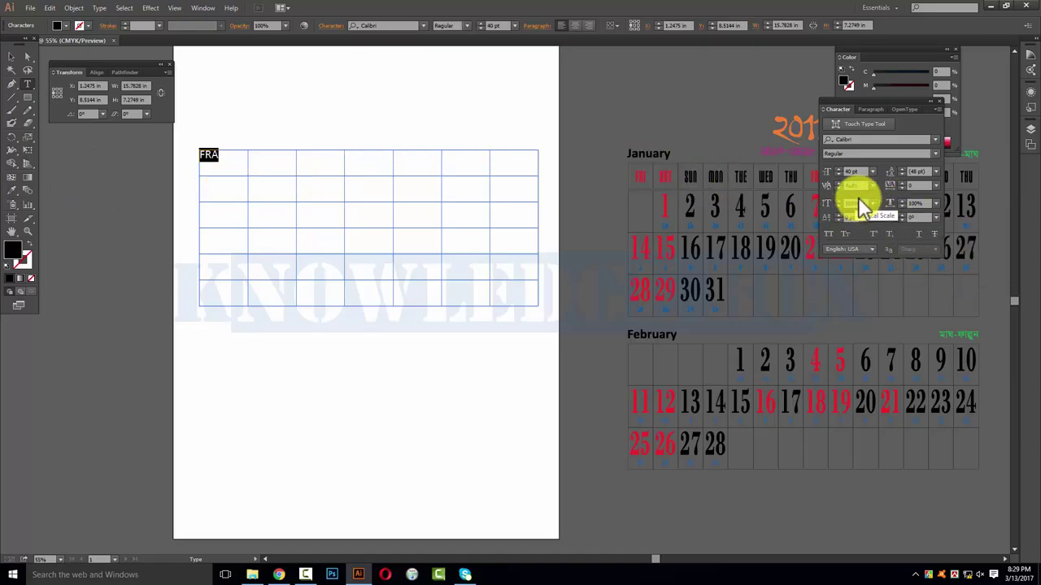
click(856, 110)
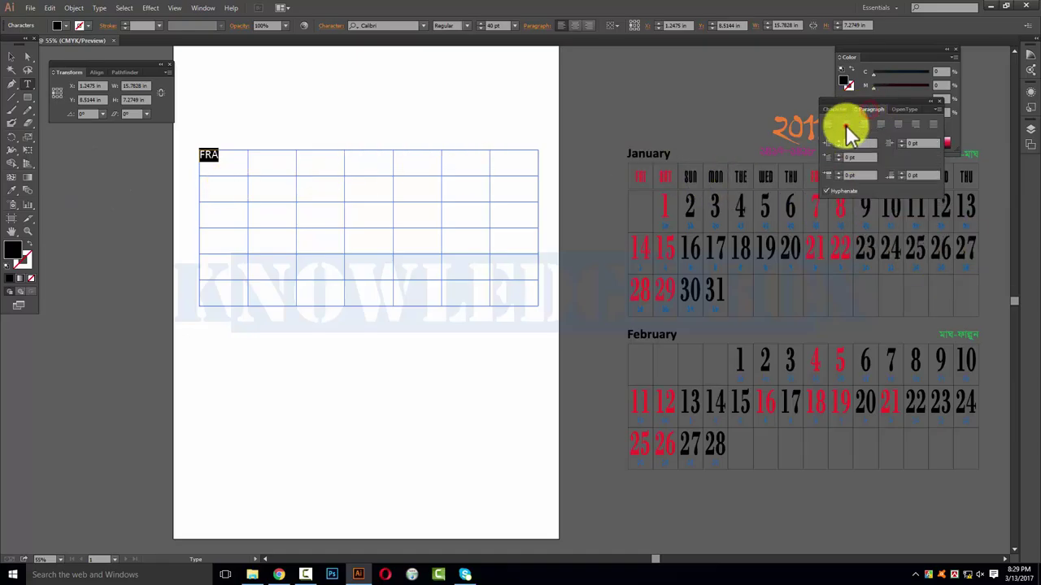
click(846, 125)
click(832, 110)
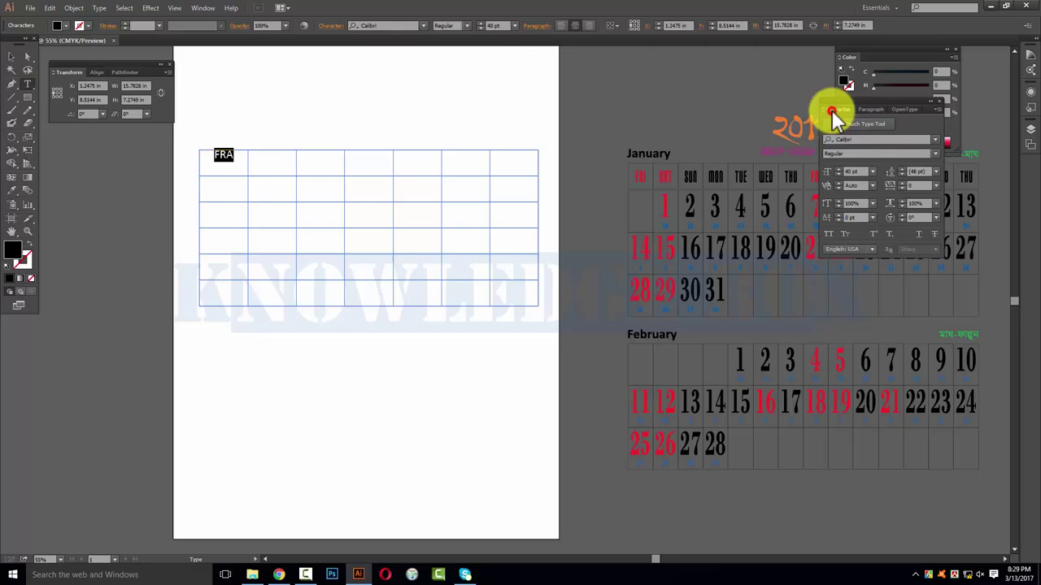
click(838, 204)
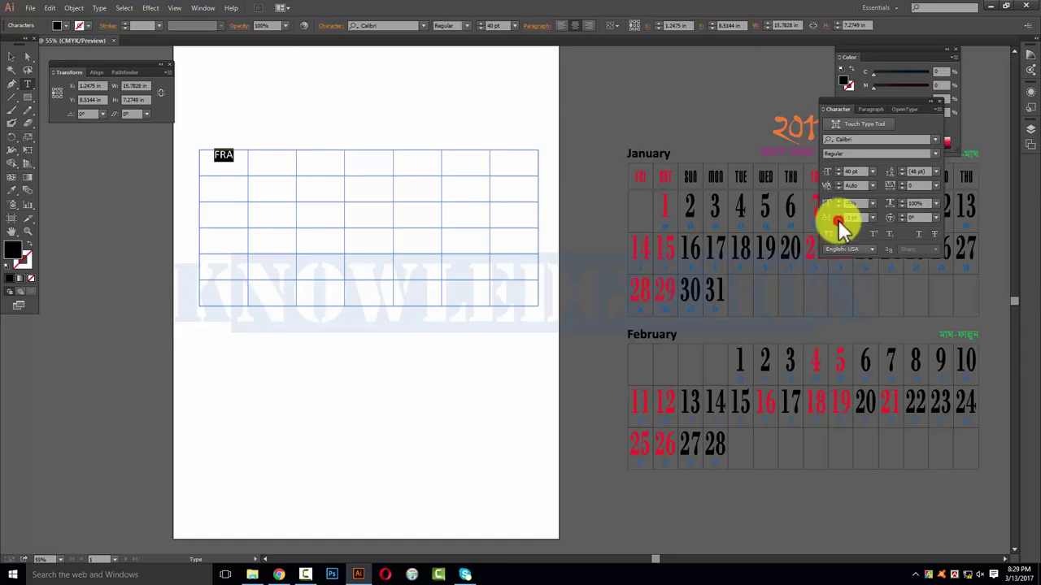
click(838, 219)
click(837, 219)
click(838, 219)
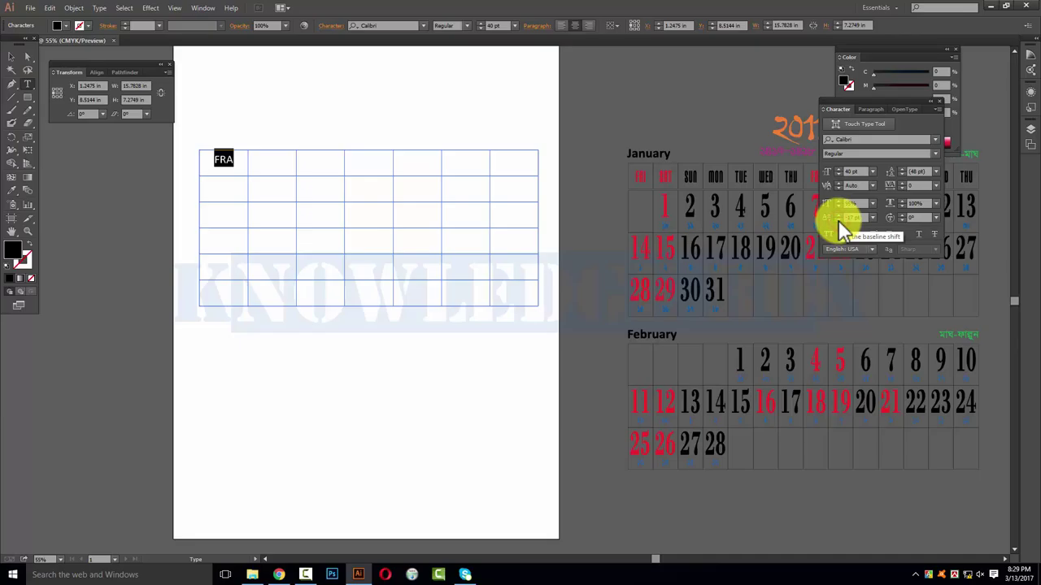
Add 'SAT' on a new line beneath FRA in the header cell.
key(Escape)
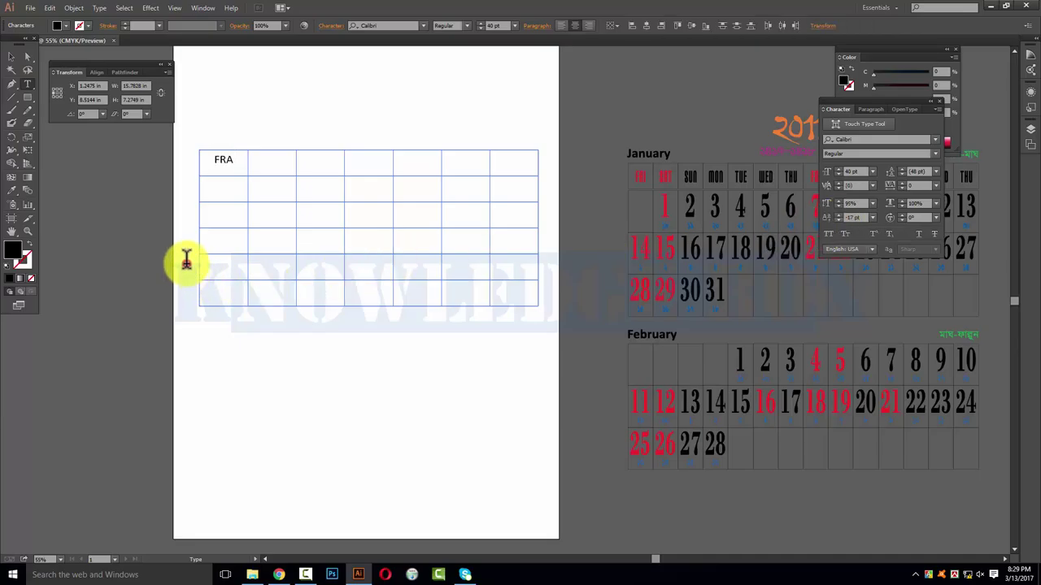
click(235, 160)
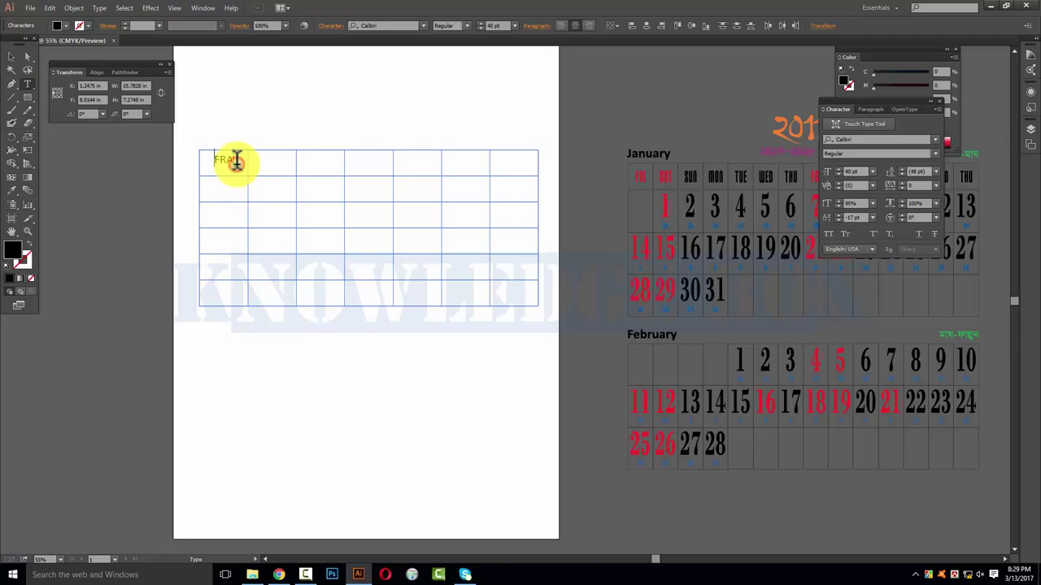
key(Escape)
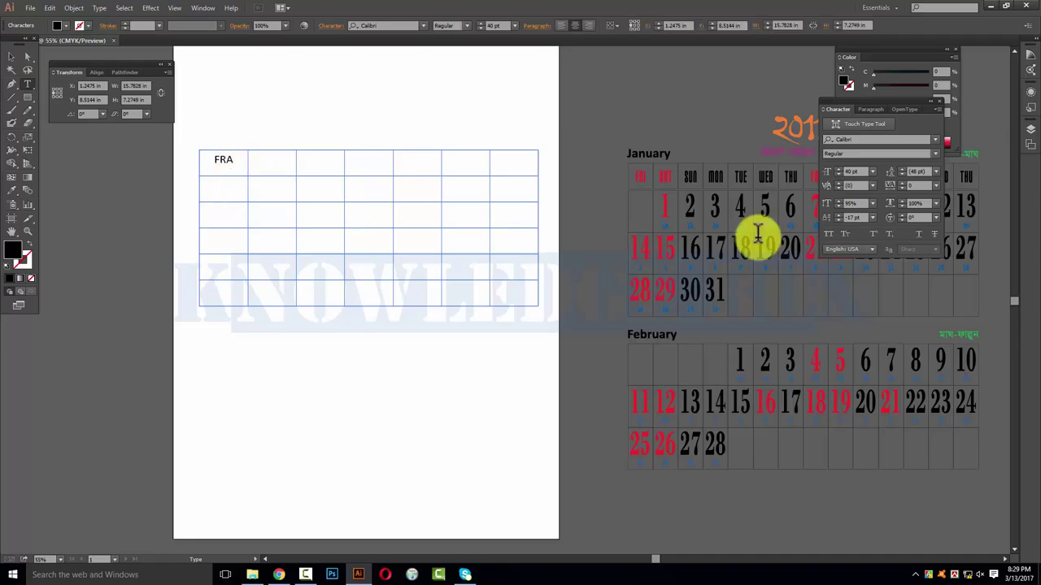
key(Return)
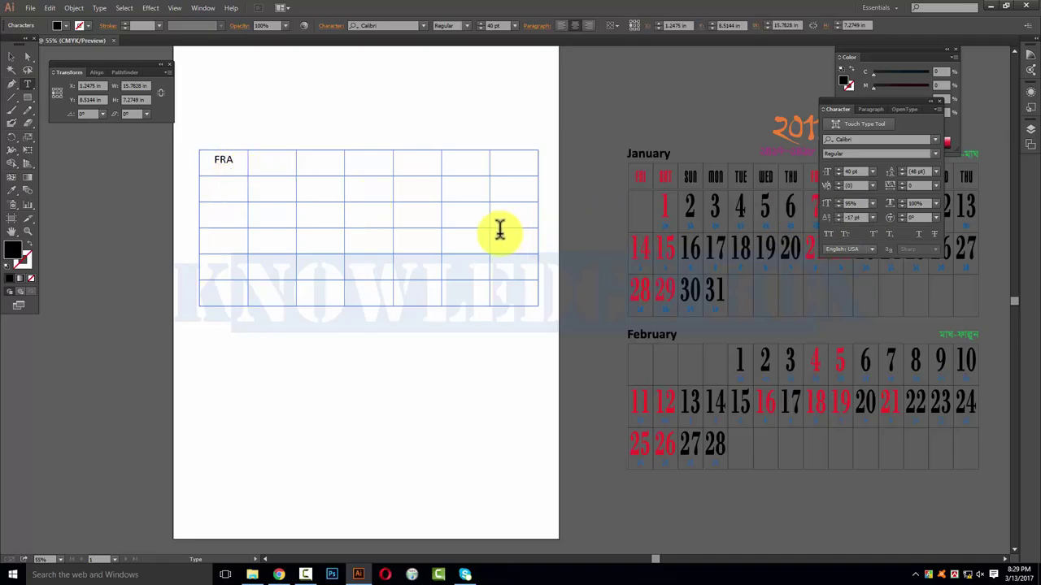
text(SA)
text(T)
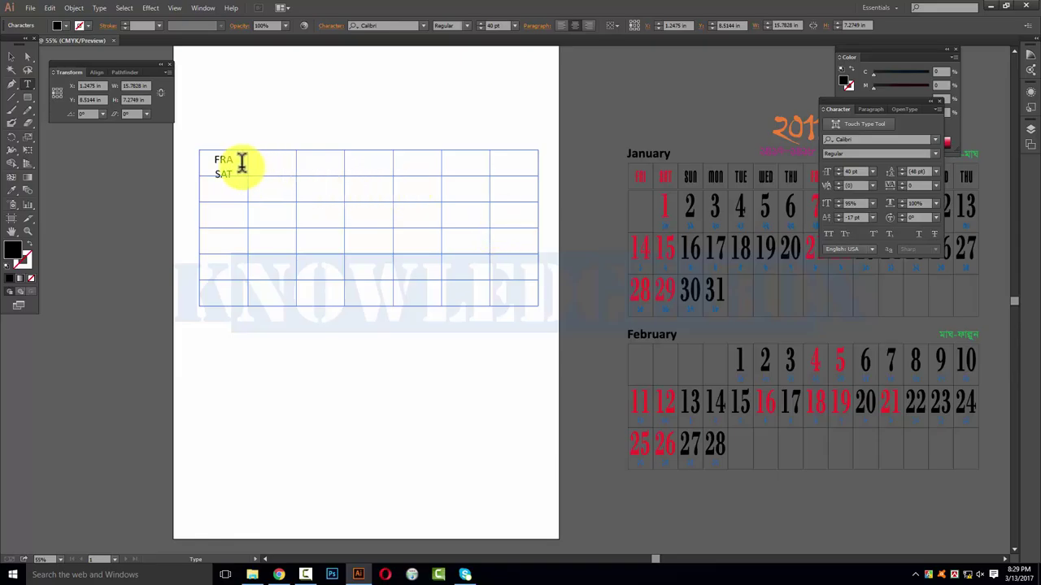
Try 84 pt line spacing on the FRA and SAT lines, then undo it.
drag(235, 179, 205, 161)
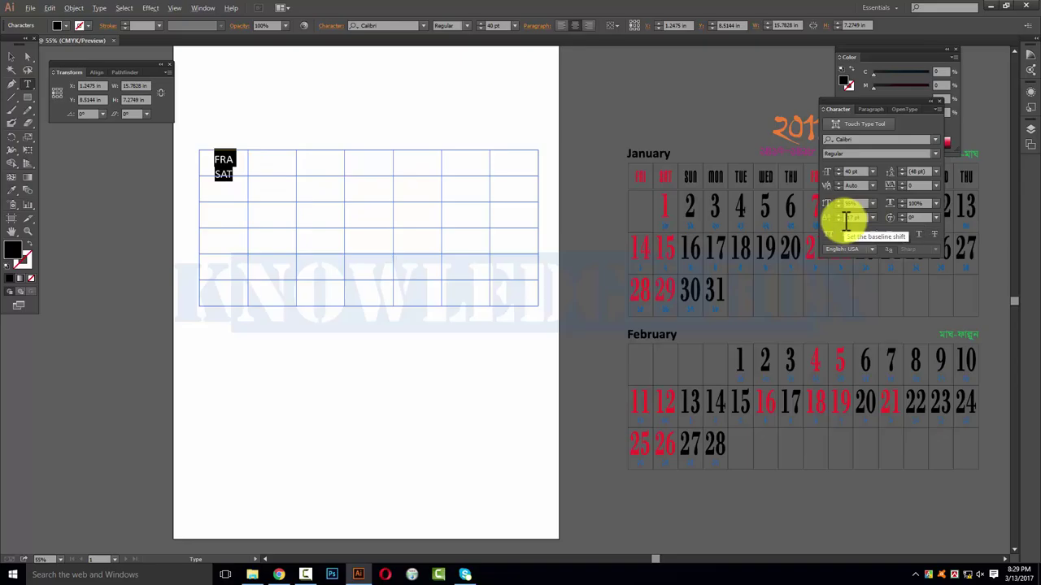
text(84)
key(Return)
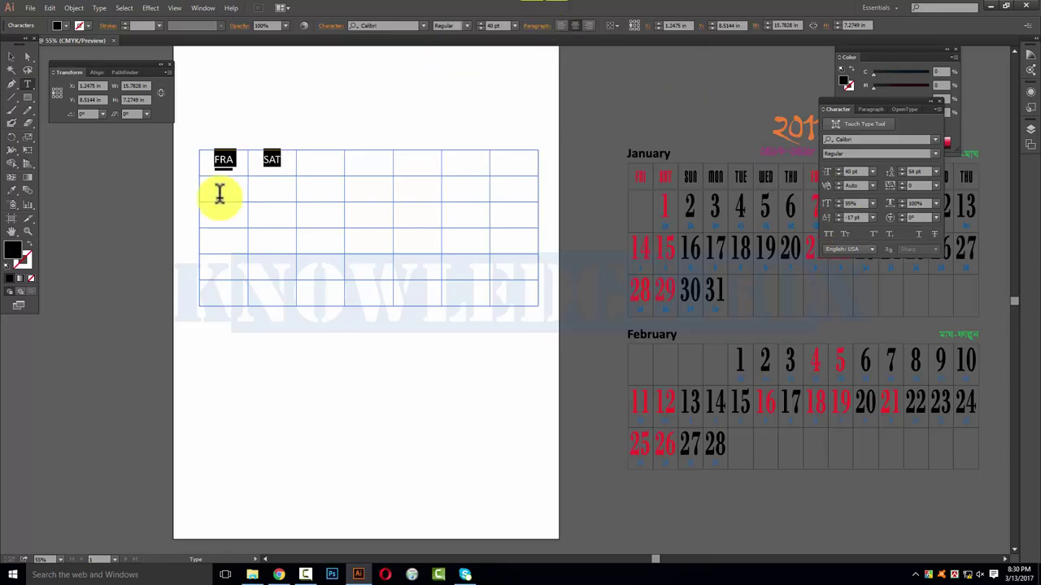
click(181, 207)
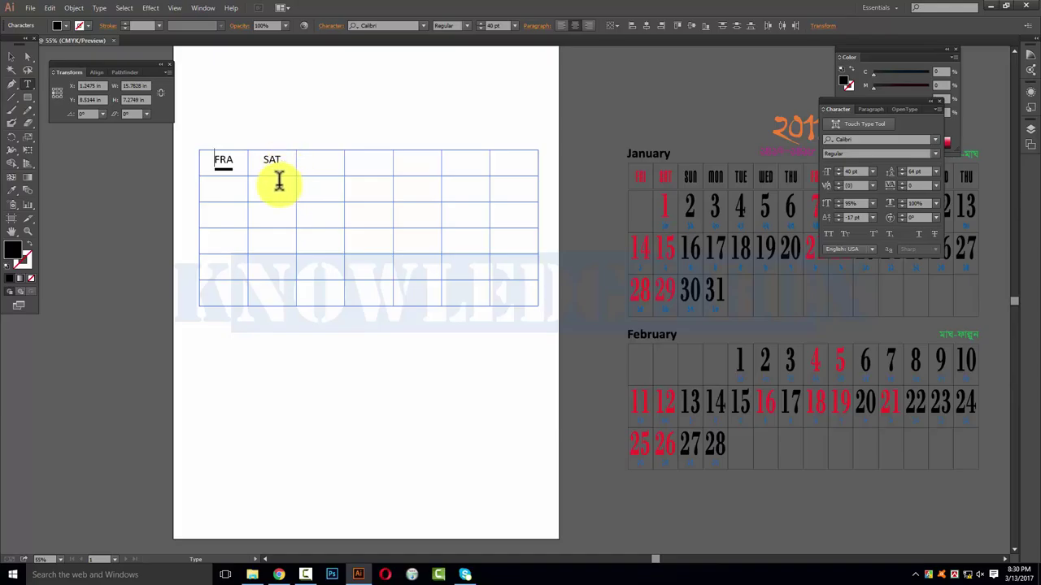
key(ctrl+z)
Type the remaining weekday headers SUN, MON, TUE, WED and THU, correcting typos.
click(268, 161)
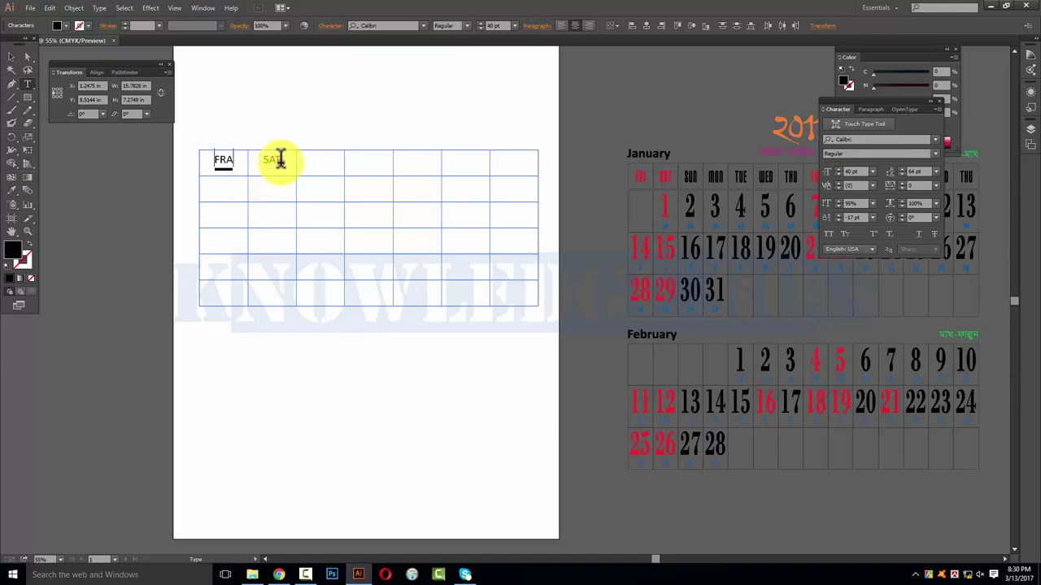
text(SAT SU)
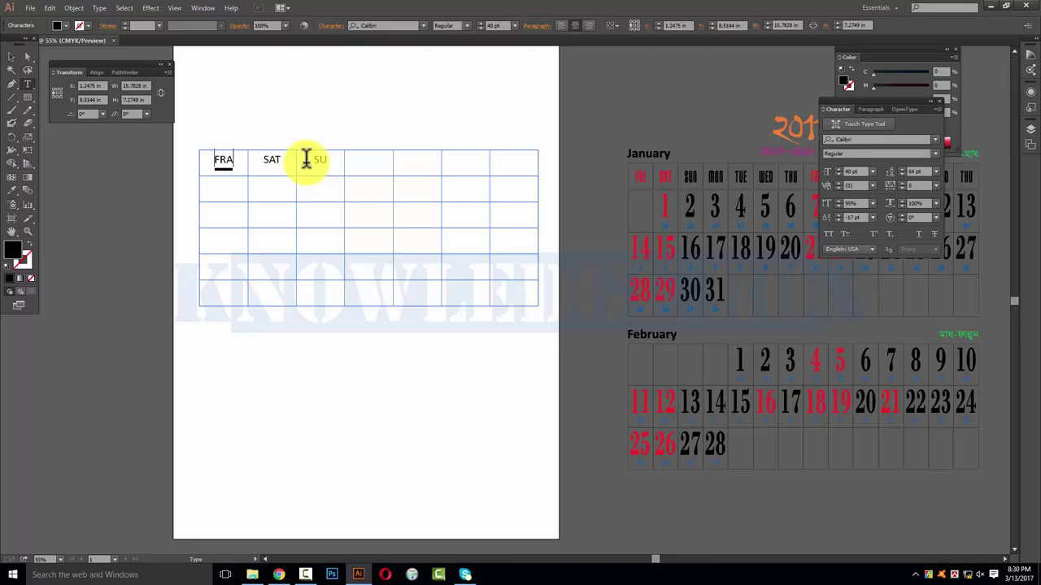
text(N MO)
text(N)
key(BackSpace)
text(HU)
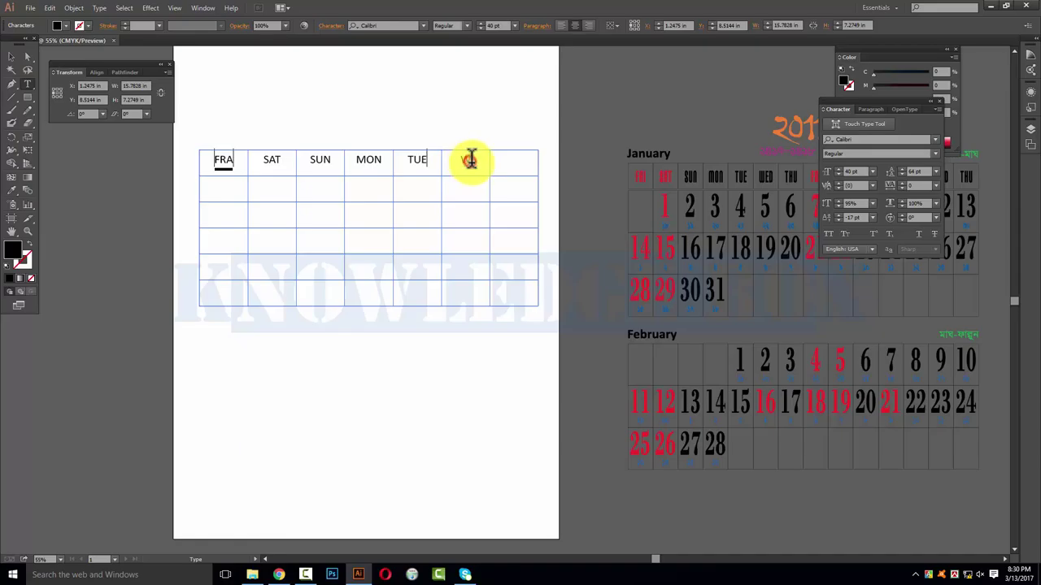
text(ED)
key(Tab)
text(TH)
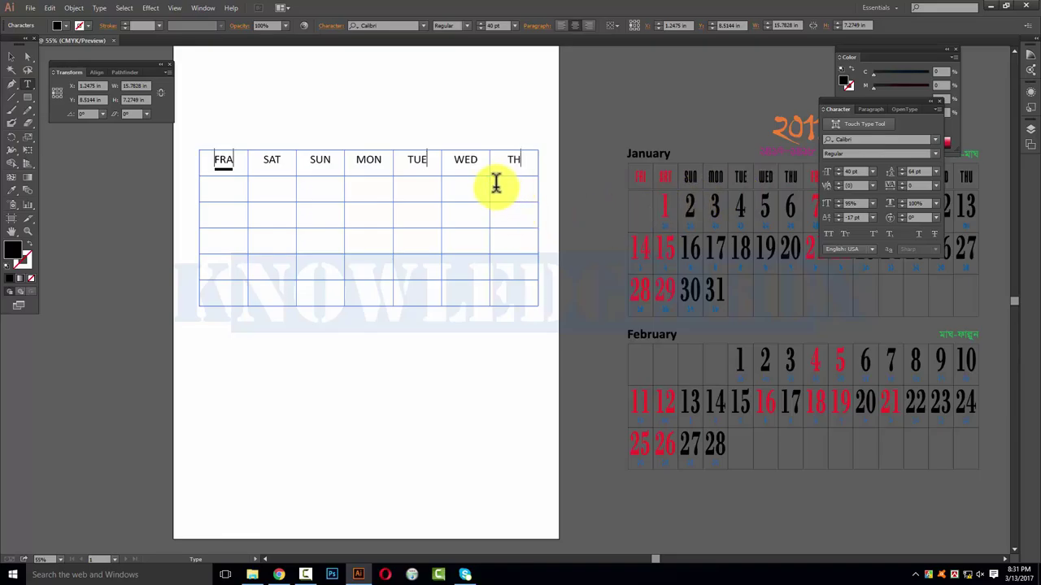
text(U)
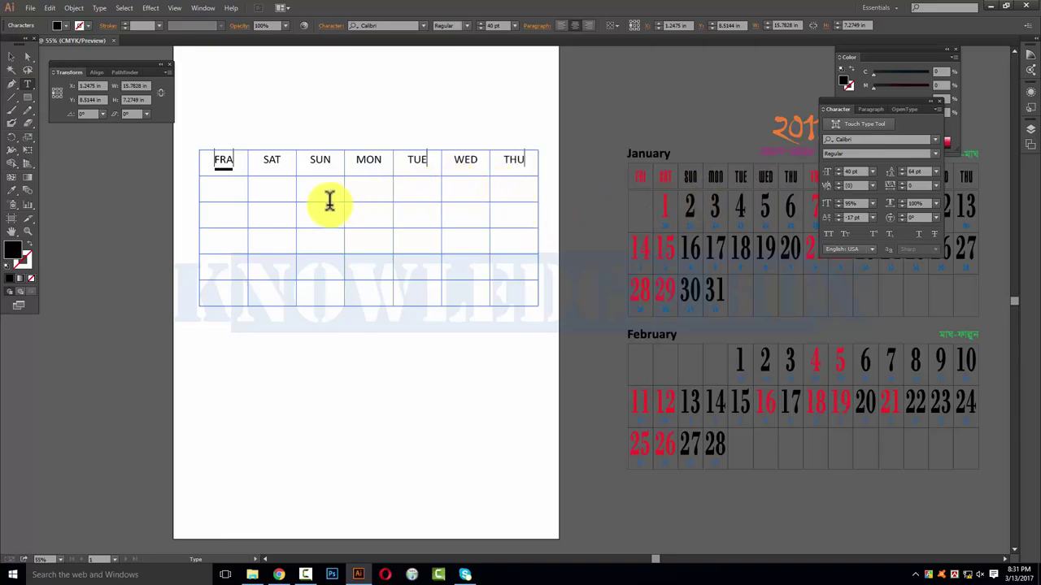
Enter dates 1 through 31 starting under SAT, then select the weekday header row.
key(Return)
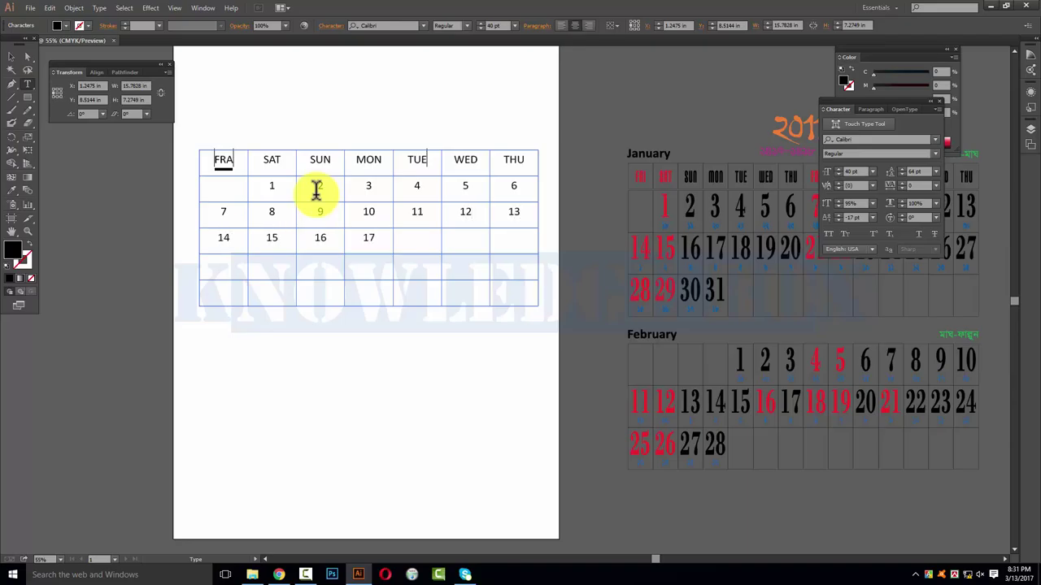
text(1)
key(BackSpace)
text(23)
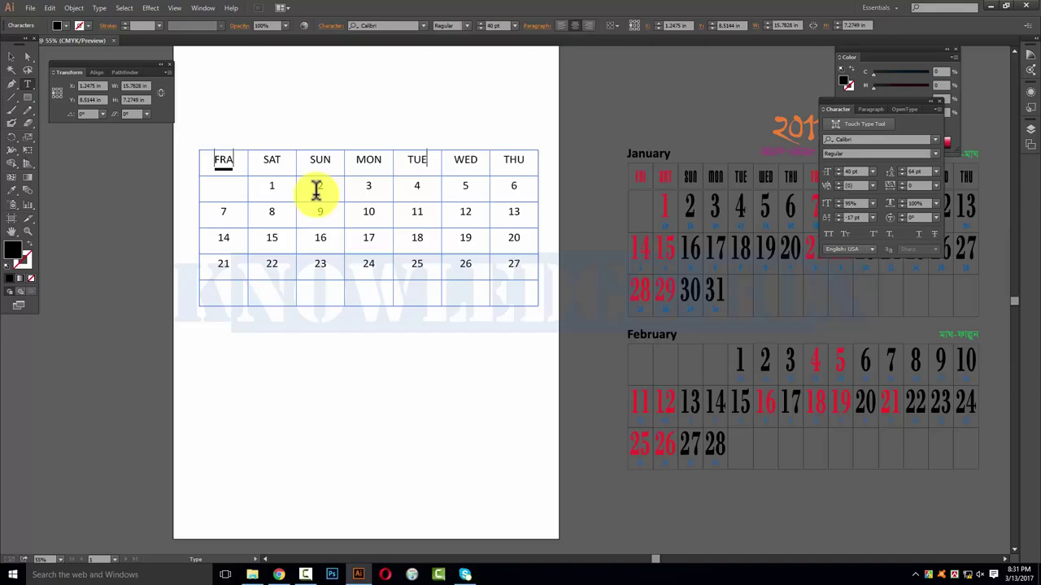
key(Tab)
text(3)
text(0)
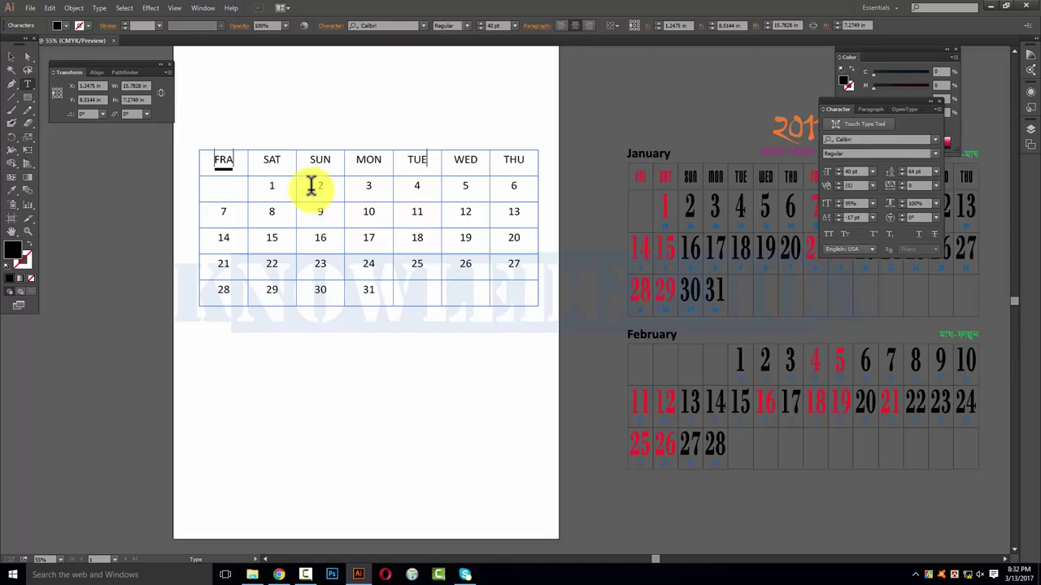
mouse_move(213, 161)
mouse_down()
mouse_move(527, 157)
mouse_move(208, 158)
mouse_move(217, 159)
mouse_up()
click(81, 199)
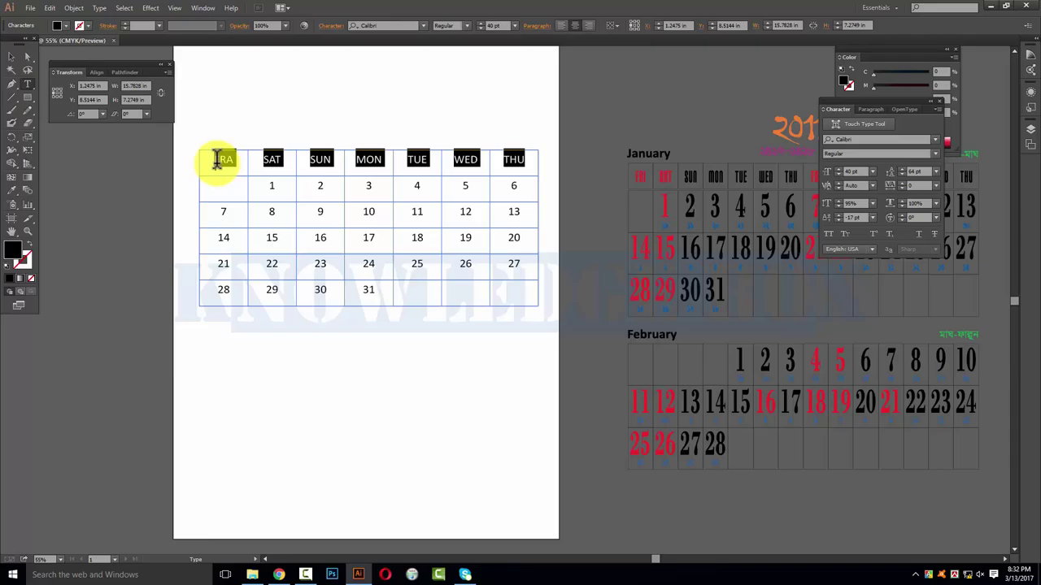
Set the selected weekday headers FRA through THU to Calibri Bold.
click(846, 155)
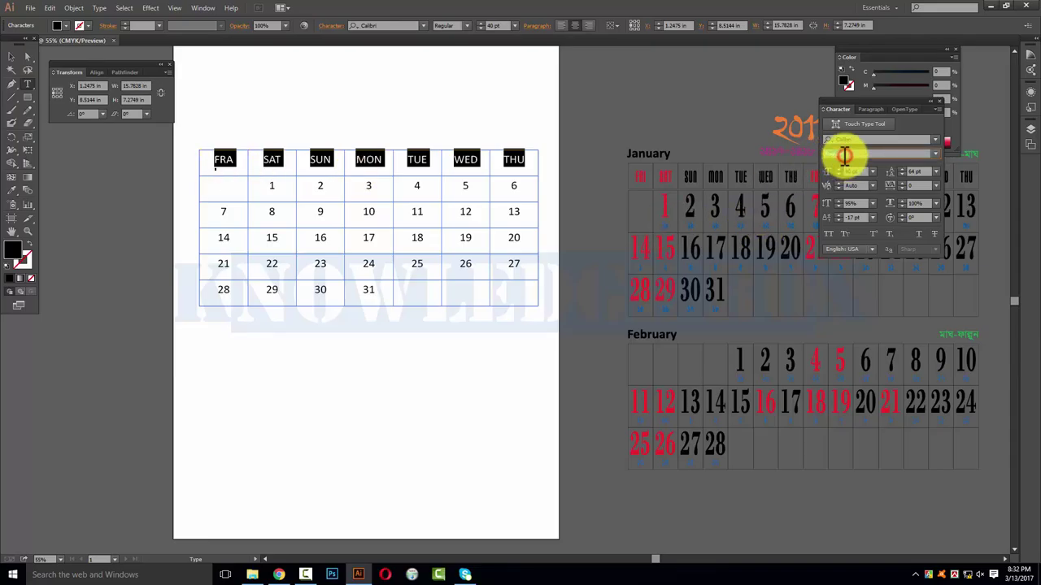
click(937, 152)
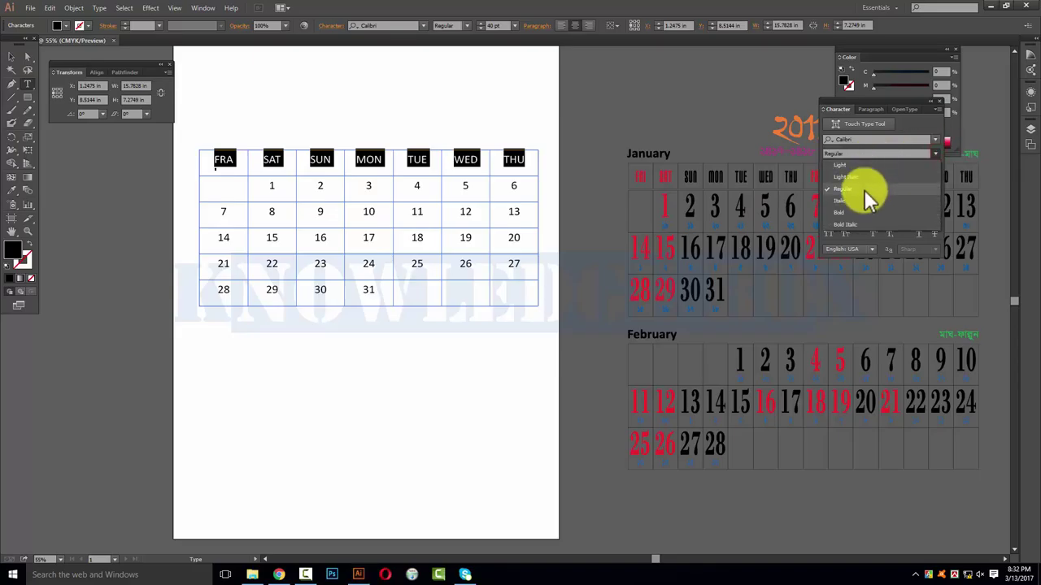
click(848, 213)
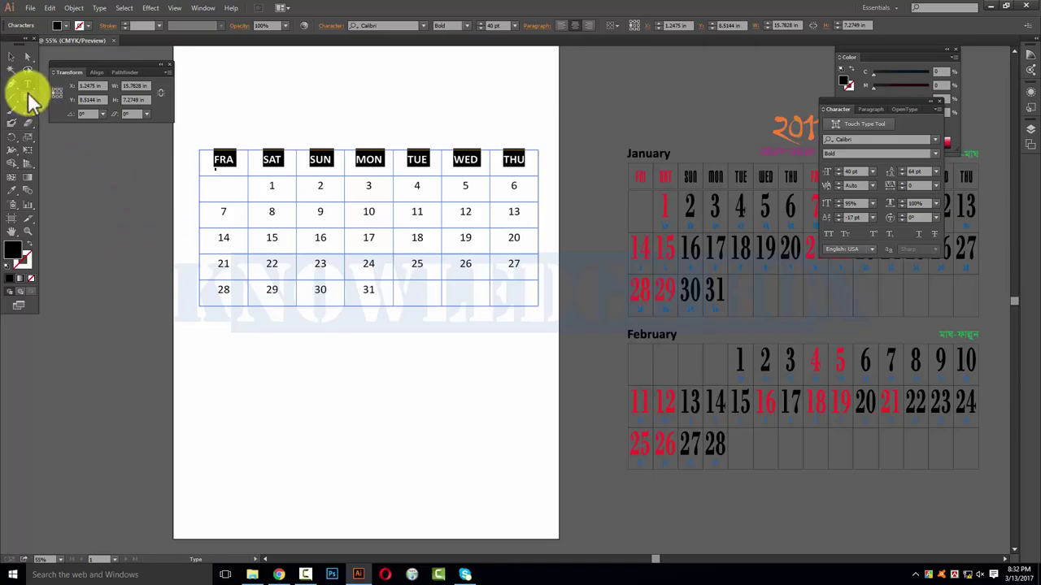
click(11, 57)
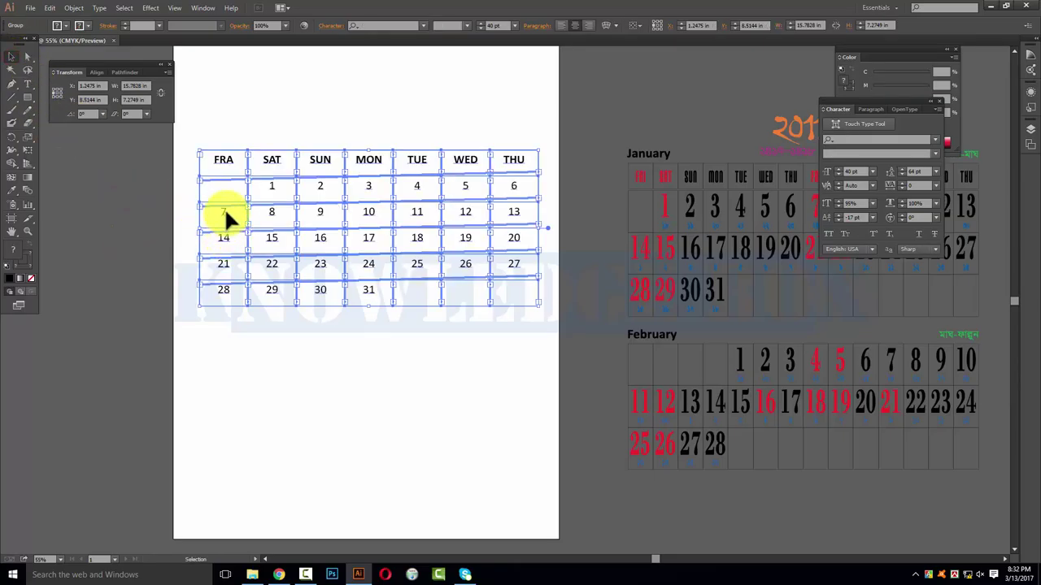
With the Type tool, try selecting the date text beginning at 1 under SAT.
click(28, 84)
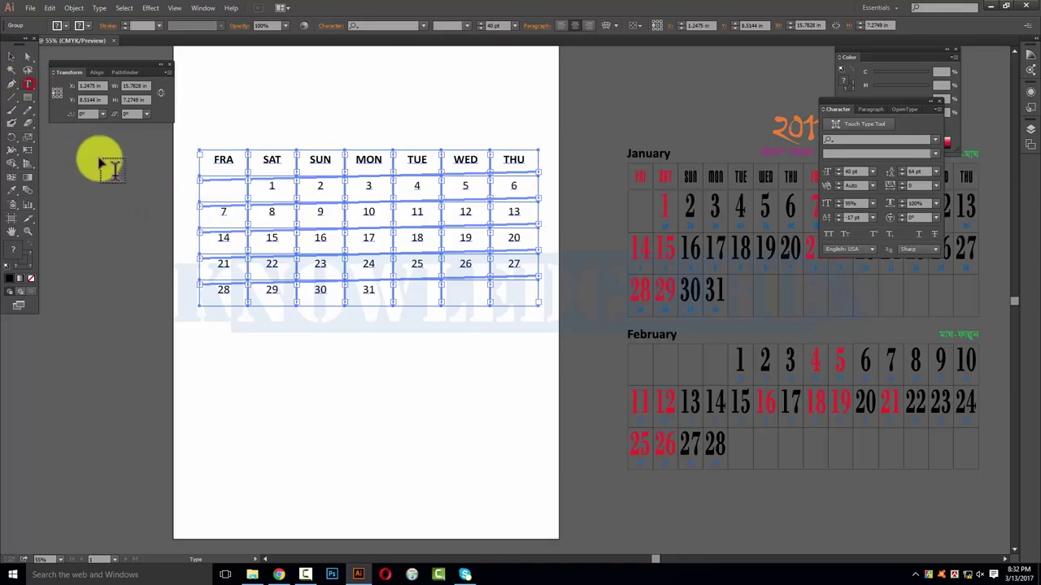
click(251, 190)
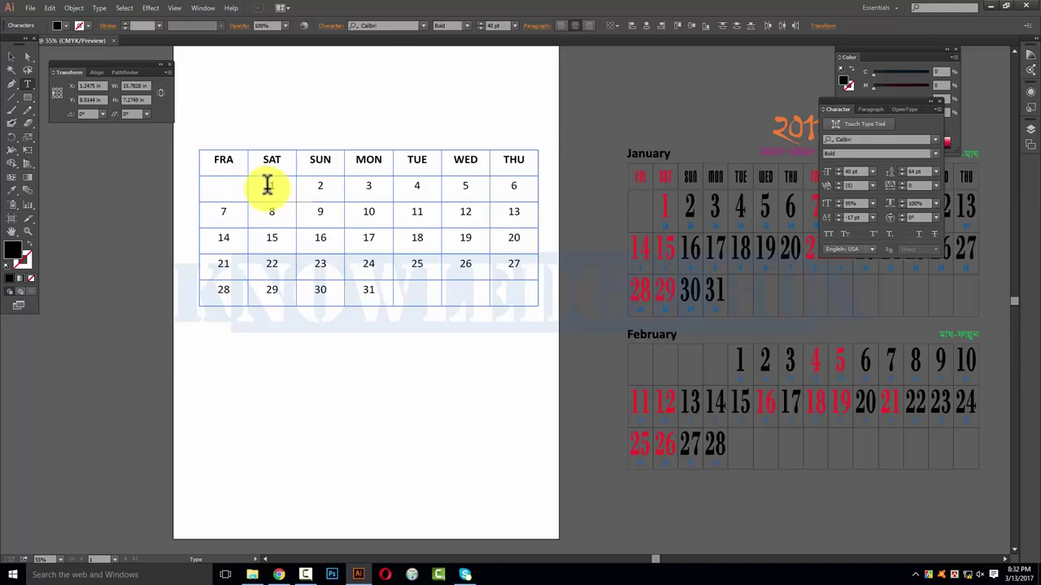
shift+click(271, 187)
mouse_move(299, 188)
mouse_down()
mouse_move(320, 220)
mouse_move(427, 228)
mouse_move(519, 262)
mouse_up()
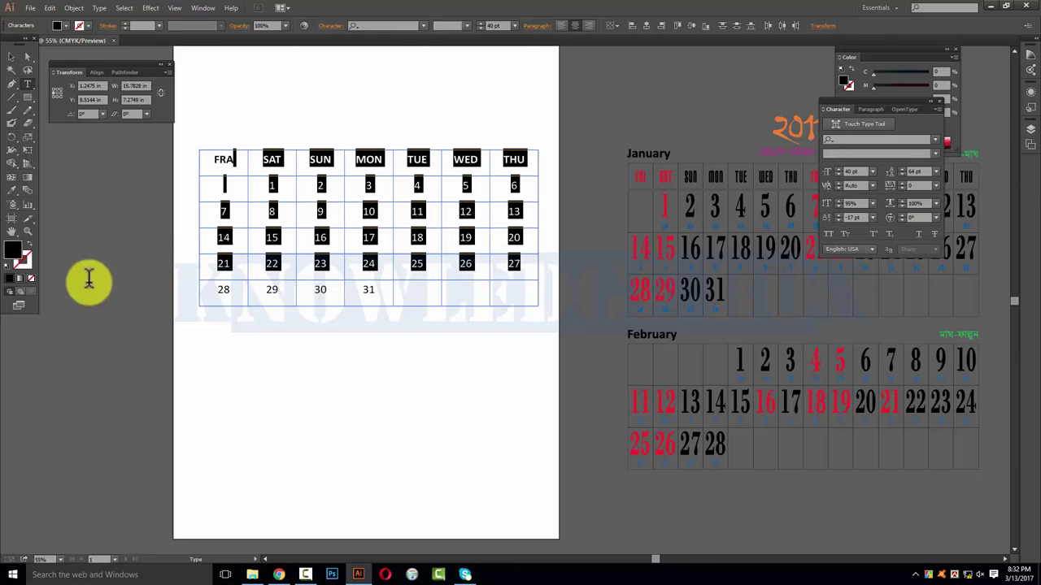
click(183, 368)
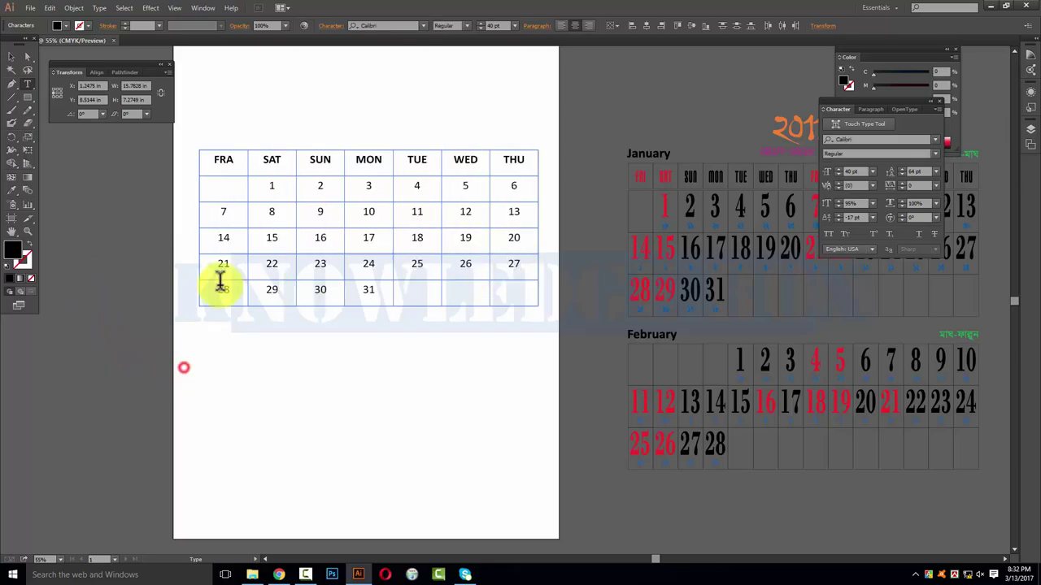
shift+click(272, 184)
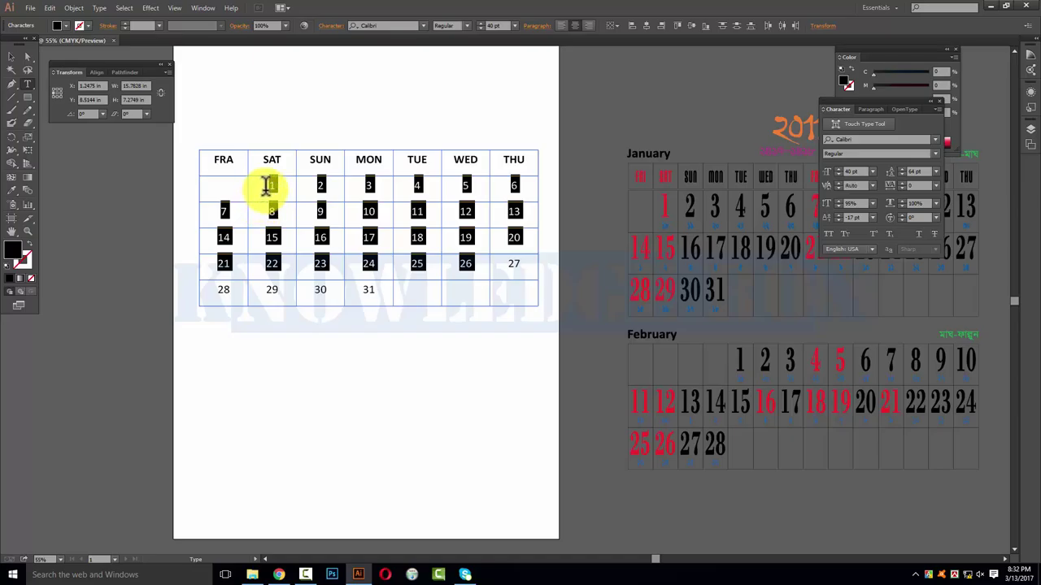
click(266, 186)
mouse_move(266, 185)
mouse_down()
mouse_move(428, 286)
mouse_move(370, 294)
mouse_move(378, 297)
mouse_move(350, 496)
mouse_move(553, 502)
mouse_up()
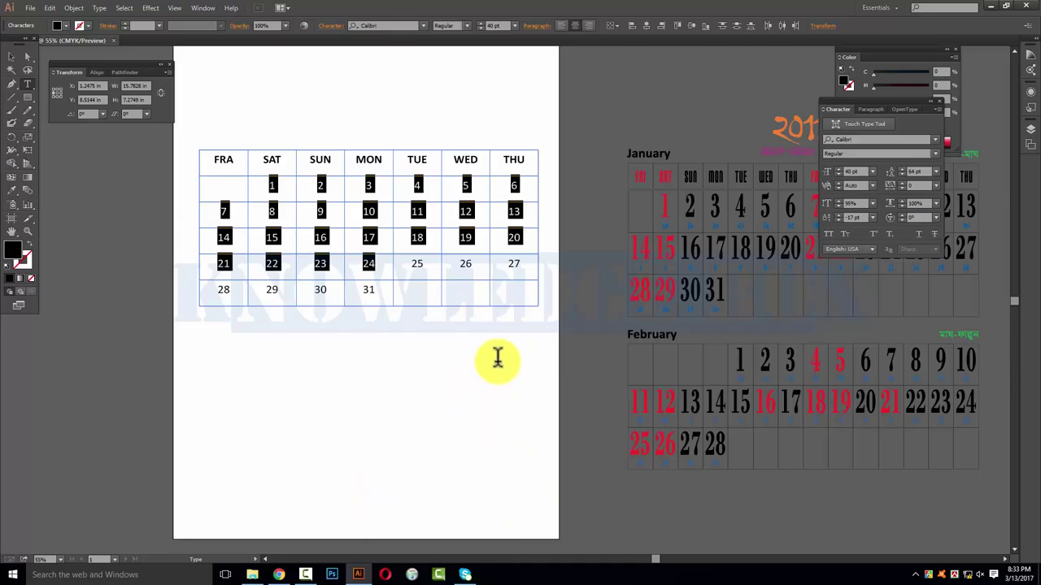
Reselect until every date from 1 to 31 is highlighted, excluding the headers.
click(213, 354)
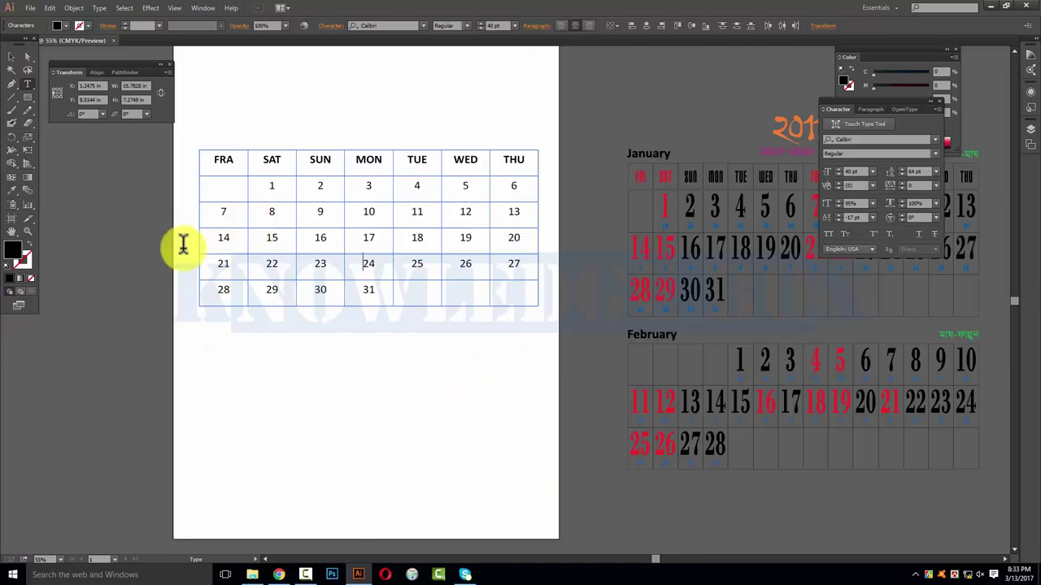
drag(271, 180, 393, 291)
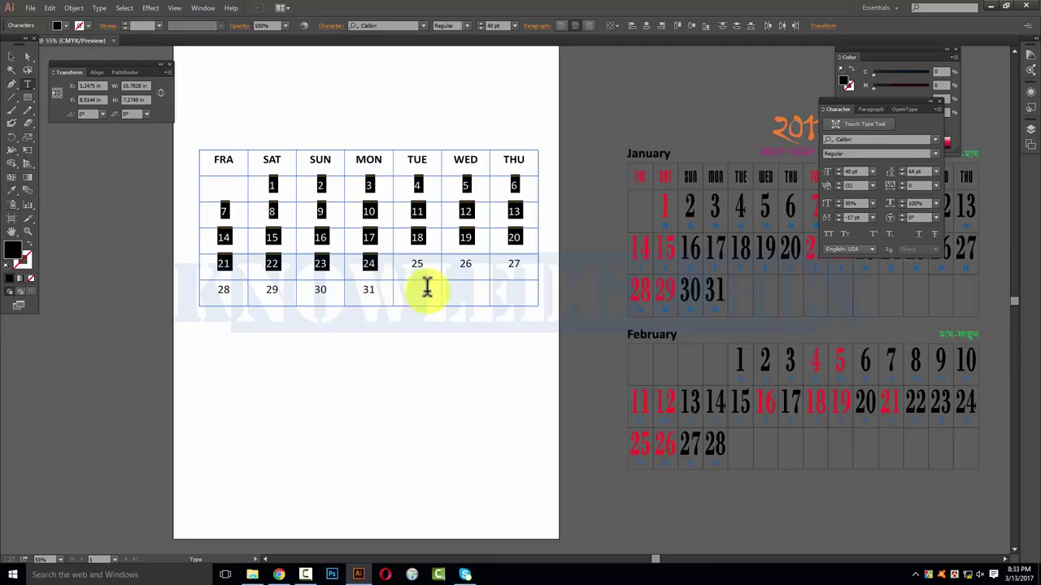
key(shift+Right)
key(shift+Right)
key(shift+Right)
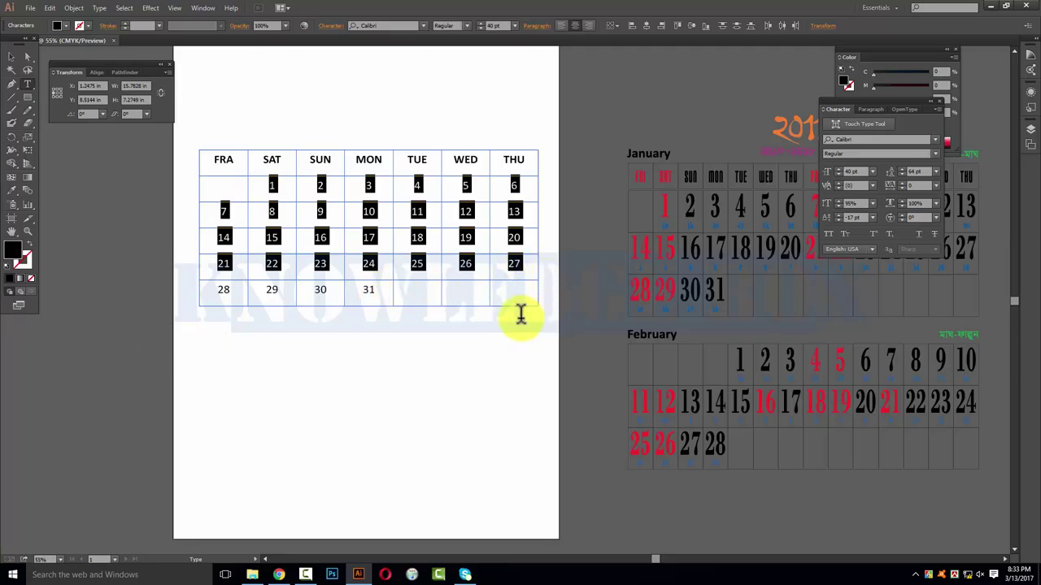
click(448, 288)
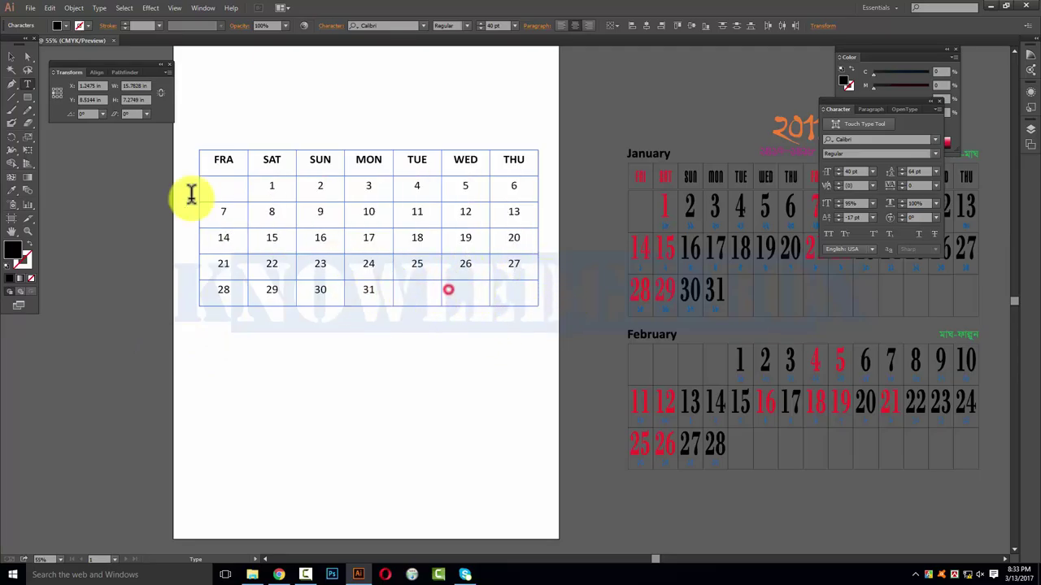
double_click(272, 186)
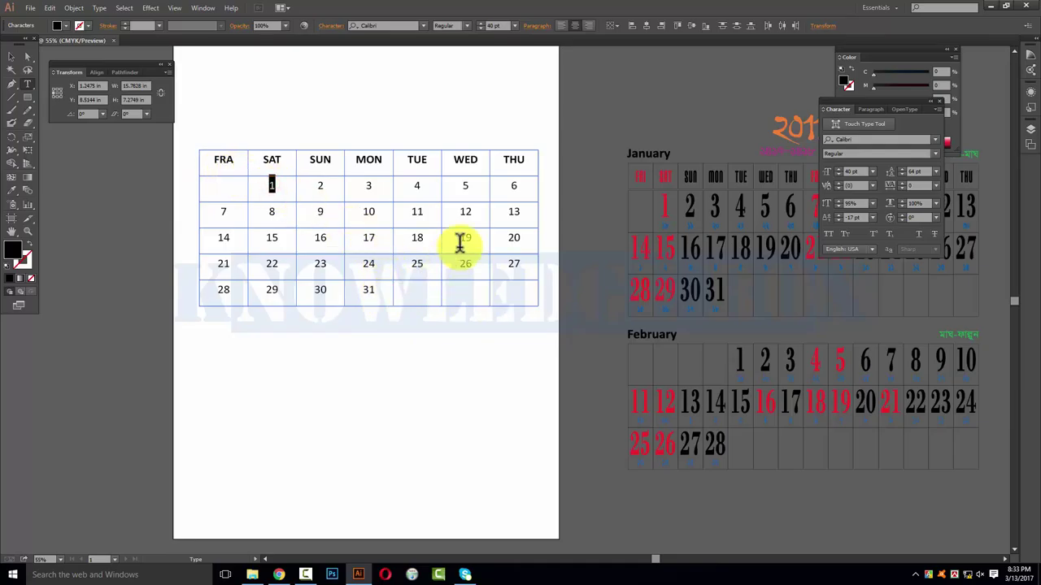
shift+click(514, 266)
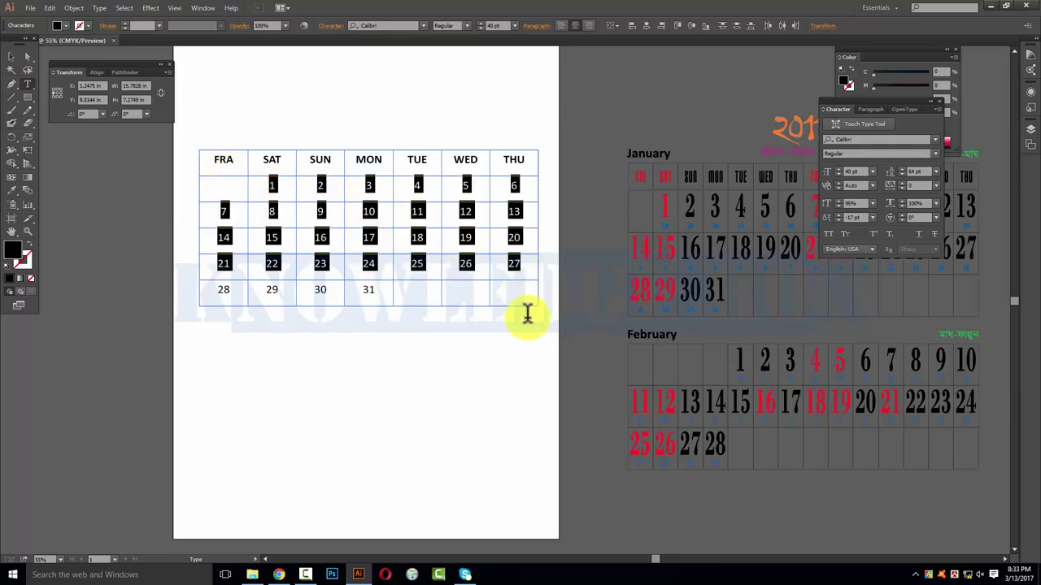
click(271, 185)
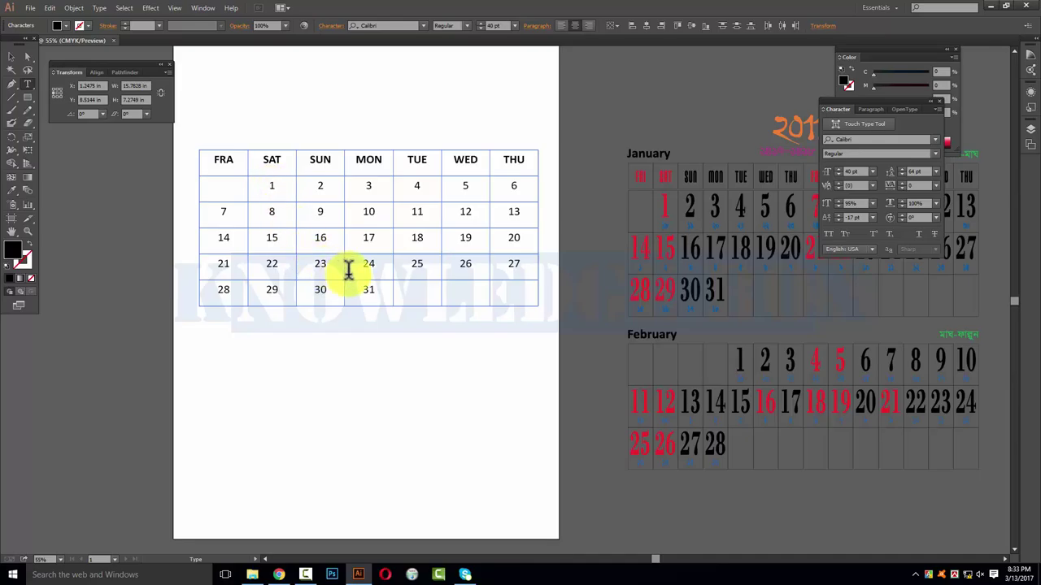
shift+click(370, 290)
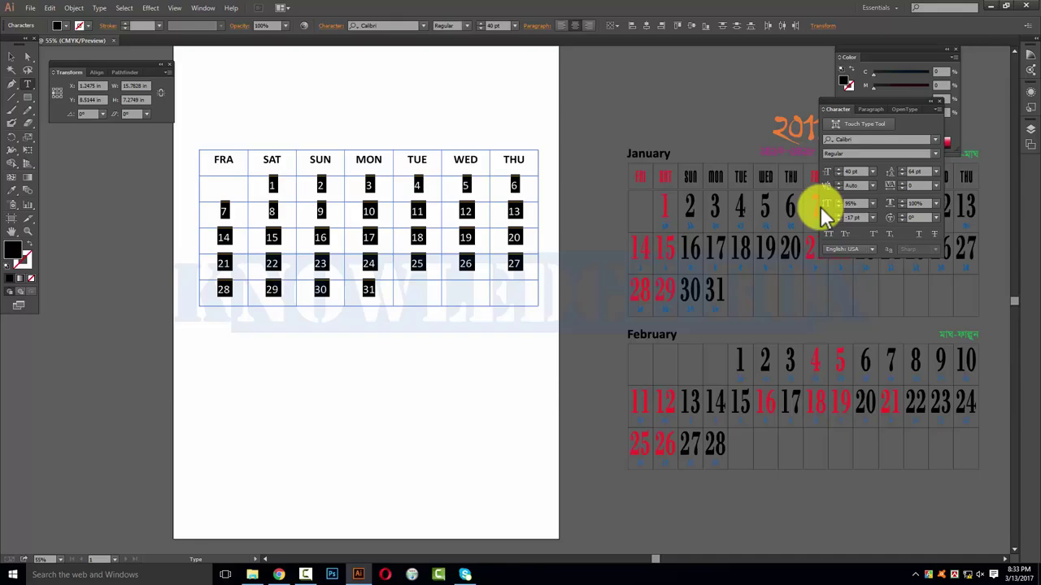
Give the selected dates 150% vertical scale and a -32 pt baseline shift.
click(856, 203)
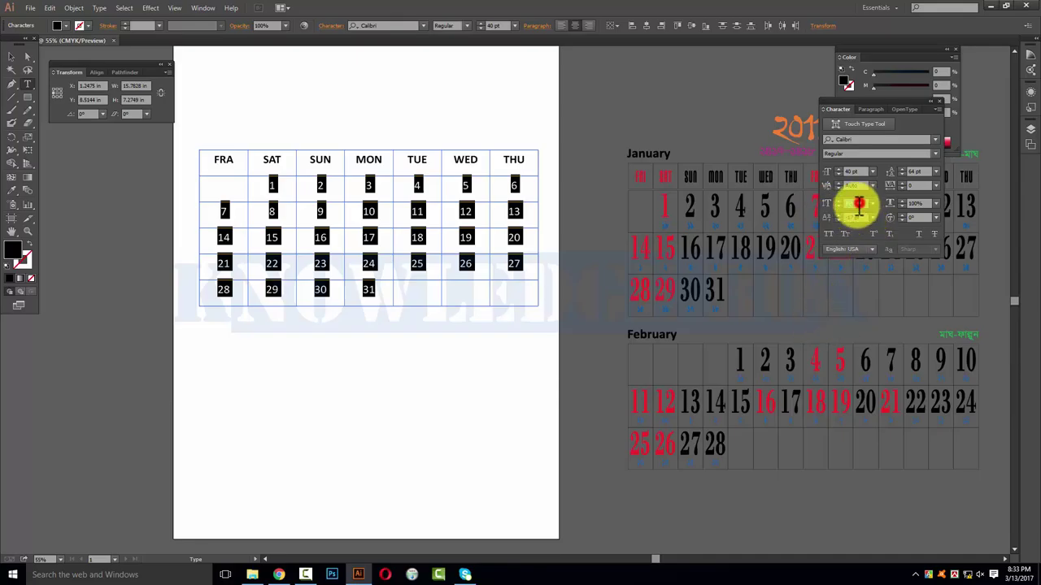
text(150)
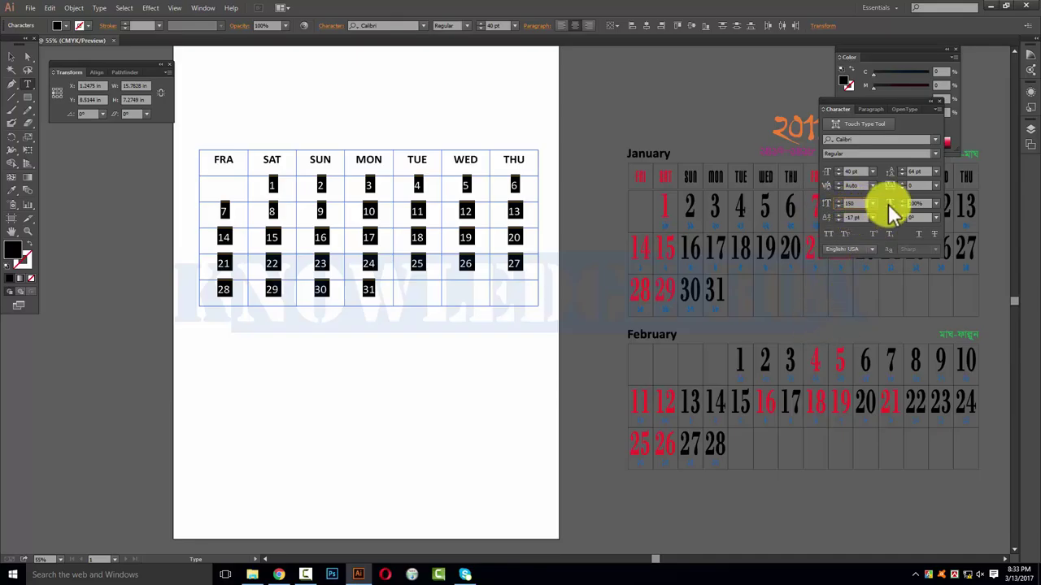
click(913, 203)
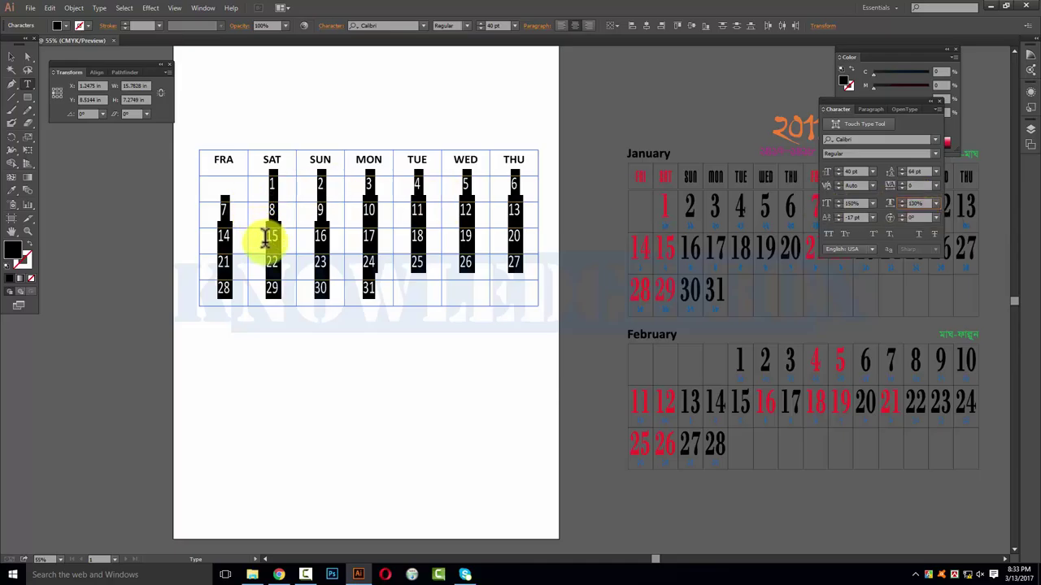
click(836, 221)
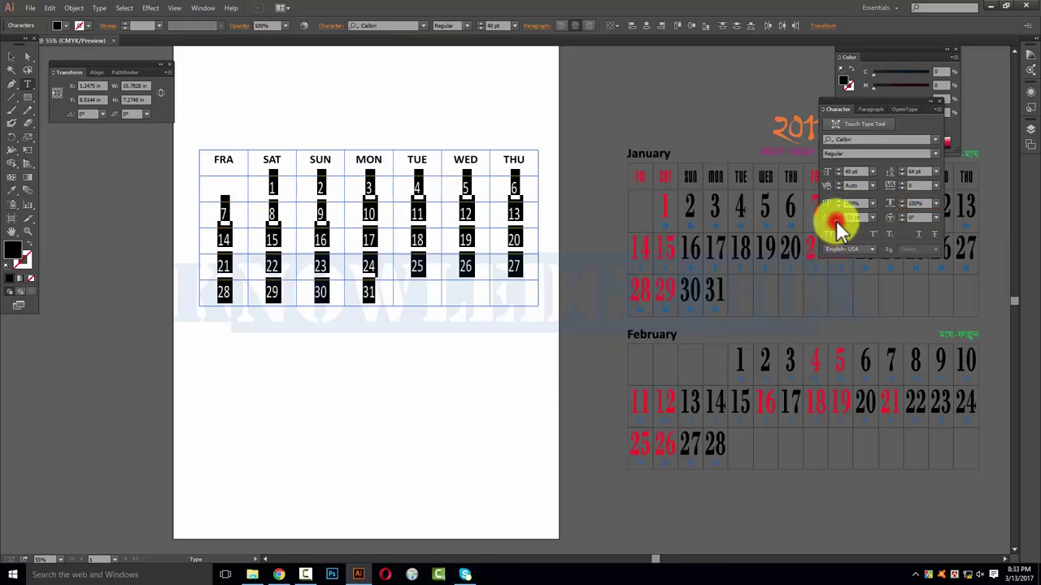
Deselect to check the stretched dates, then reselect dates 1 through 16 as text.
click(369, 214)
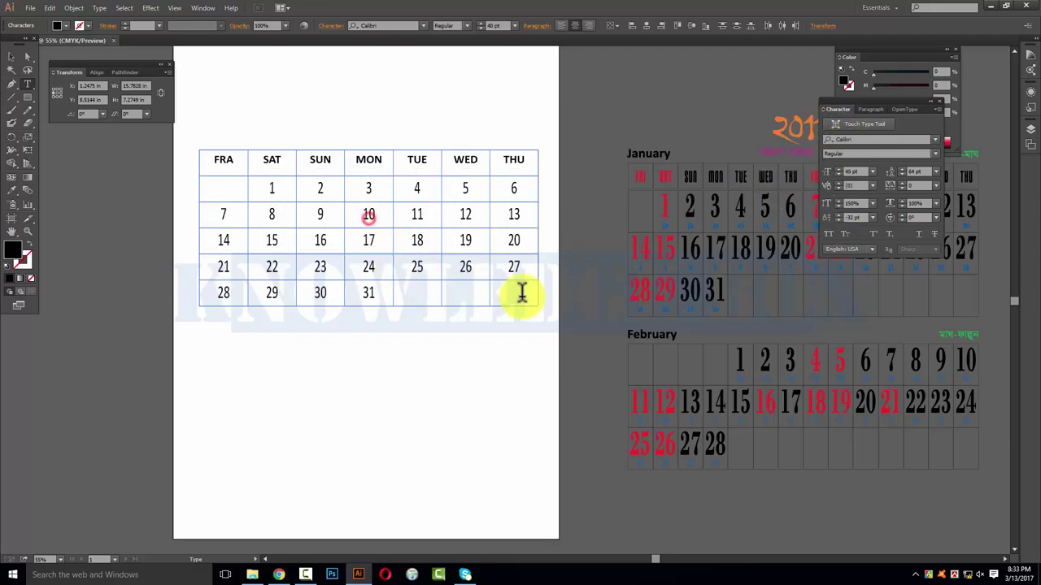
drag(269, 186, 369, 264)
click(368, 264)
click(11, 56)
click(102, 227)
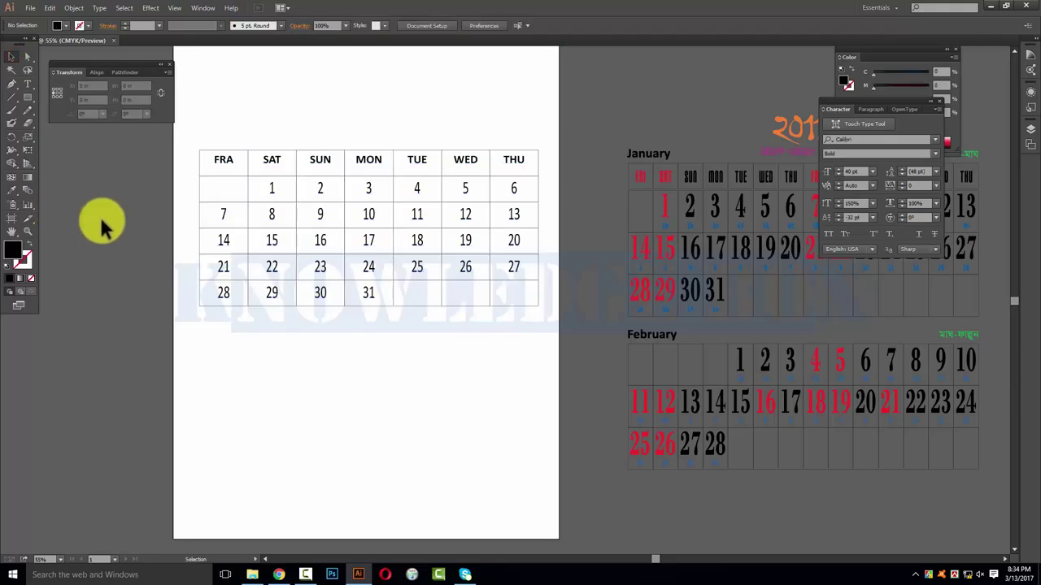
click(27, 83)
mouse_move(269, 187)
mouse_down()
mouse_move(334, 272)
mouse_move(374, 288)
mouse_move(371, 252)
mouse_move(432, 270)
mouse_move(371, 274)
mouse_move(371, 295)
mouse_up()
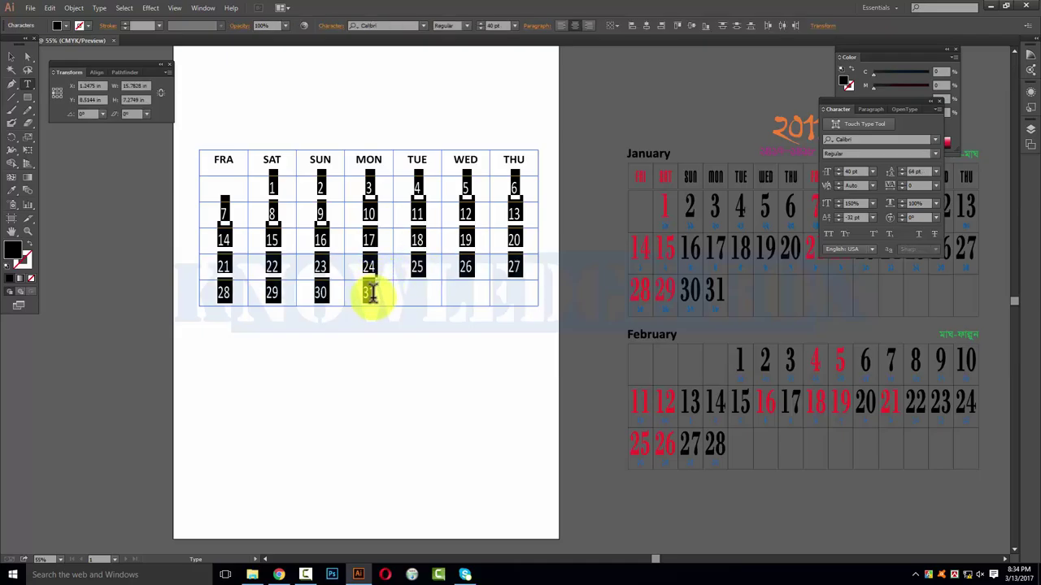
click(370, 295)
click(267, 186)
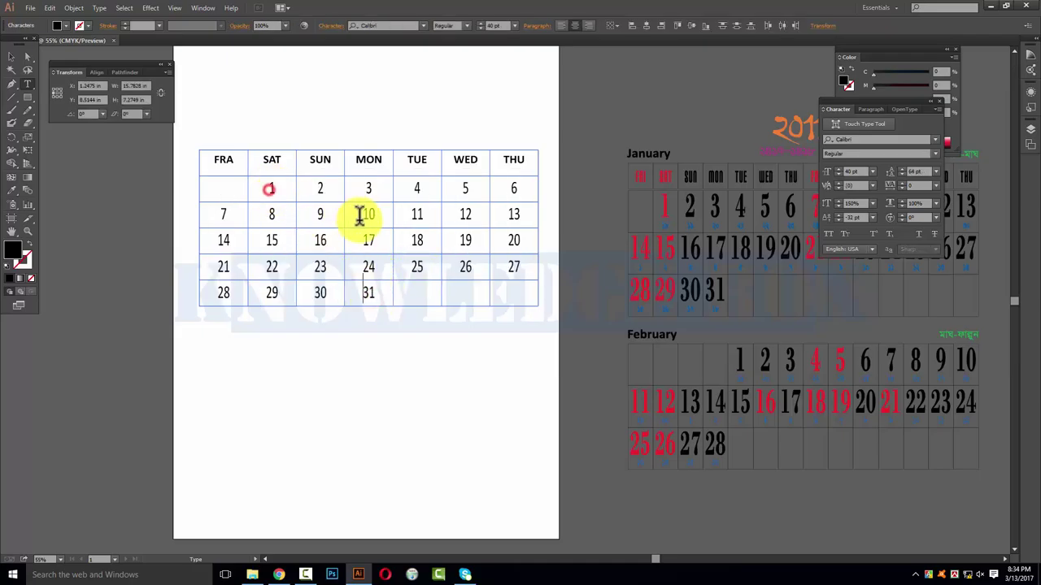
click(376, 295)
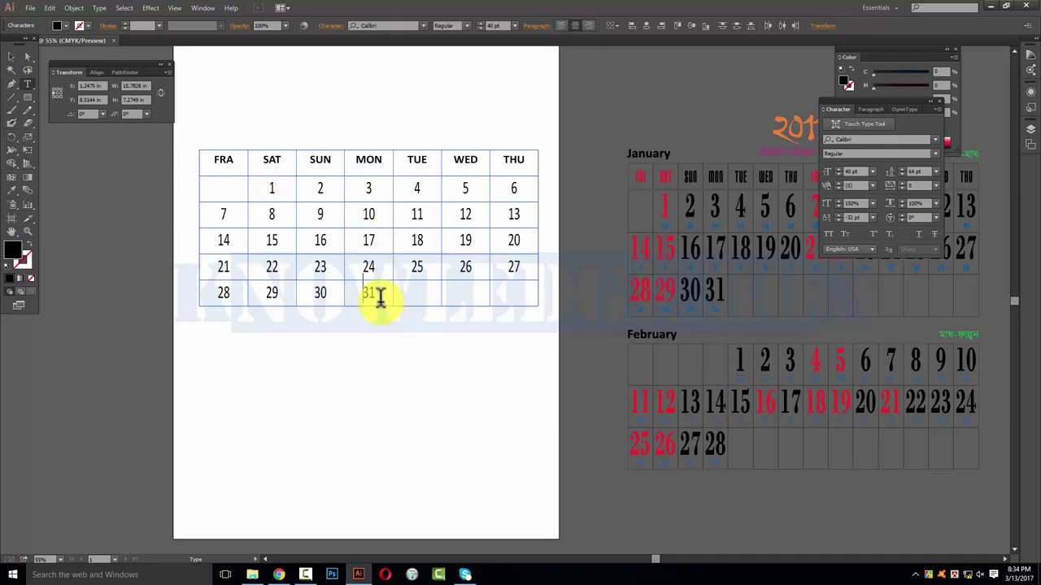
shift+click(267, 186)
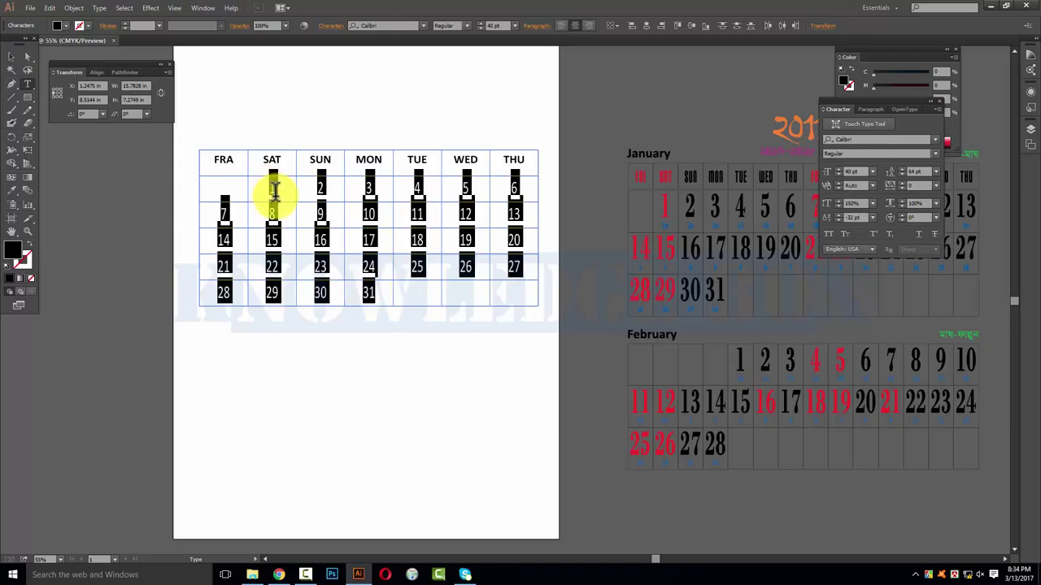
click(11, 57)
click(72, 211)
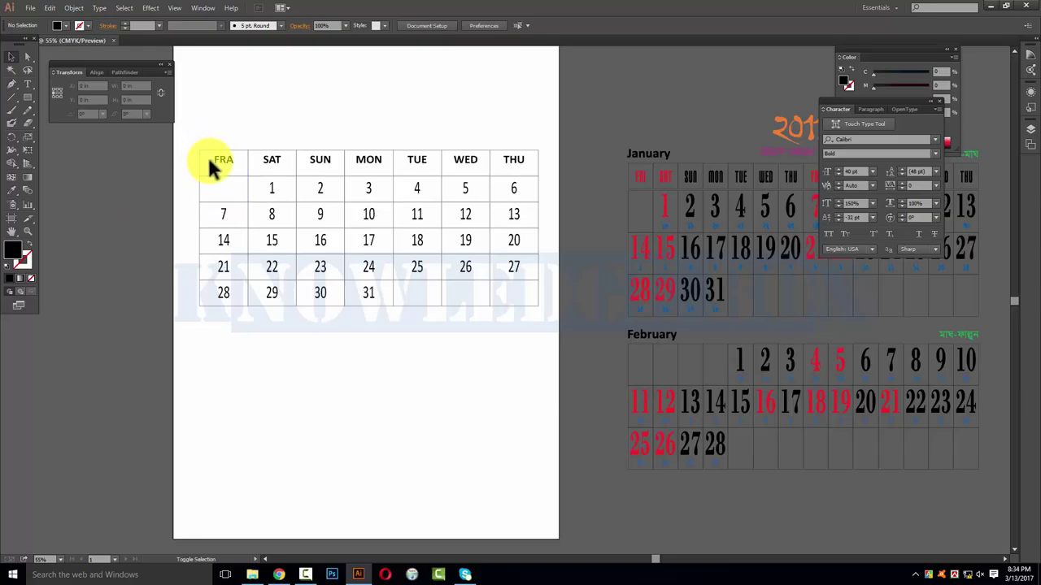
drag(207, 147, 287, 305)
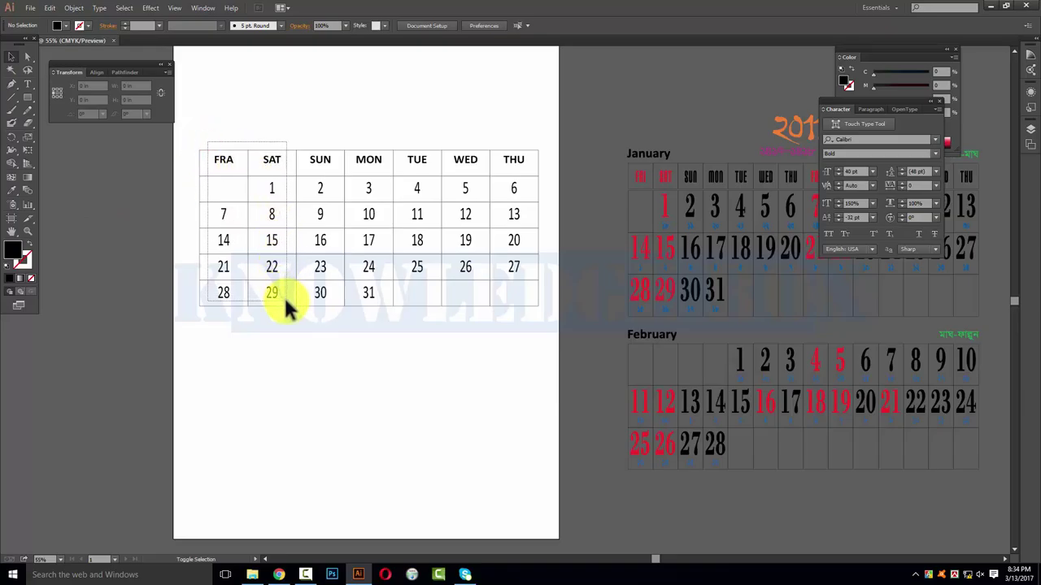
click(256, 347)
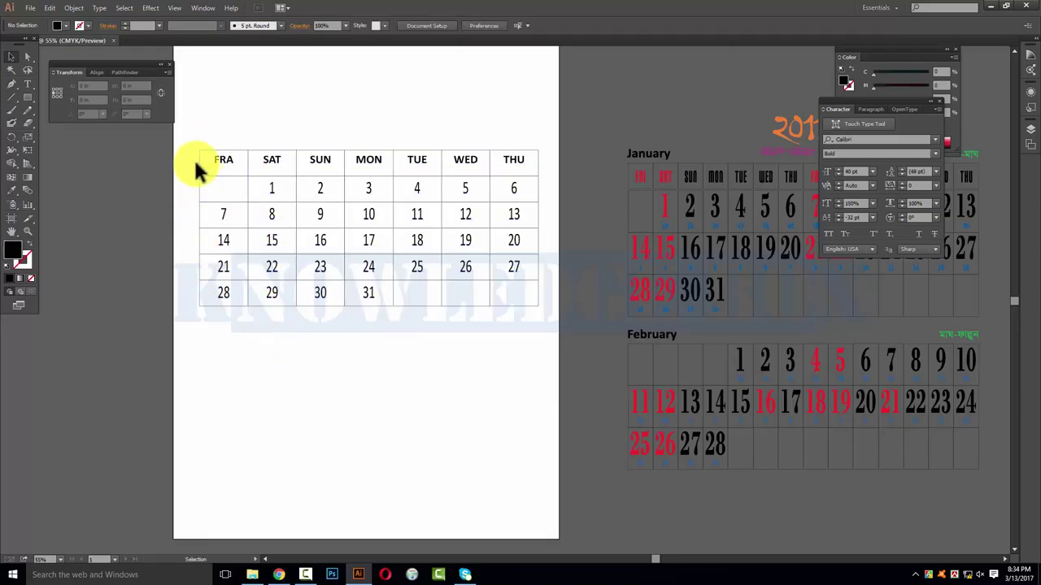
click(31, 85)
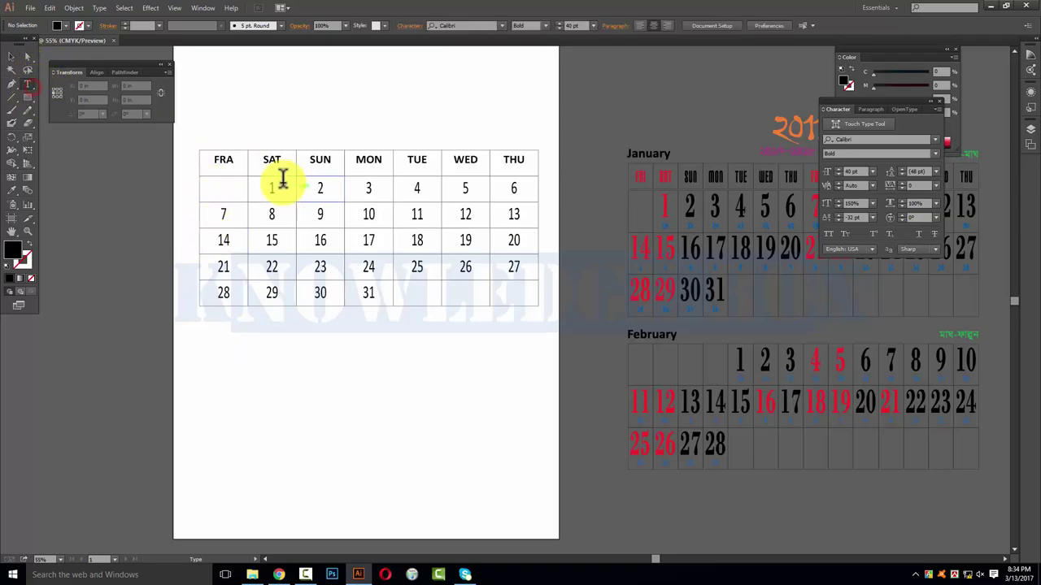
click(215, 158)
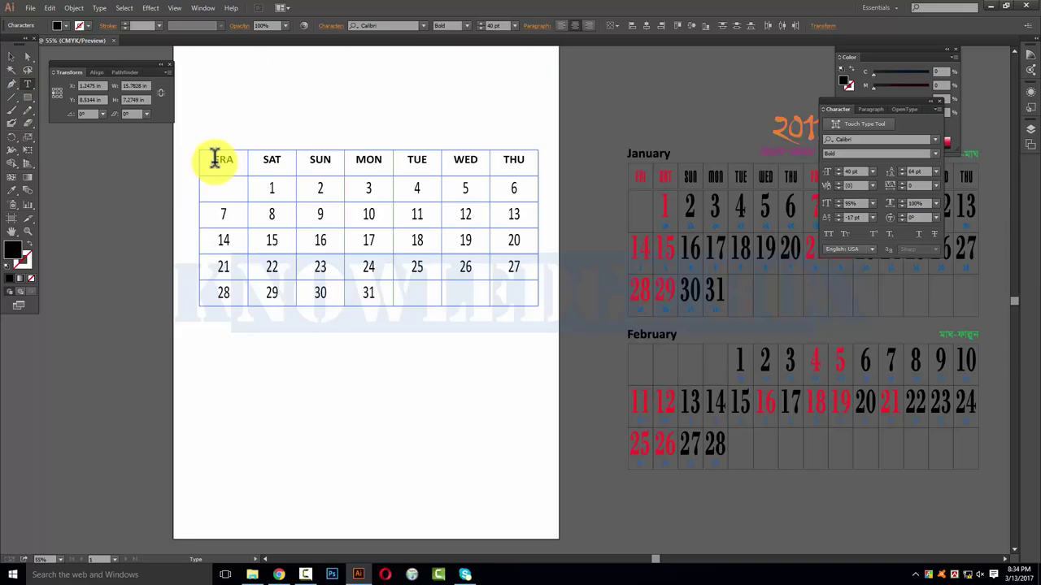
mouse_move(214, 158)
mouse_down()
mouse_move(272, 265)
mouse_move(276, 297)
mouse_up()
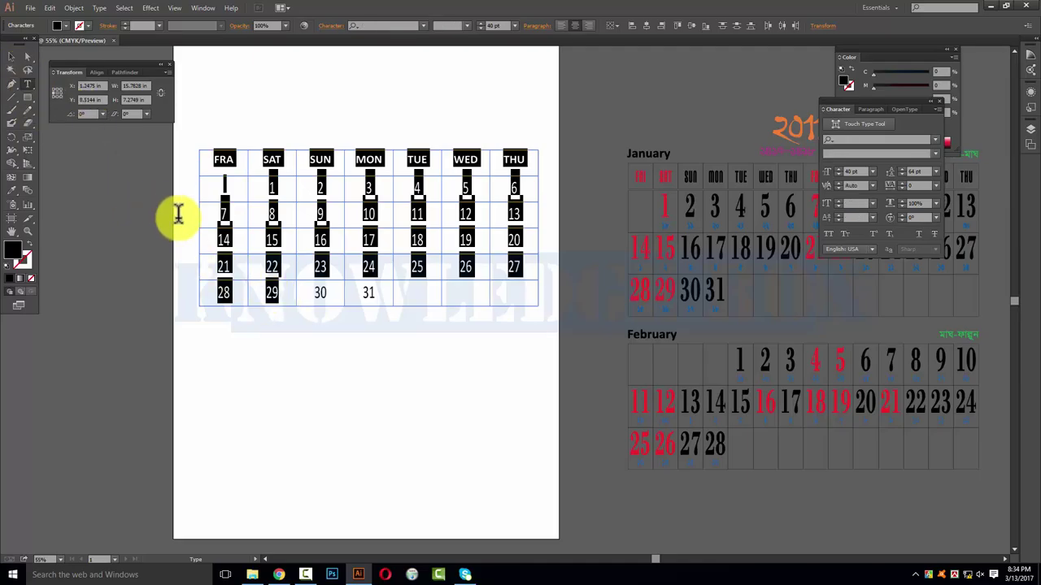
click(27, 57)
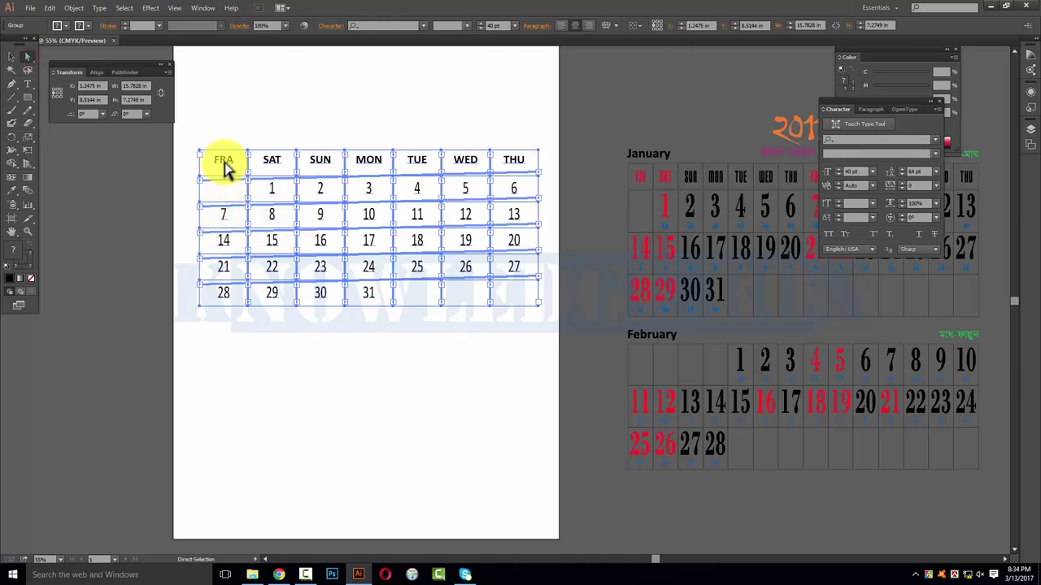
Color the FRA and SAT headers and their dates red, with cyan set to 0.
drag(203, 136, 277, 302)
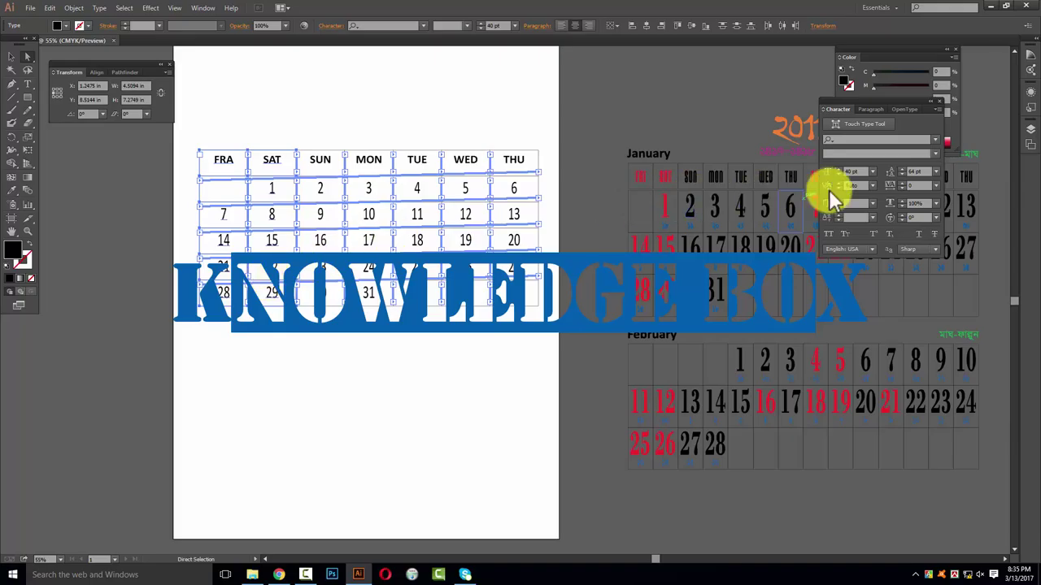
drag(855, 100, 861, 171)
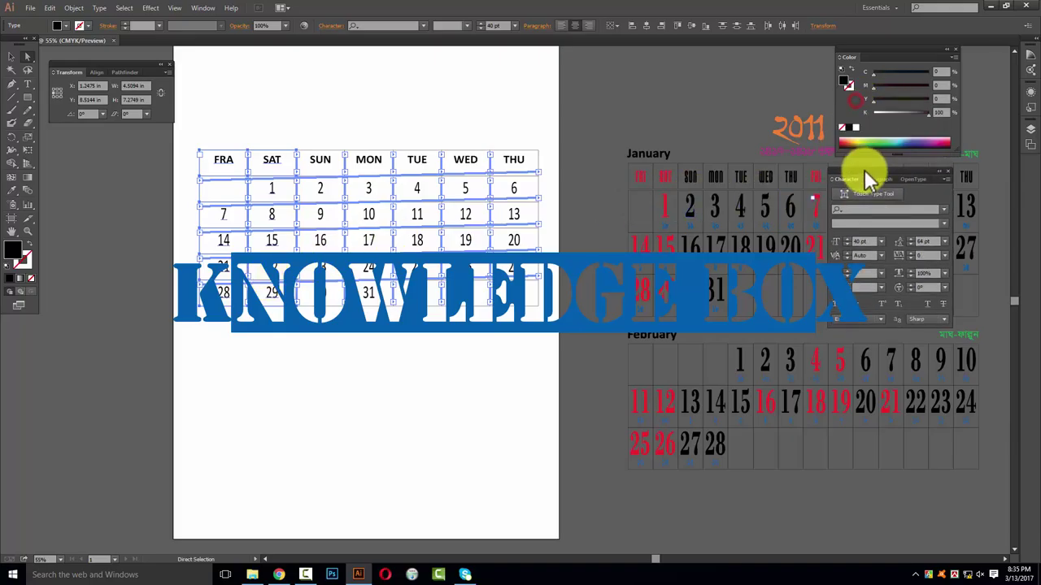
click(945, 142)
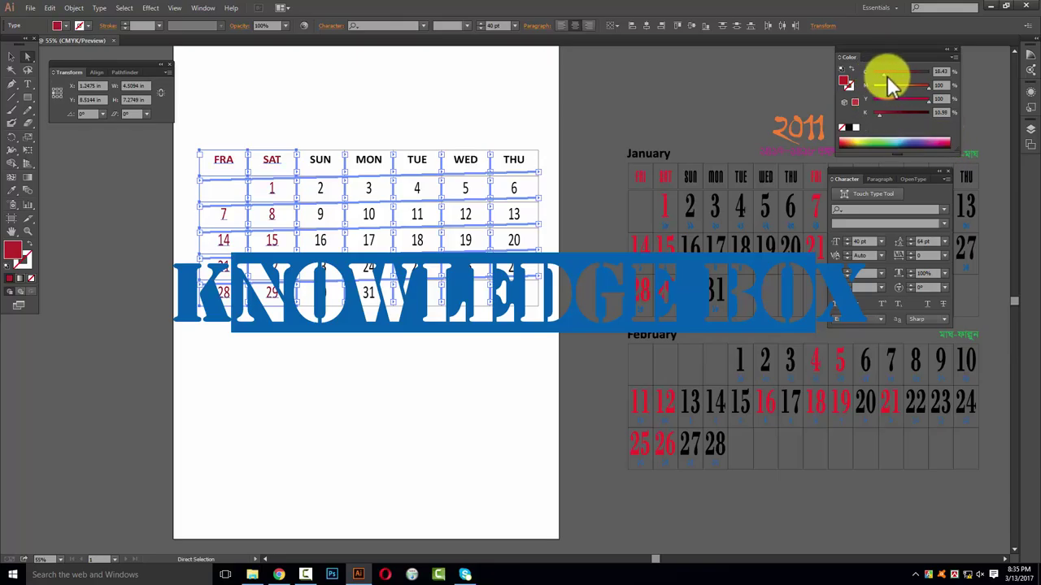
drag(885, 75, 860, 76)
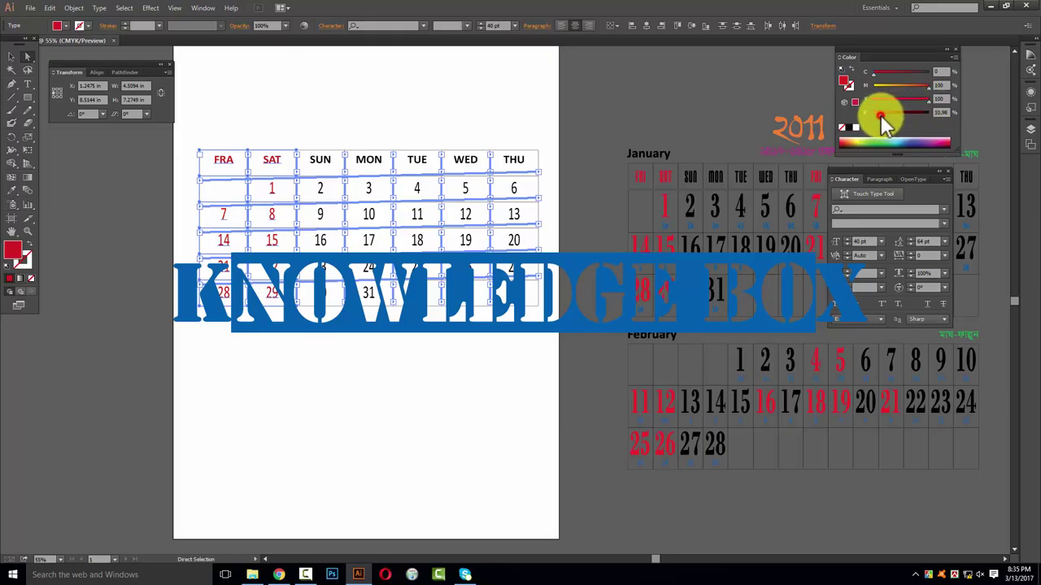
click(268, 358)
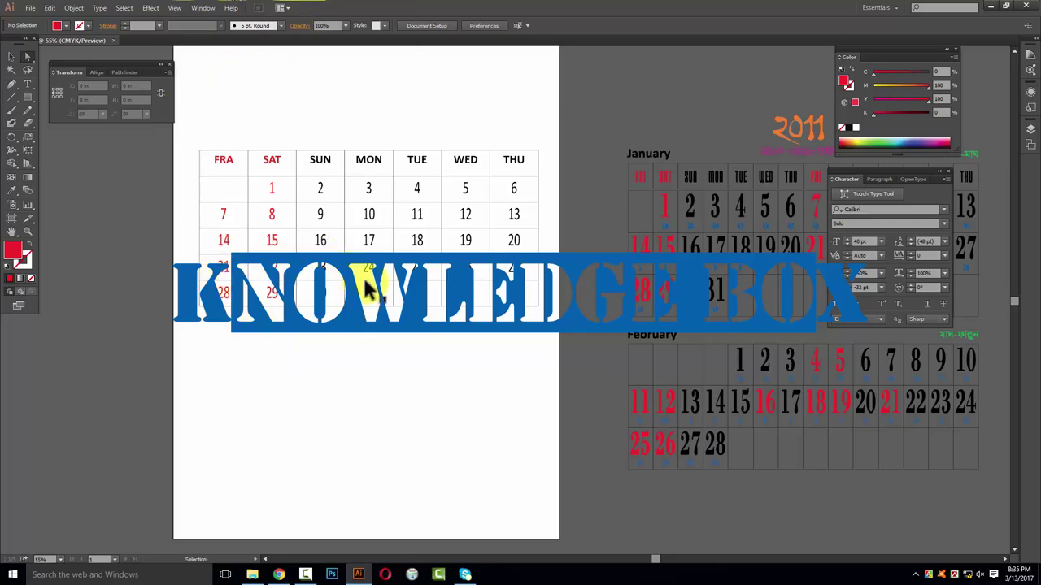
Pan and zoom to about 80% on the 2011 reference calendar's January and February grids.
drag(635, 208, 510, 248)
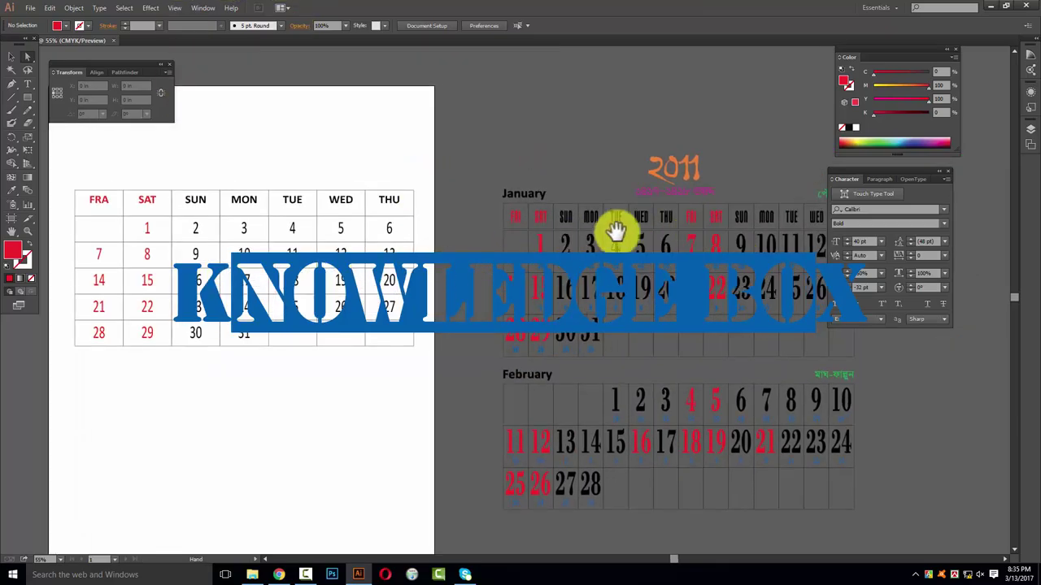
scroll(1024, 457, up, 2)
key(Tab)
scroll(651, 321, left, 1)
scroll(569, 227, left, 2)
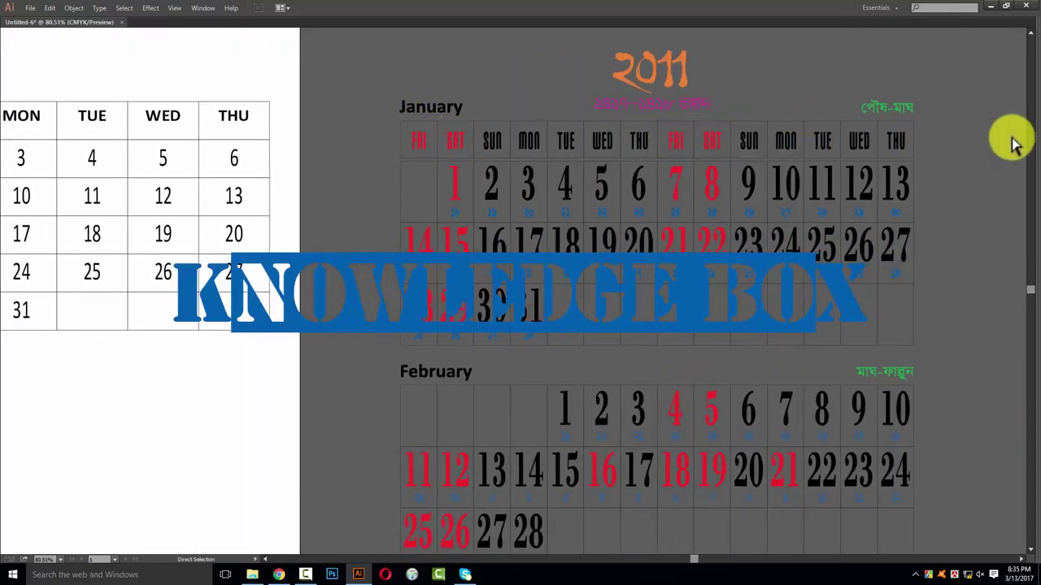
scroll(744, 272, left, 1)
drag(744, 272, 756, 271)
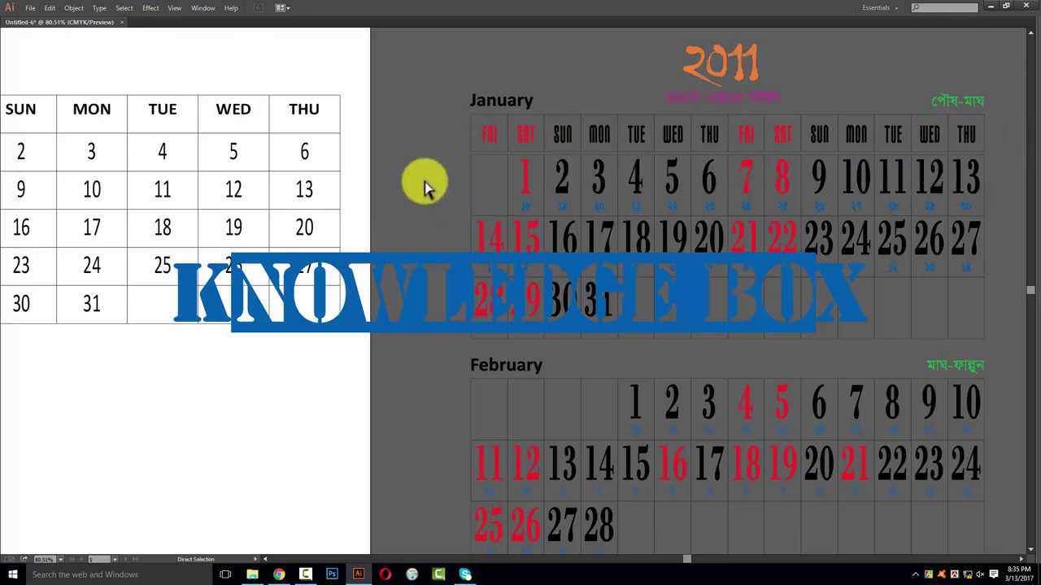
click(74, 8)
mouse_move(96, 297)
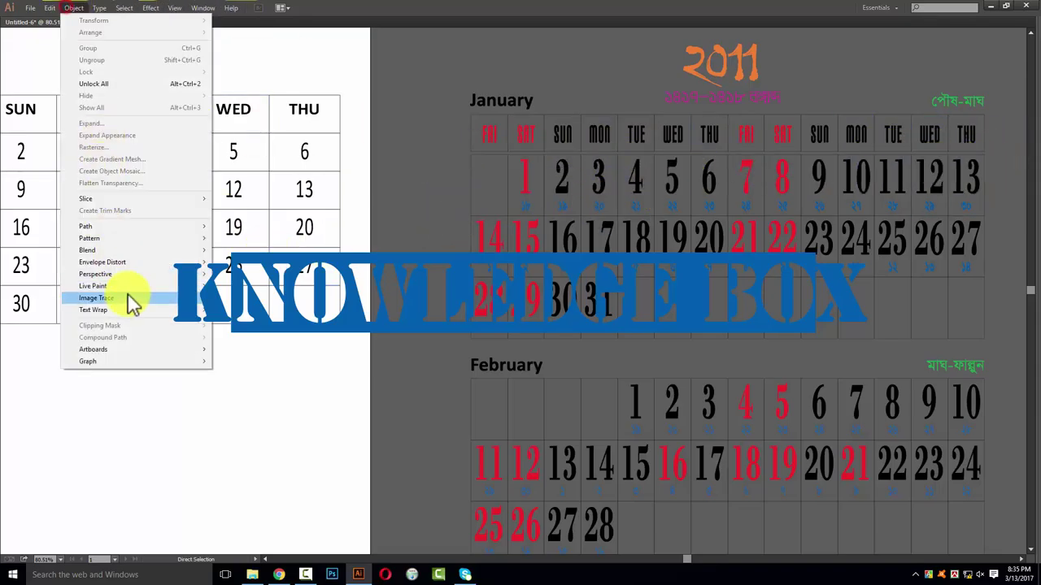
click(402, 98)
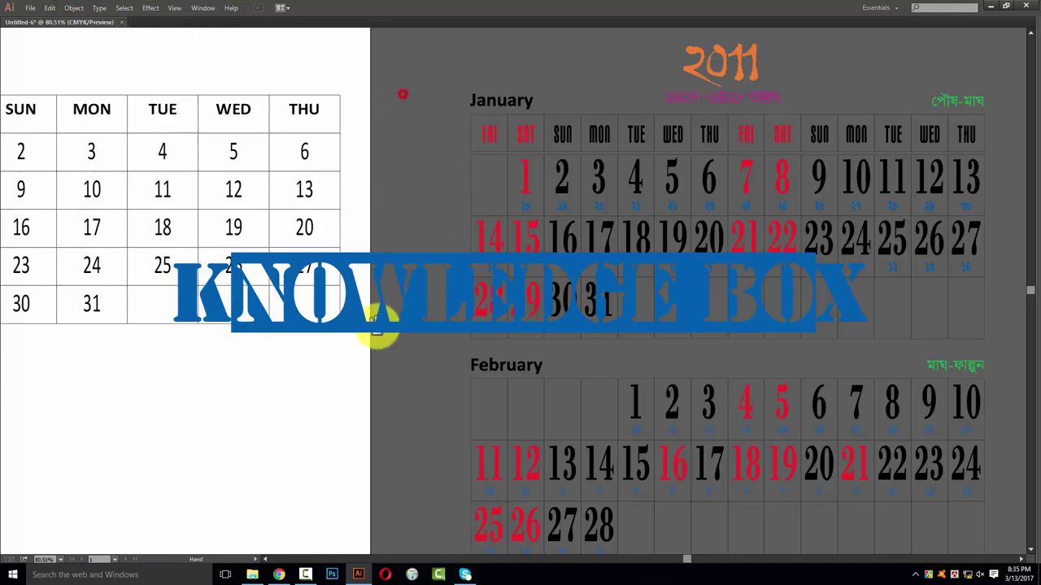